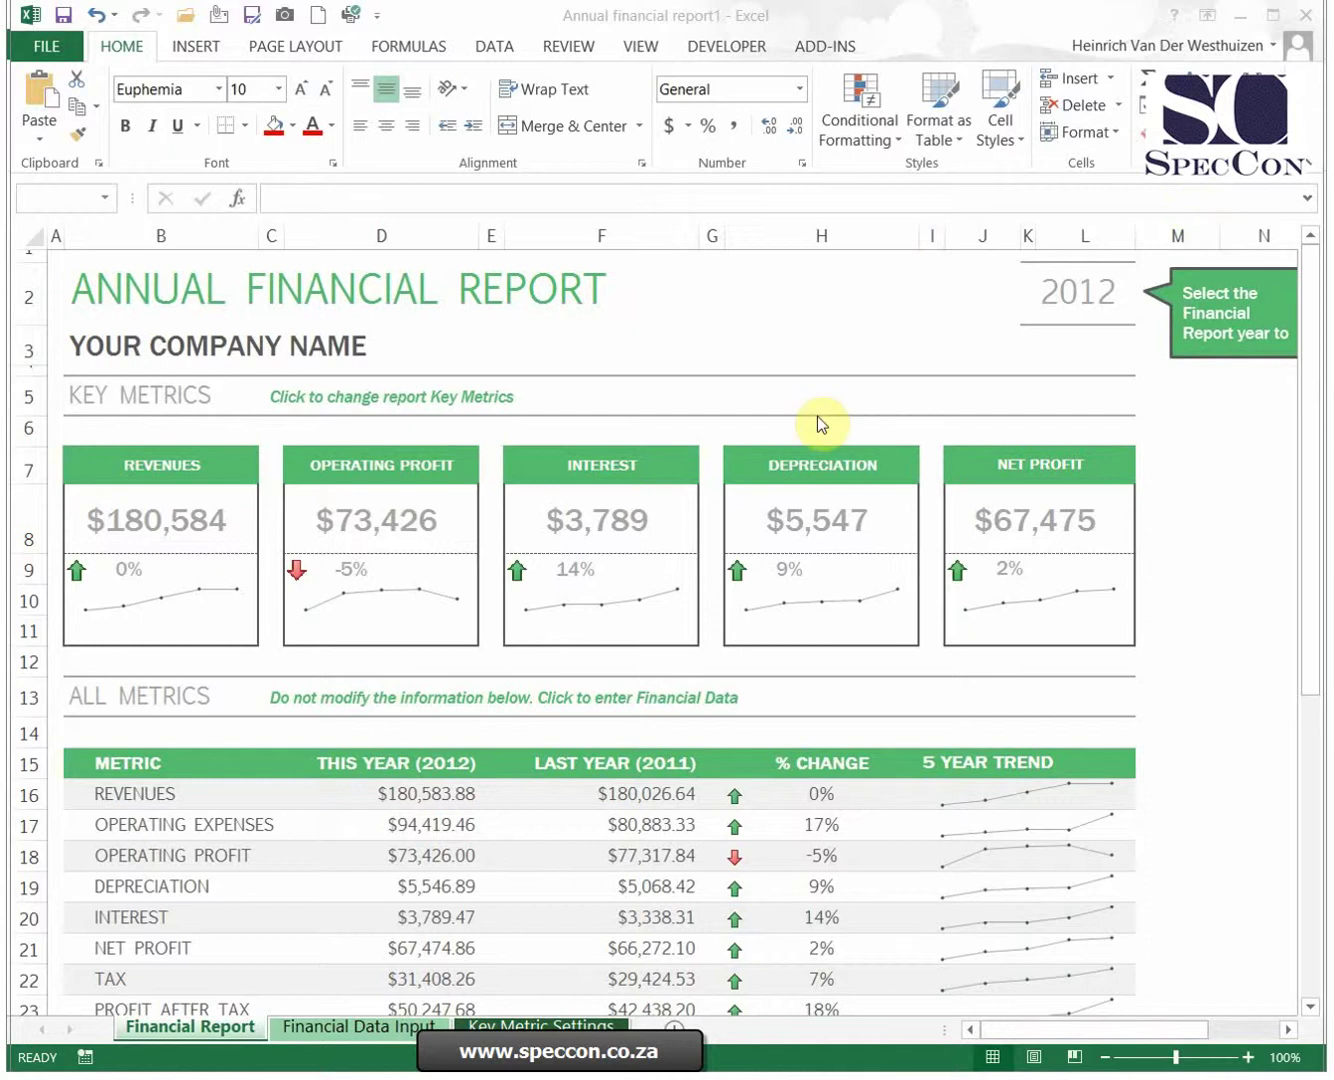
Look at the Key Metric Settings and Financial Data Input sheets, then return to Financial Report
left_click(804, 350)
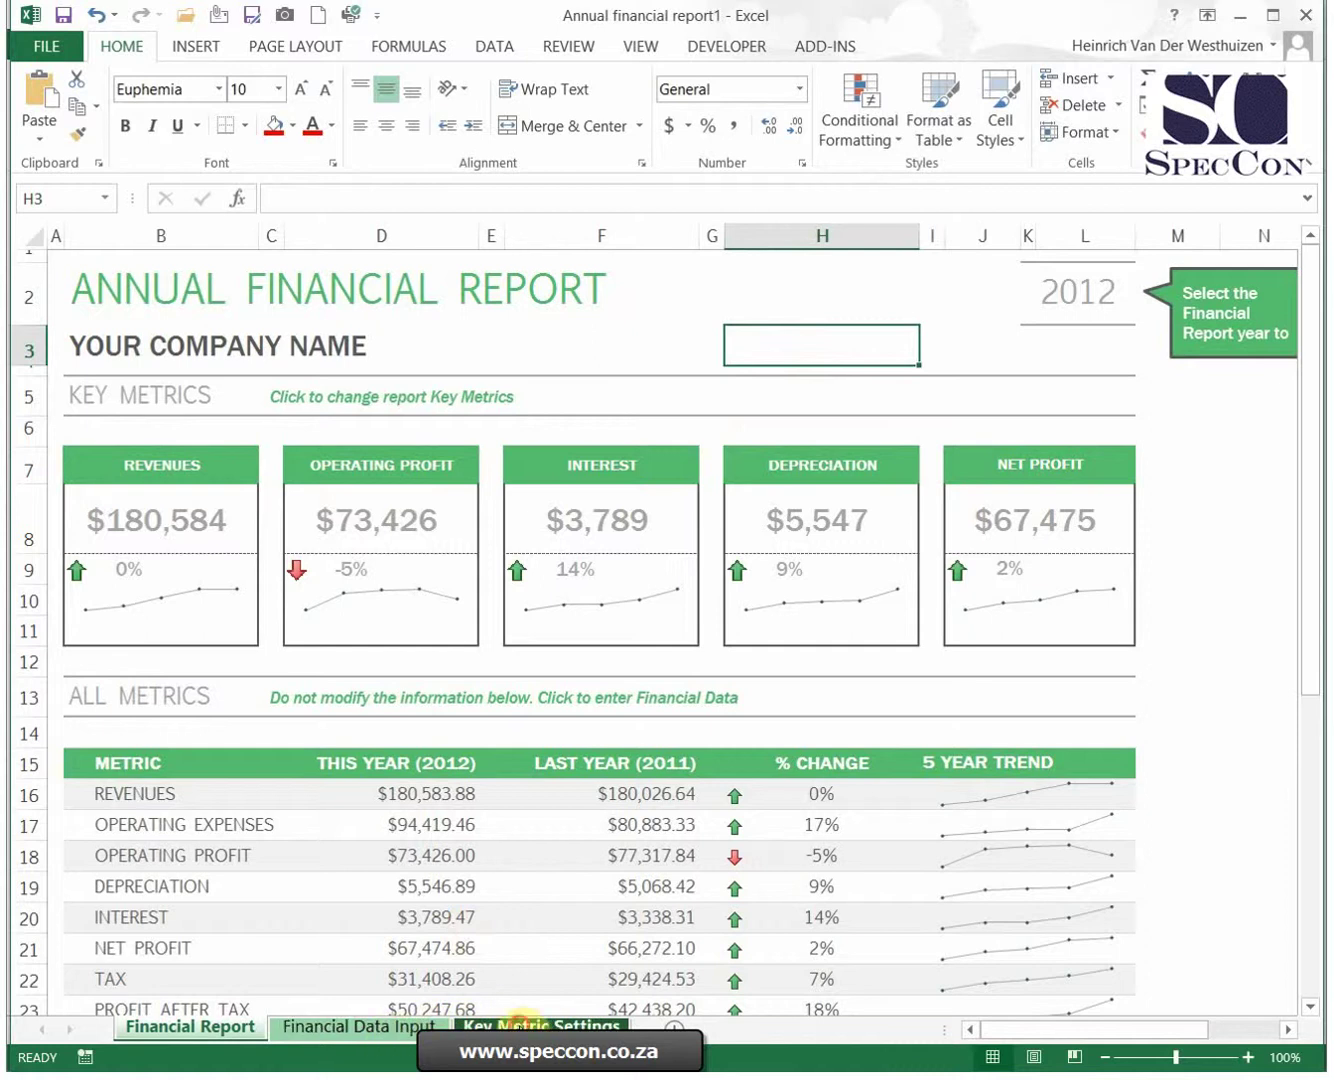
left_click(356, 1026)
left_click(334, 1032)
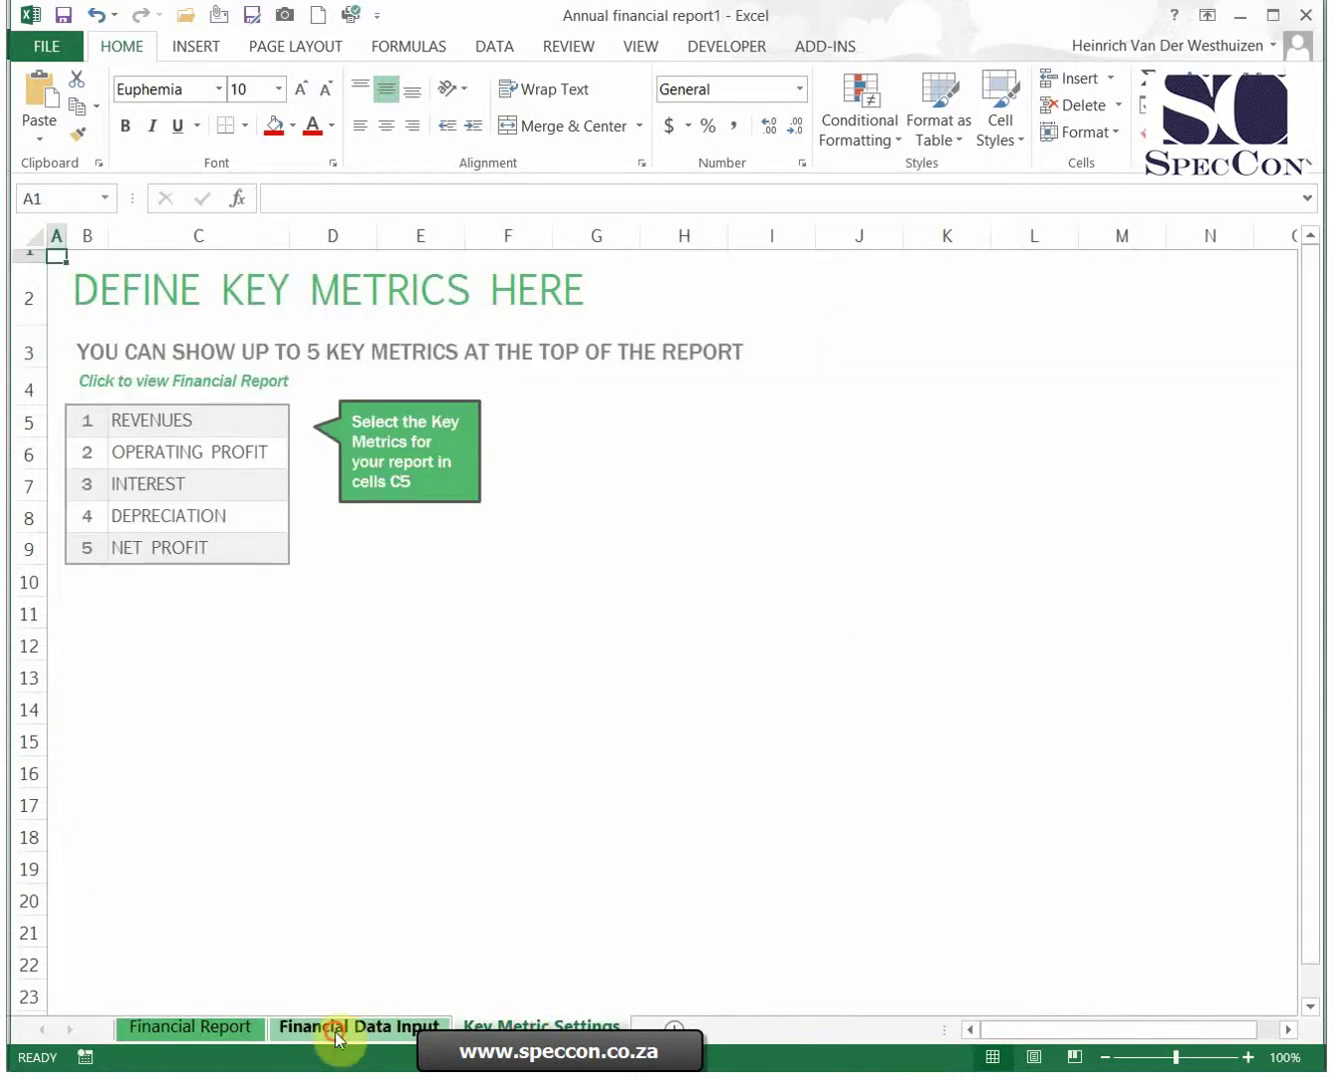
left_click(200, 1027)
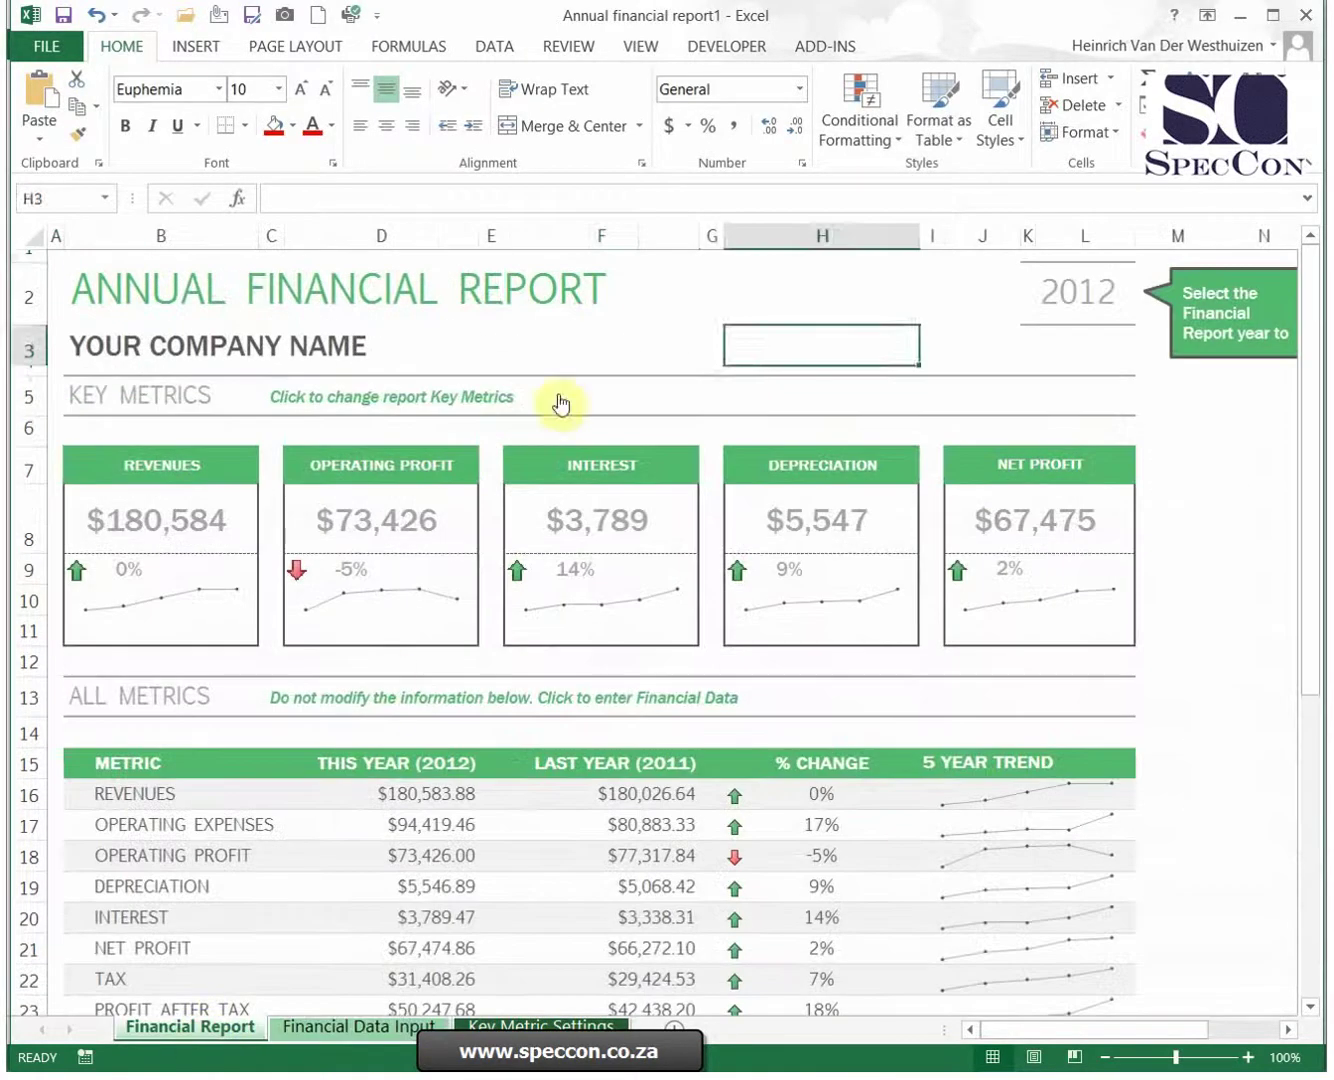
Inspect cells F2, H2 and H3 on the Financial Report sheet
left_click(545, 320)
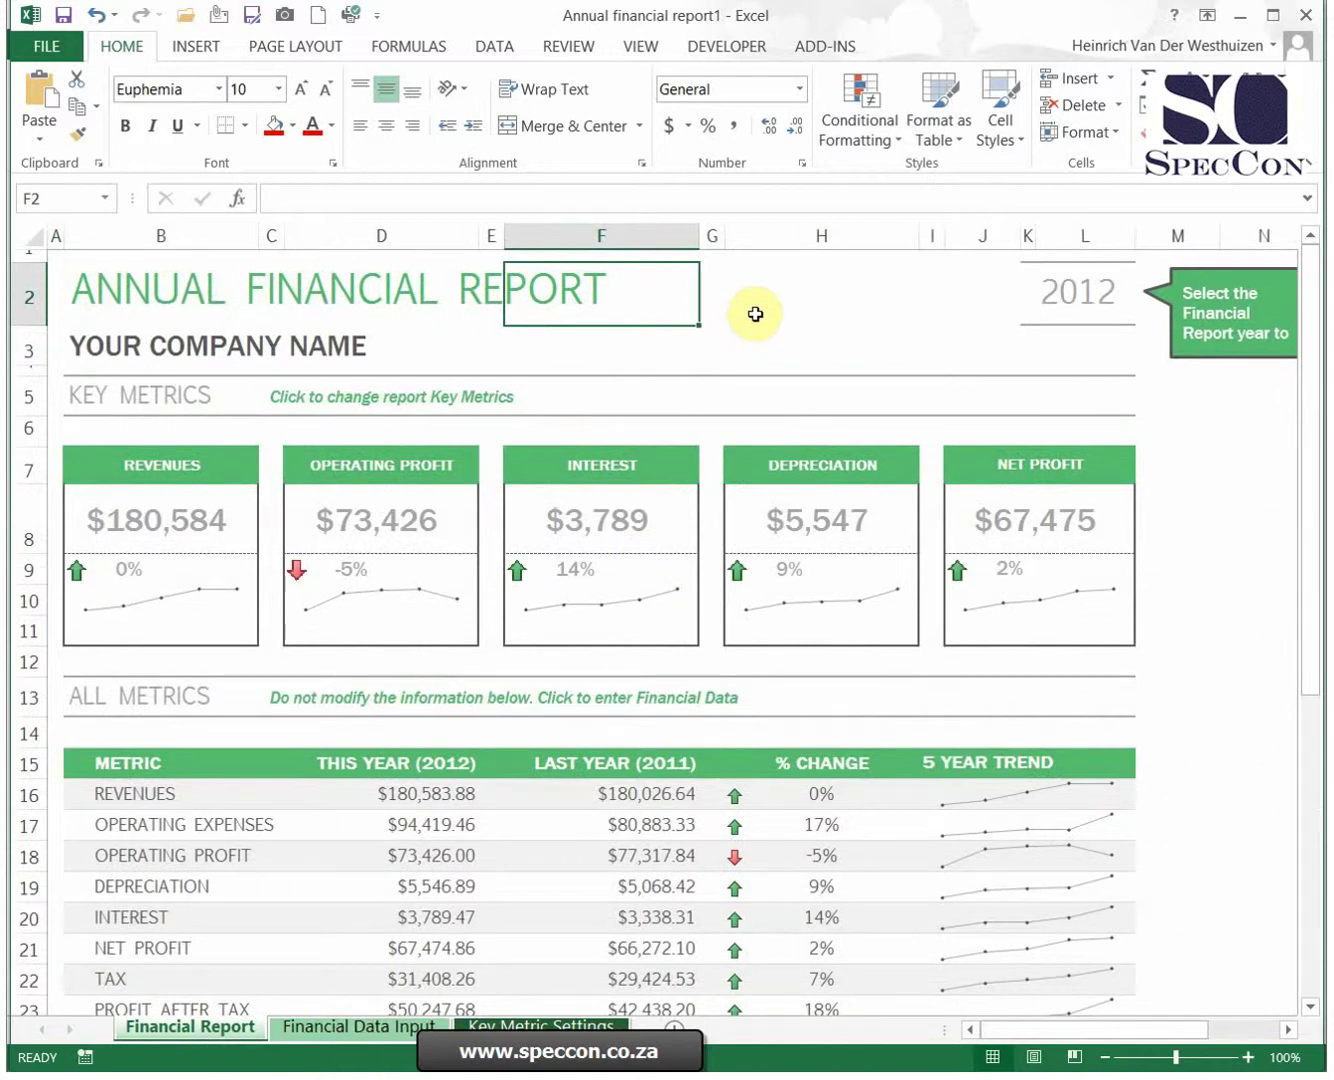
left_click(810, 317)
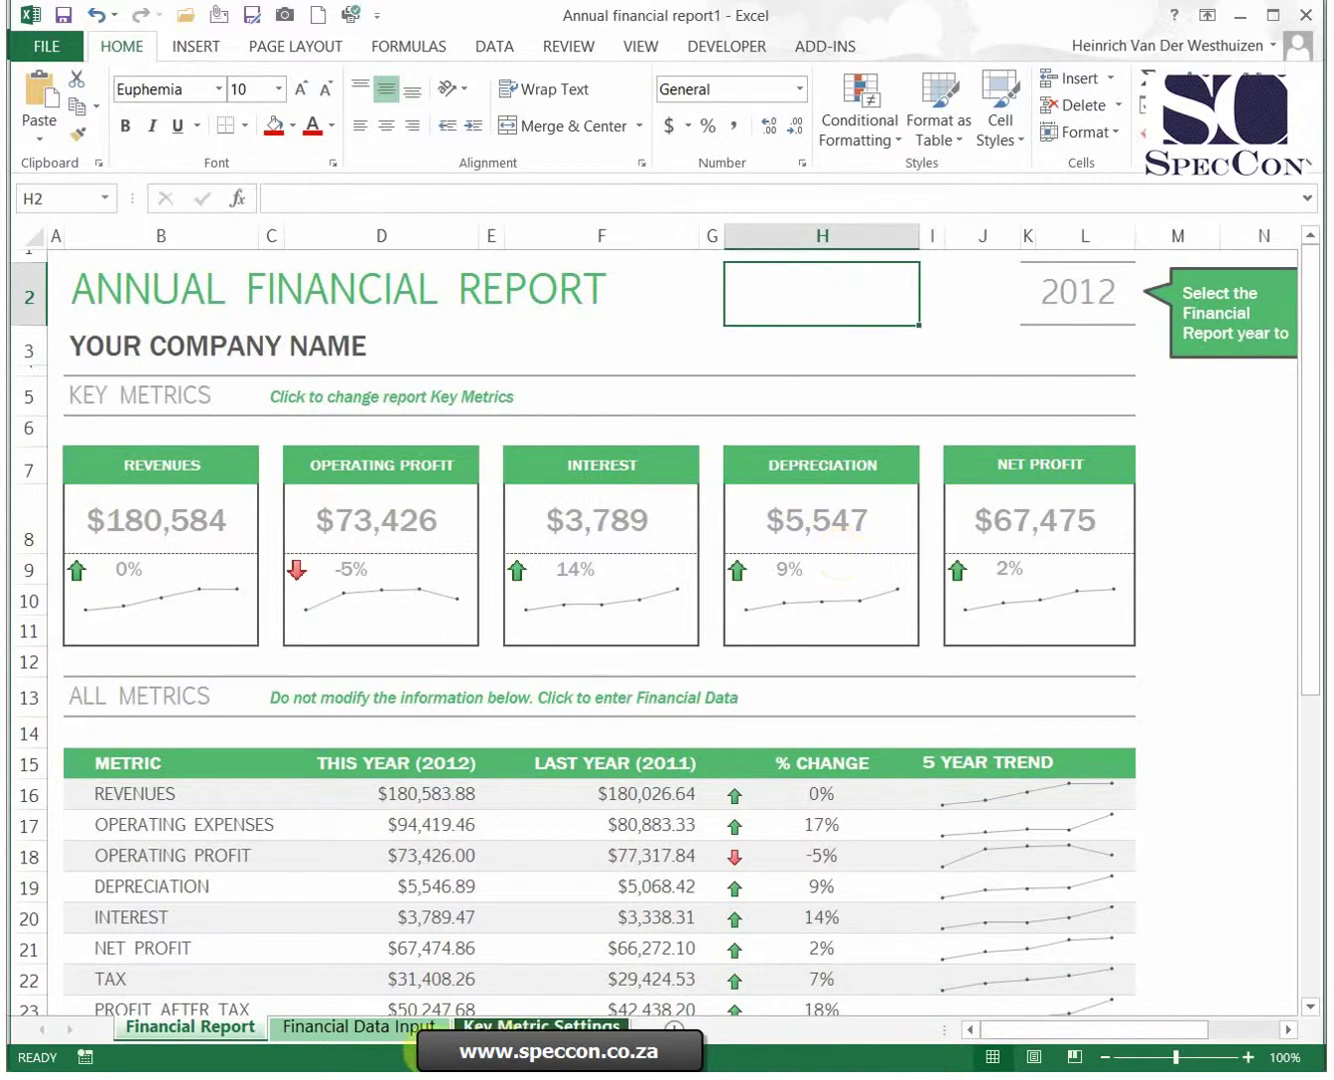
left_click(819, 347)
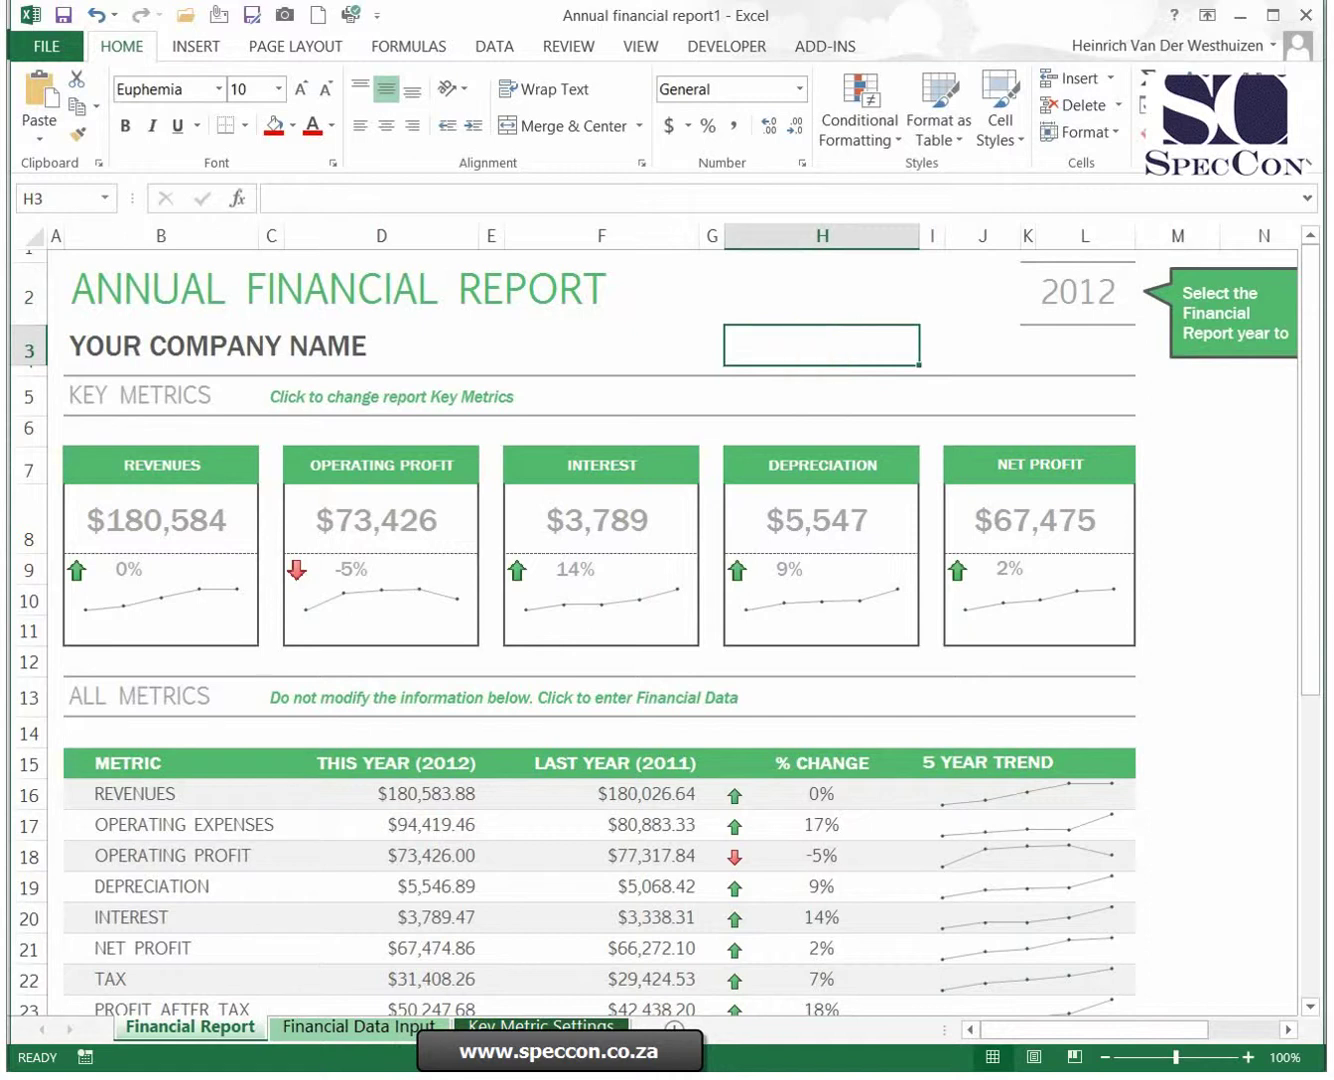
left_click(796, 294)
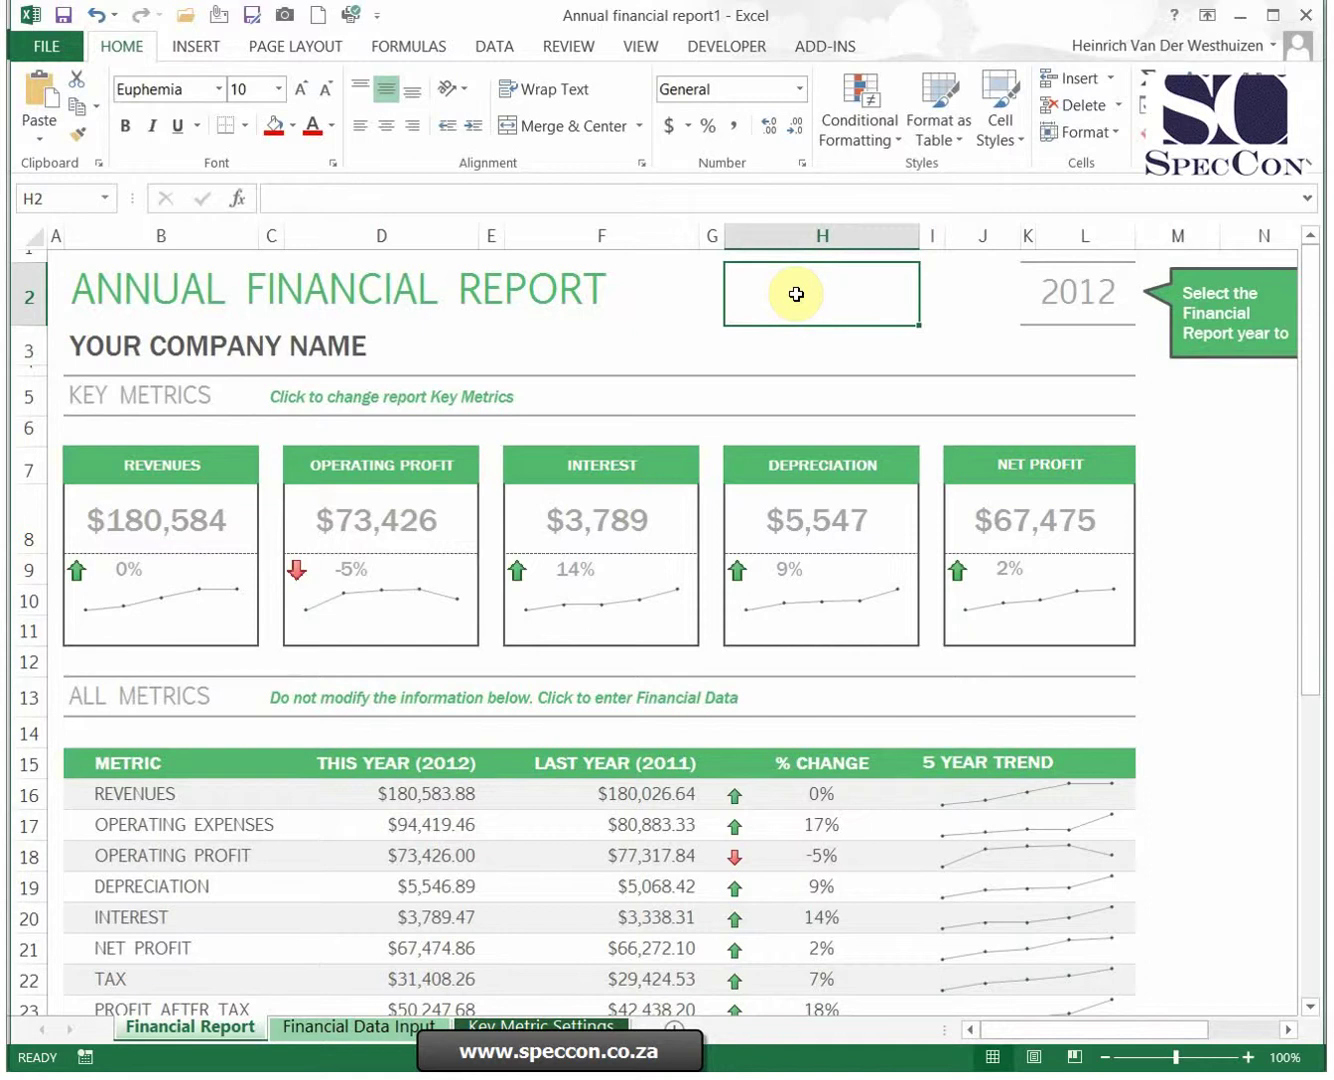
left_click(798, 355)
left_click(795, 280)
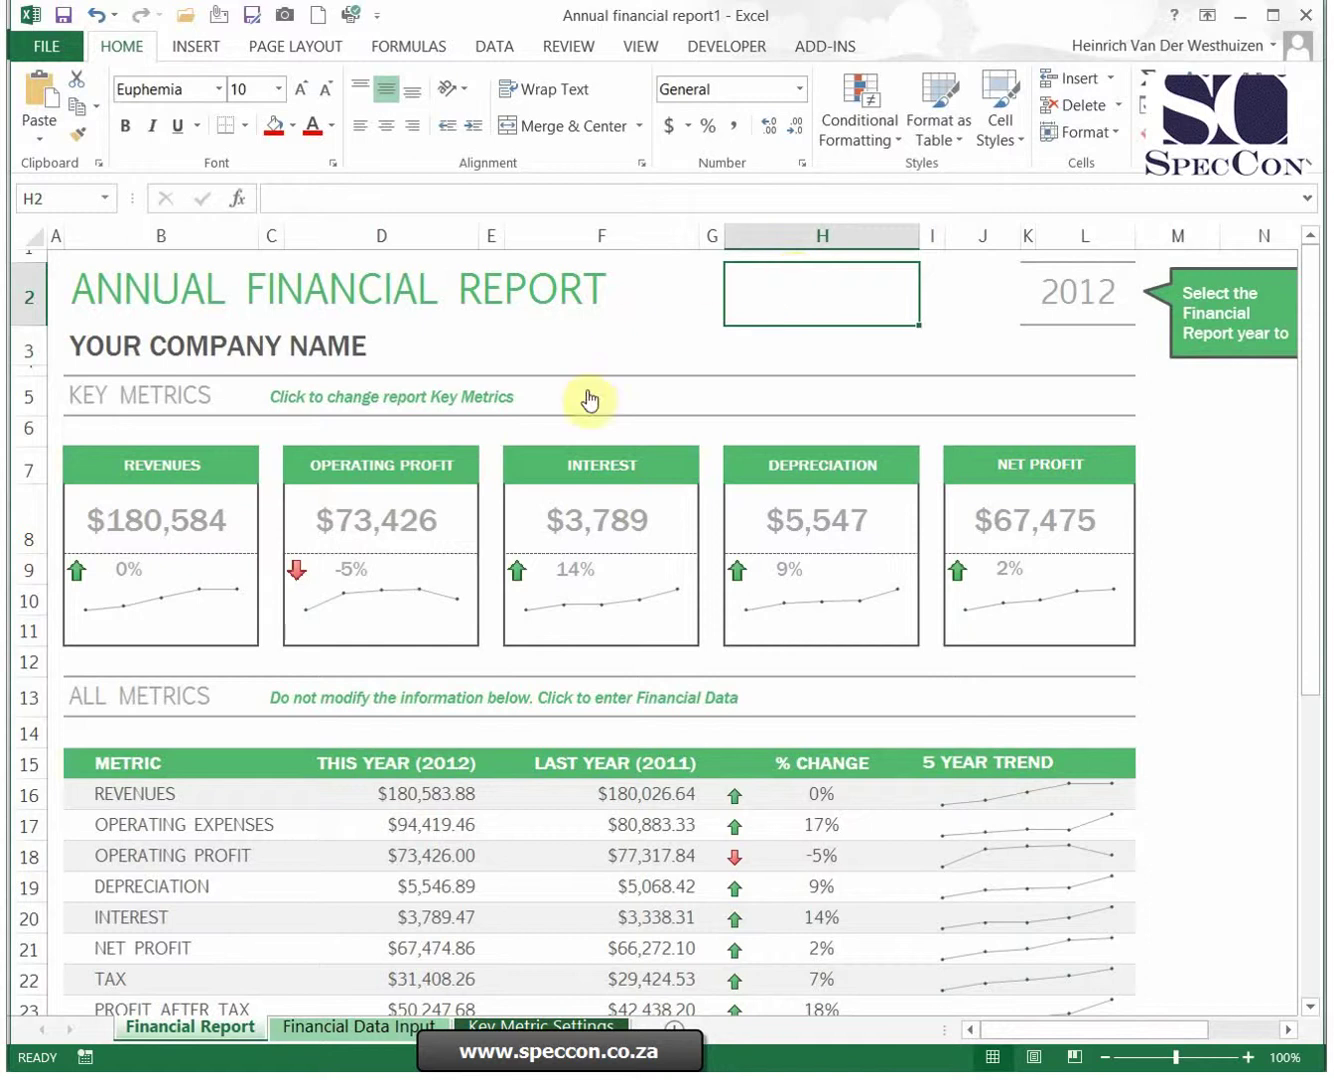
Save Annual financial report1 with the Excel Macro-Enabled Workbook file type
left_click(253, 16)
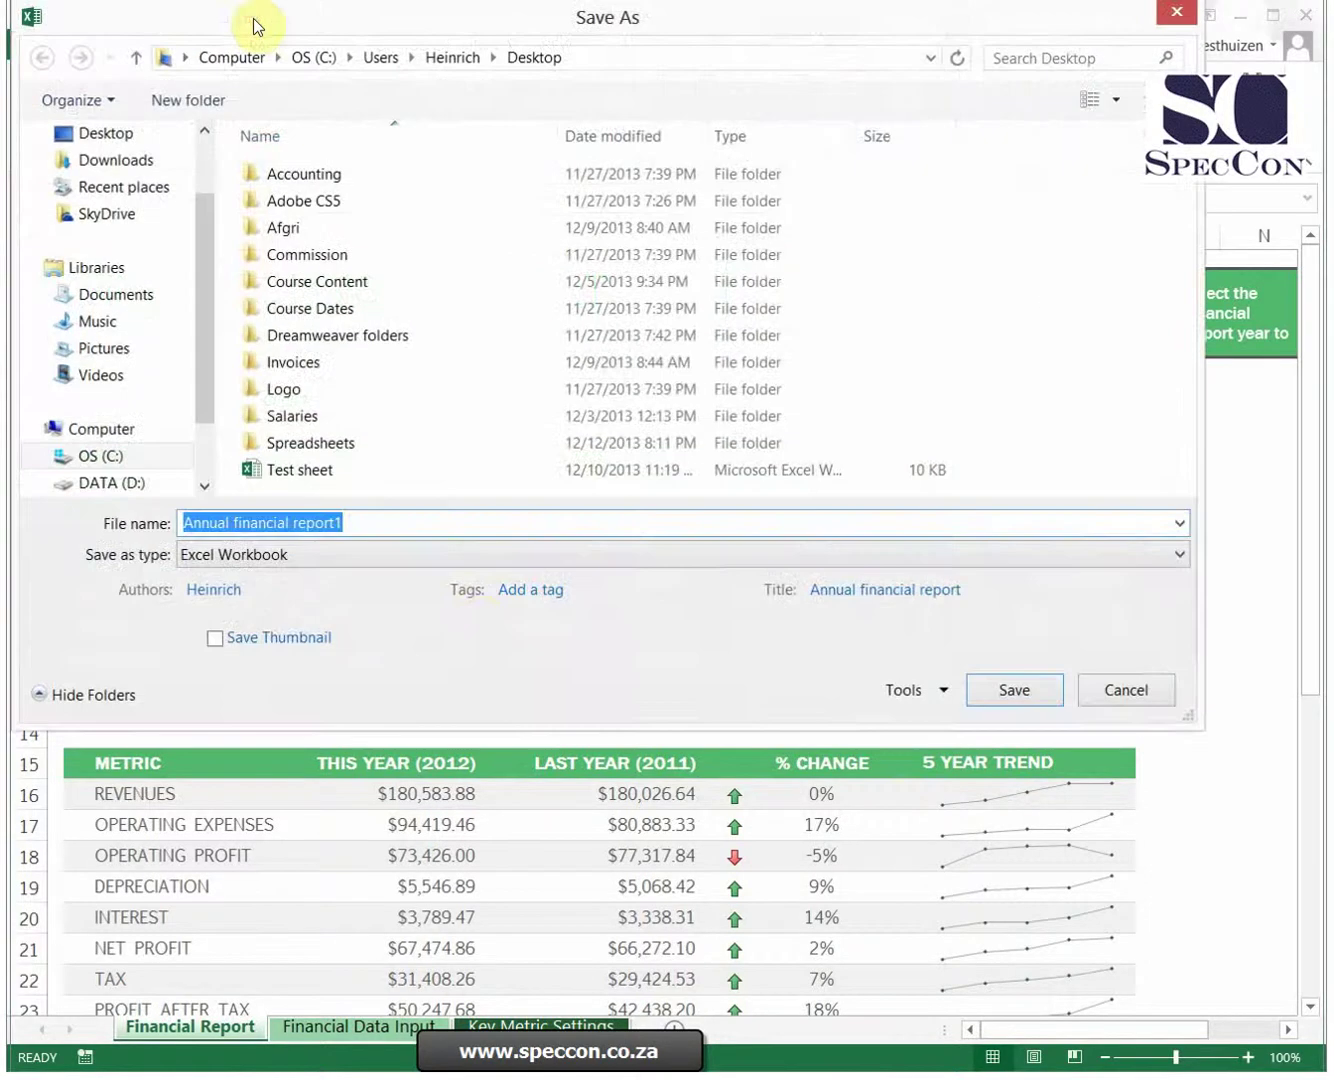
left_click(1175, 556)
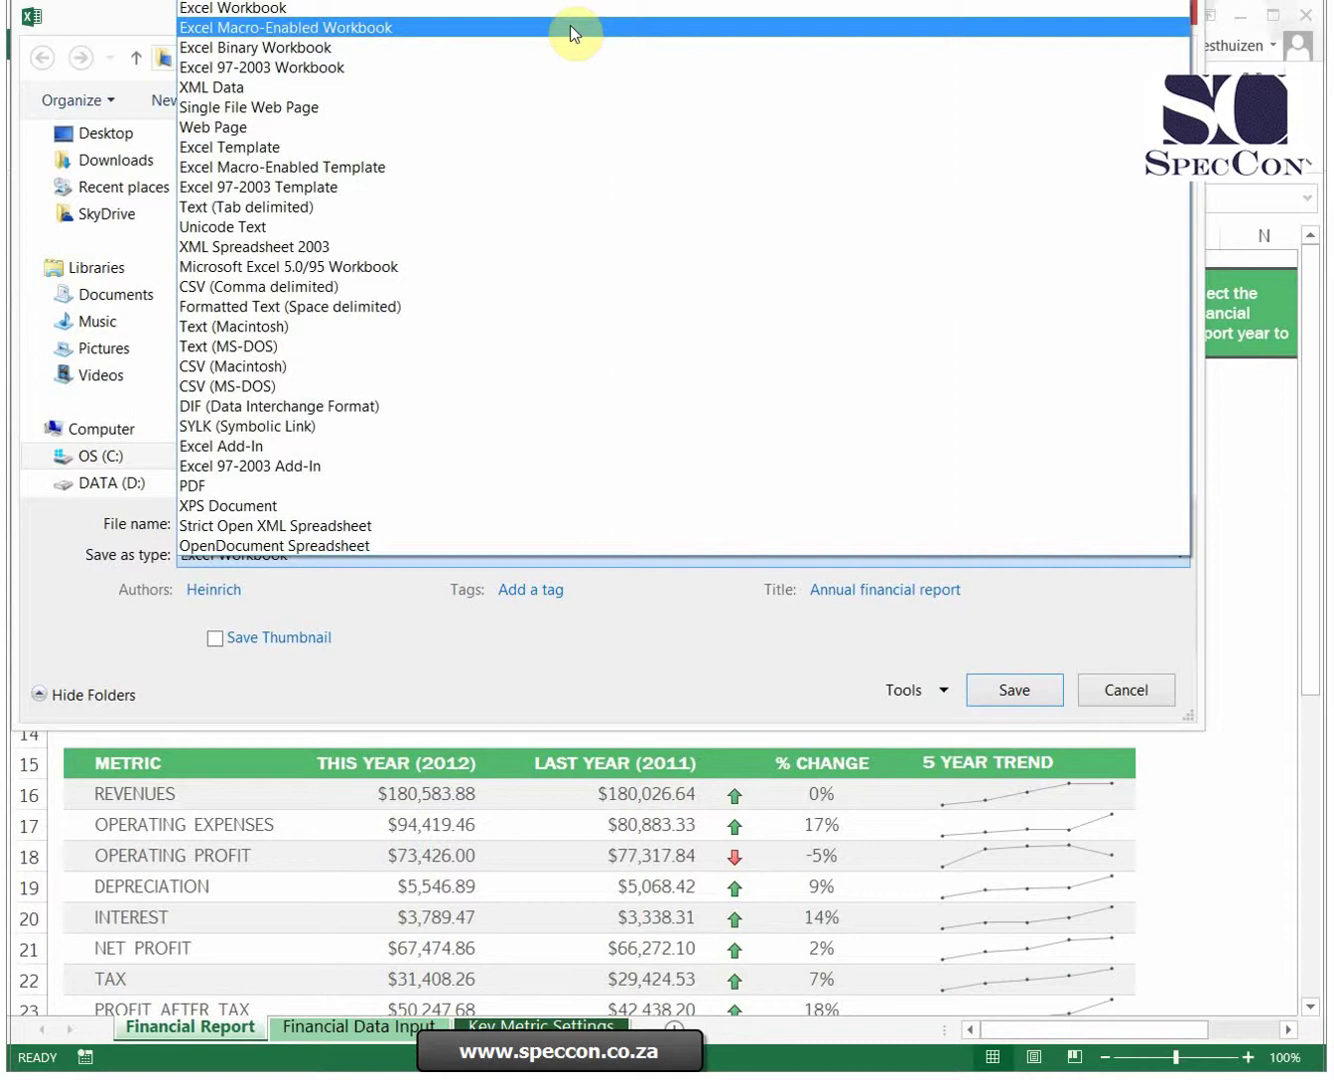
left_click(573, 34)
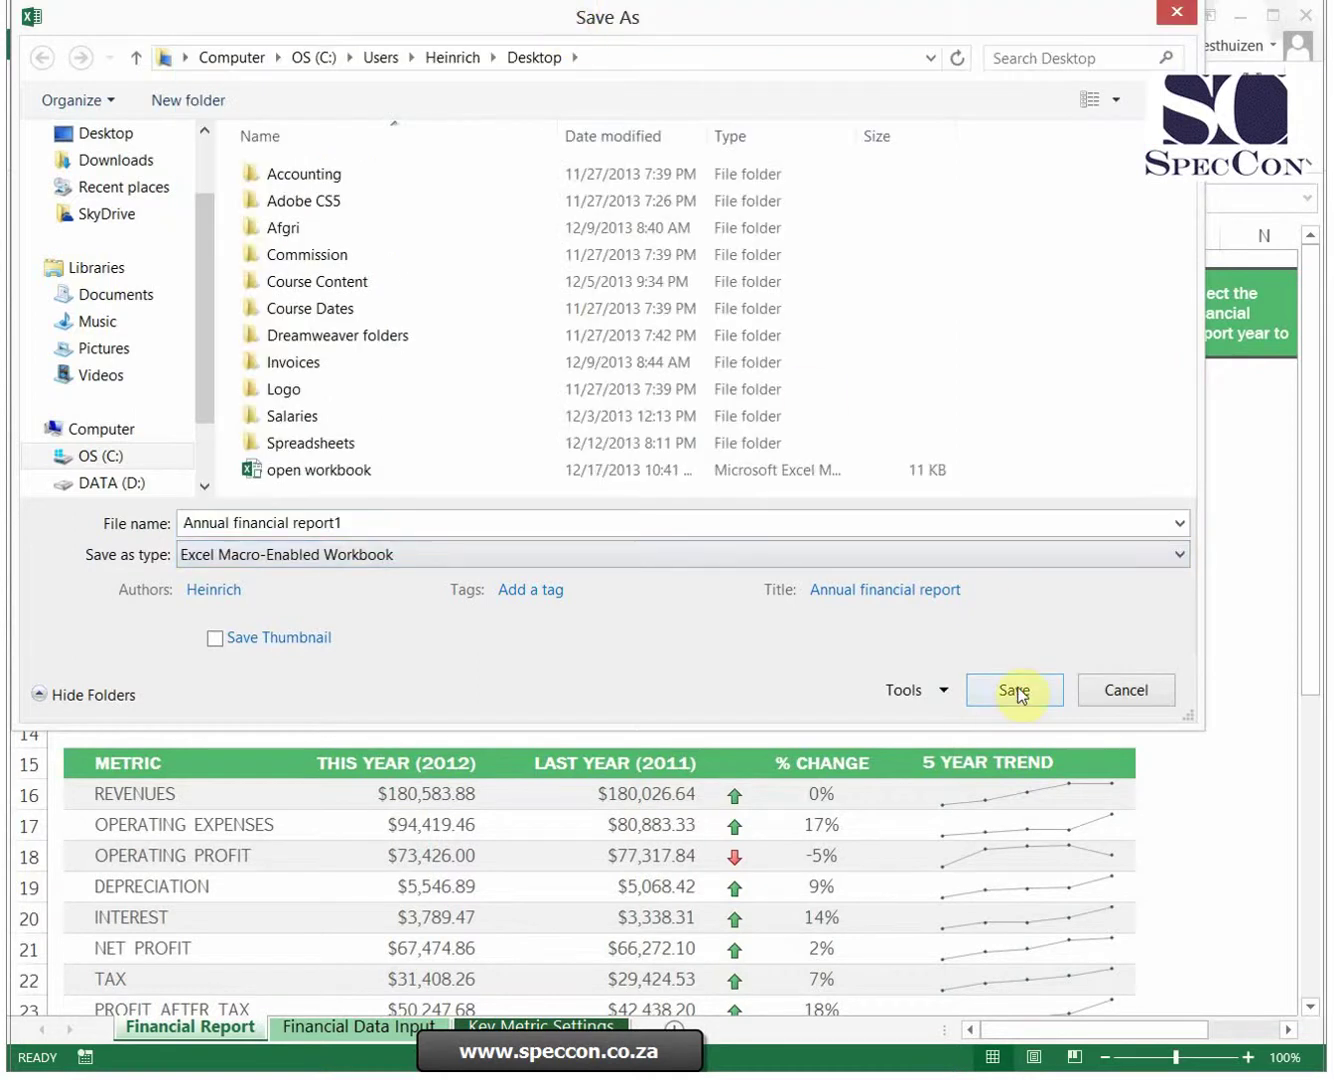
left_click(1015, 692)
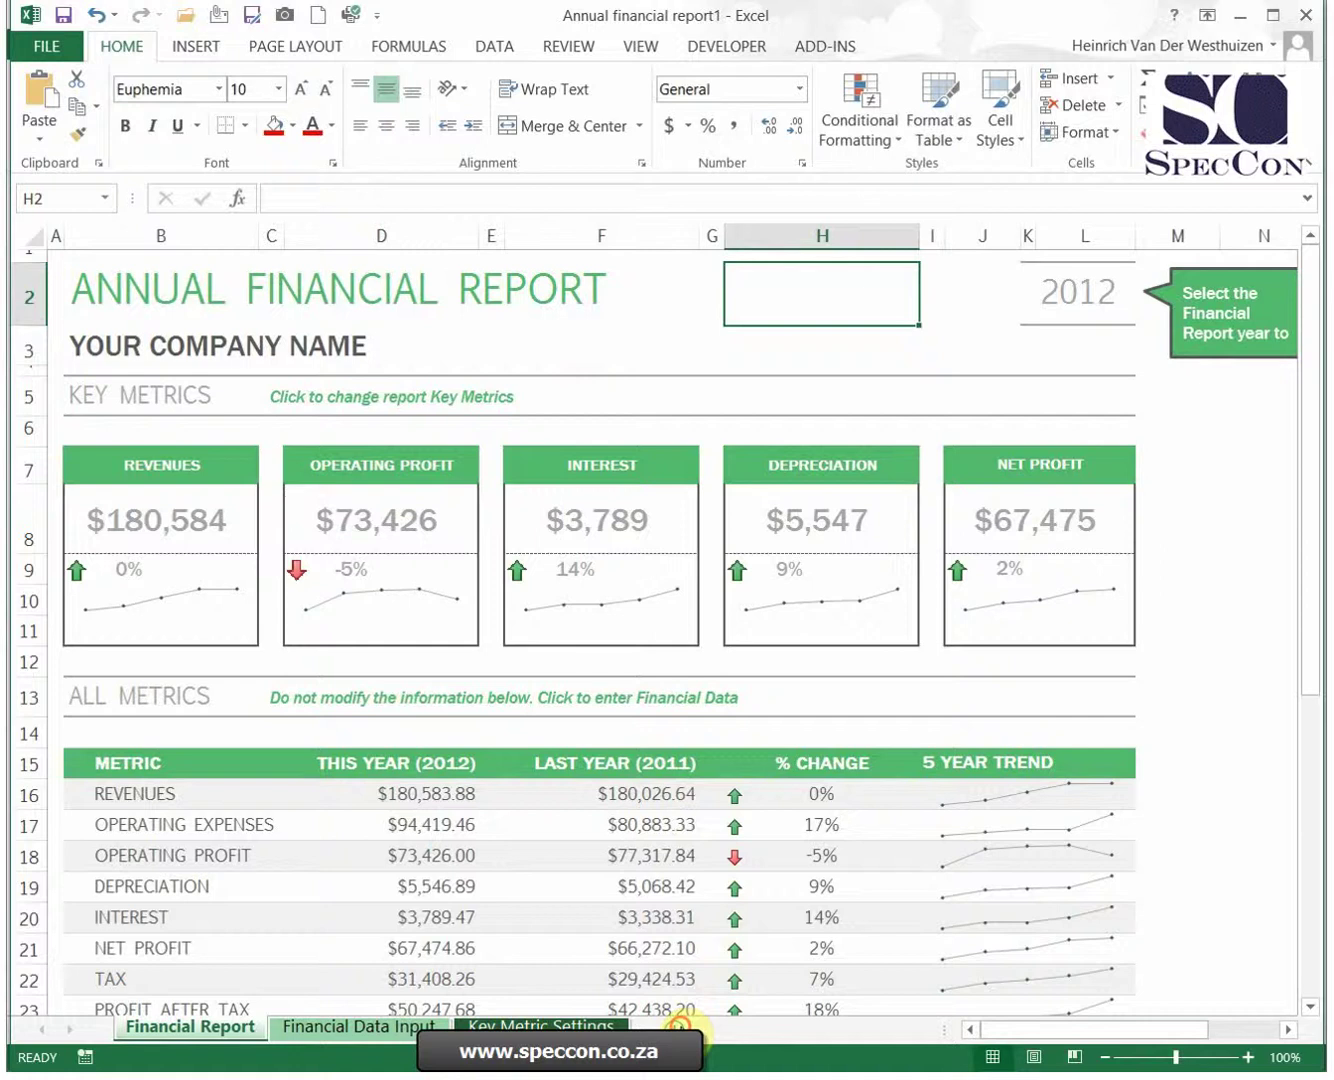
Insert a new sheet, move it before Financial Report and name it Menu
left_click(678, 1025)
left_click_drag(305, 1026, 148, 1002)
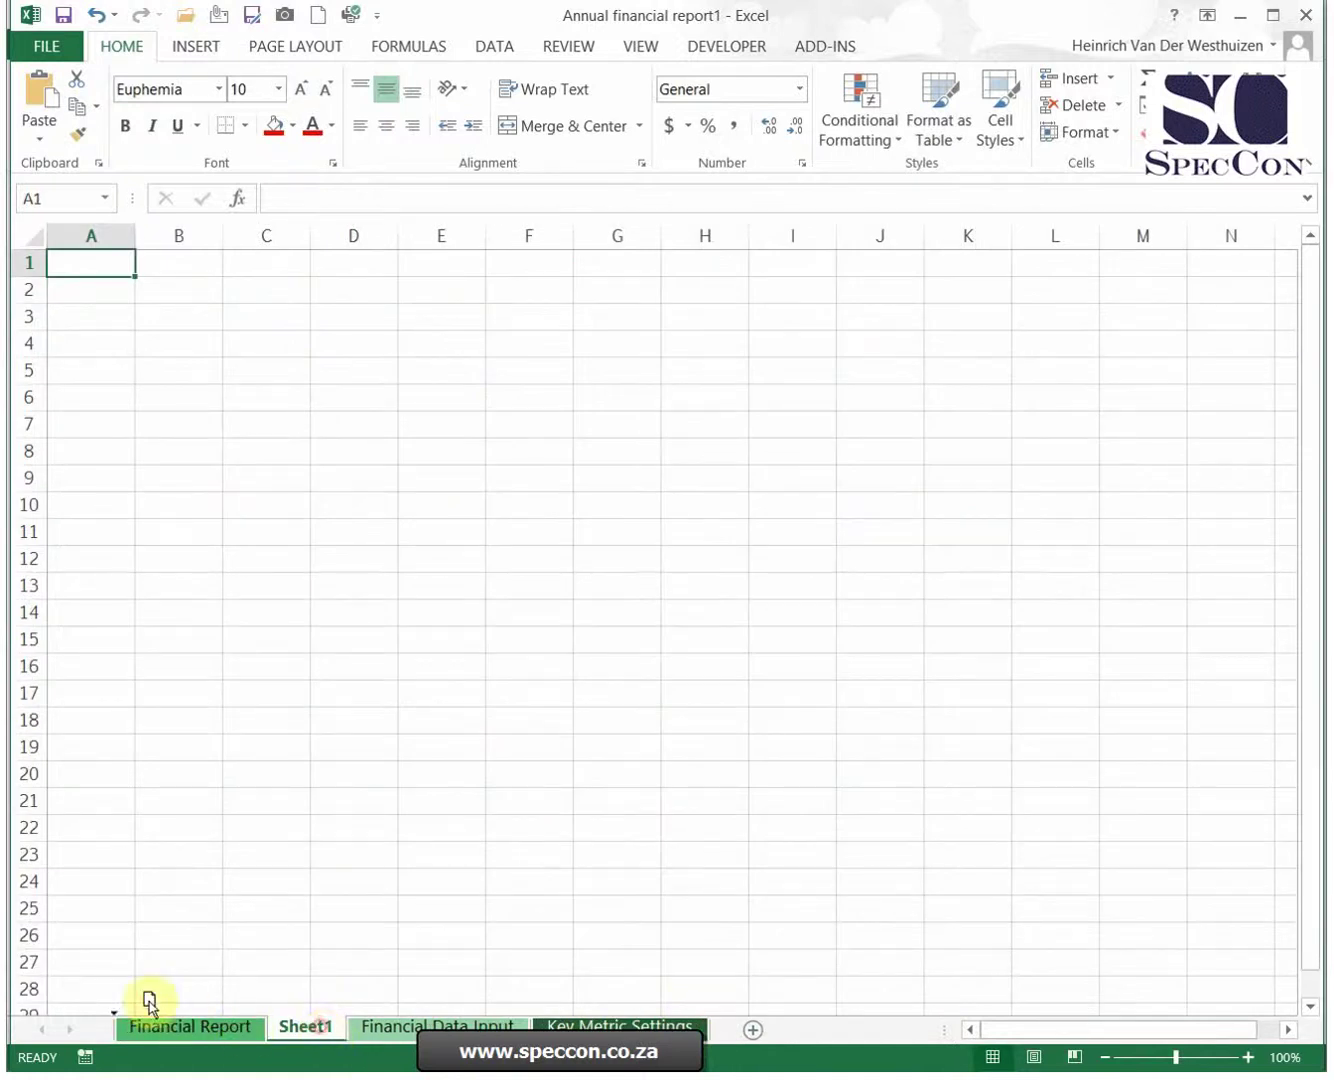
right_click(148, 1020)
key("Escape")
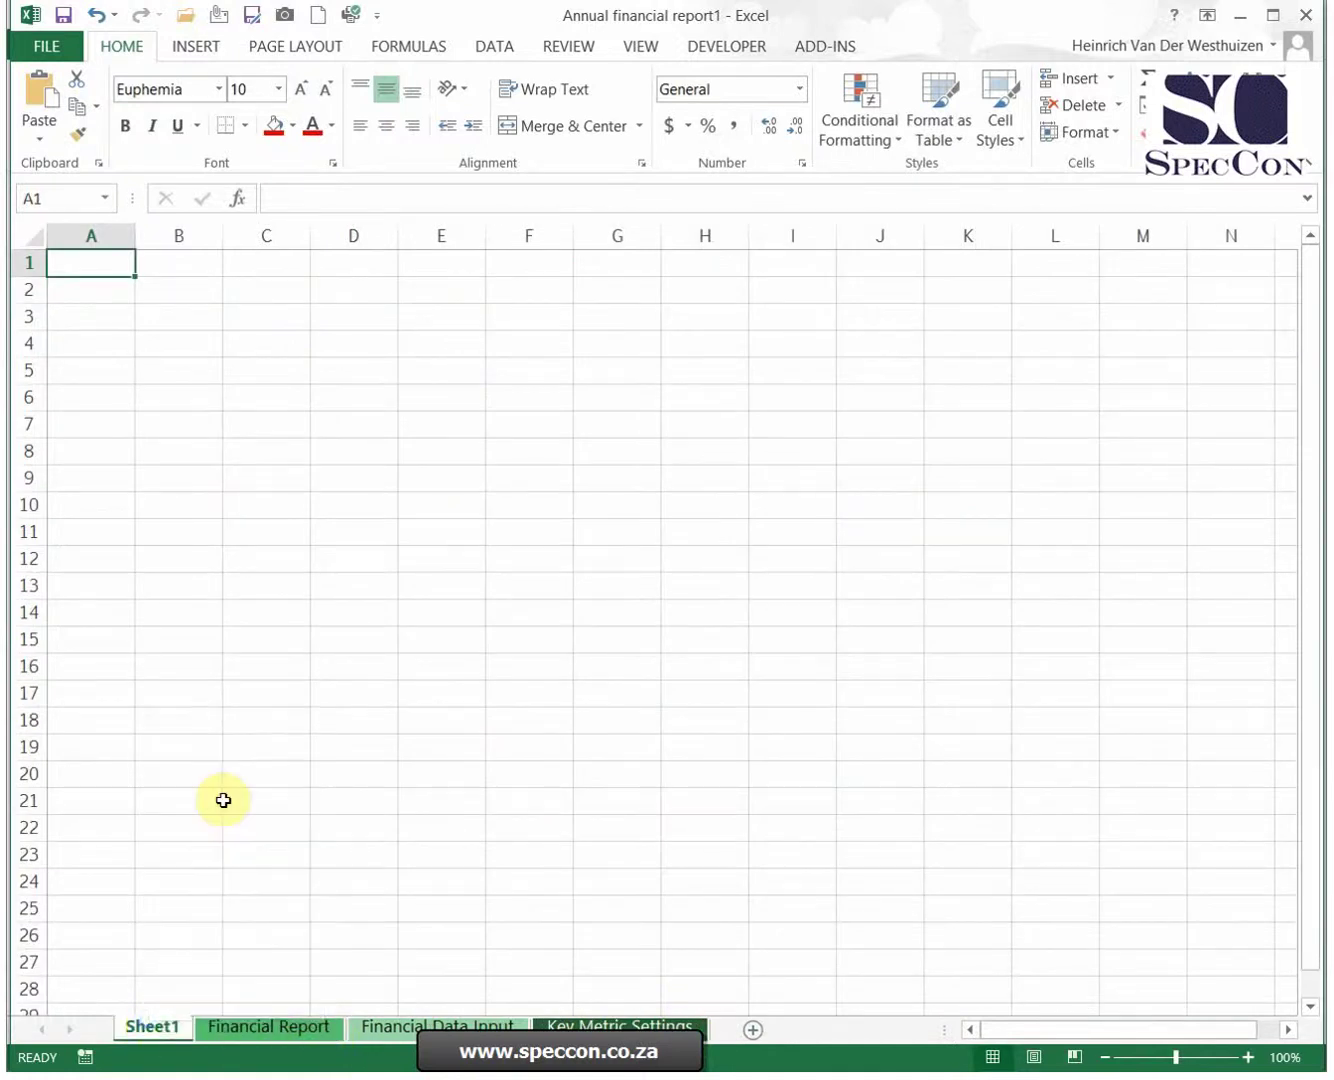
type("Menu")
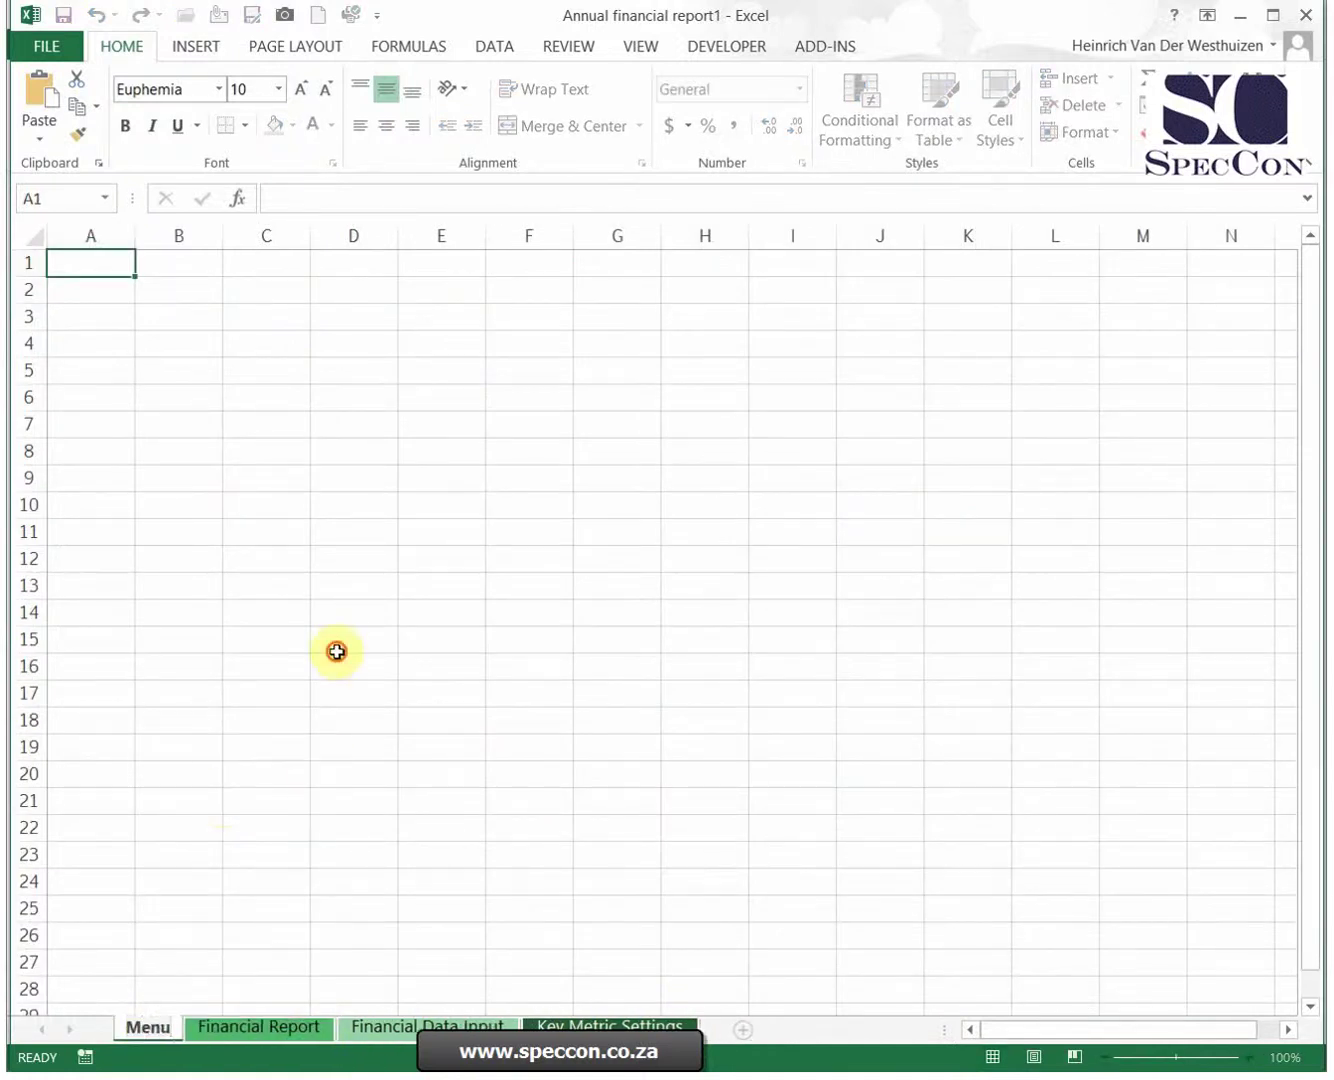
left_click(335, 651)
Switch between Financial Report and Menu, ending on Menu with cell A2 selected
left_click(229, 1038)
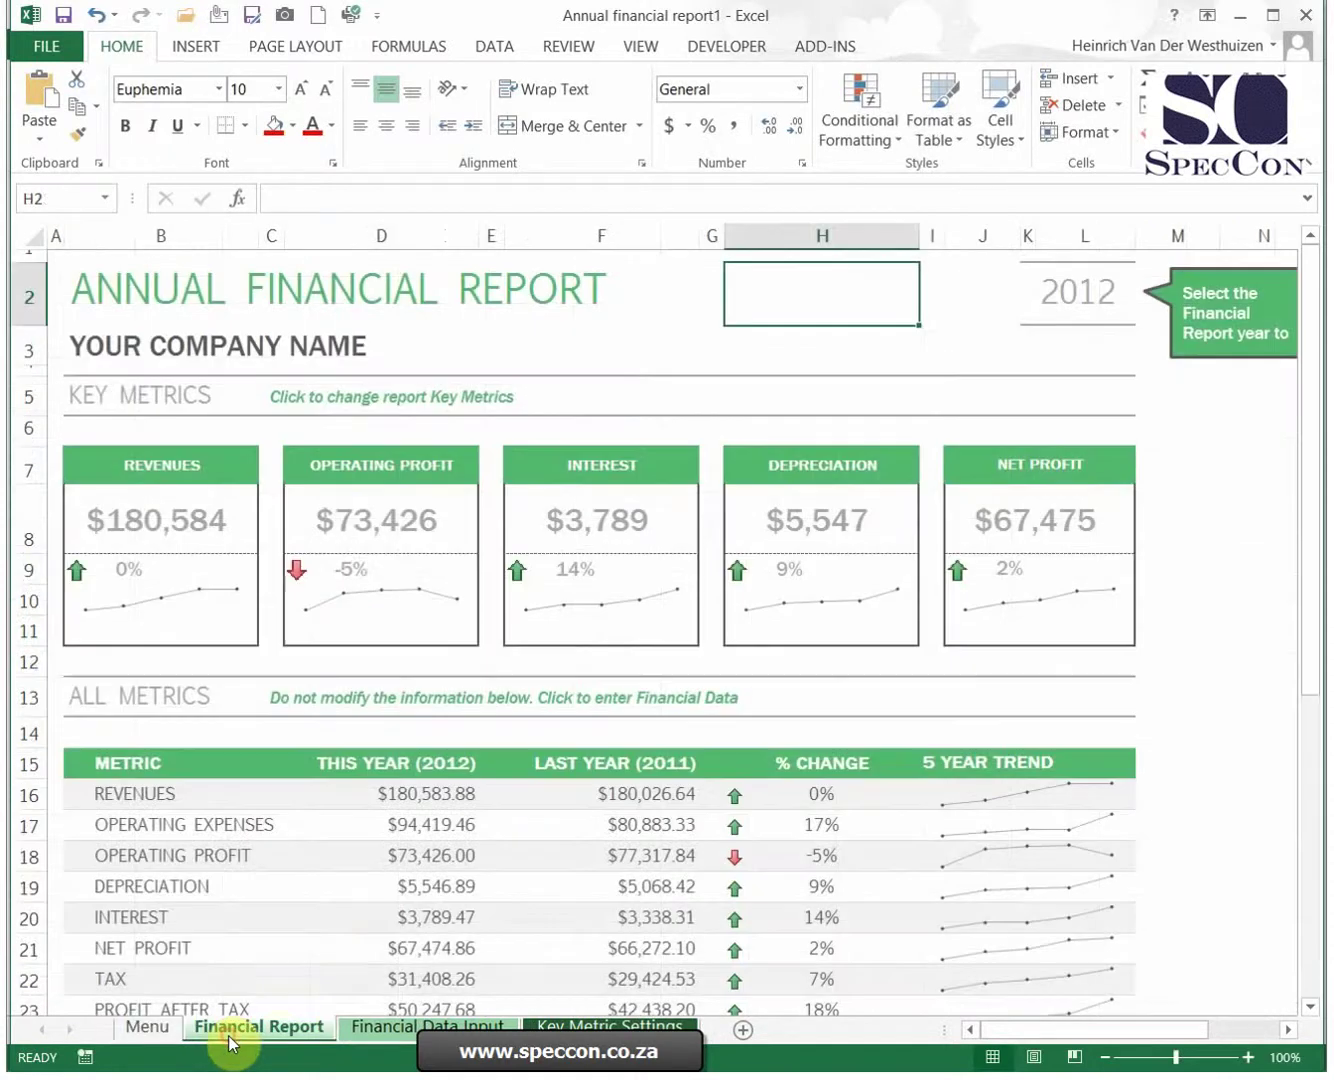
left_click(150, 1027)
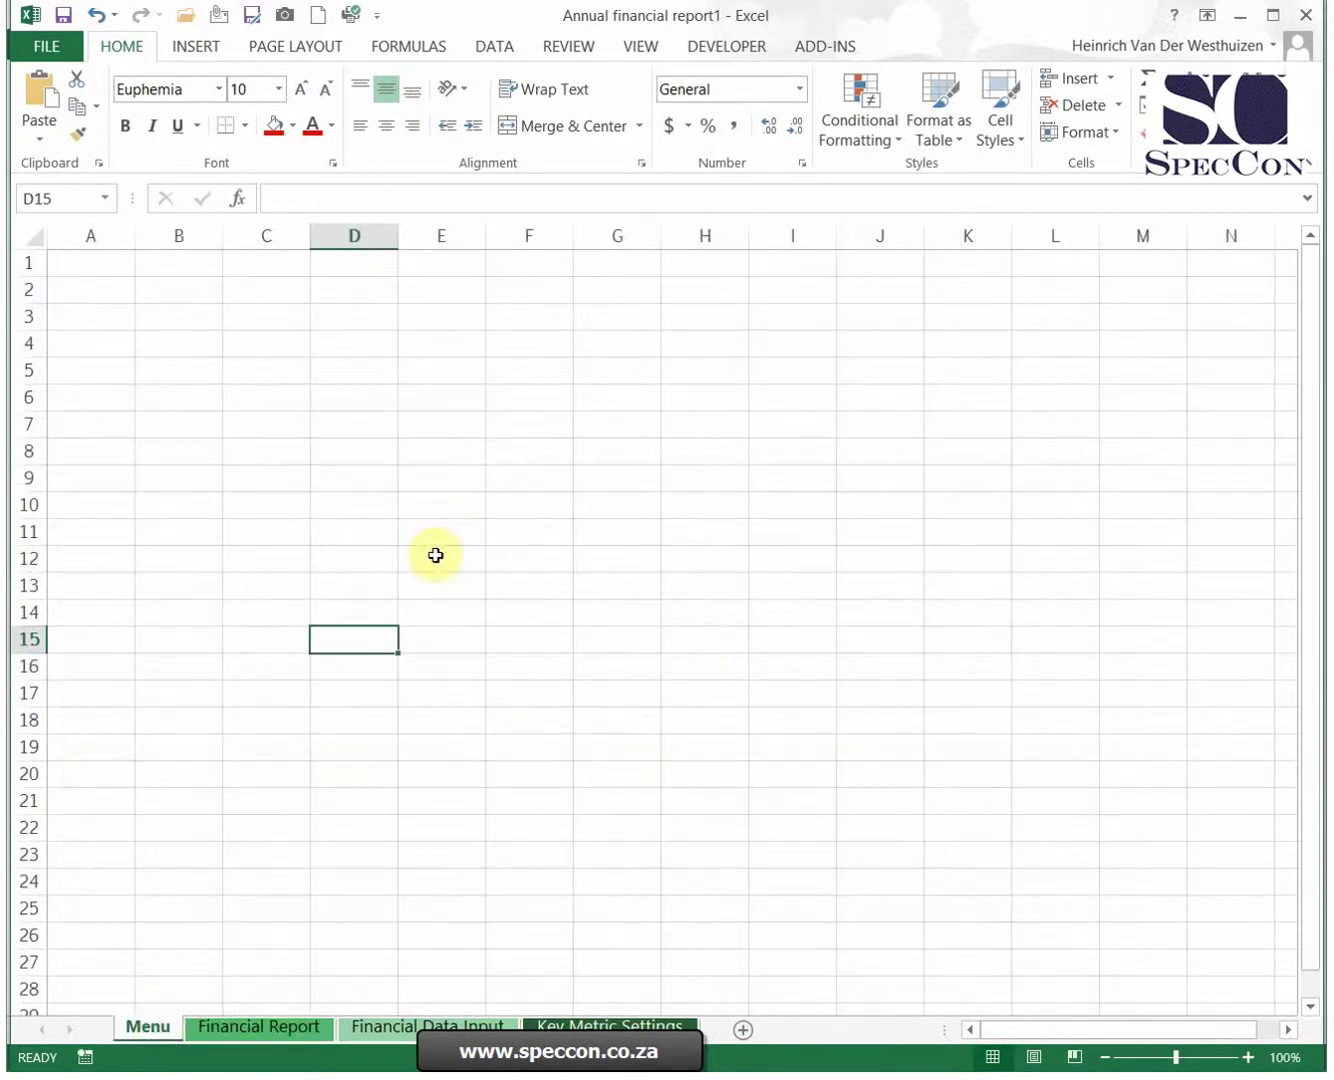
left_click(237, 1027)
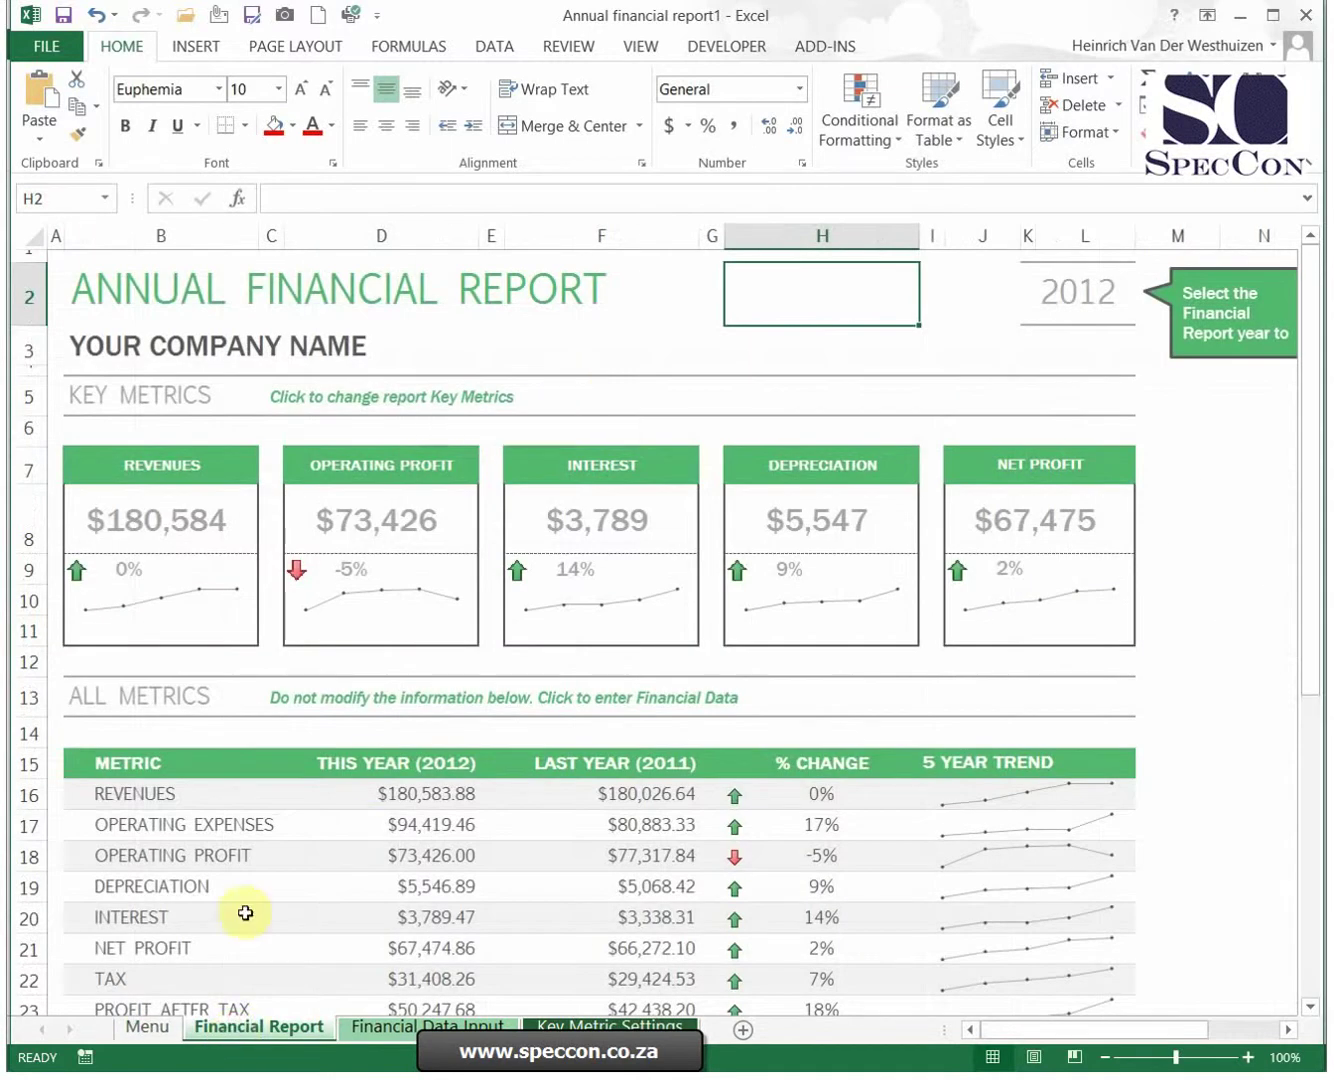
left_click(150, 1026)
left_click(426, 317)
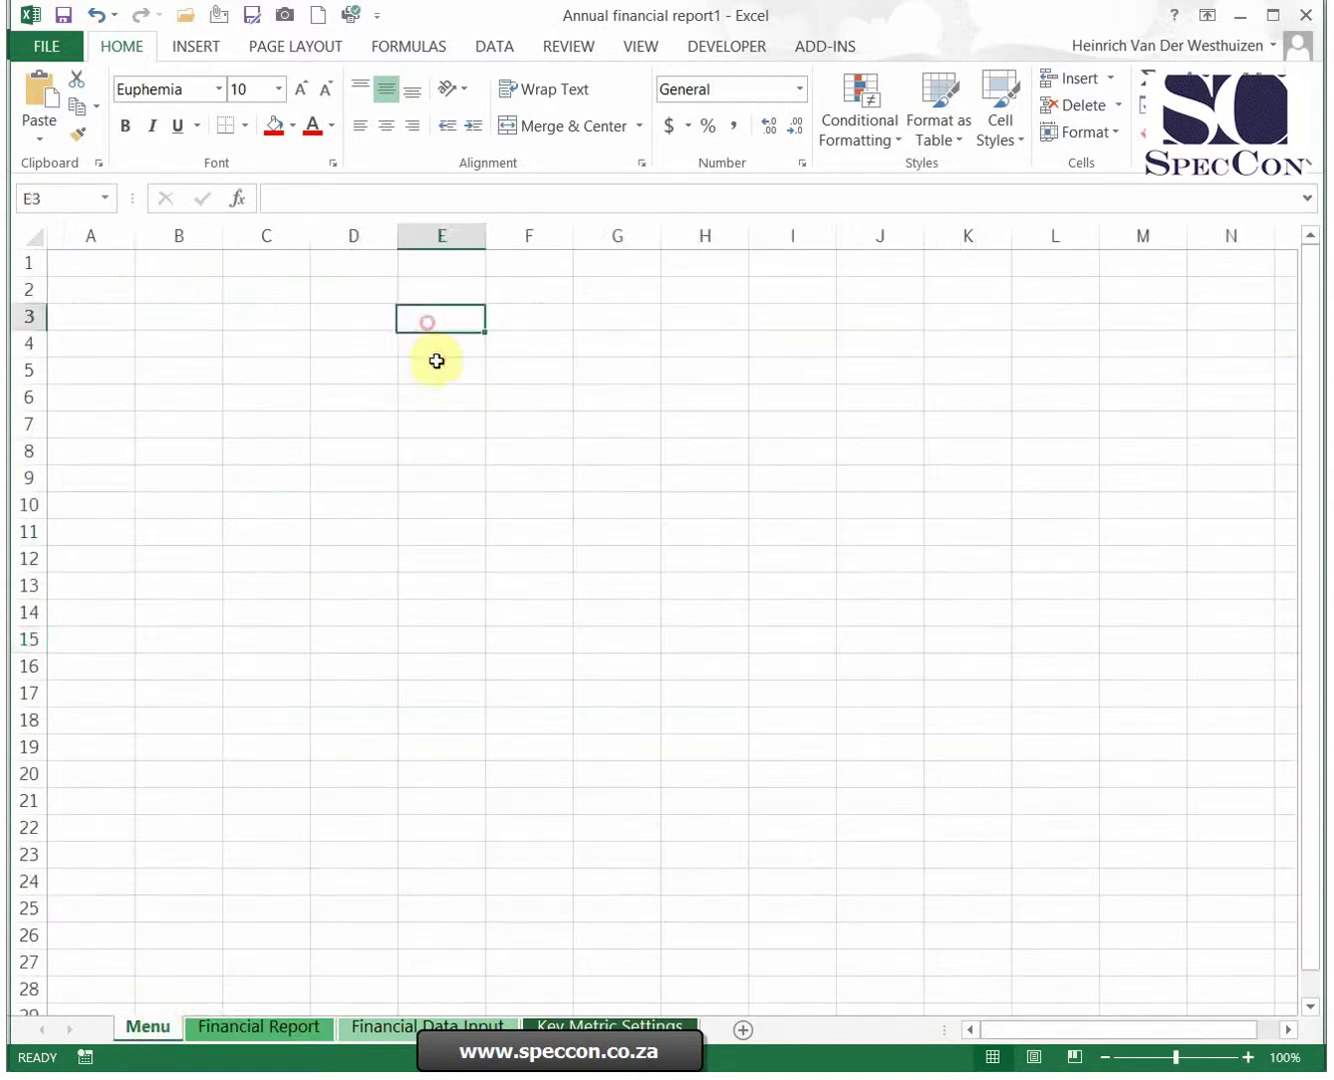
left_click(88, 301)
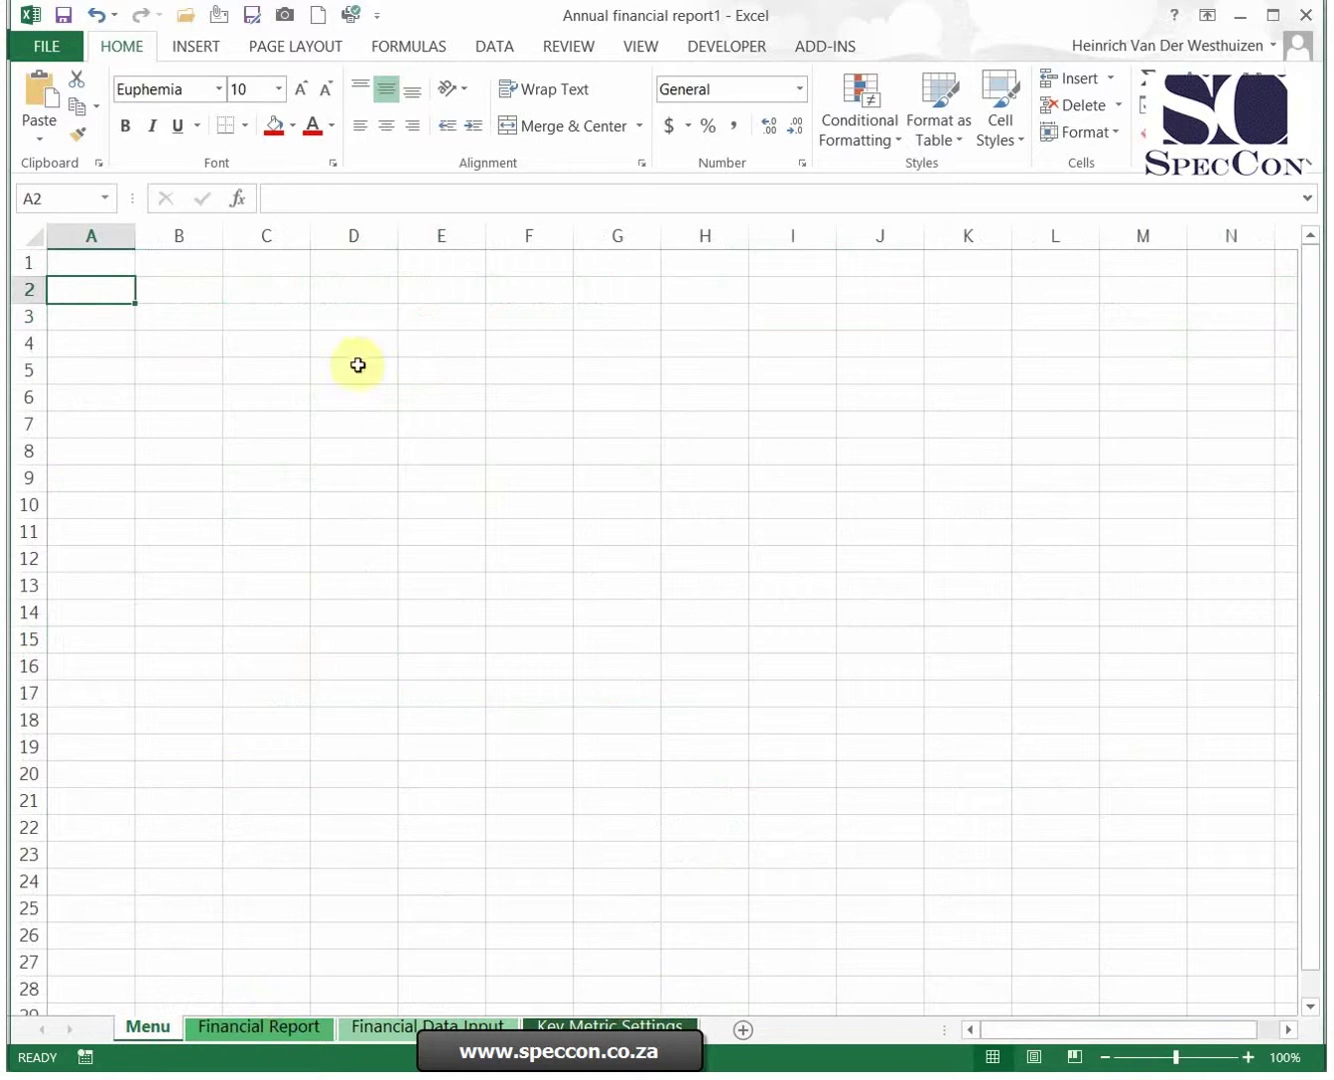
Draw a form button over A2:B3 and record an empty Button1_Click macro for it
left_click(750, 50)
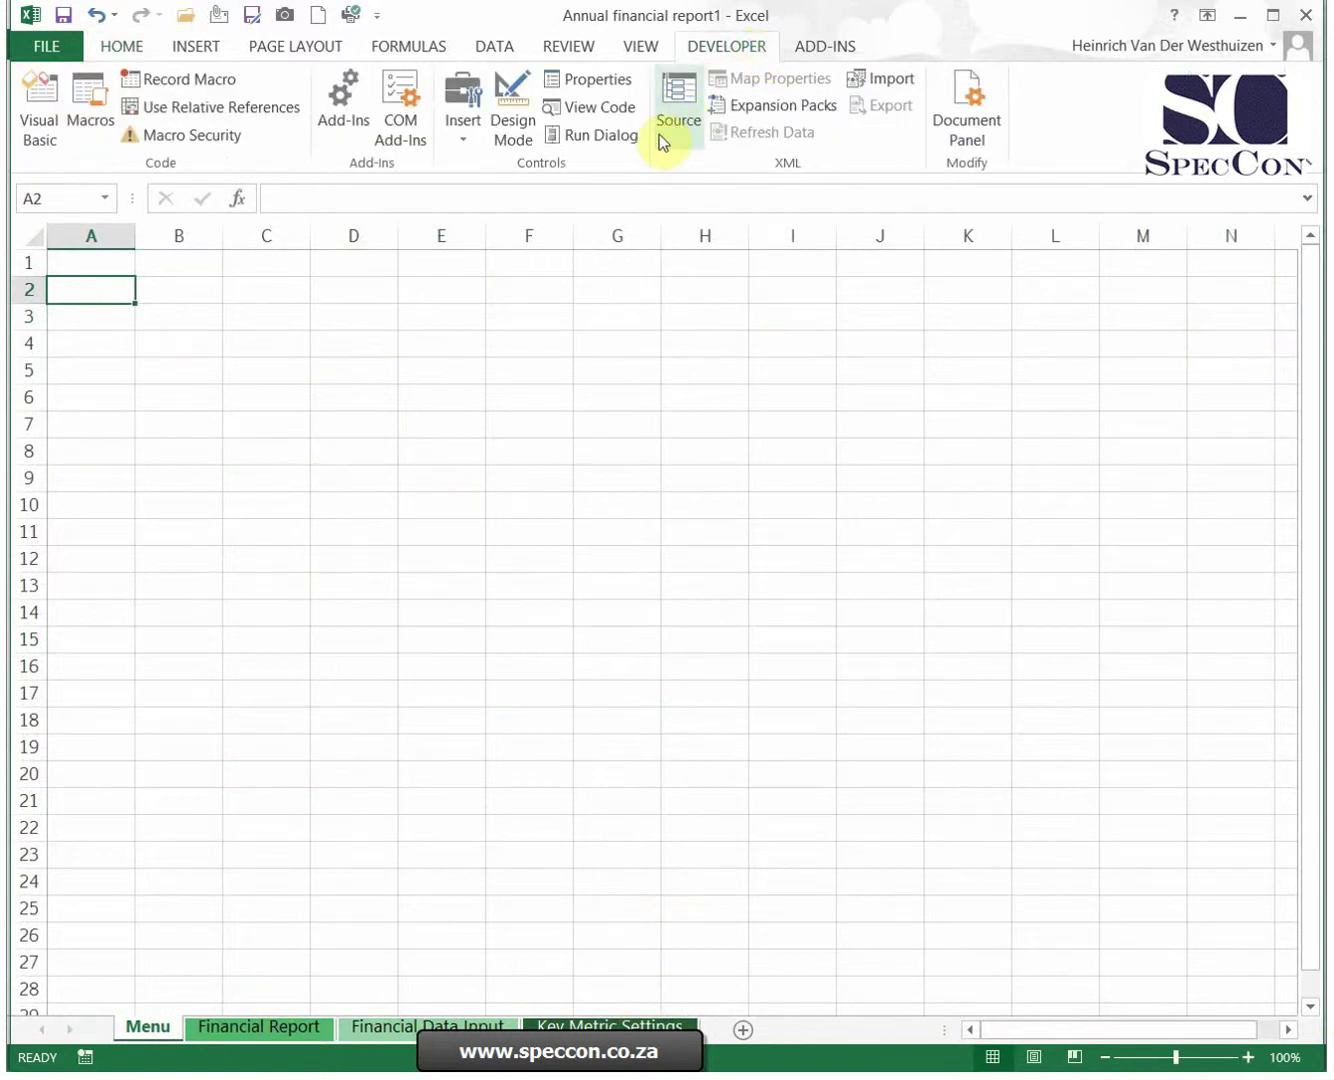
left_click(465, 139)
left_click(456, 191)
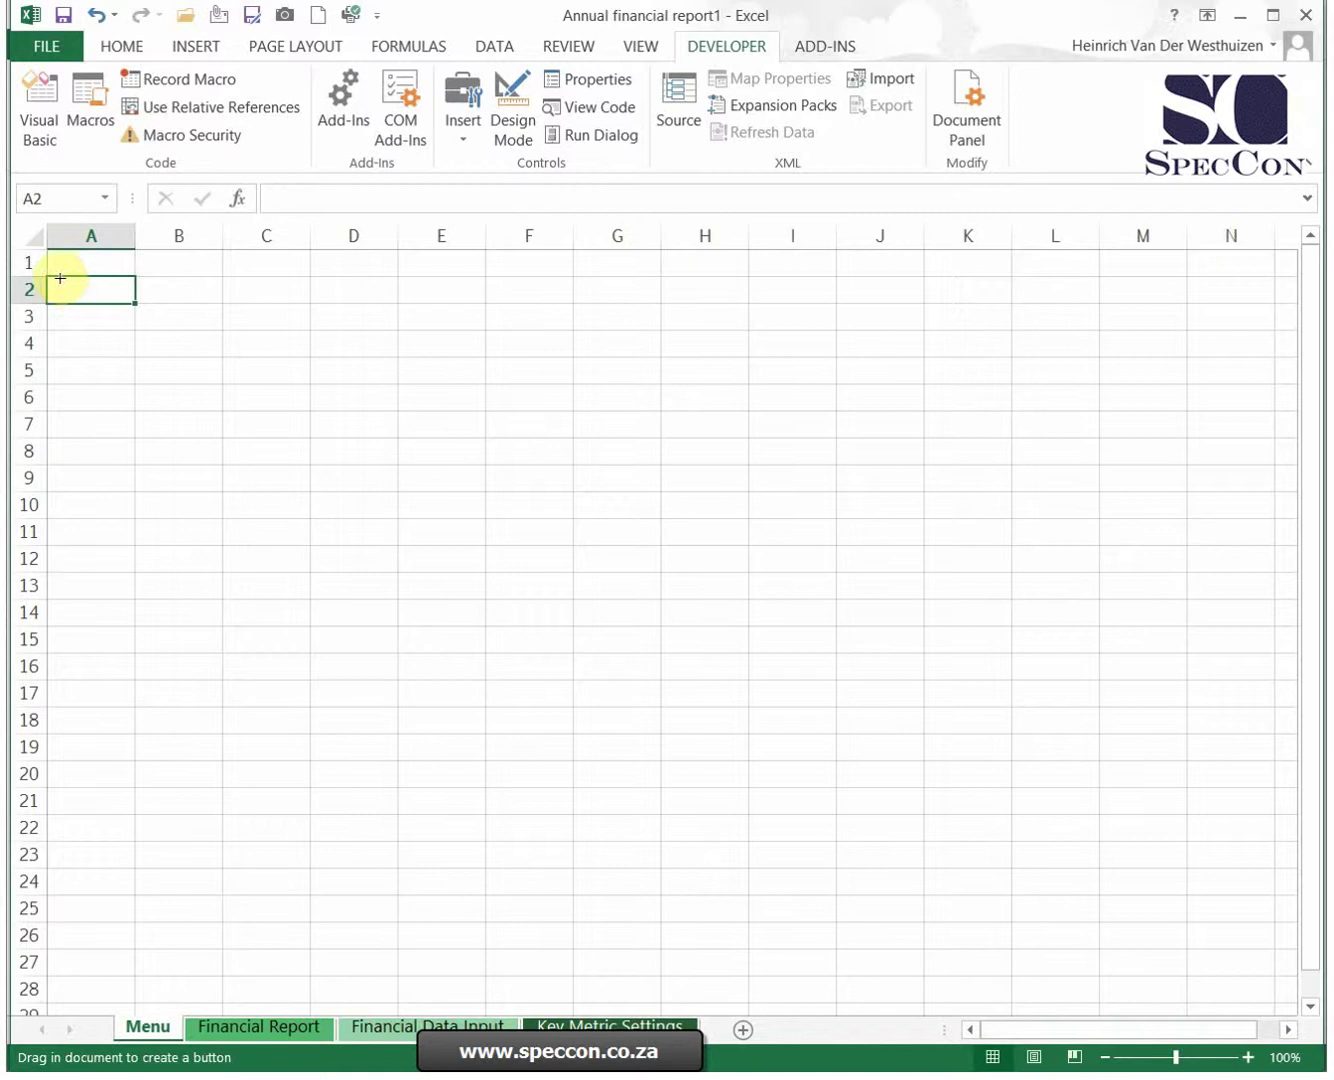
left_click_drag(61, 279, 207, 322)
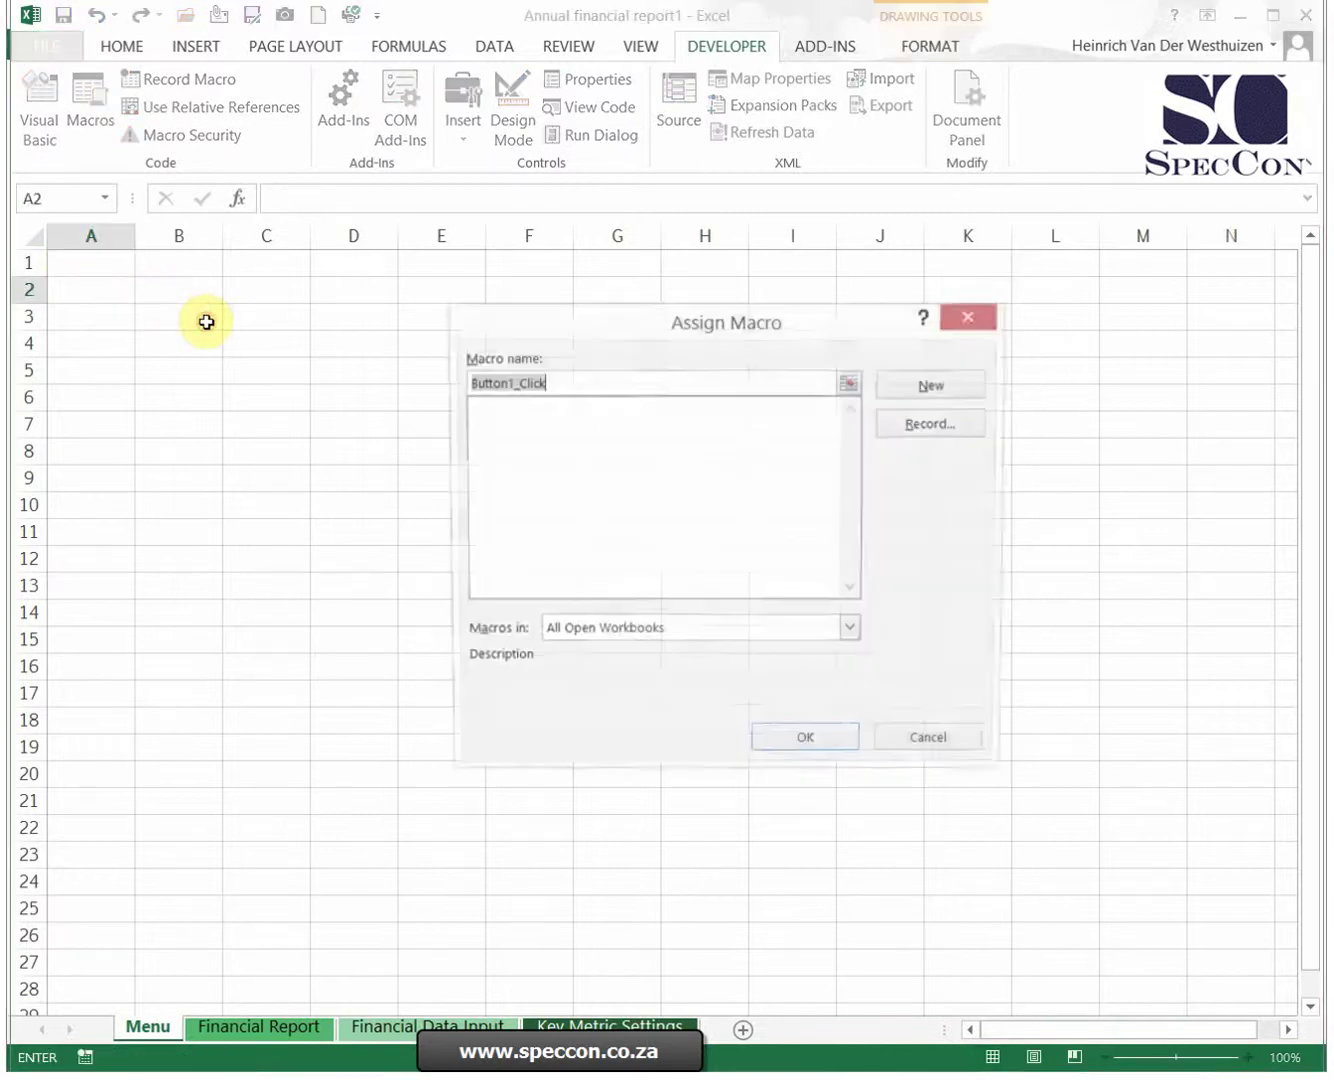
left_click(929, 423)
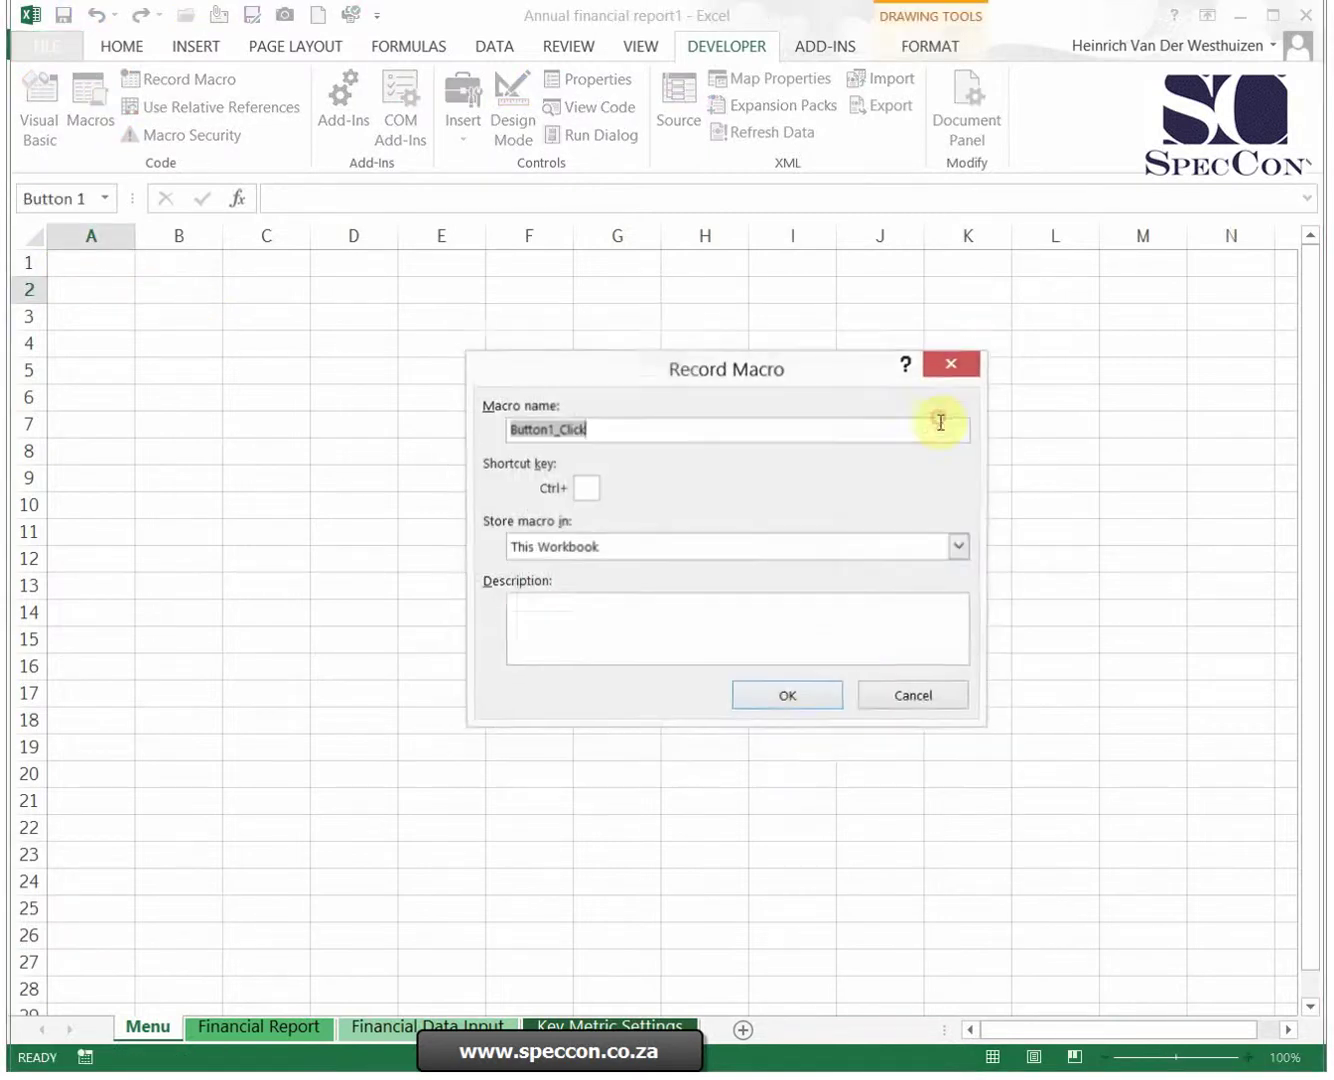
left_click(792, 697)
left_click(440, 530)
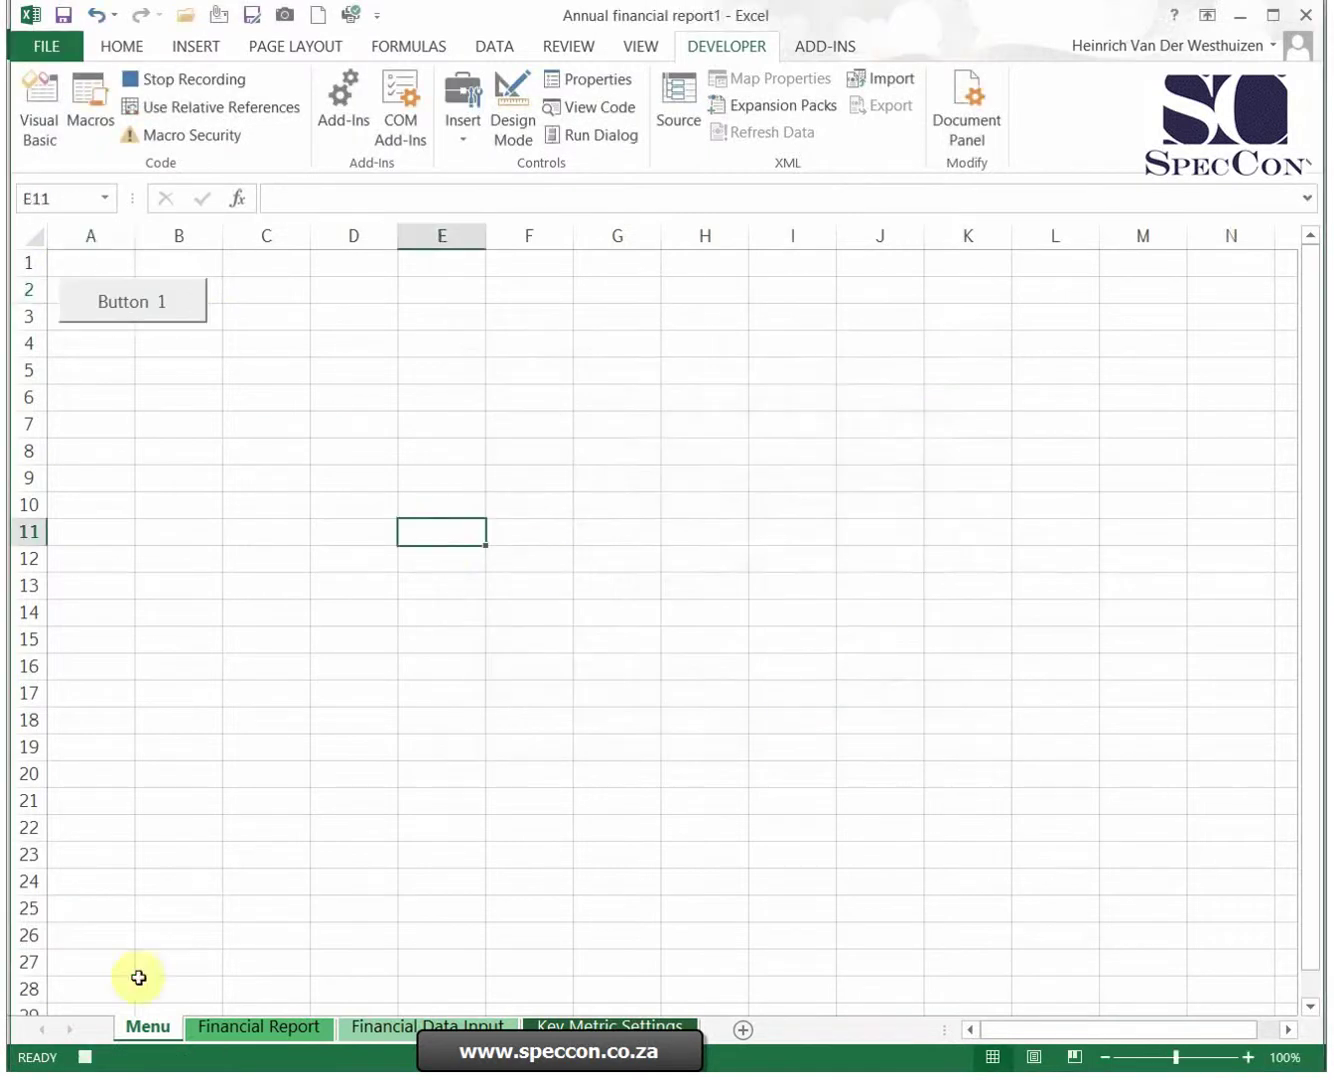
left_click(84, 1060)
Relabel the button 'Show userform'
right_click(100, 307)
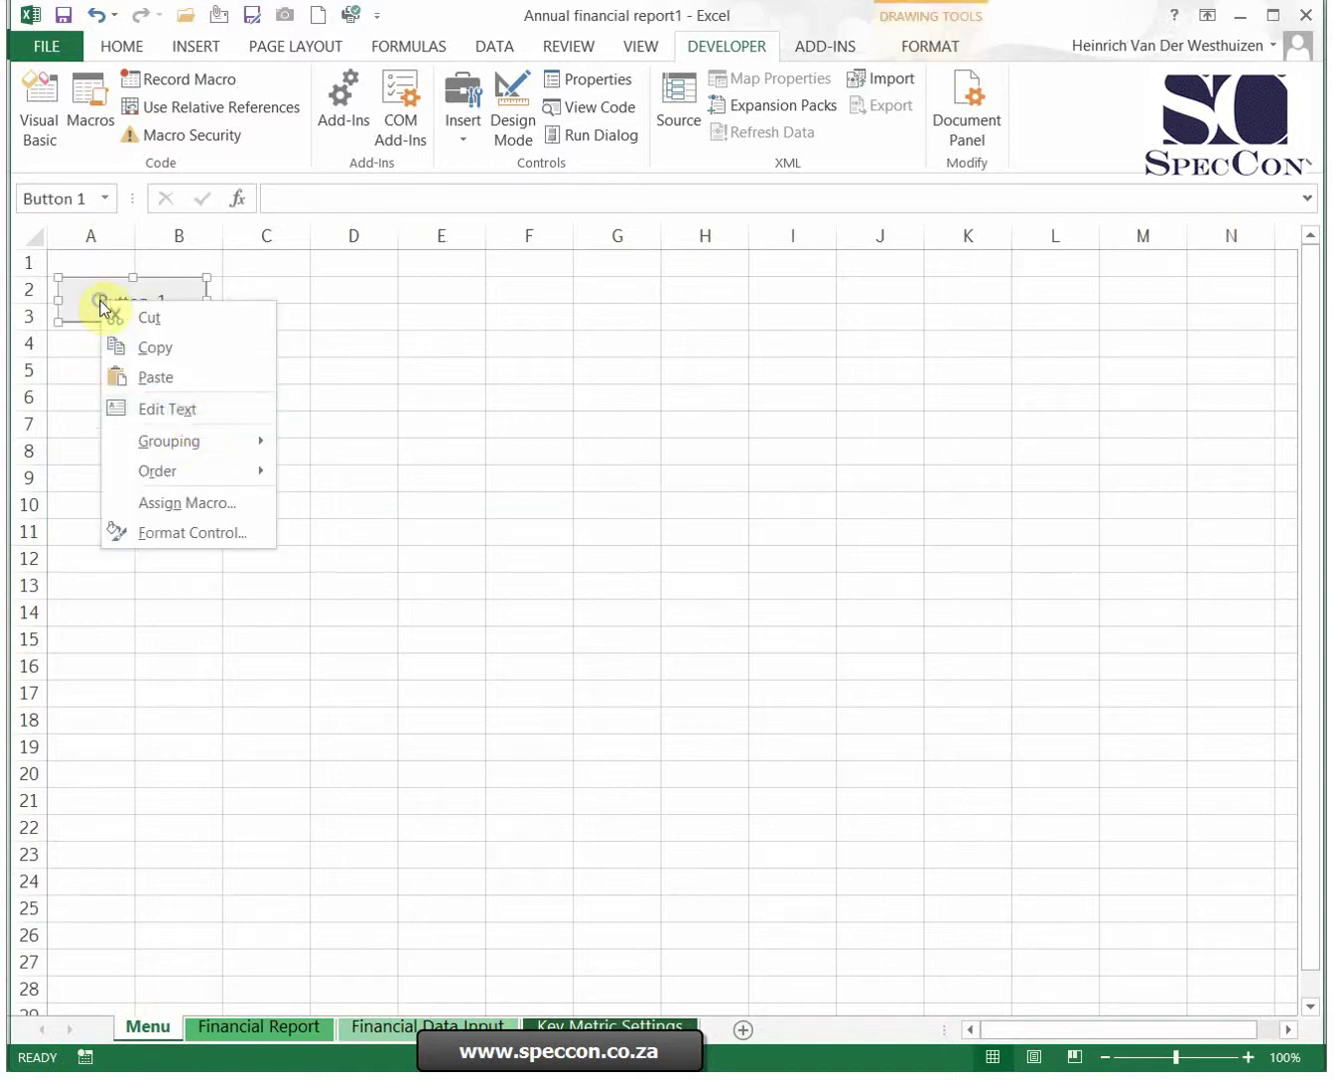
left_click(168, 409)
key("shift+Home")
key("Delete")
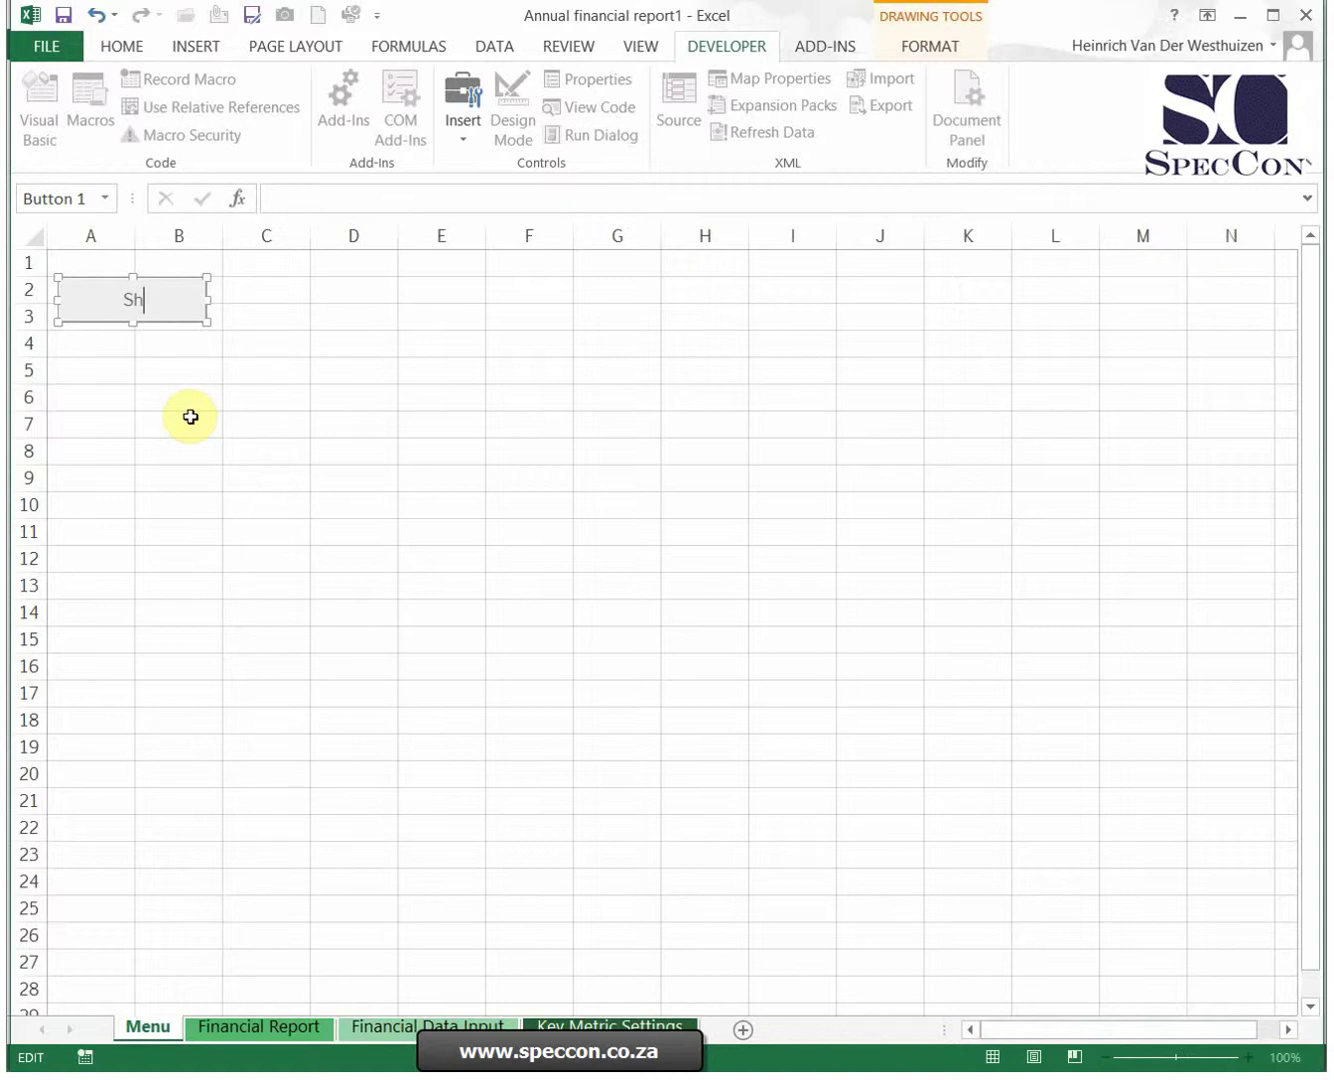
type("ow userform")
left_click(189, 417)
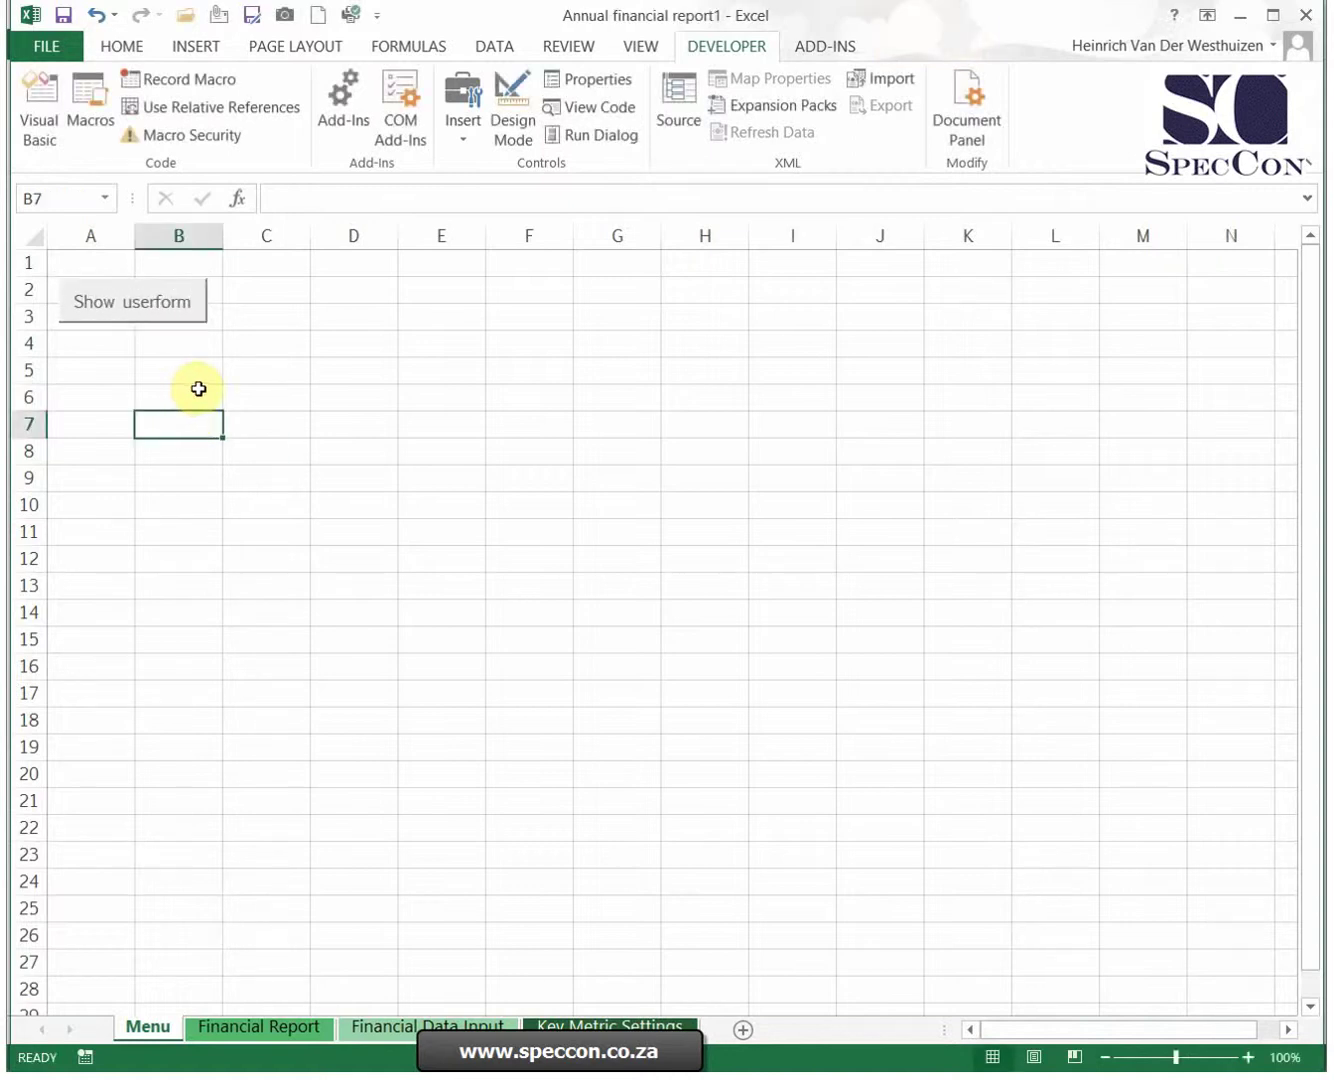
Draw a second button below Show userform and record a macro selecting B2 on Financial Report
left_click(465, 140)
left_click(455, 191)
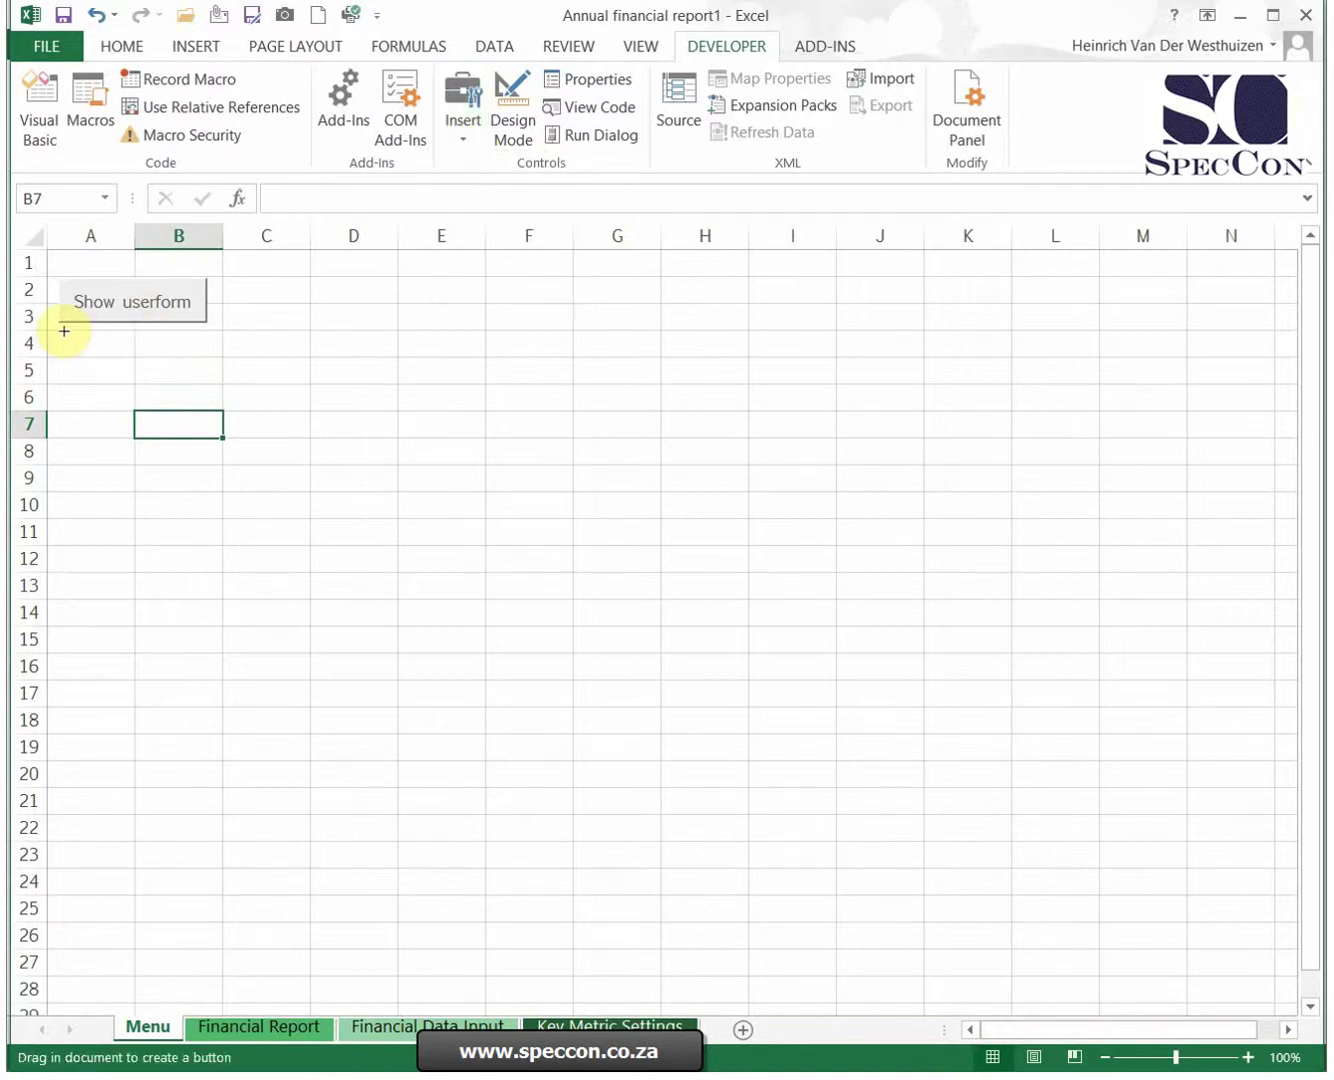
left_click_drag(61, 330, 206, 377)
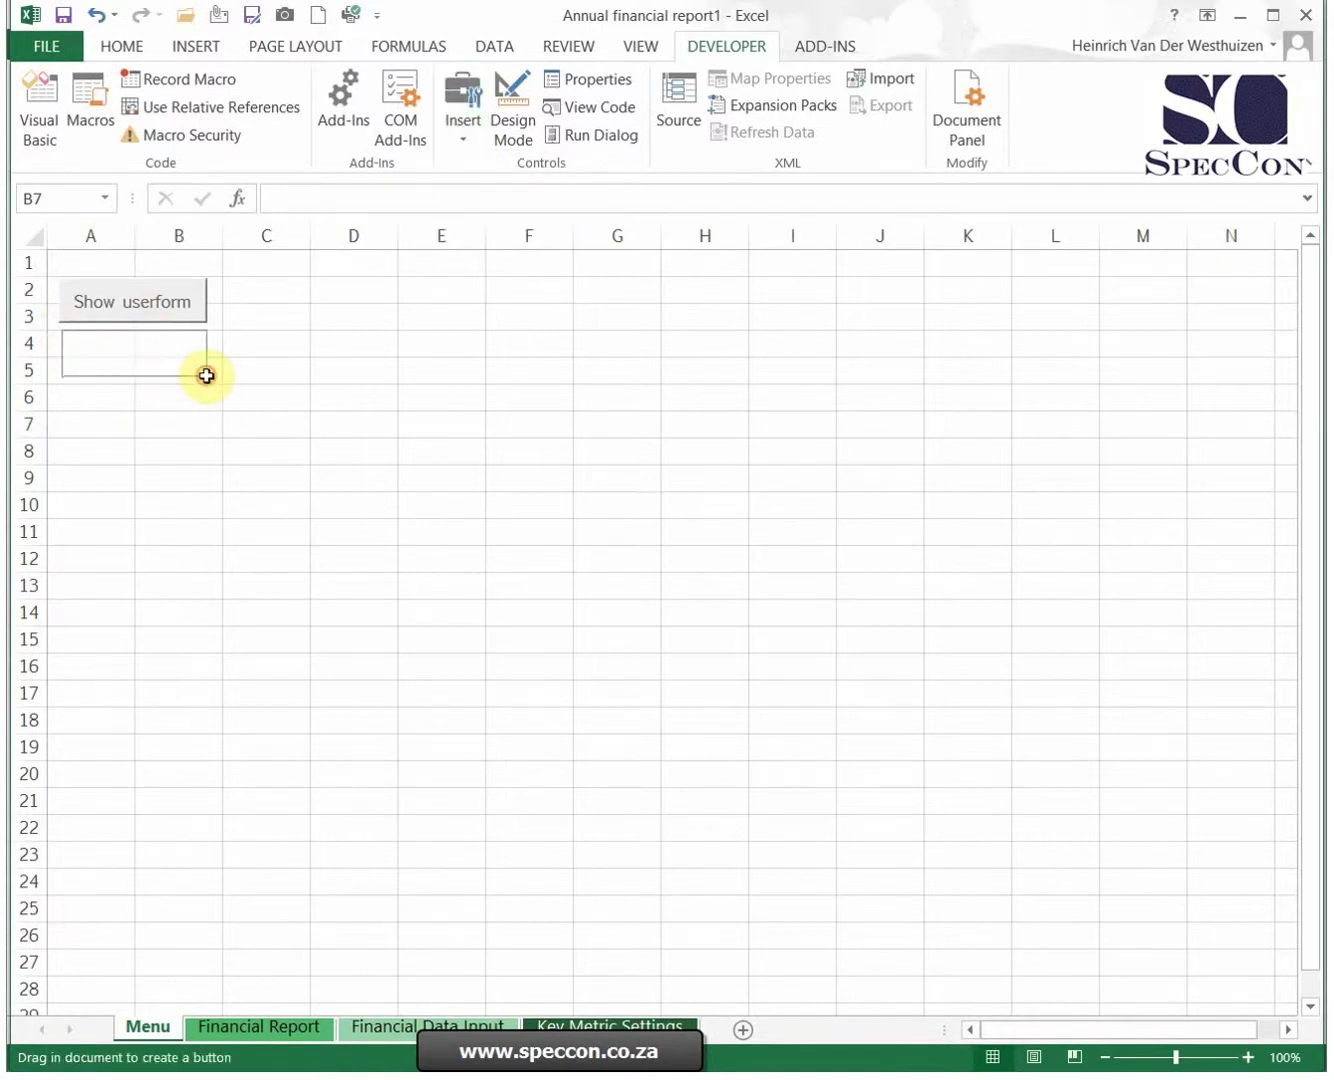
left_click(933, 424)
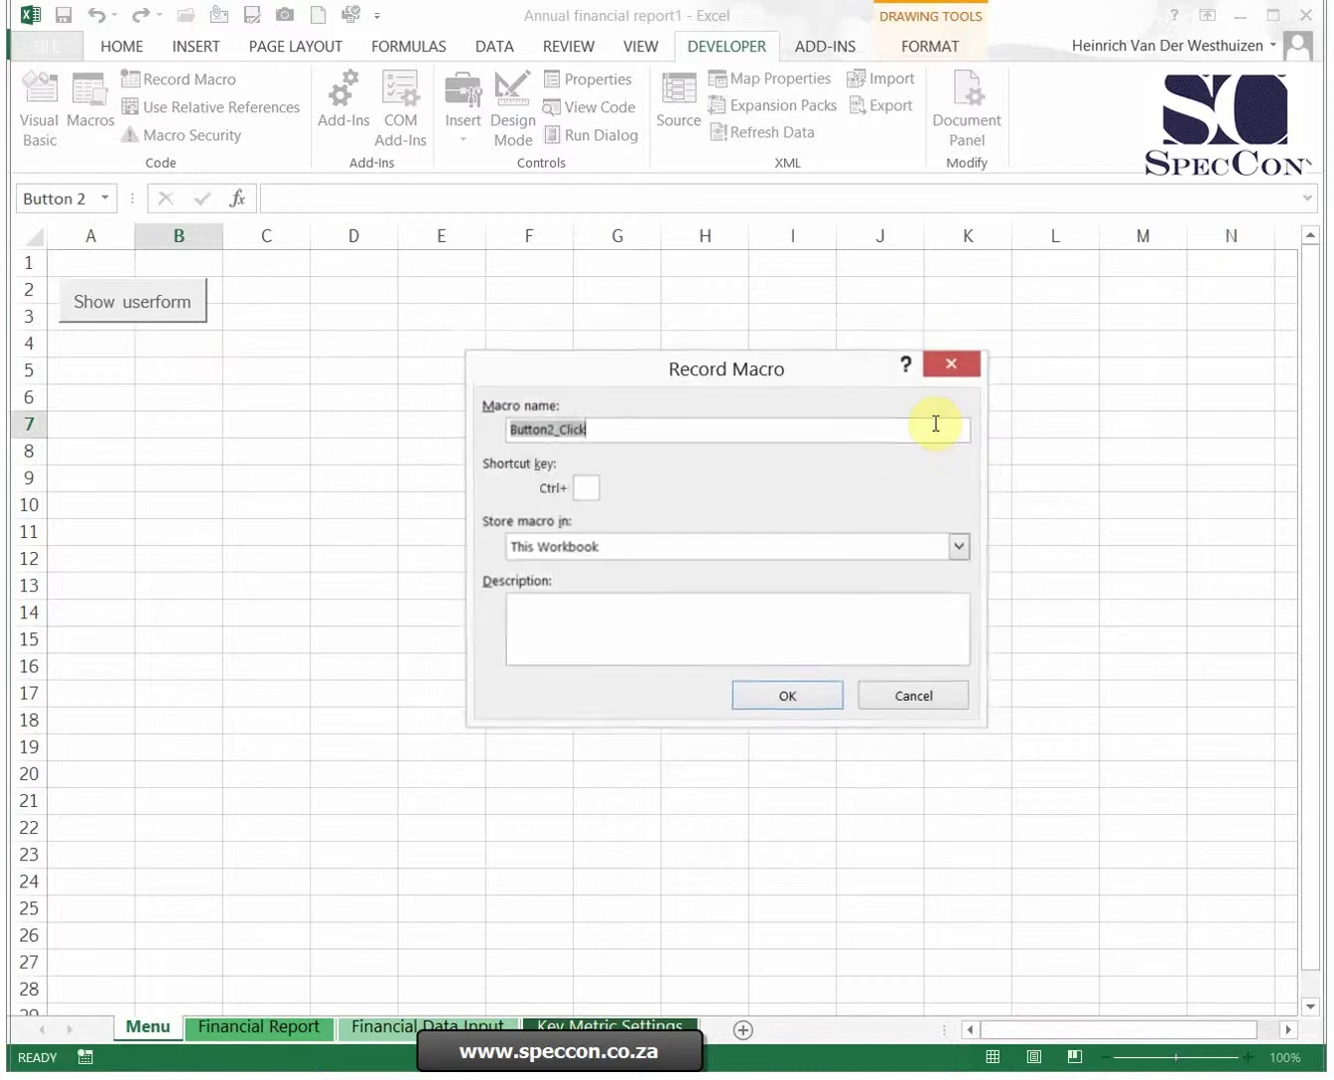
left_click(797, 699)
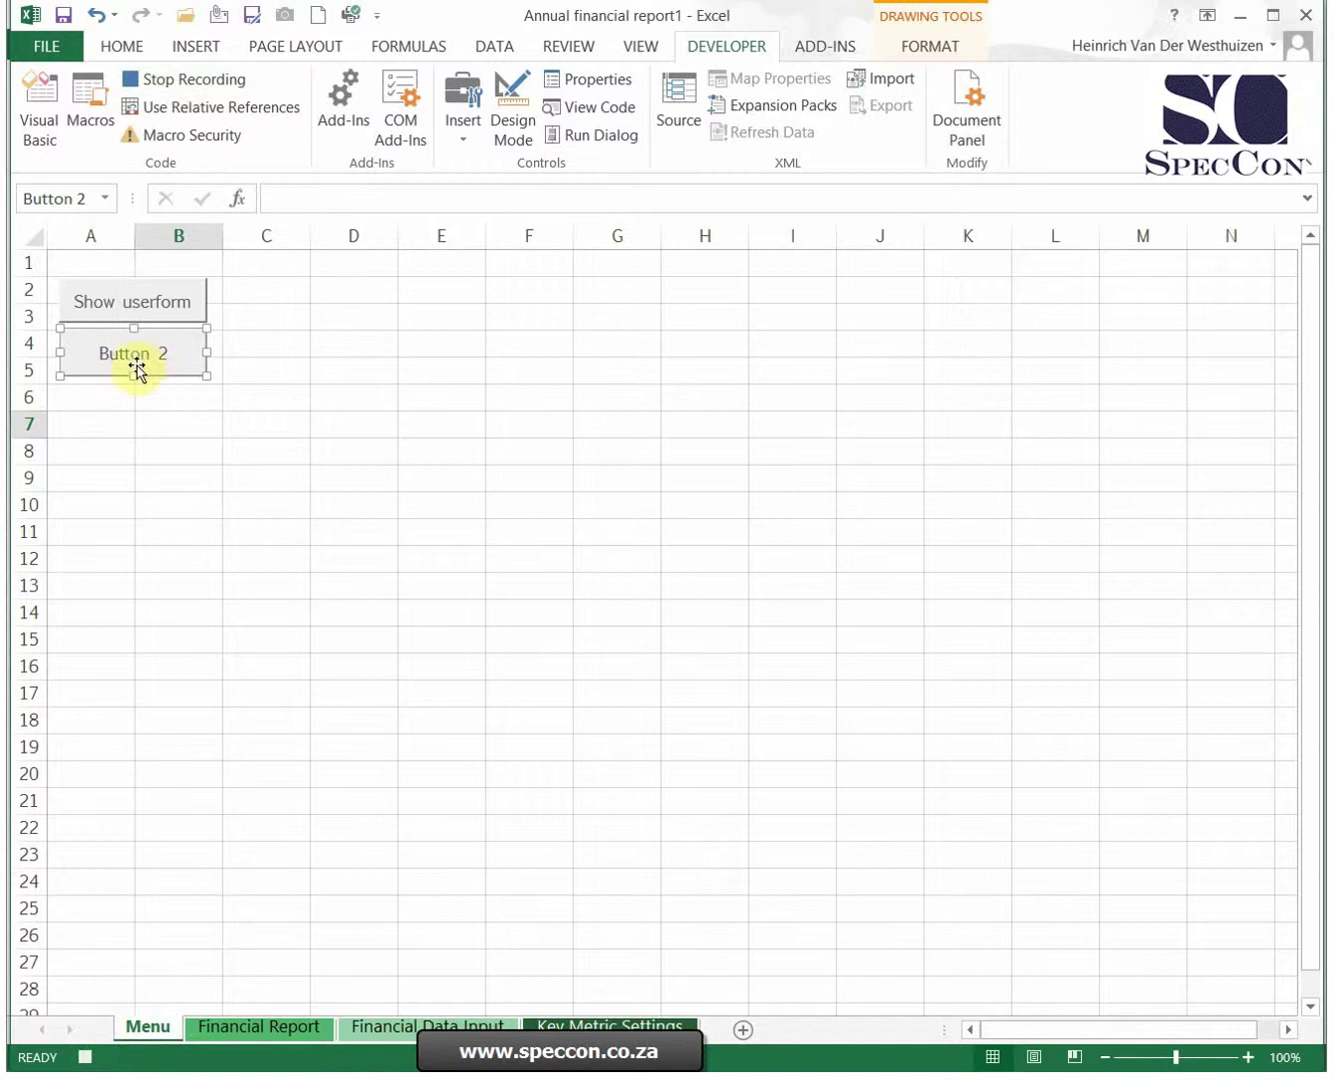
left_click(275, 1027)
left_click(111, 284)
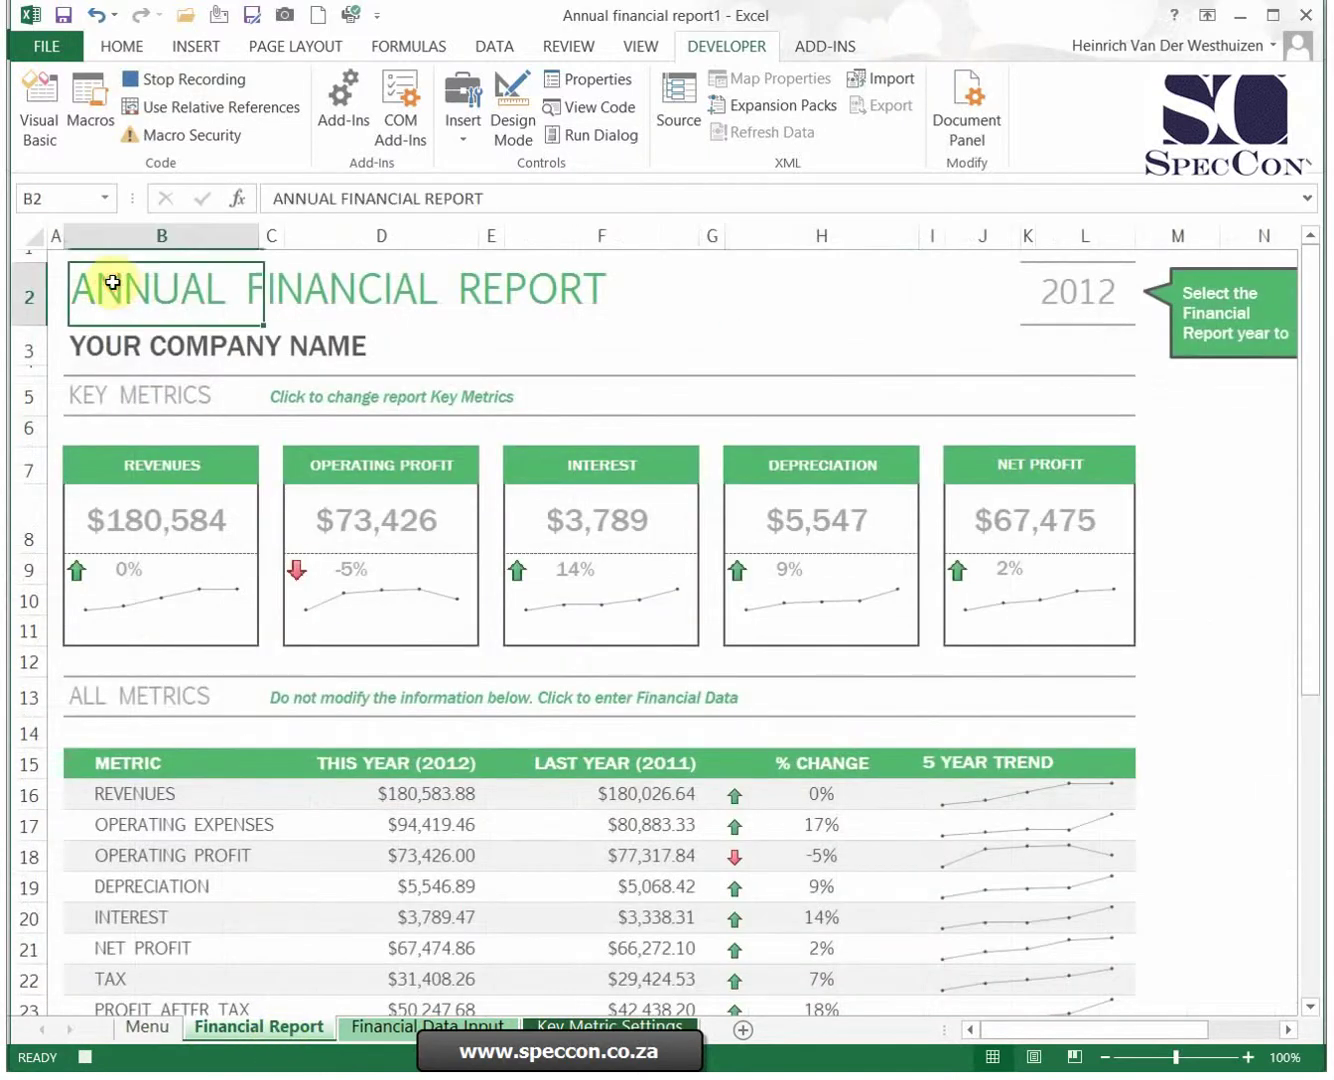
left_click(87, 1058)
Back on Menu, caption the second button 'Financial report'
left_click(147, 1027)
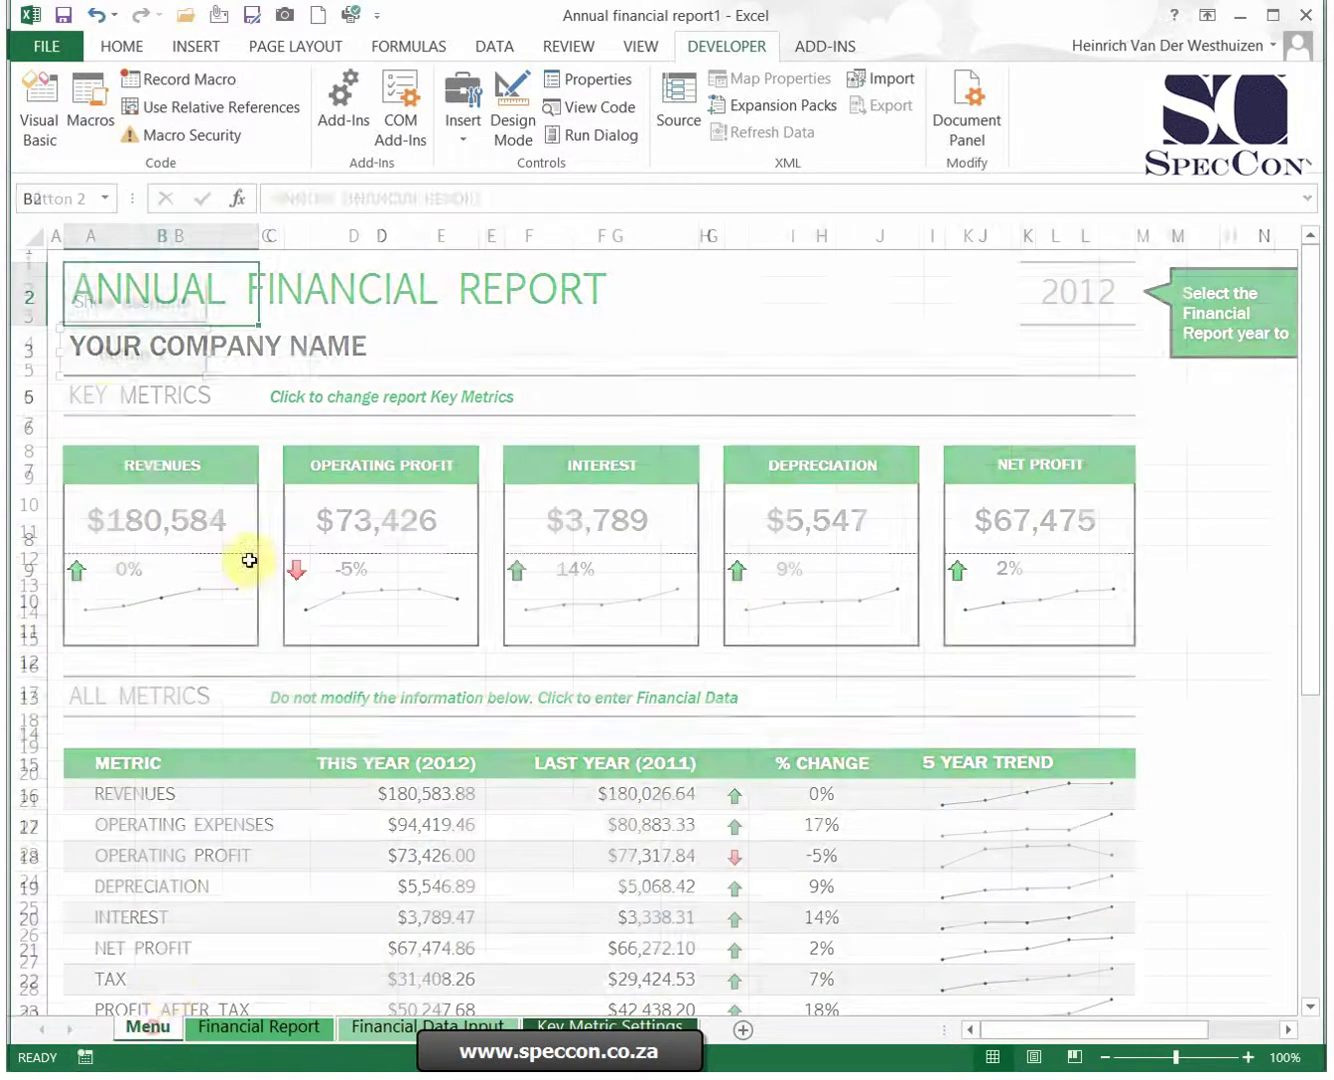
left_click(101, 353)
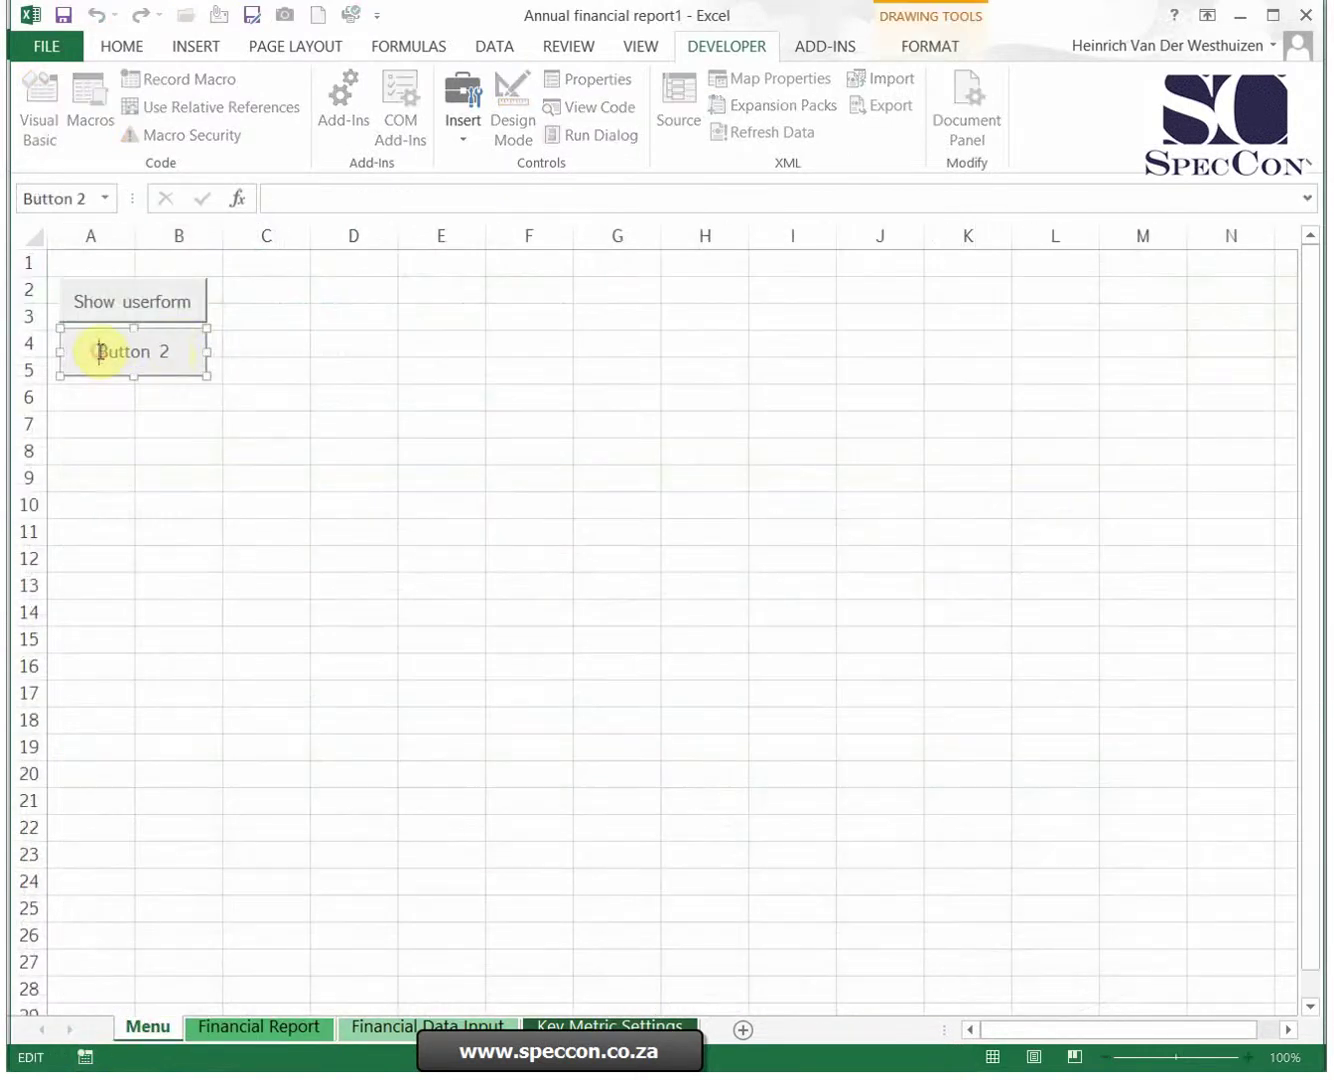
left_click(165, 353)
key("Delete")
key("Delete")
key("Delete")
type("Financ")
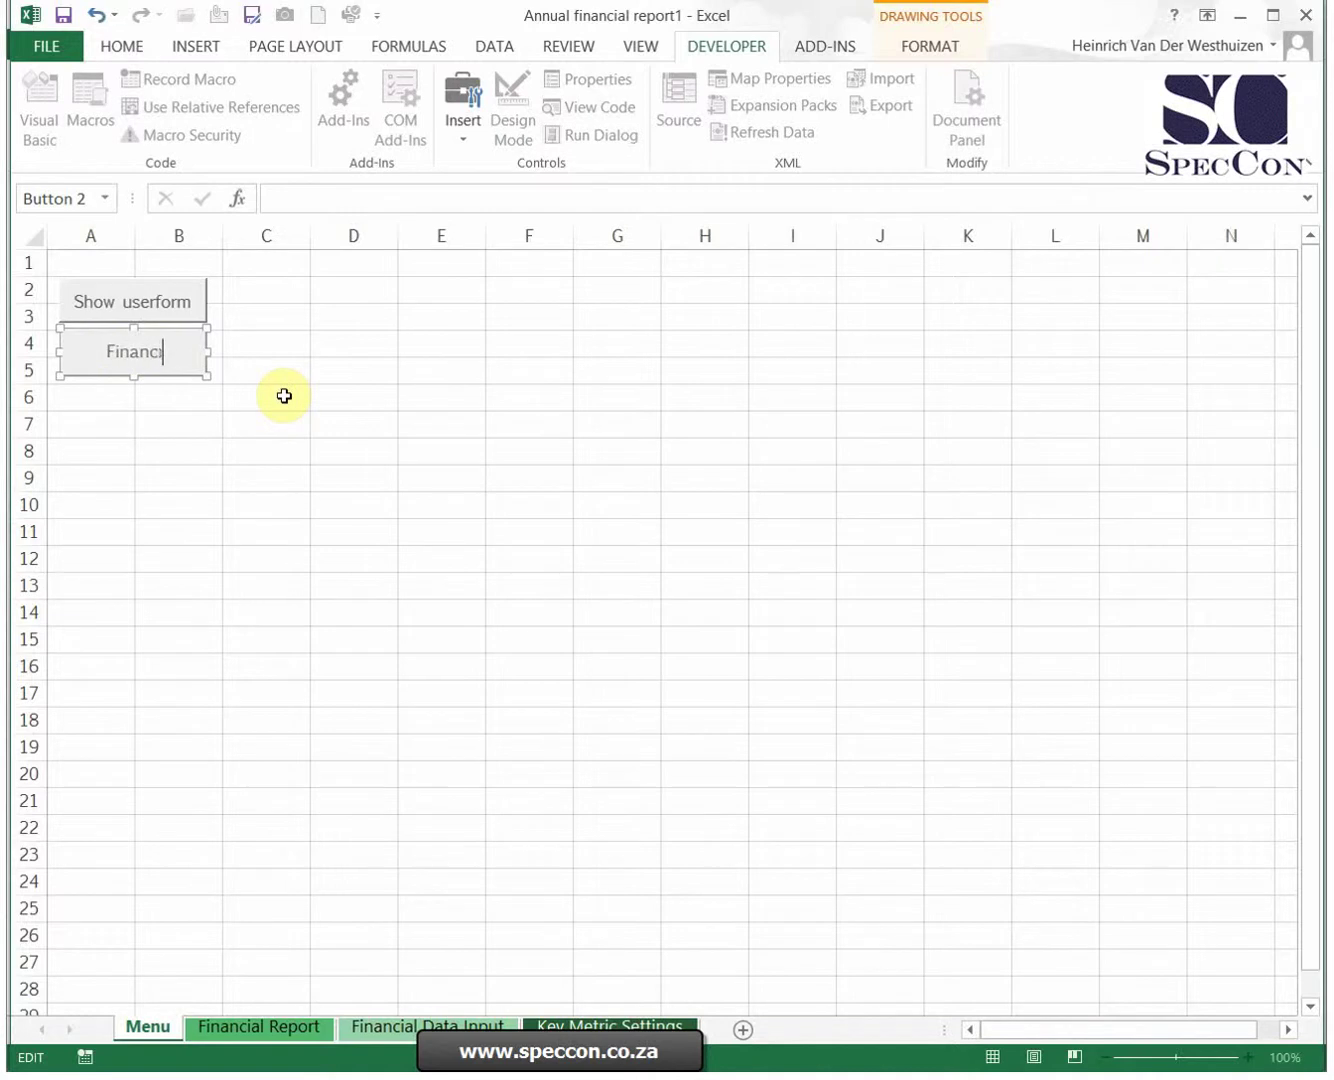
type("ial report")
key("Escape")
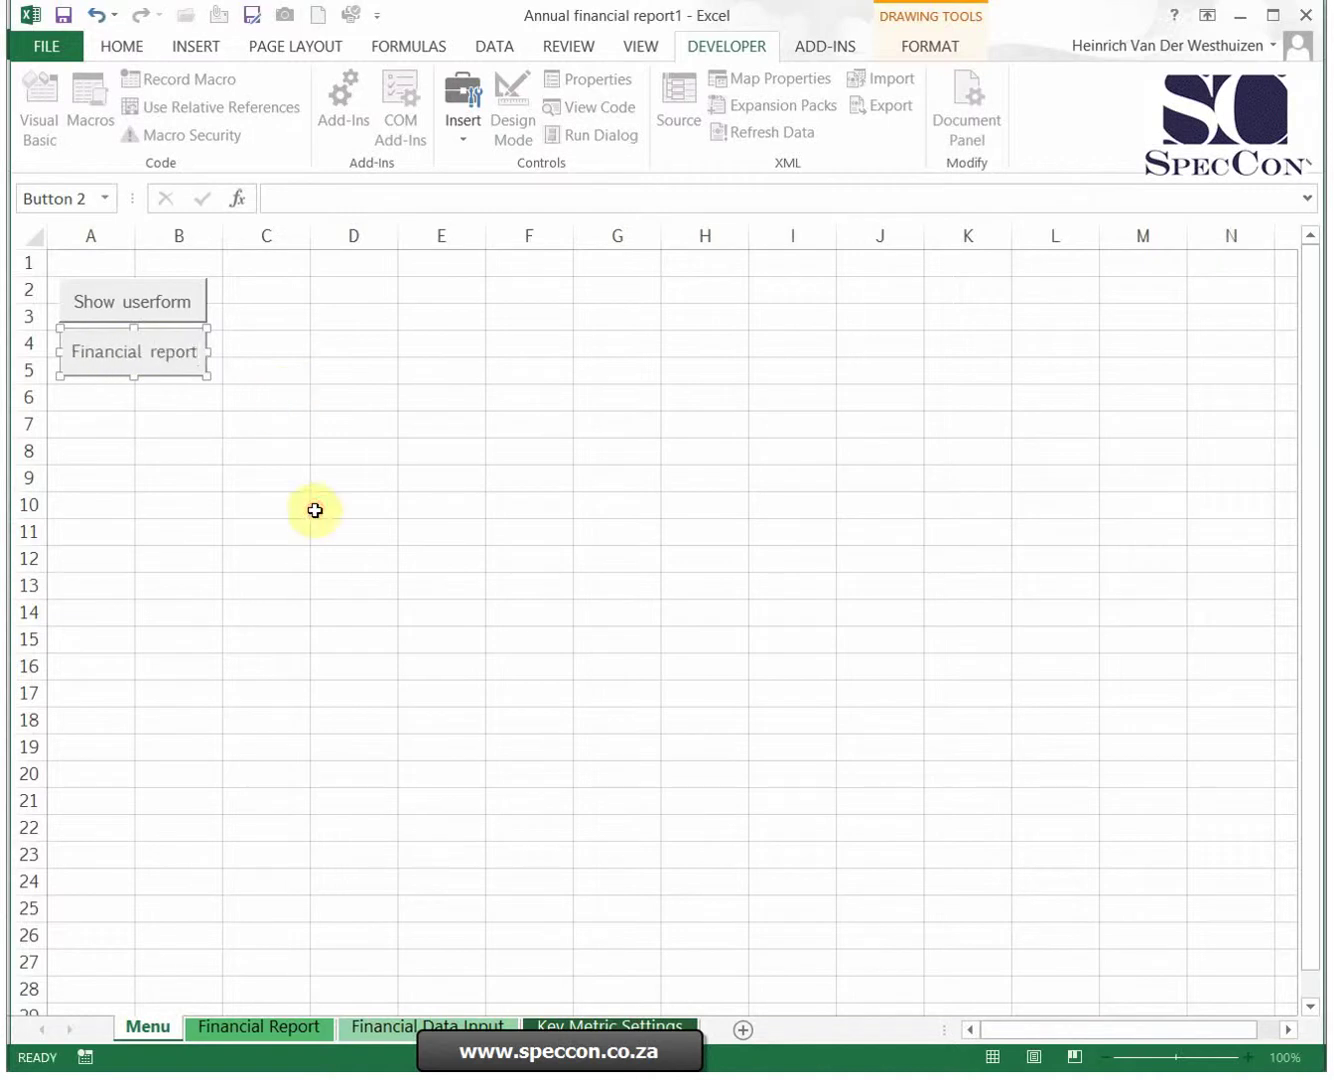
left_click(314, 510)
left_click(461, 118)
left_click(450, 185)
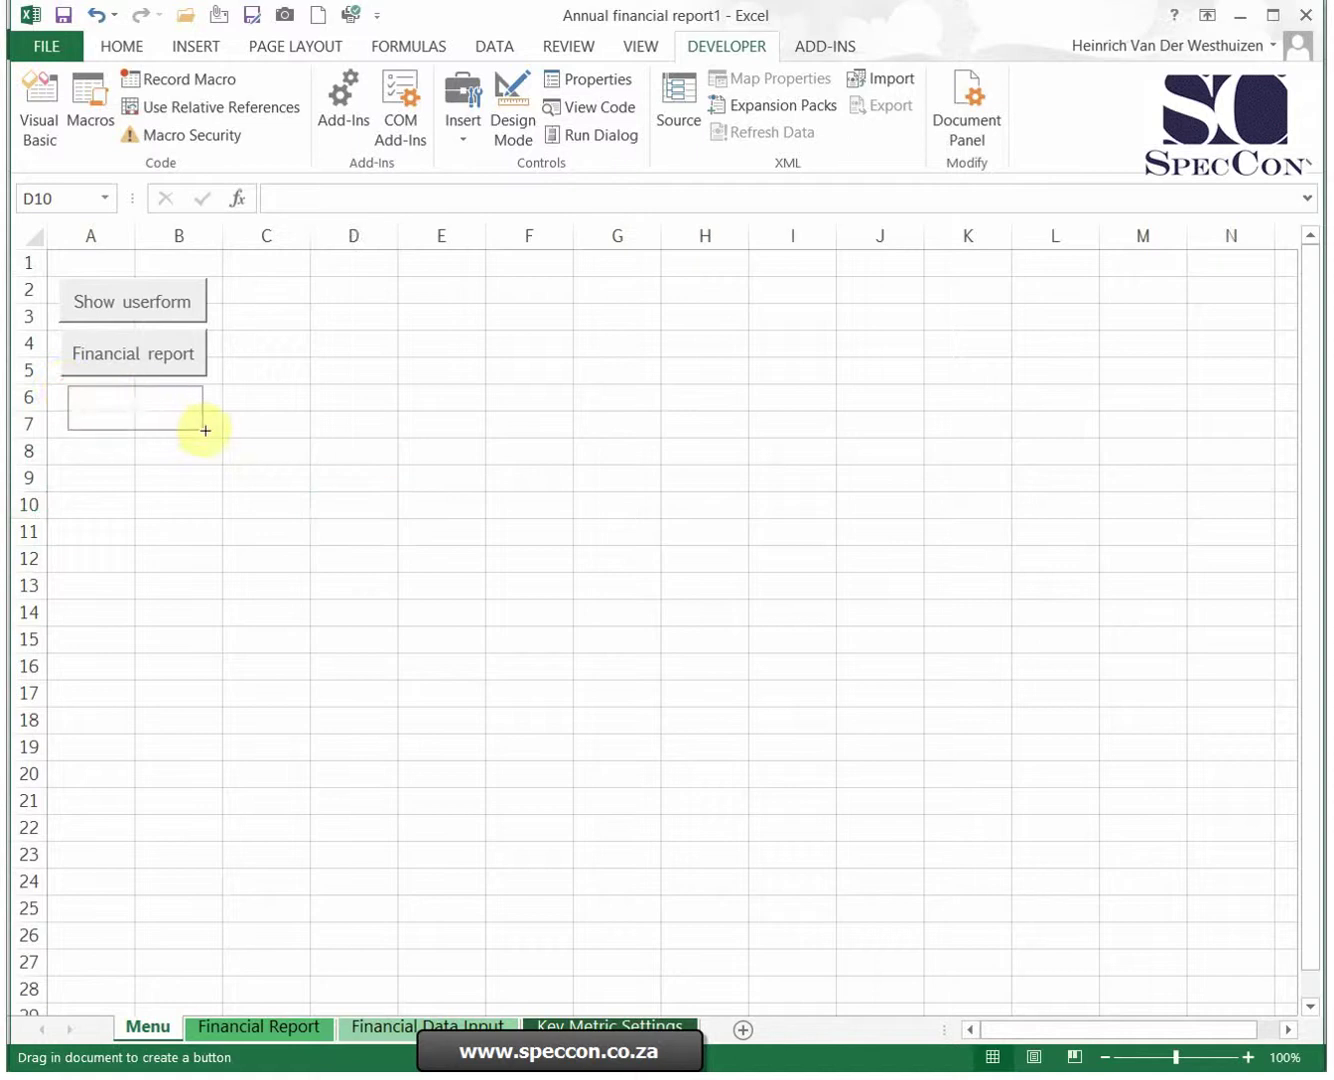
Draw a third button in rows 6–7 and record a macro selecting B6 on Financial Data Input
left_click_drag(66, 384, 210, 435)
left_click(929, 423)
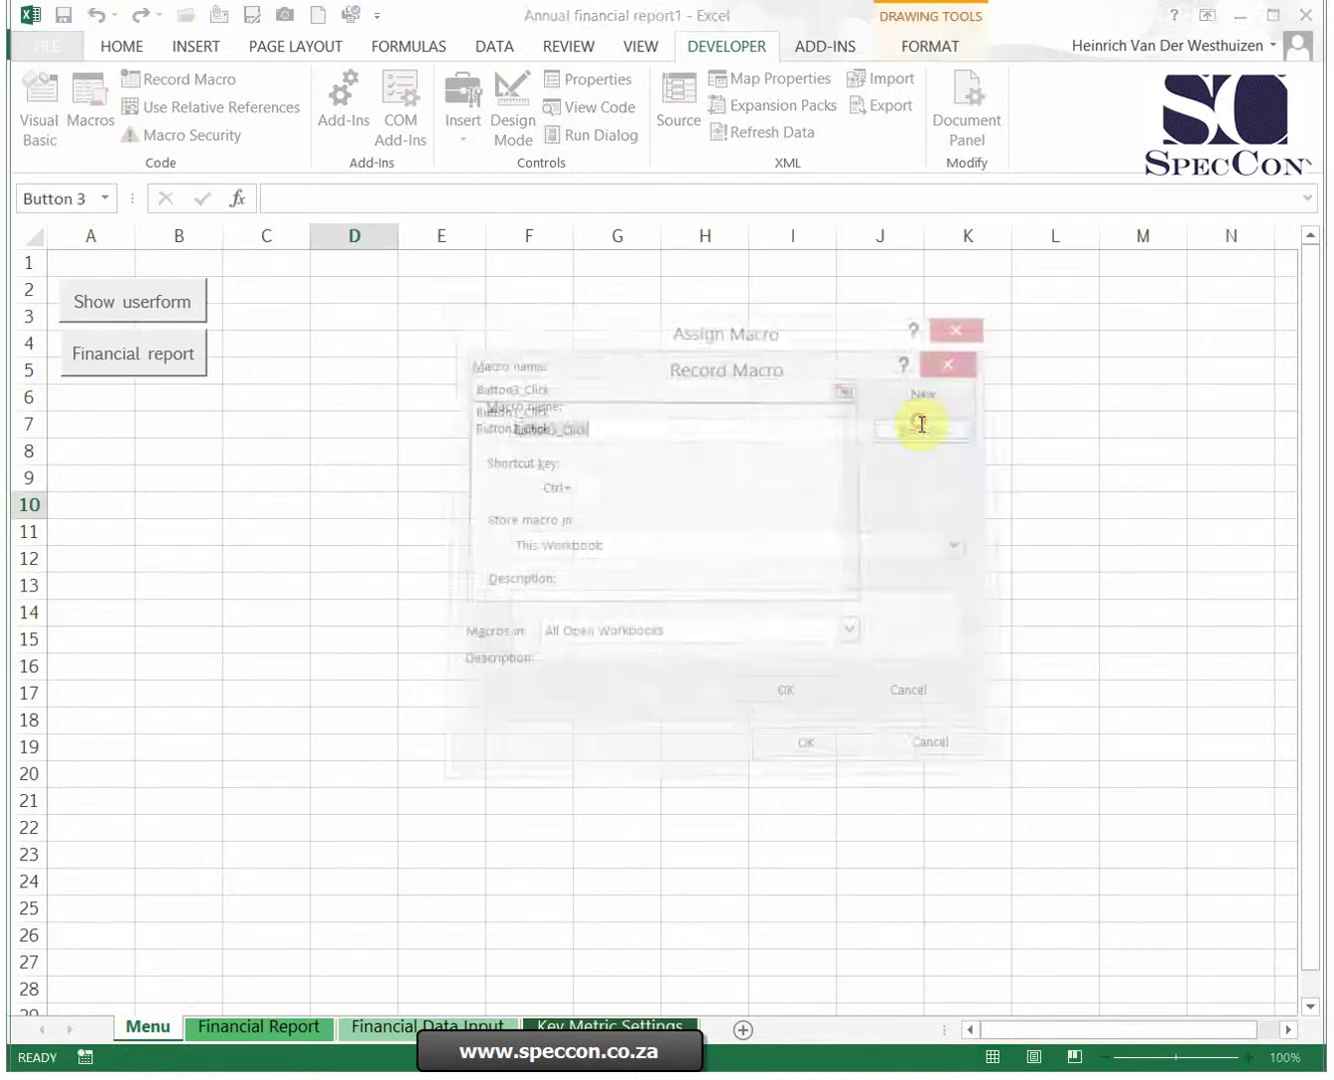
left_click(811, 703)
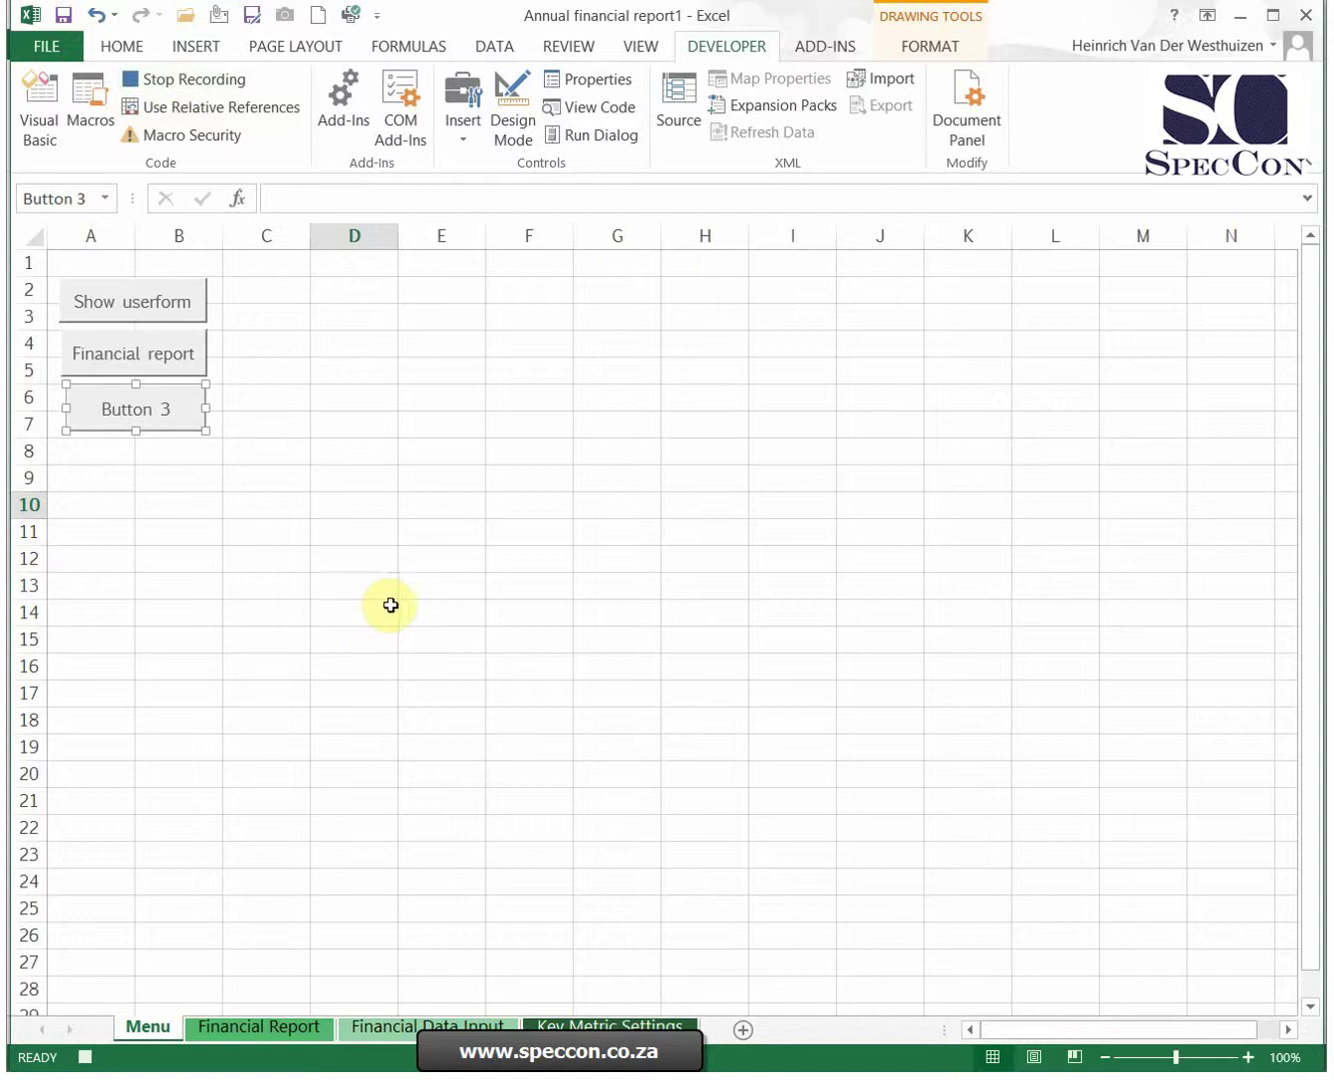
left_click(420, 1027)
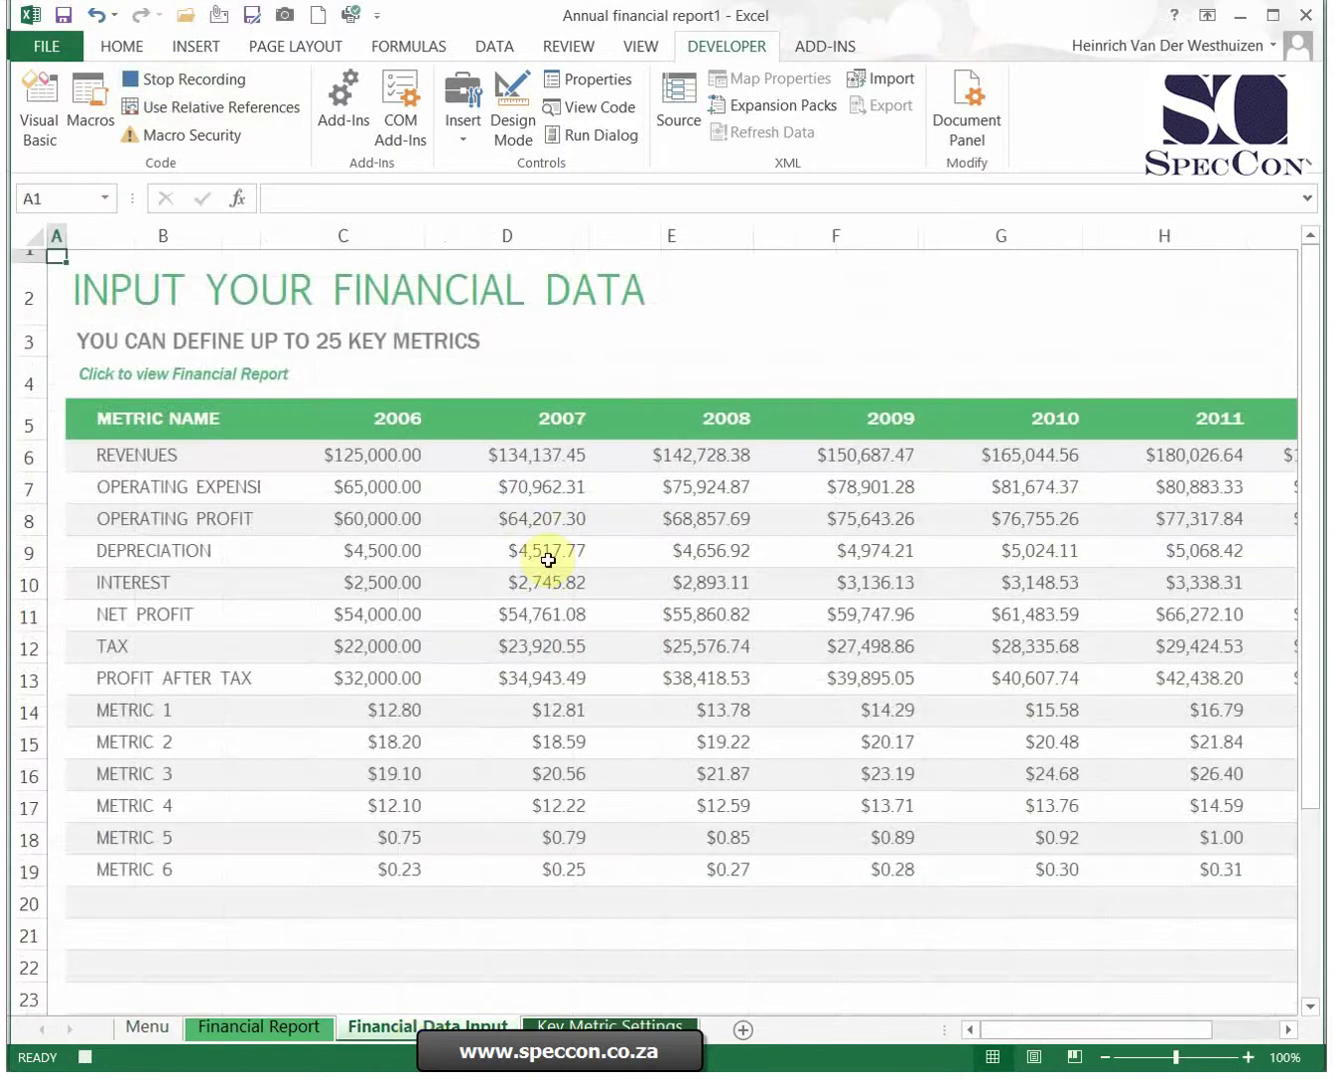
left_click(136, 457)
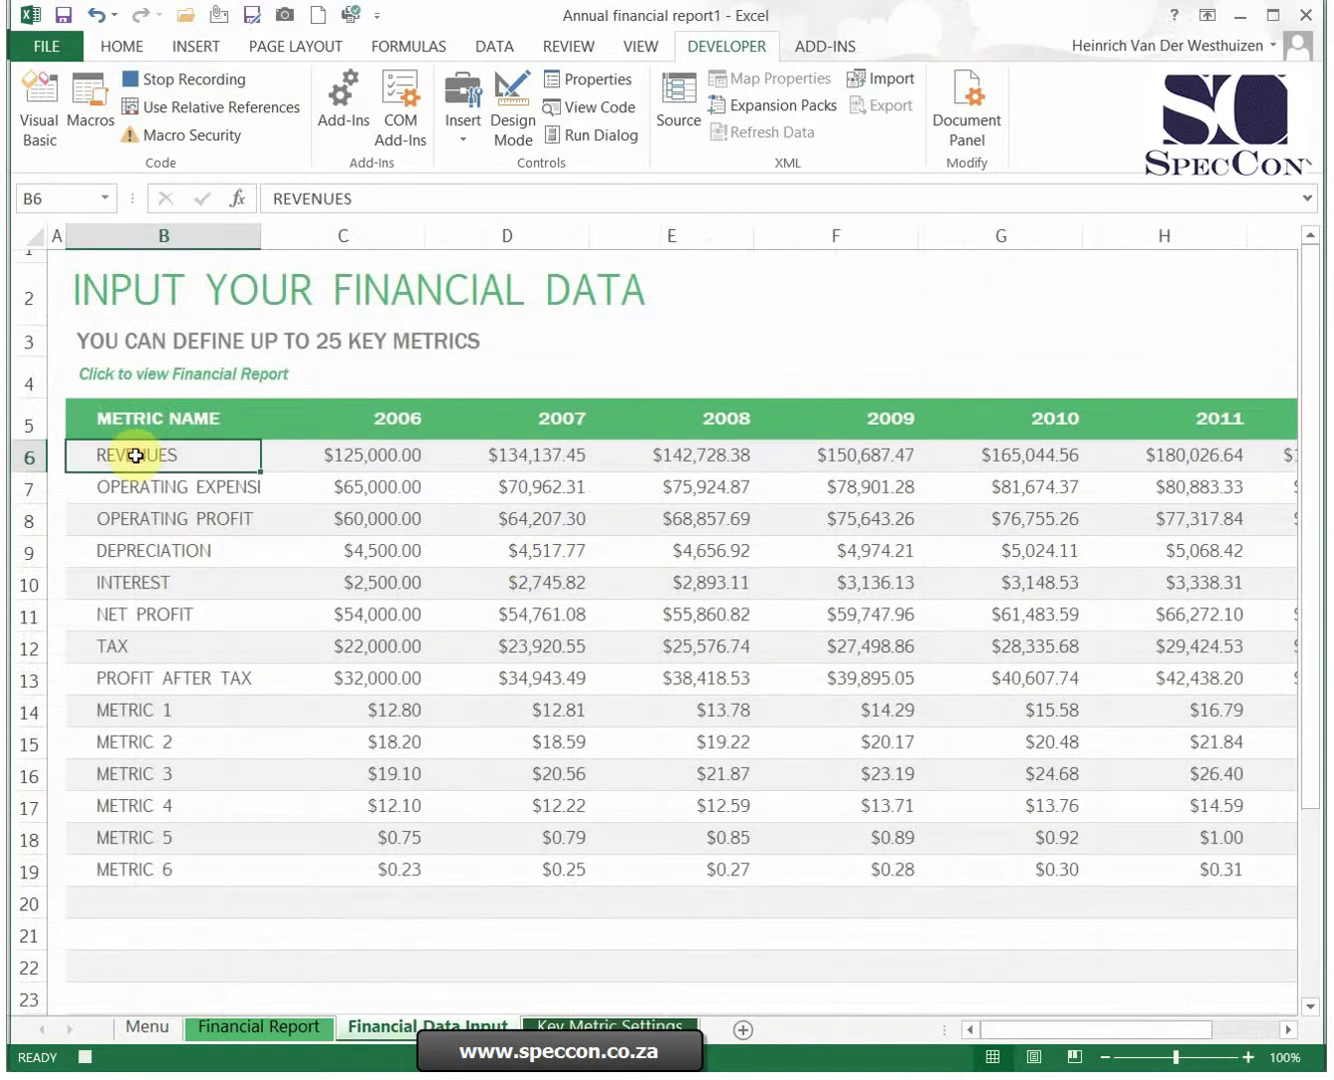
left_click(85, 1057)
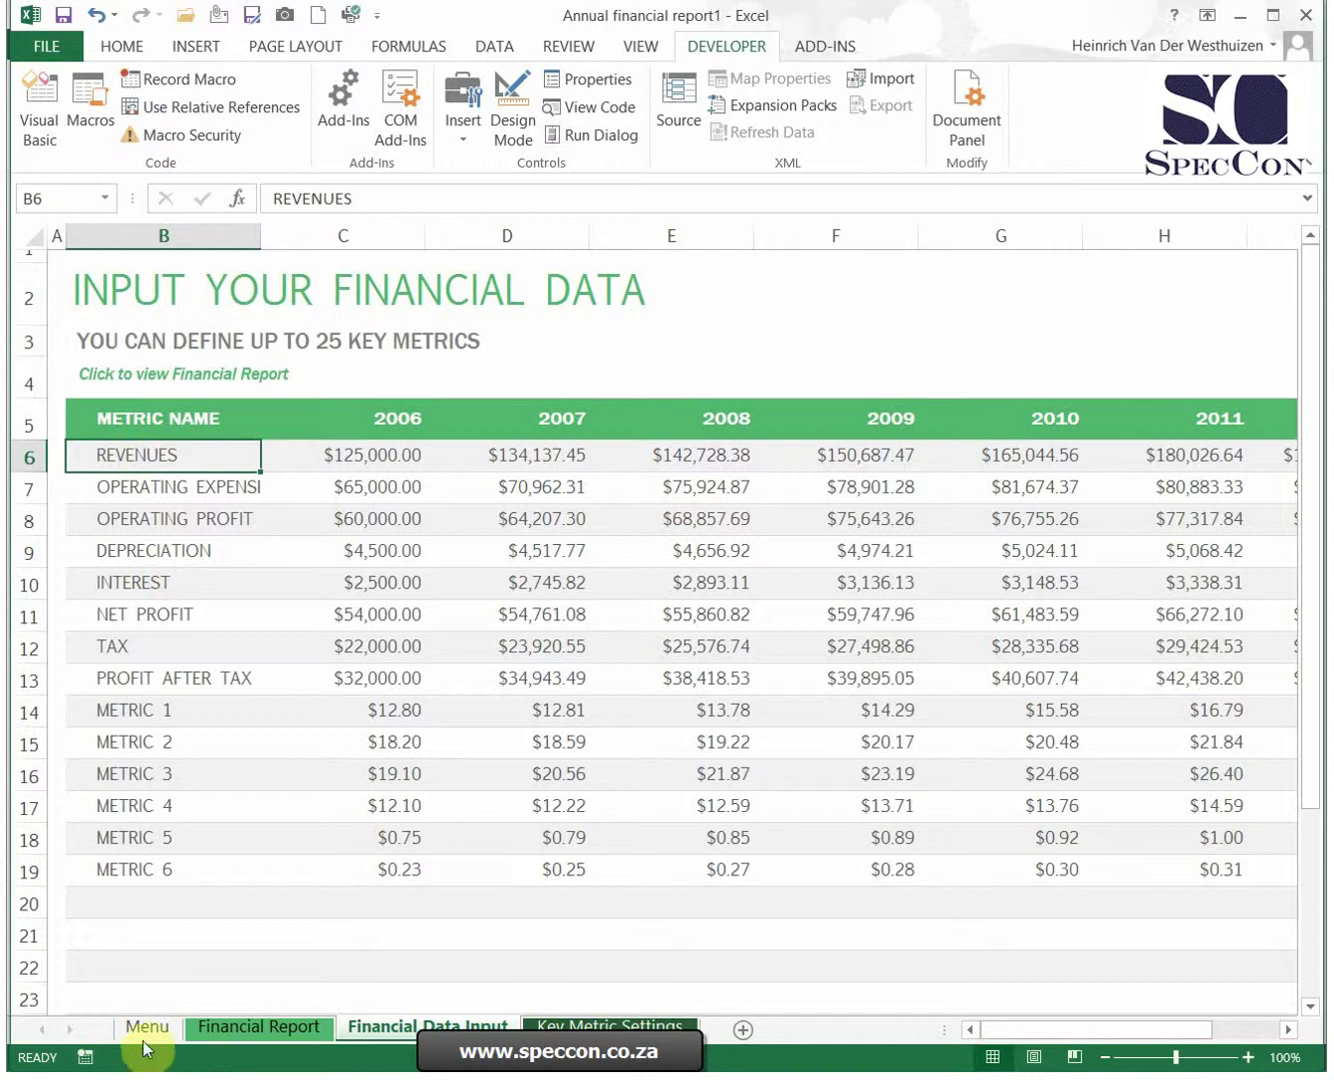
Back on Menu, caption the third button 'Fin data input'
left_click(147, 1026)
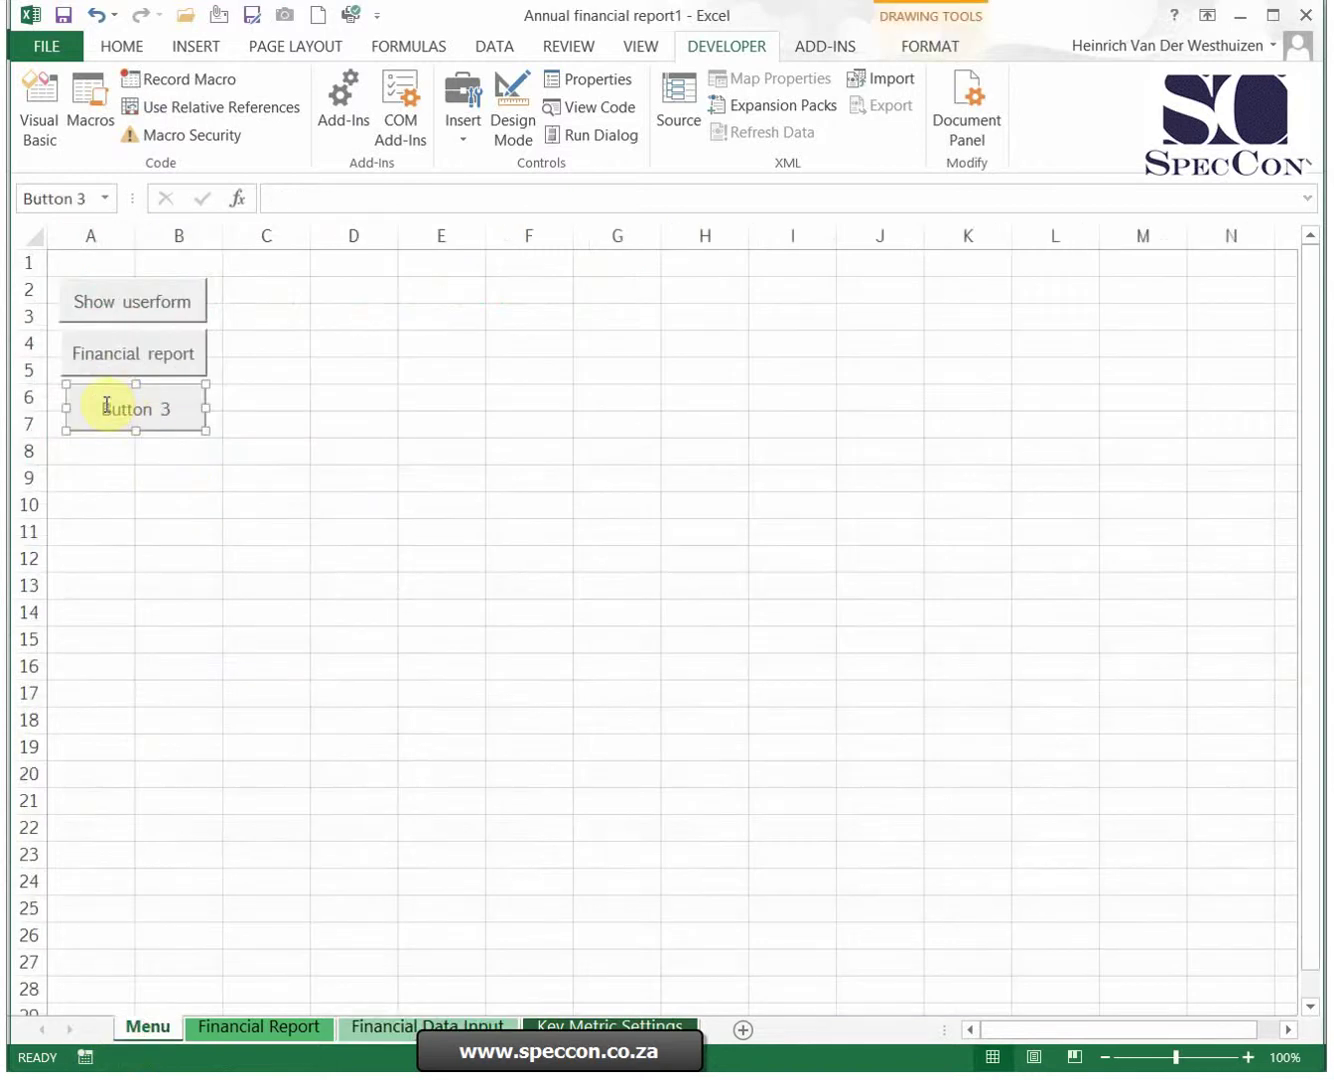
left_click(106, 407)
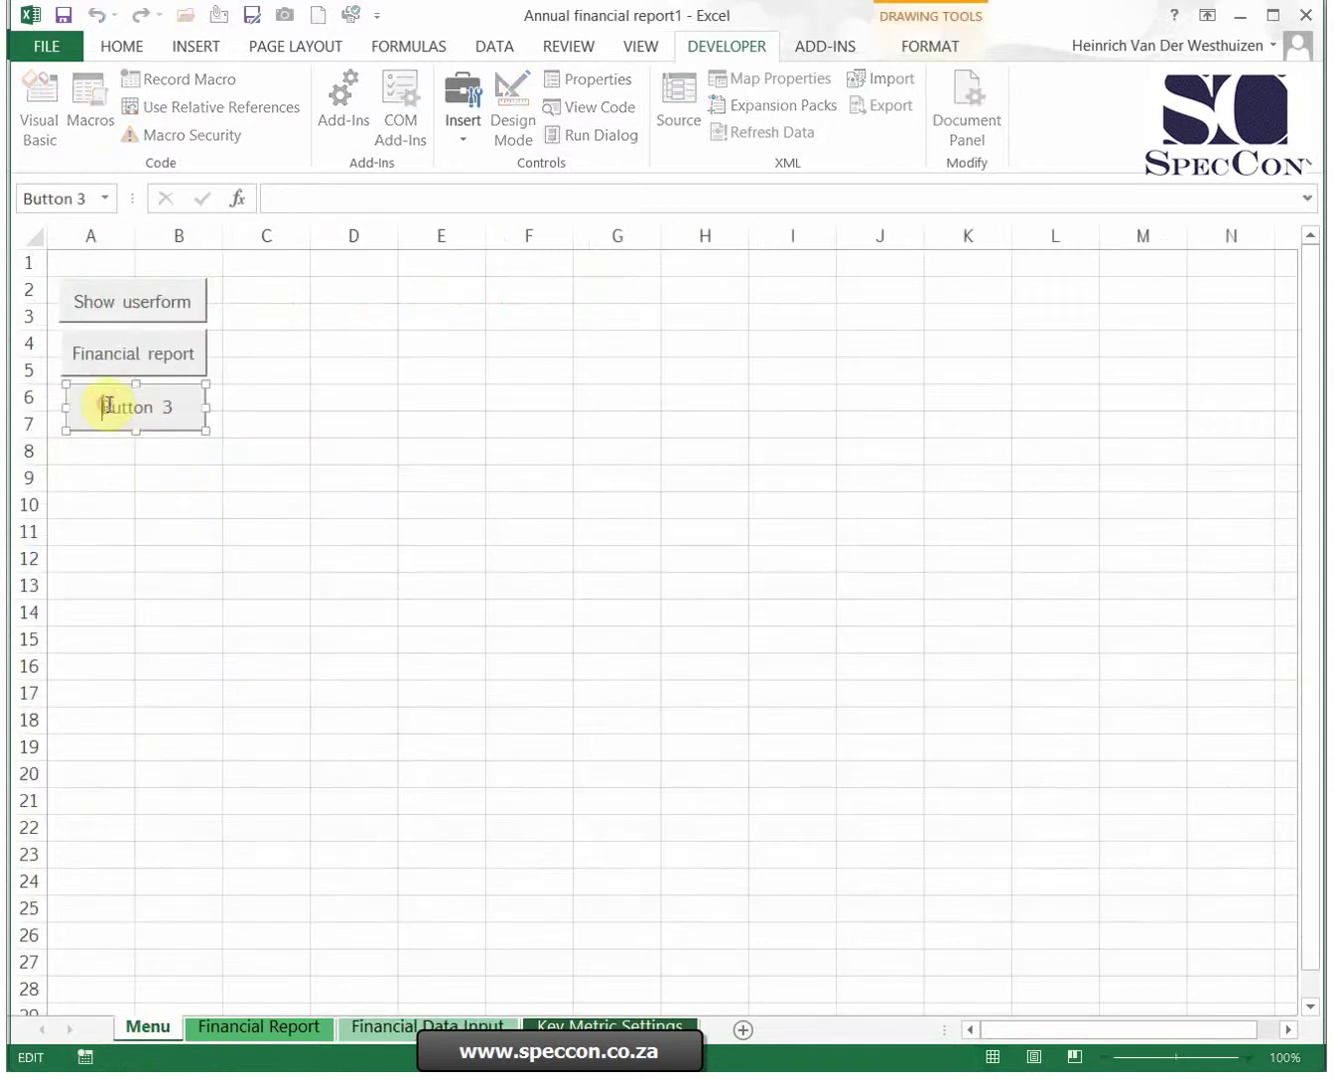
key("Delete")
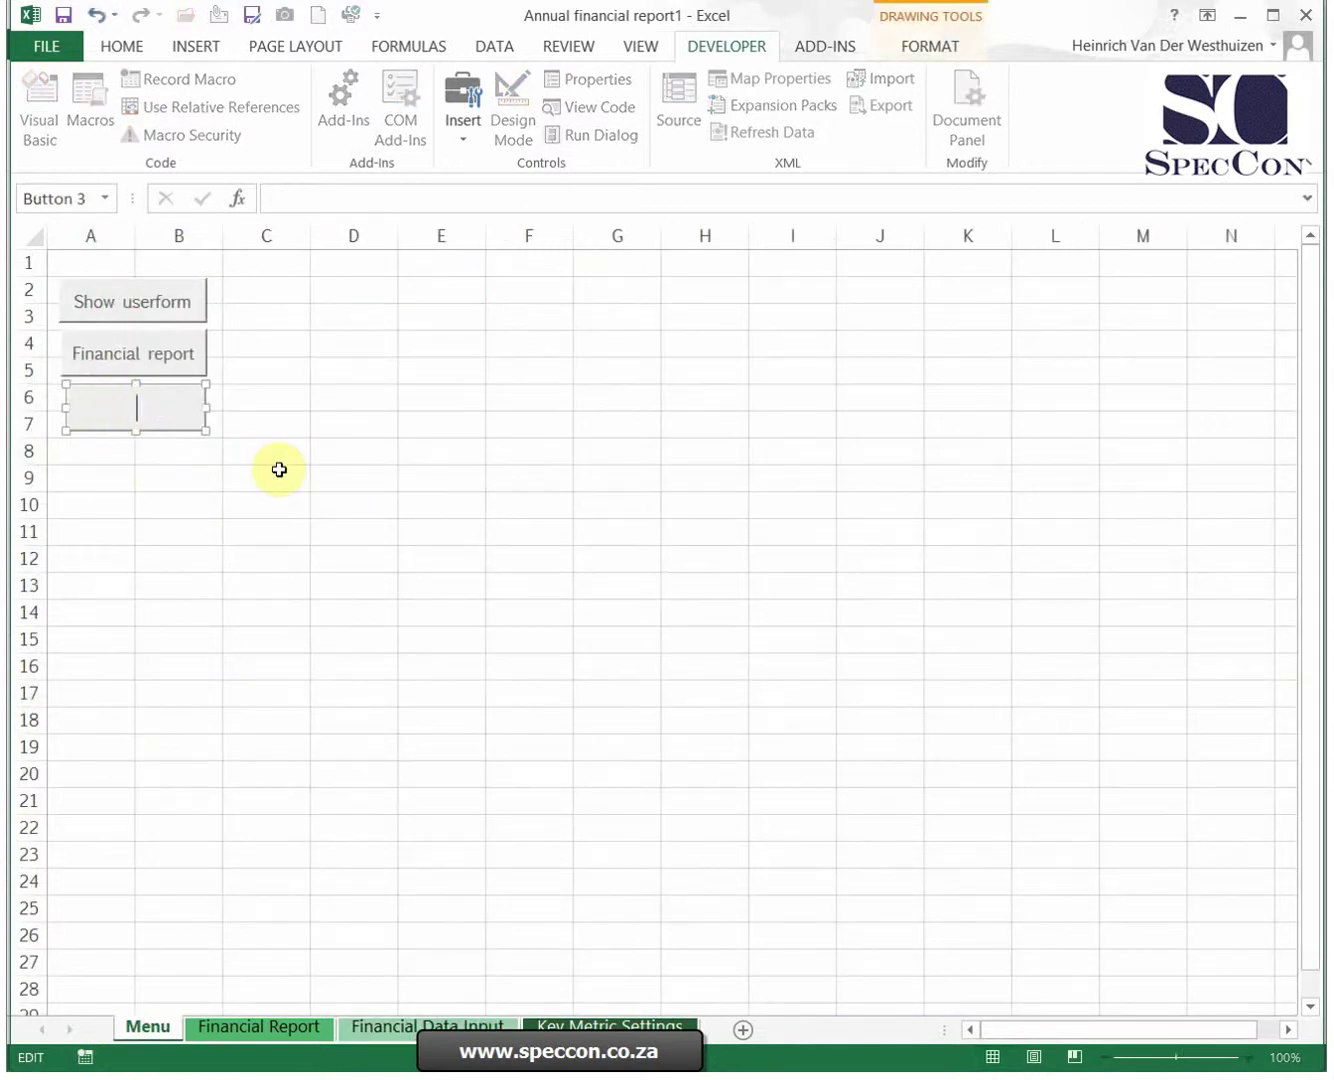
type("Fin data ")
type("inout")
key("BackSpace")
key("BackSpace")
key("BackSpace")
type("put")
left_click(536, 788)
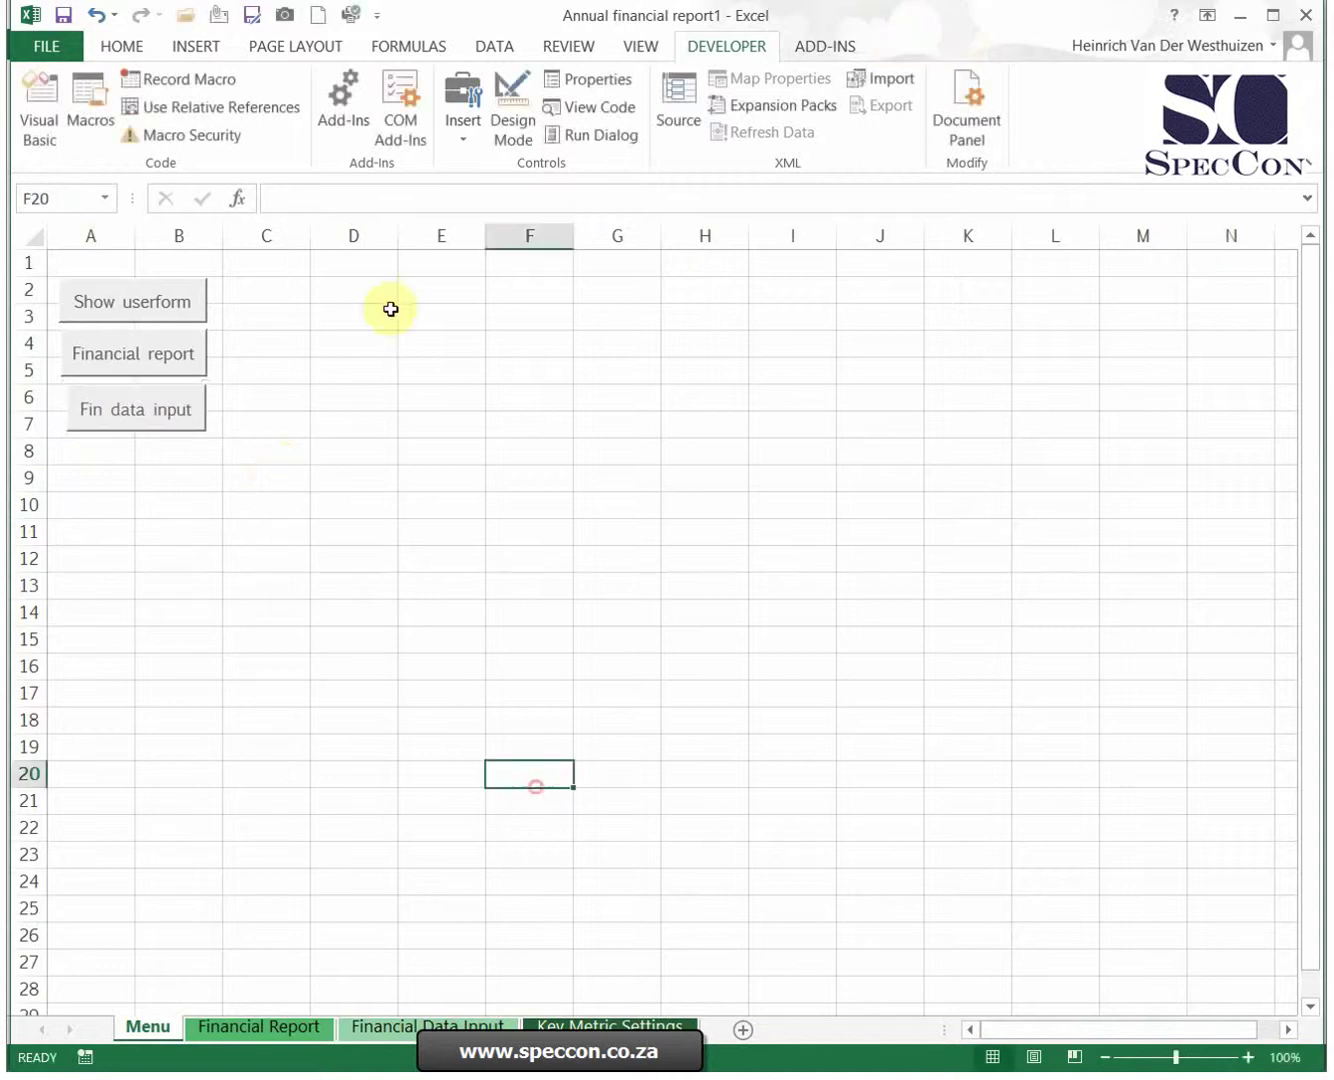
Draw a fourth form button in rows 8–9
left_click(462, 125)
left_click(451, 193)
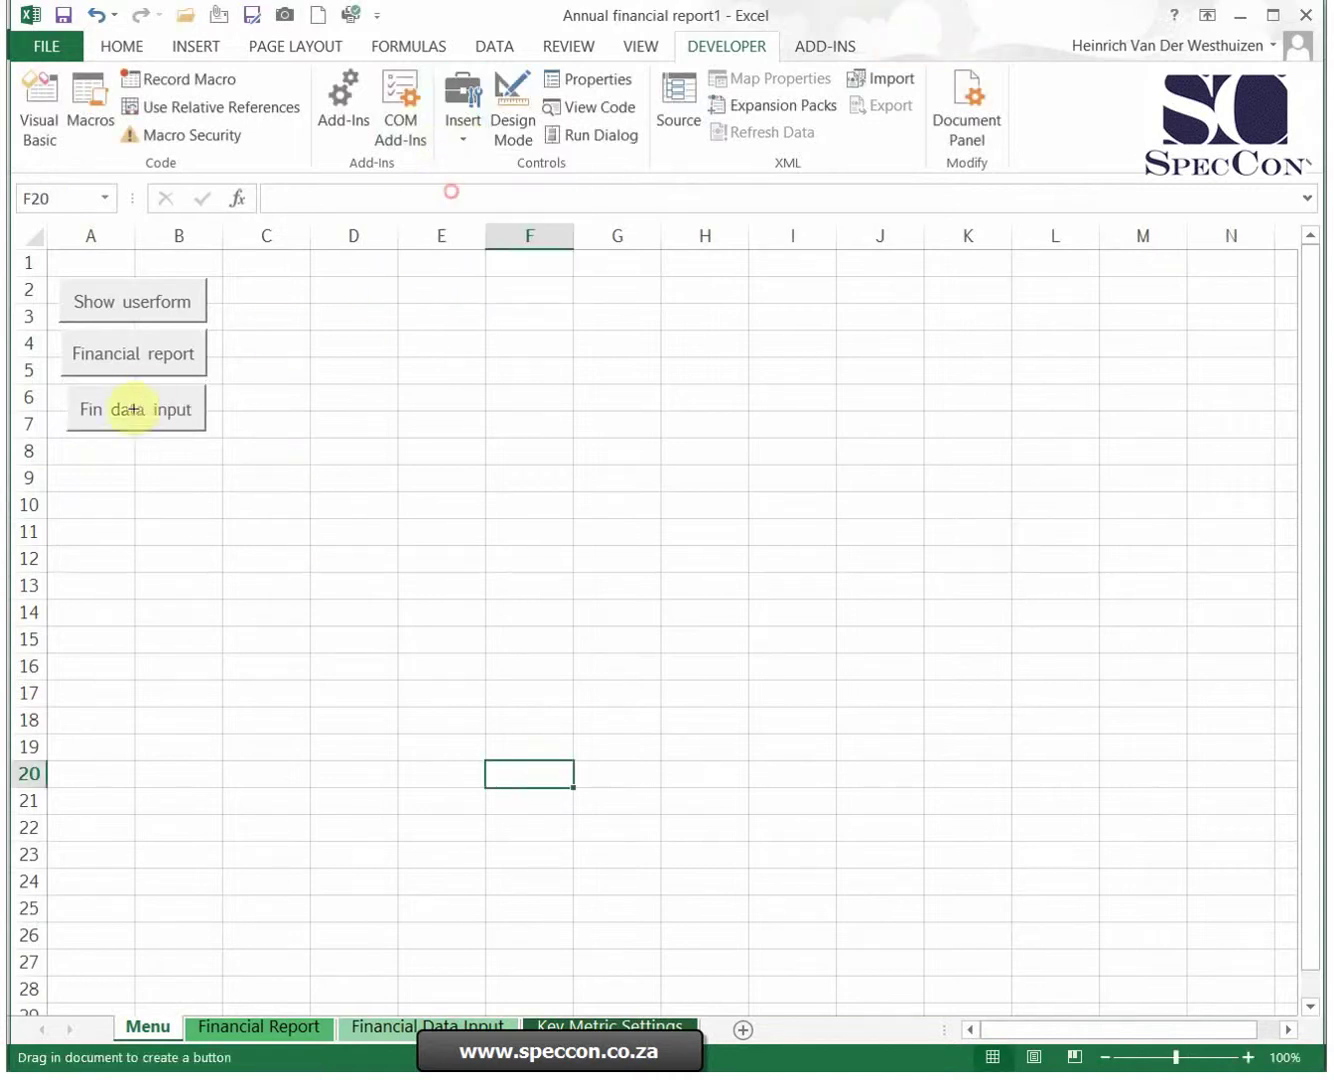
left_click_drag(71, 443, 203, 495)
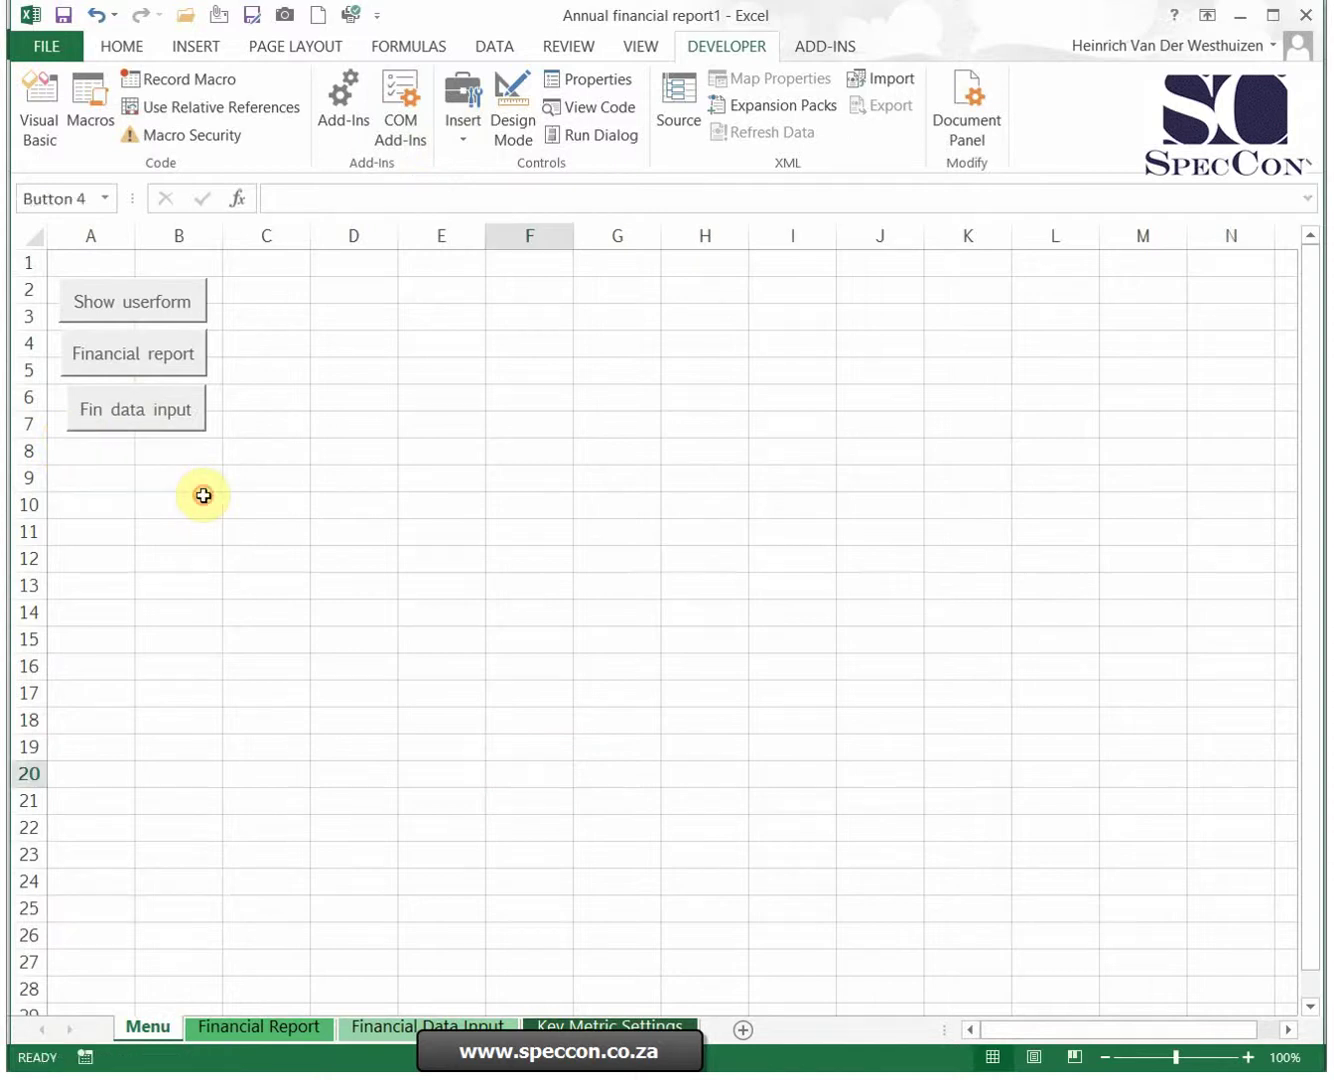
Record Button 4's macro that selects cell B1 on the Key Metric Settings sheet
left_click(930, 424)
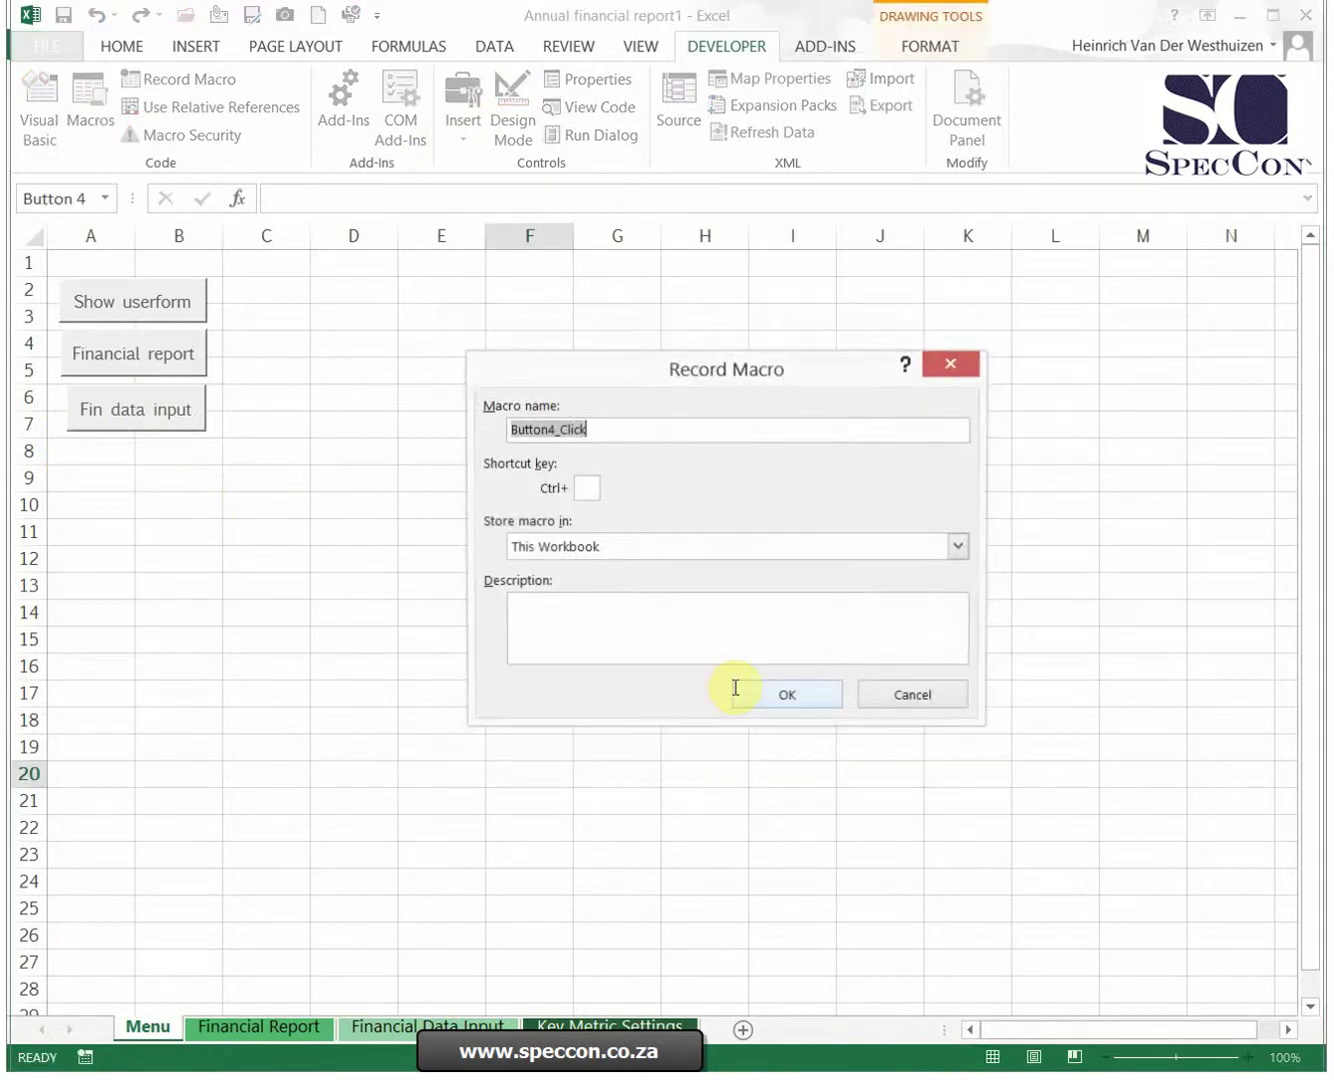
left_click(786, 696)
left_click(615, 1025)
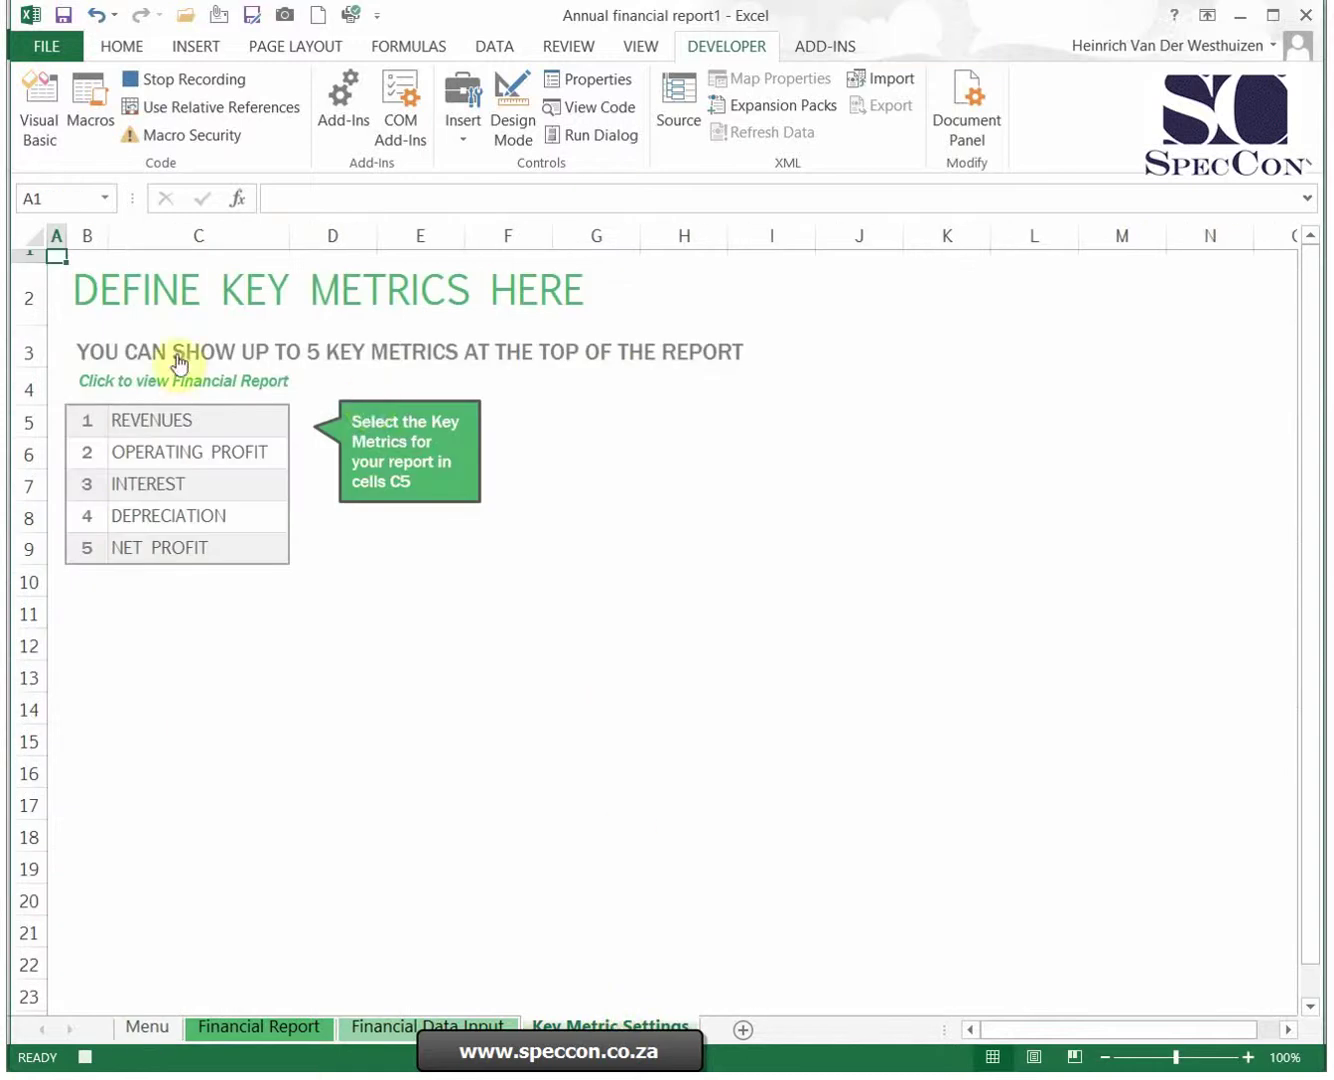
left_click(87, 257)
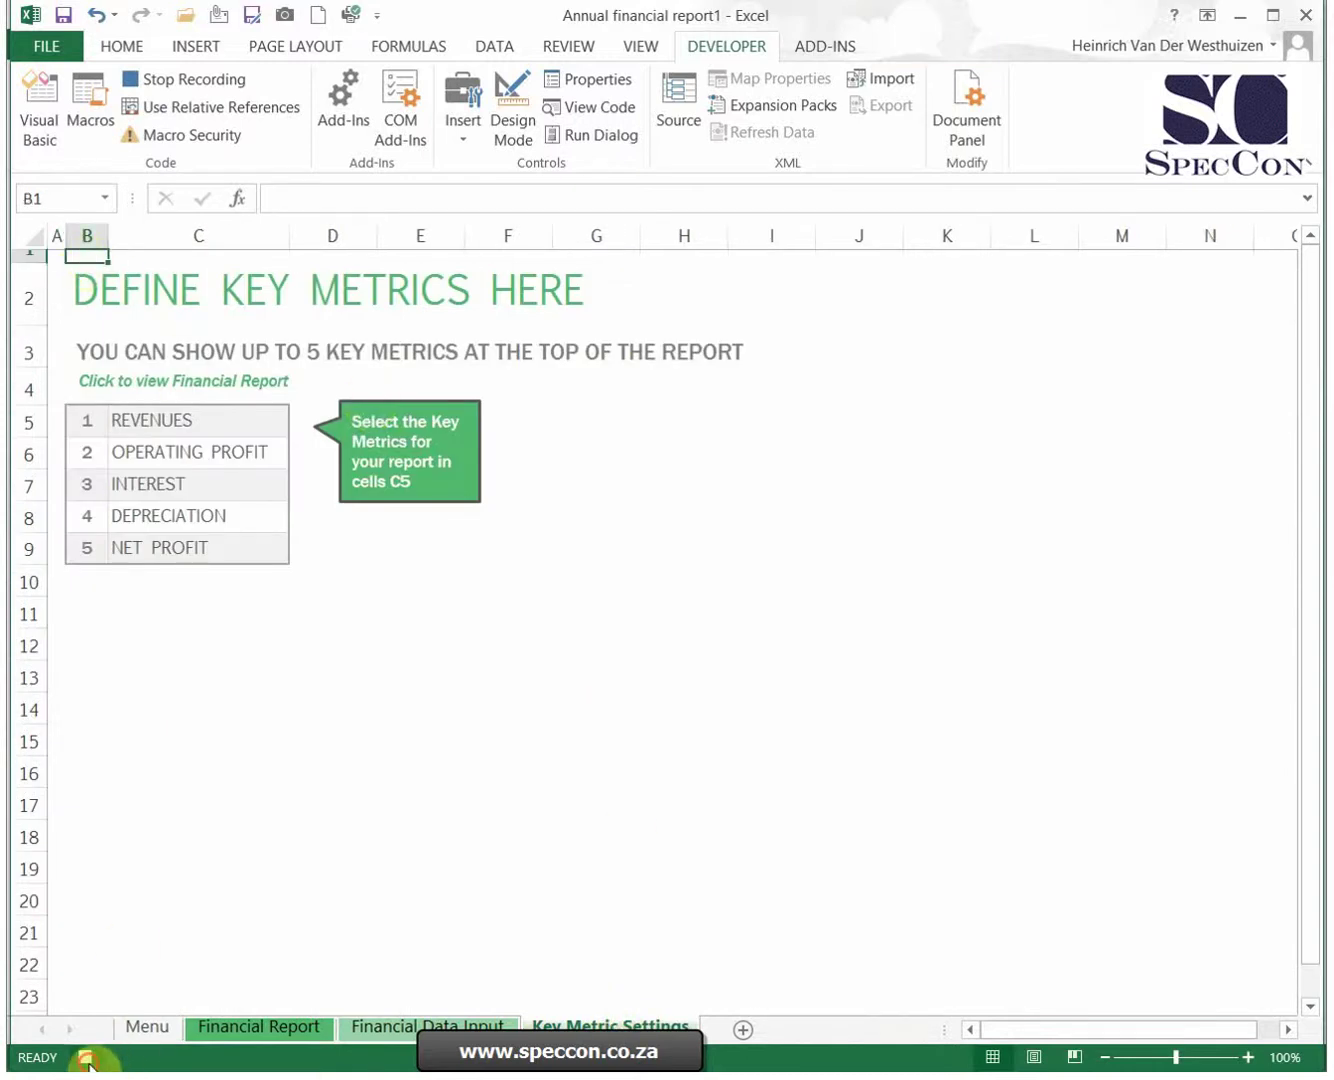
left_click(85, 1057)
Back on Menu, caption the fourth button 'Key metrc settings'
left_click(147, 1027)
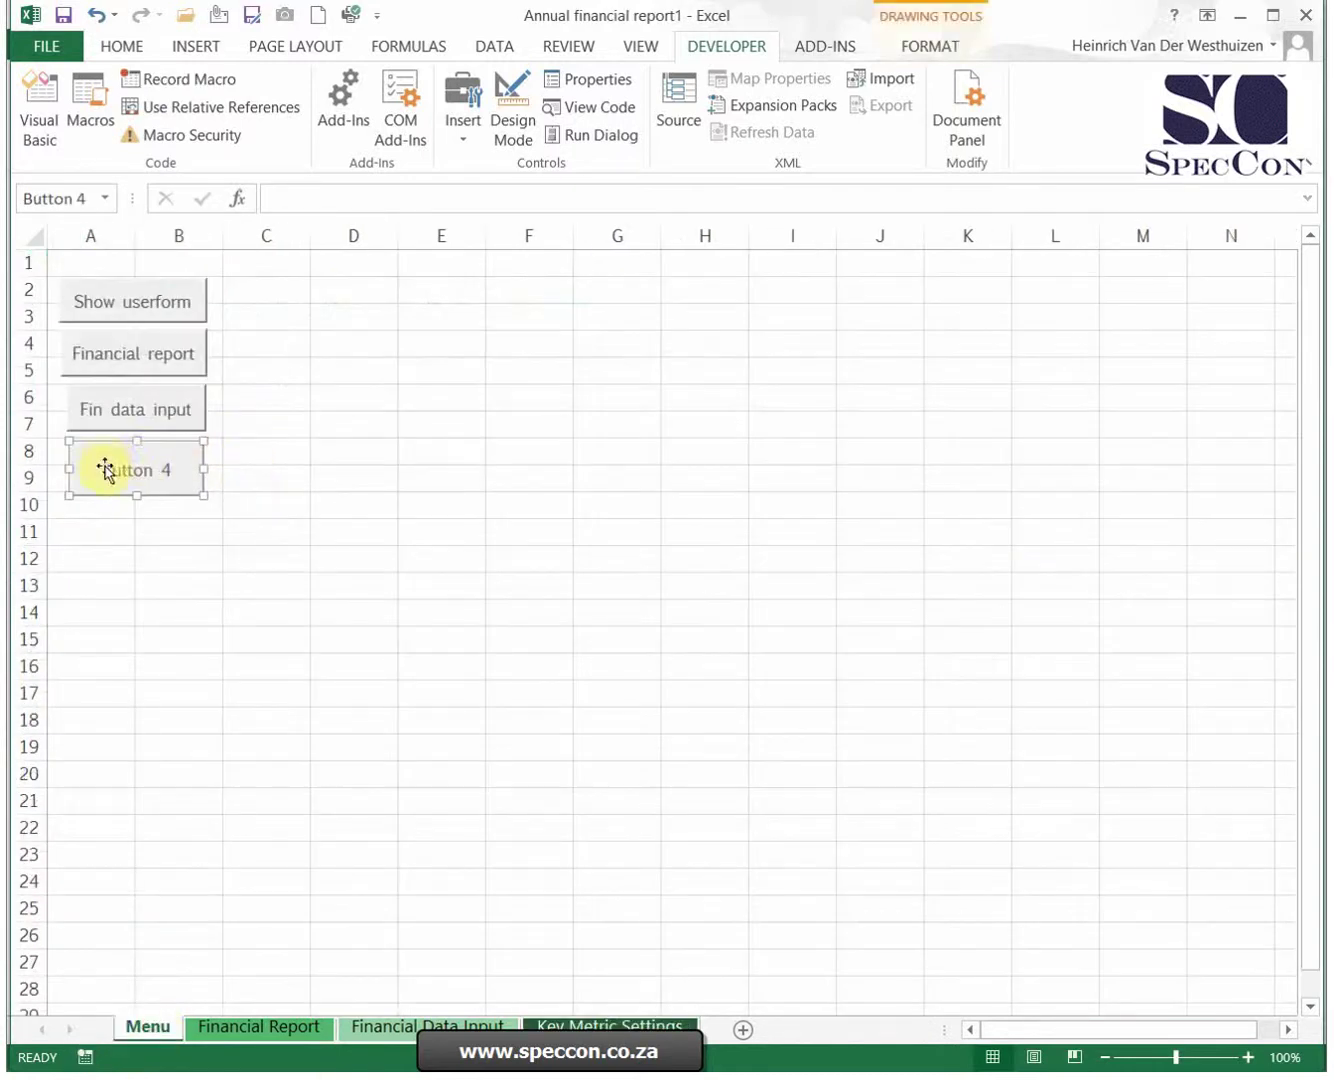
left_click(107, 469)
key("Delete")
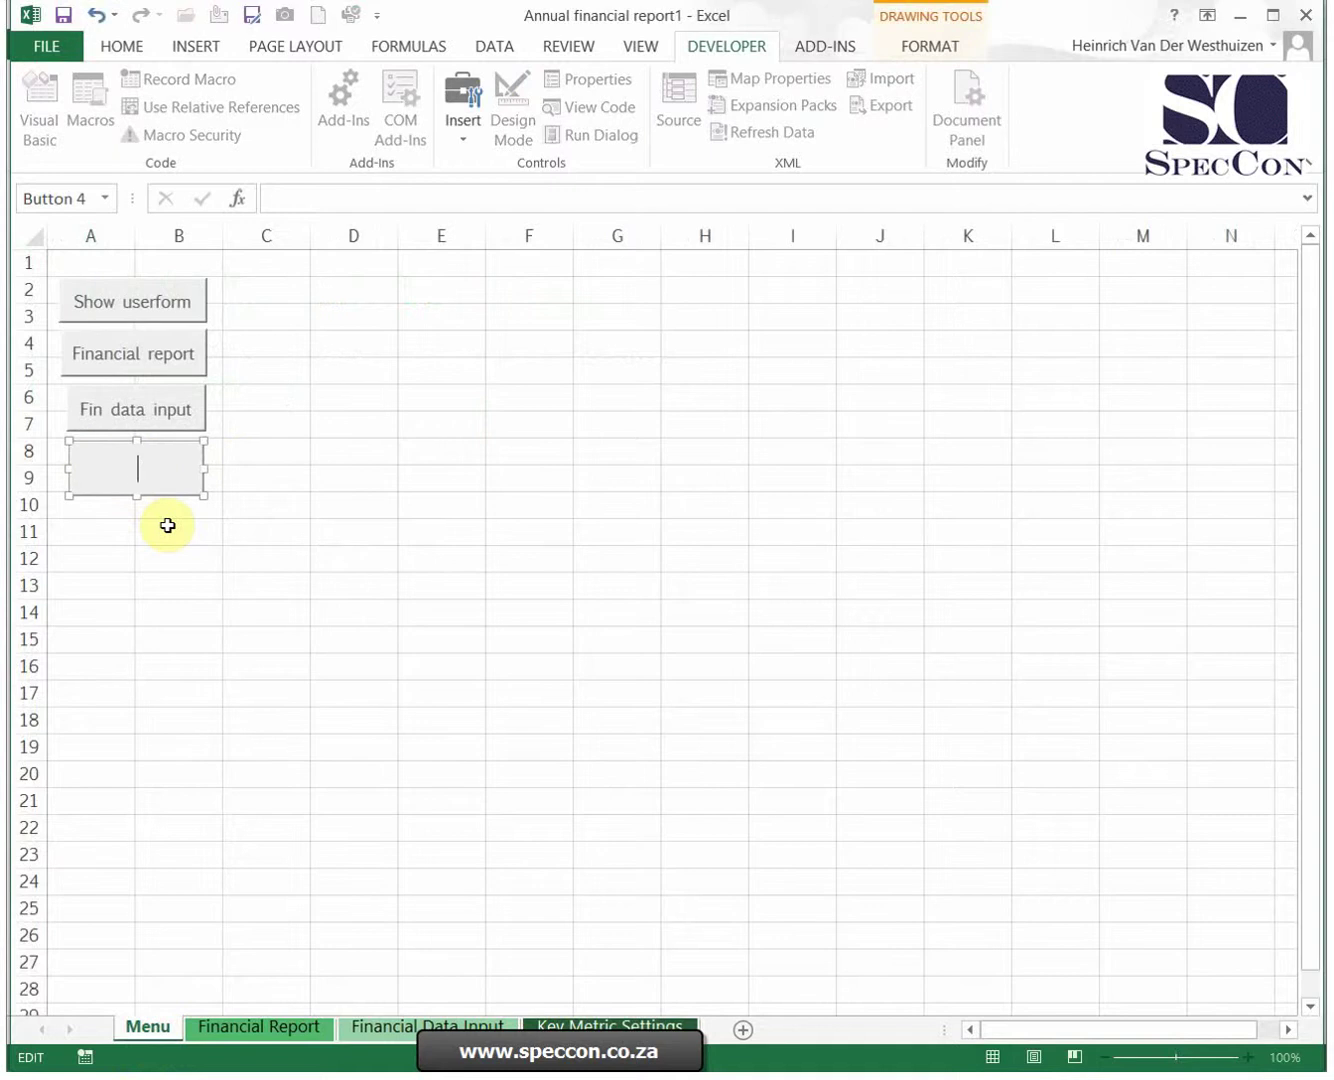
type("Key met")
type("ri")
key("BackSpace")
type("c s")
type("ettings")
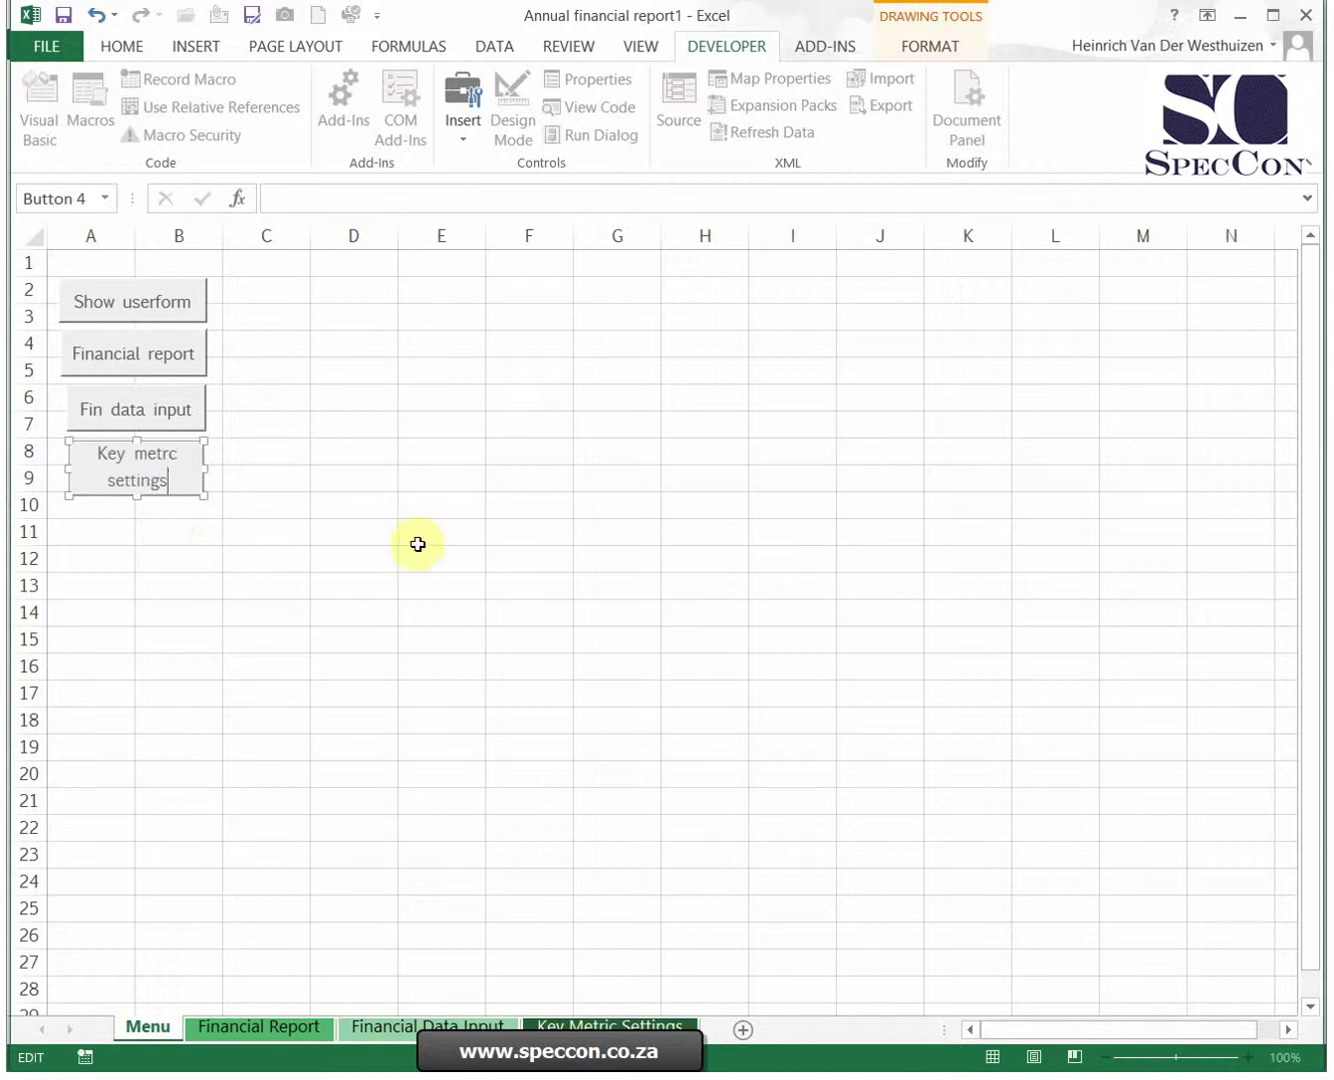
left_click(416, 542)
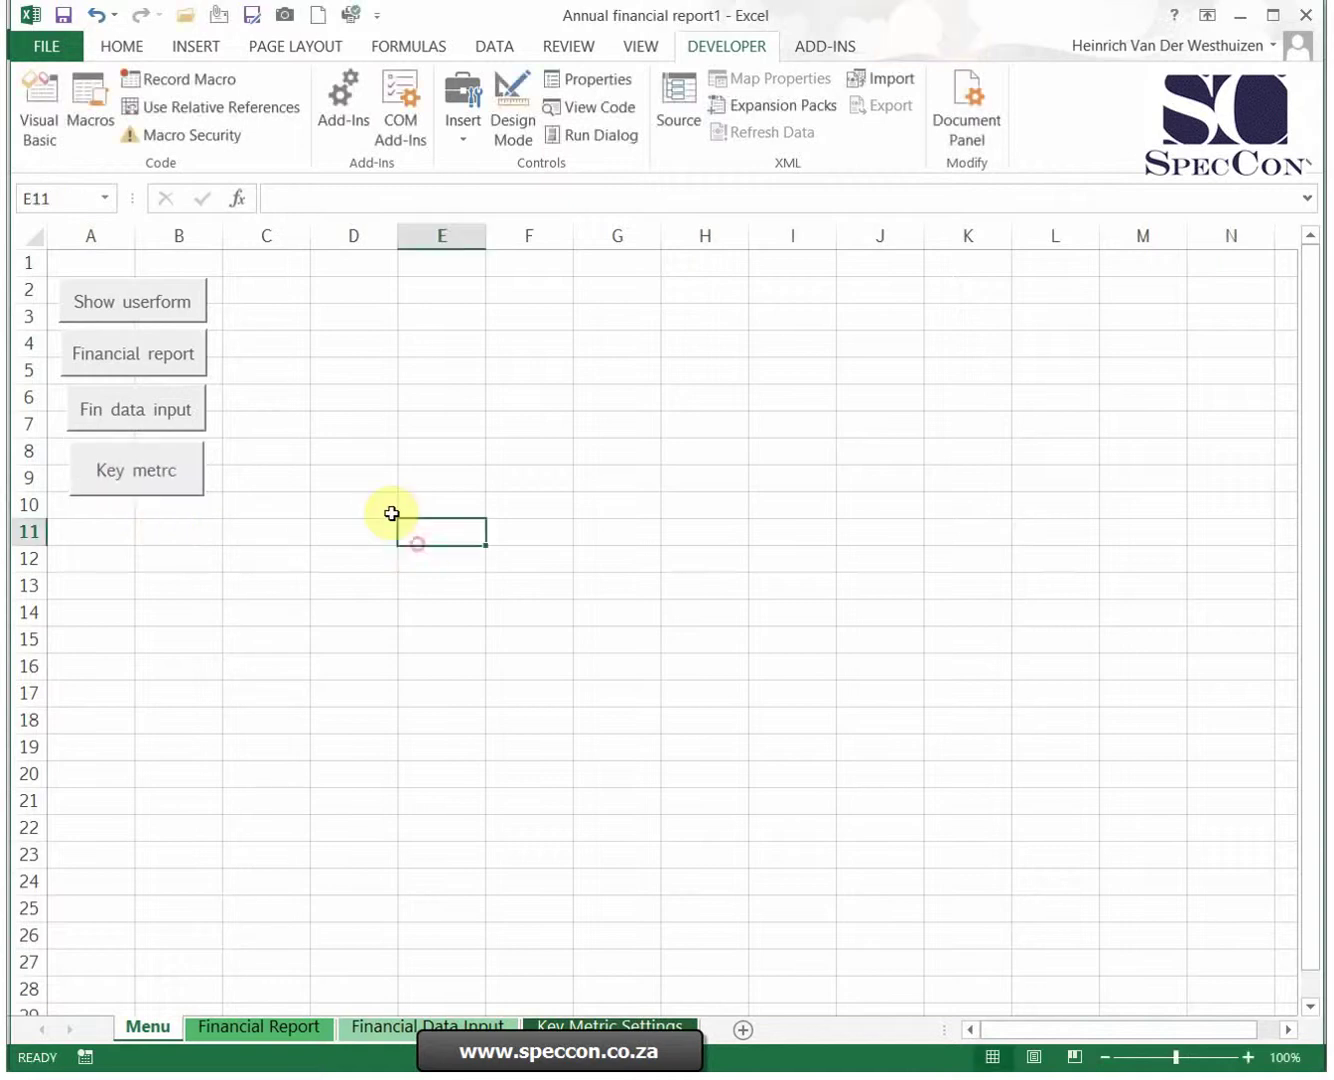
Check the Show userform button's size in Format Control
right_click(149, 301)
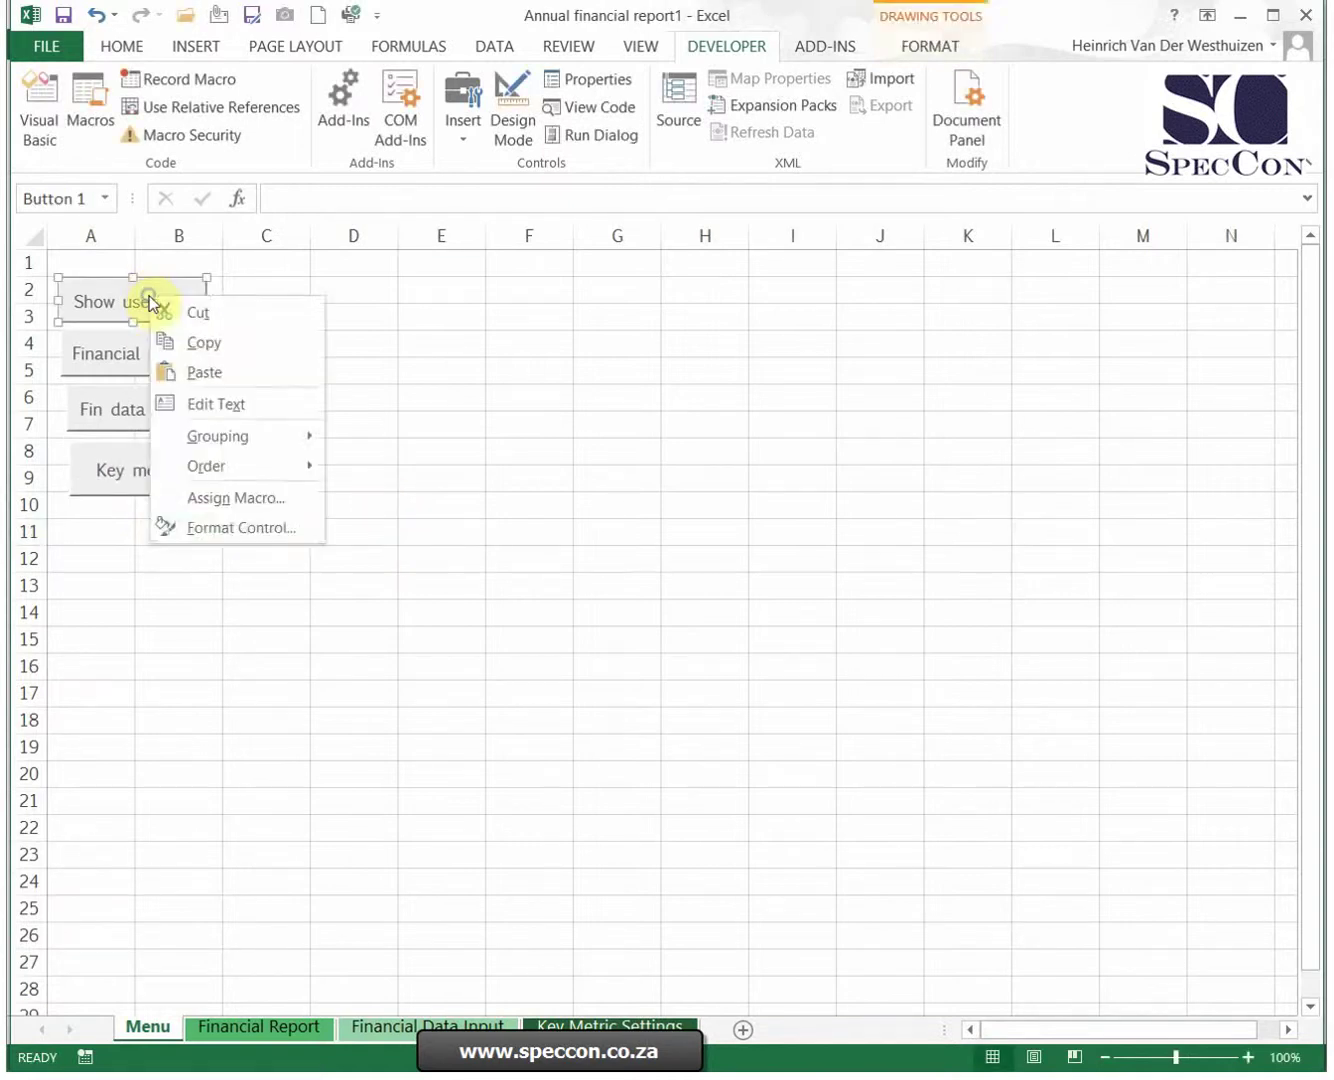
left_click(243, 529)
left_click(621, 329)
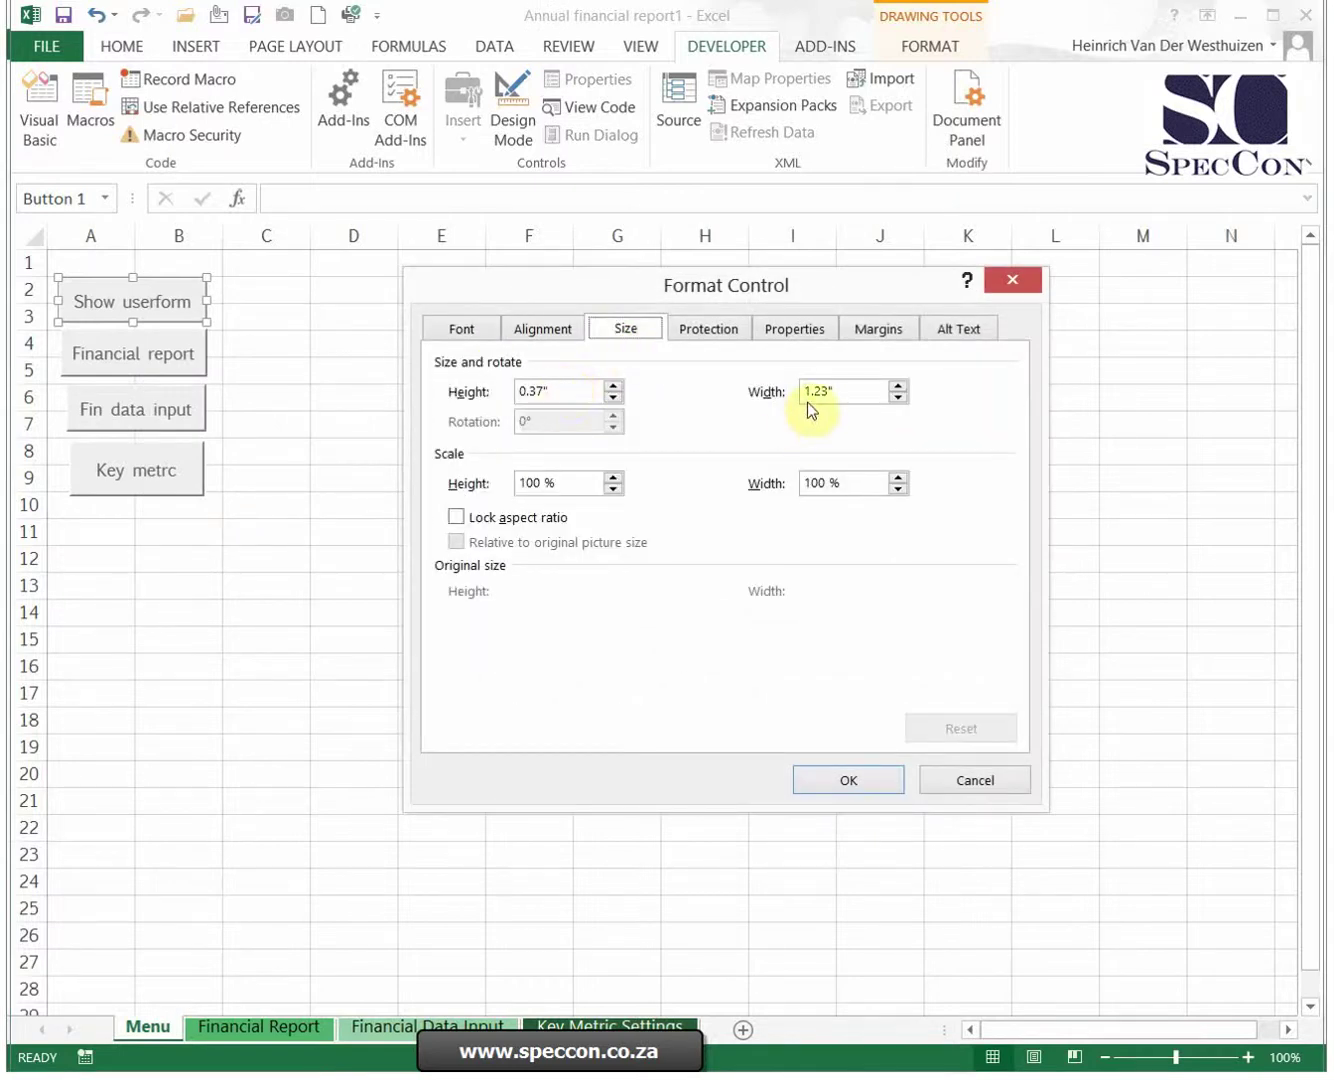
key("Escape")
Change the Financial report button's height in Format Control
right_click(185, 366)
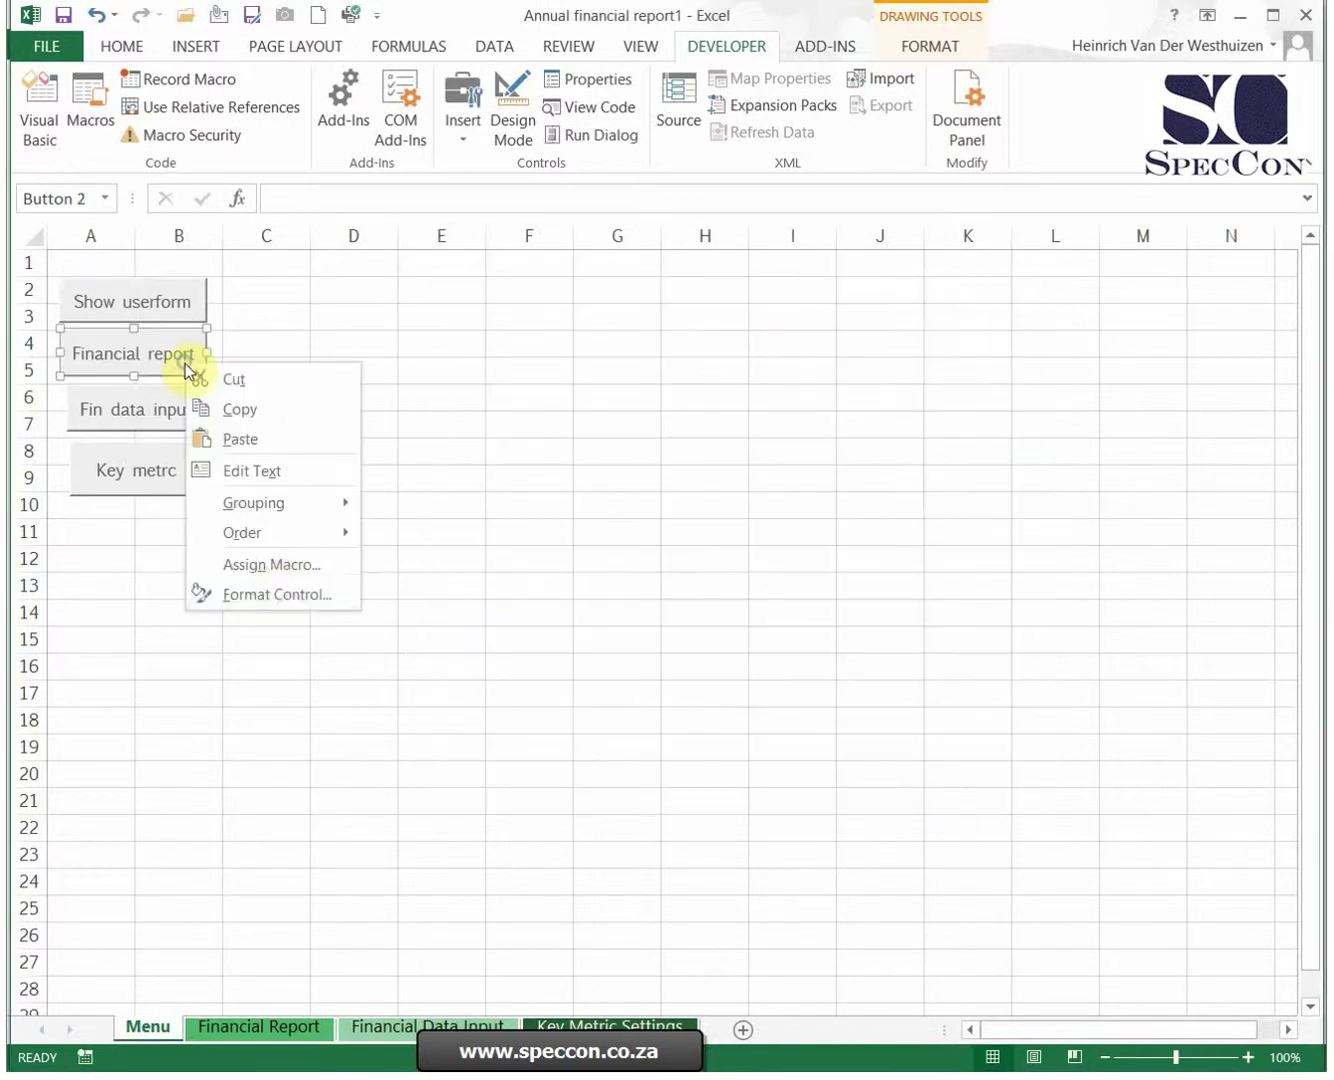
left_click(277, 597)
left_click_drag(557, 390, 478, 392)
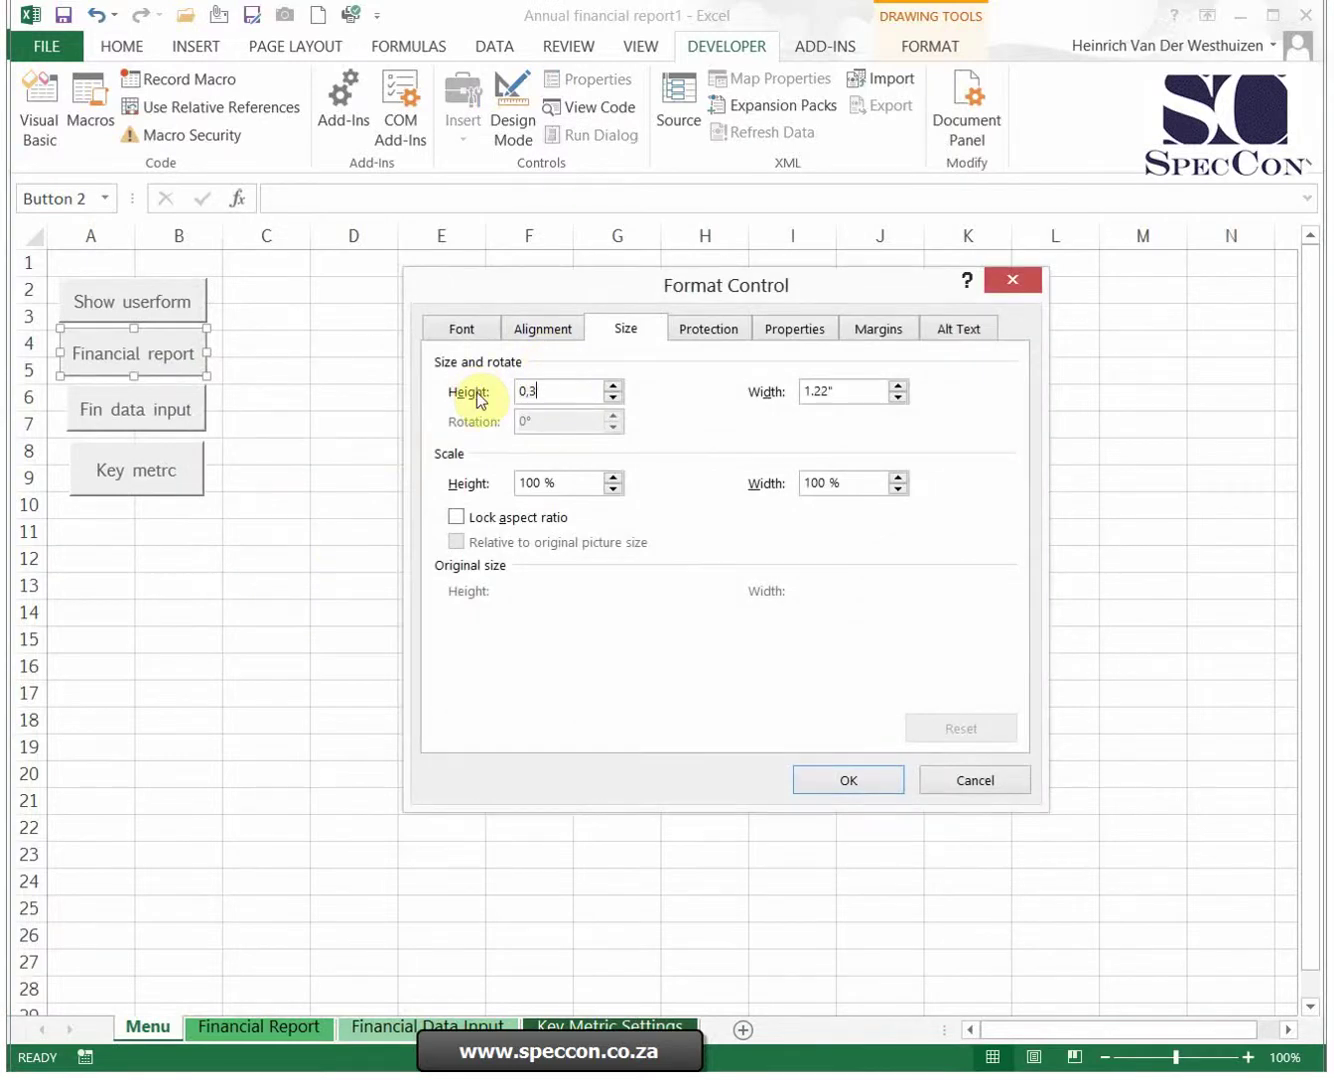
key("Tab")
key("Return")
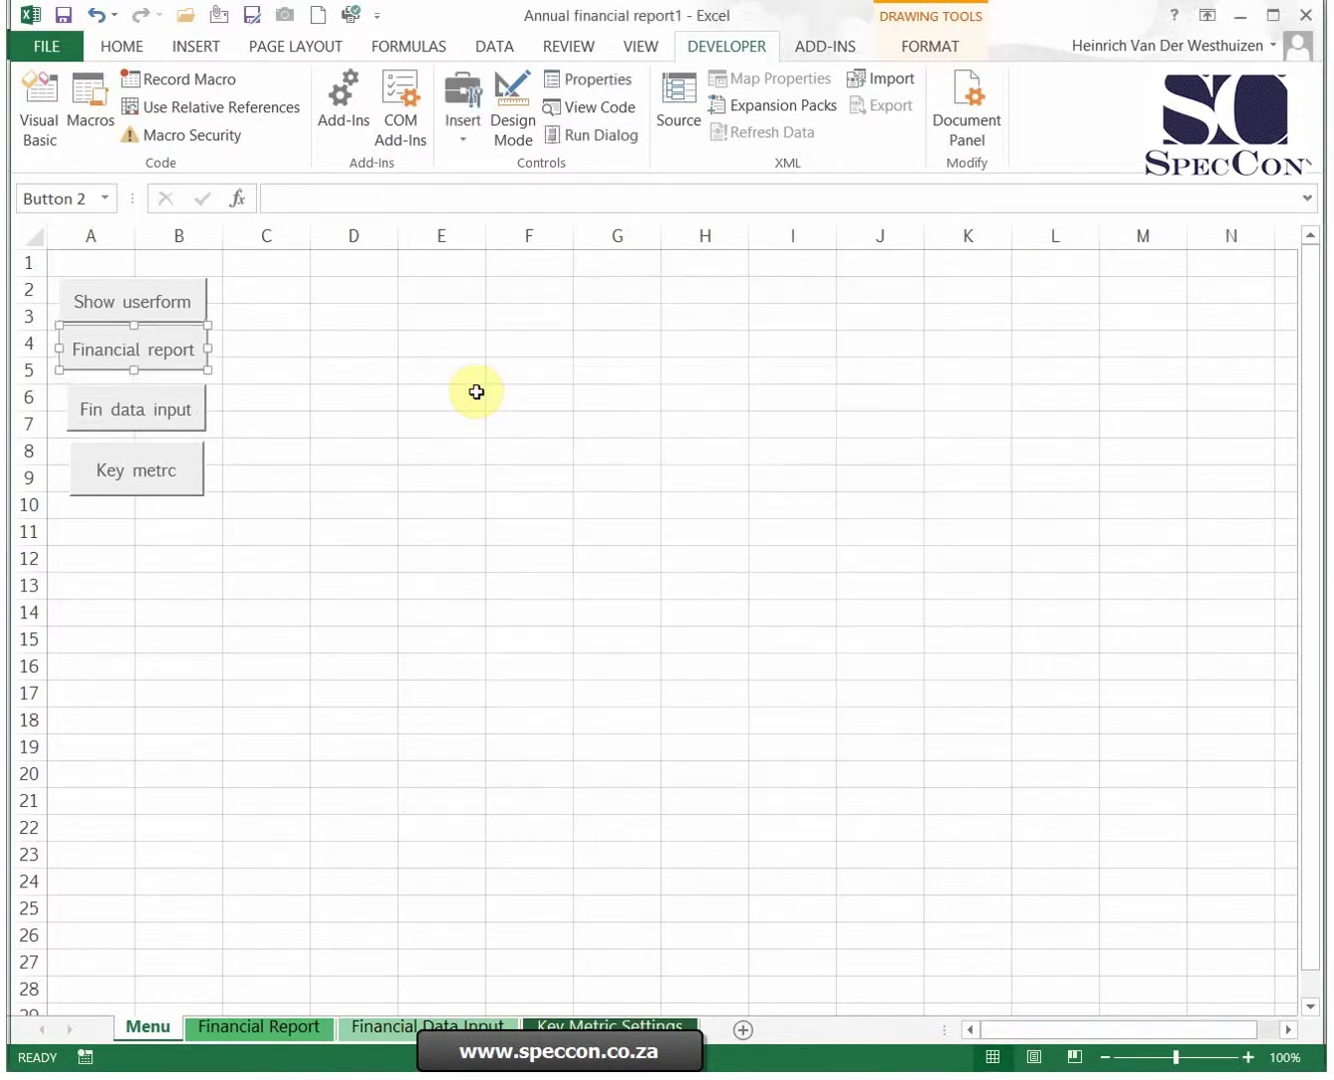
left_click(414, 448)
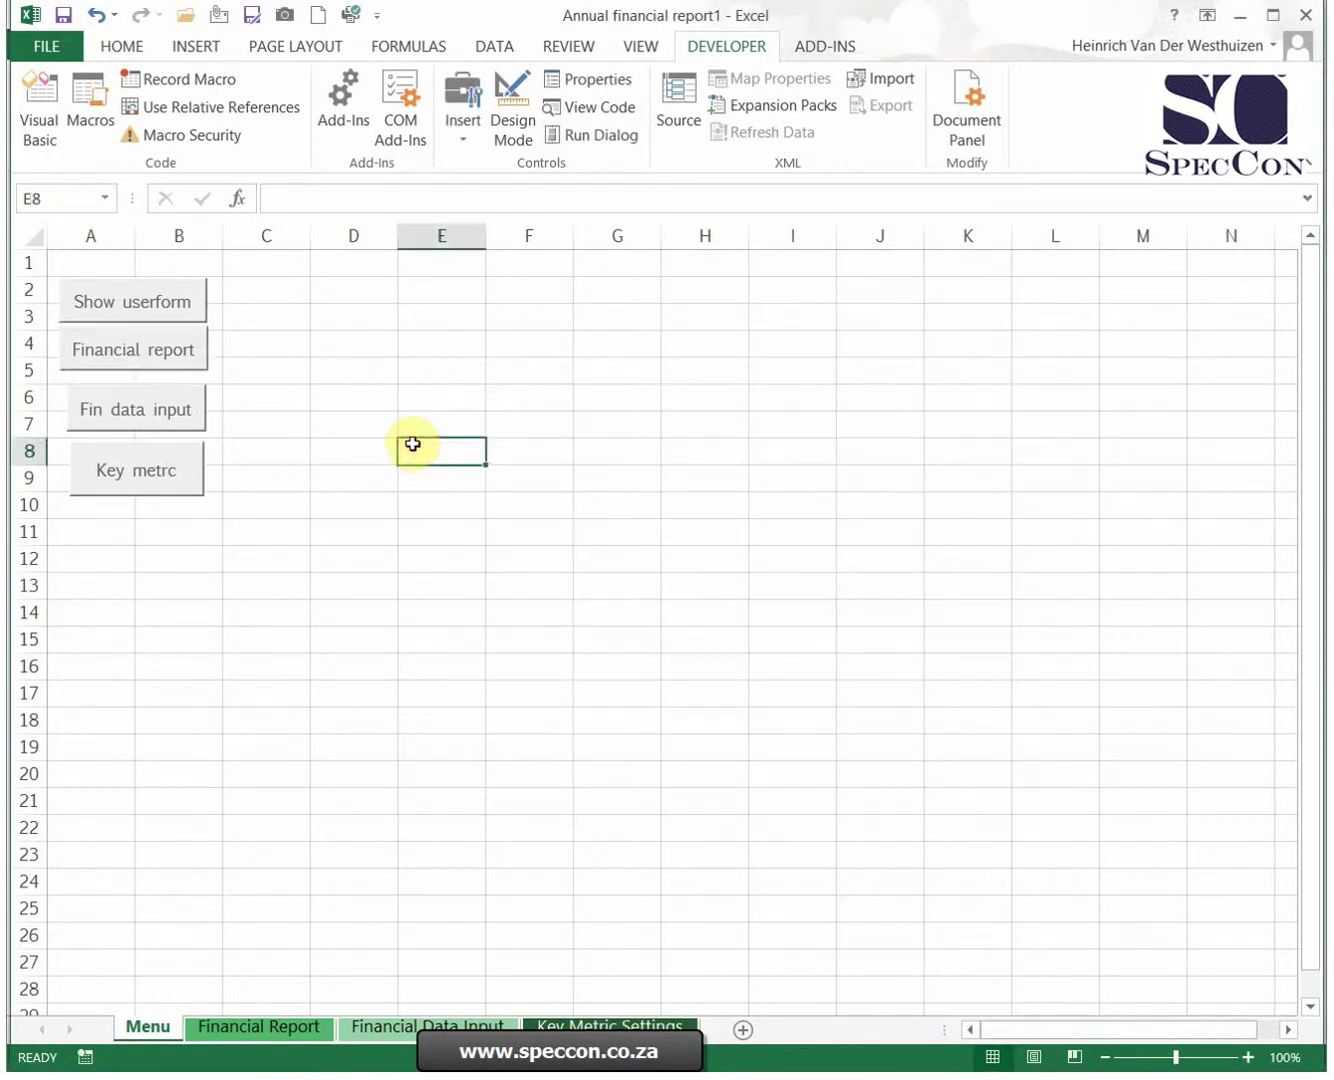
right_click(158, 358)
key("Escape")
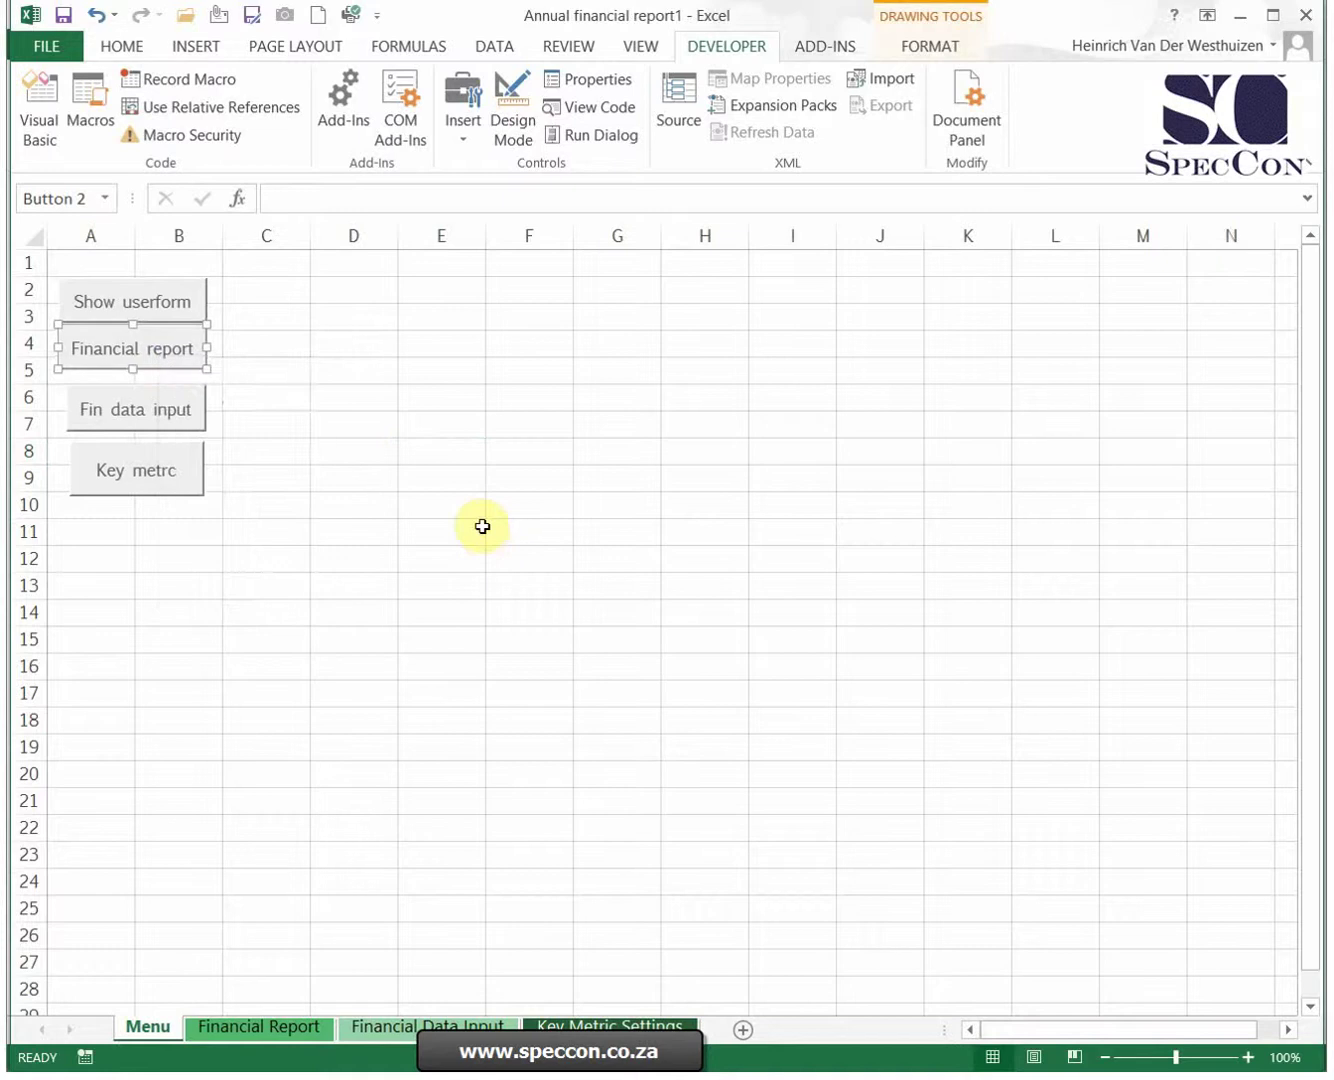
left_click_drag(482, 527, 494, 527)
Set the Fin data input button's height to 0.37"
right_click(149, 422)
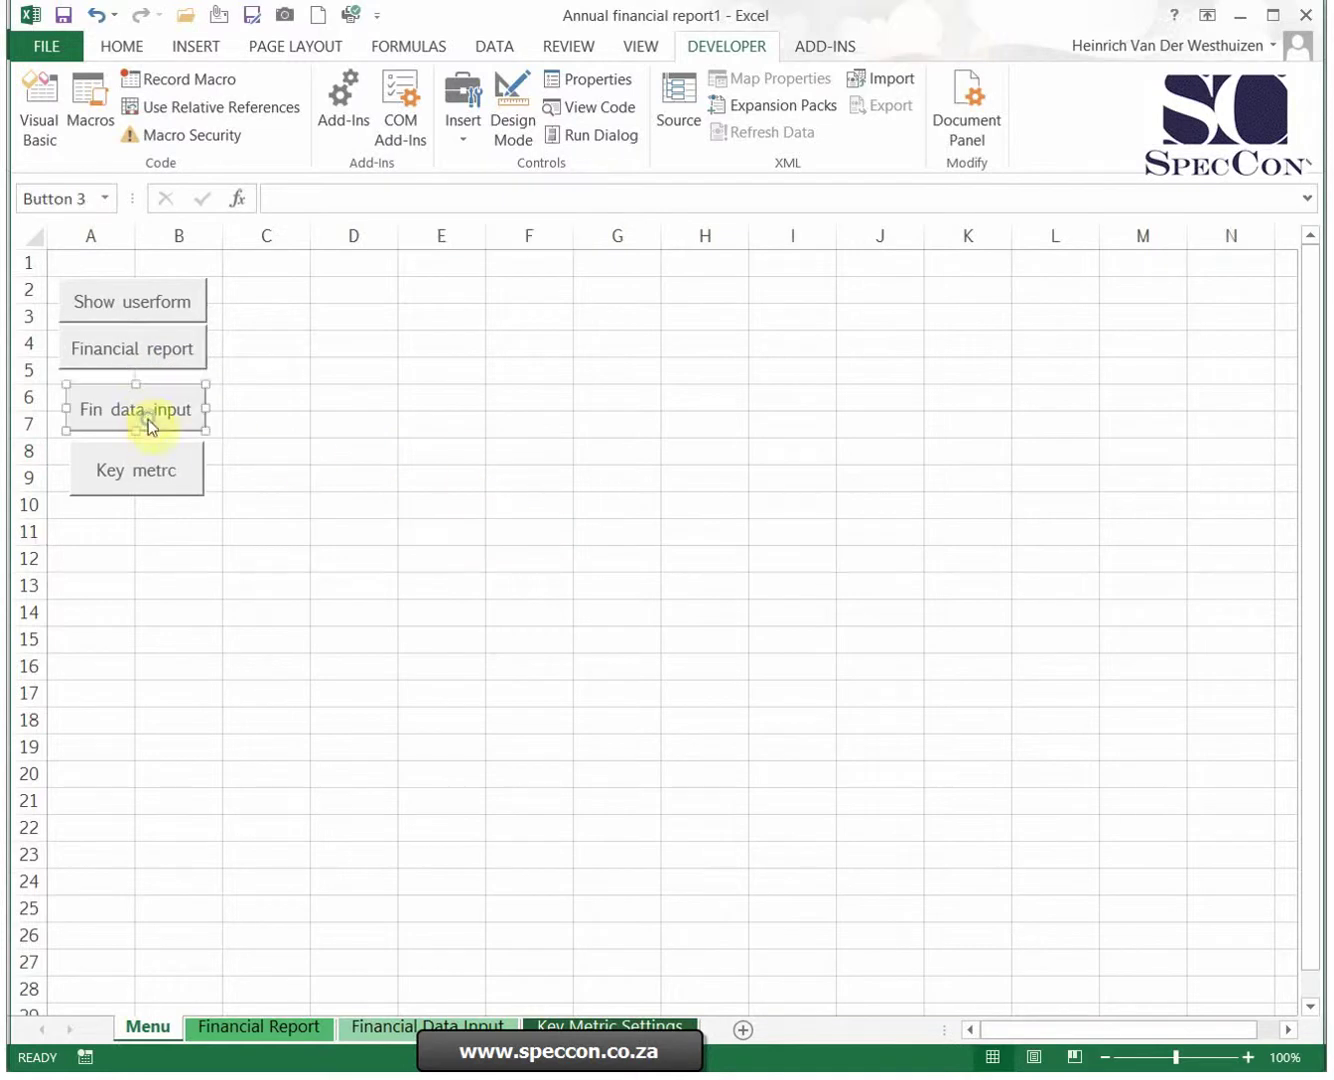
left_click(212, 654)
left_click_drag(565, 390, 503, 392)
type("0.3")
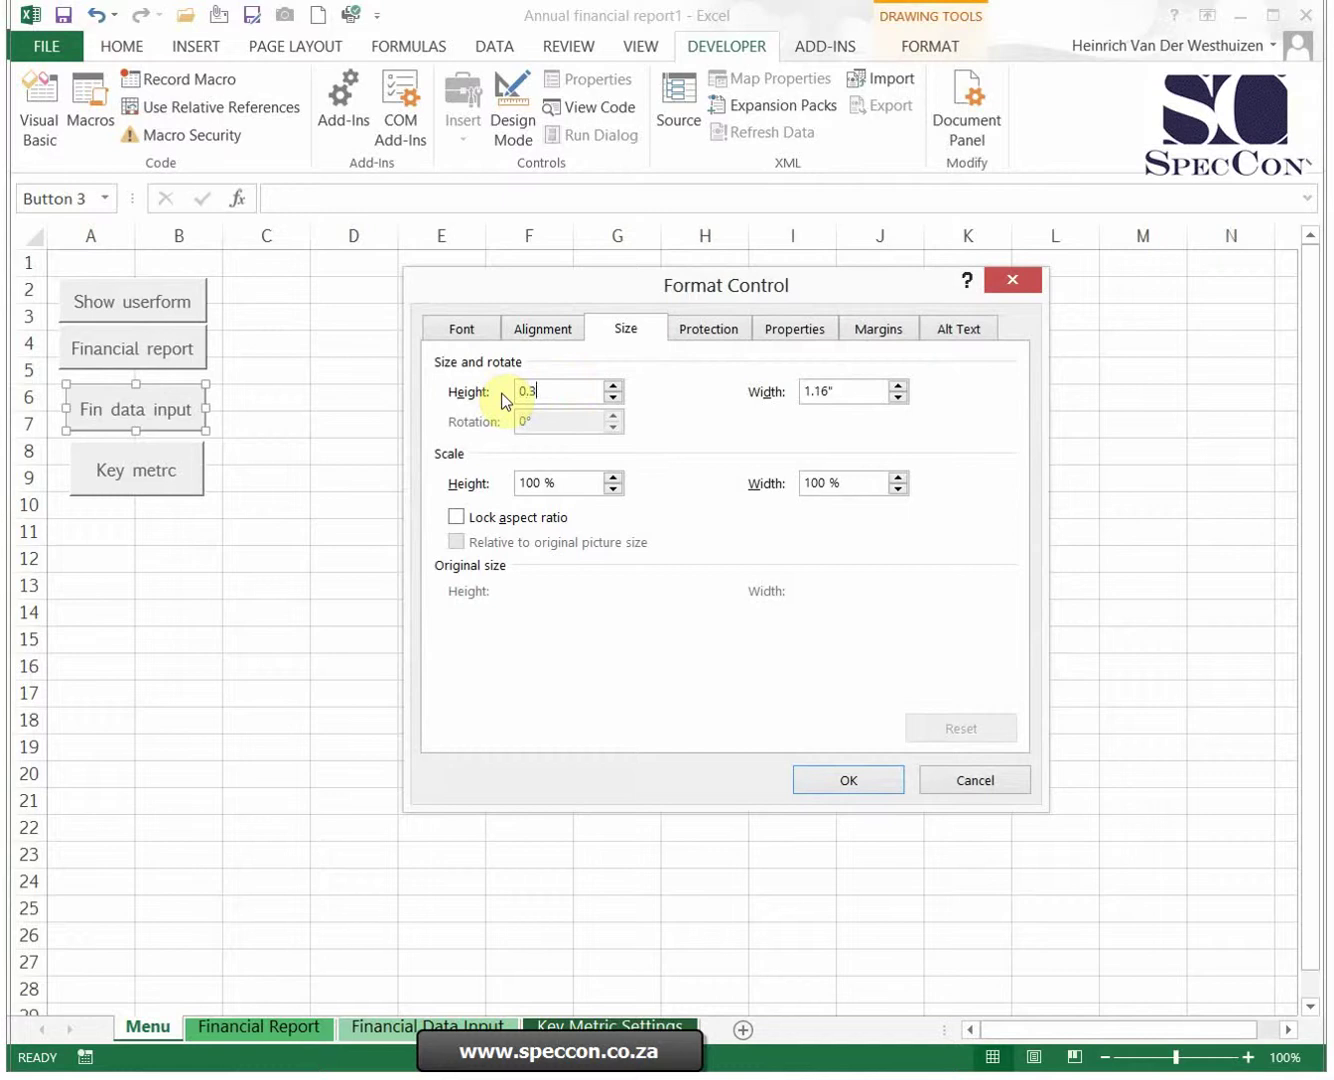
type("7")
key("Tab")
key("Return")
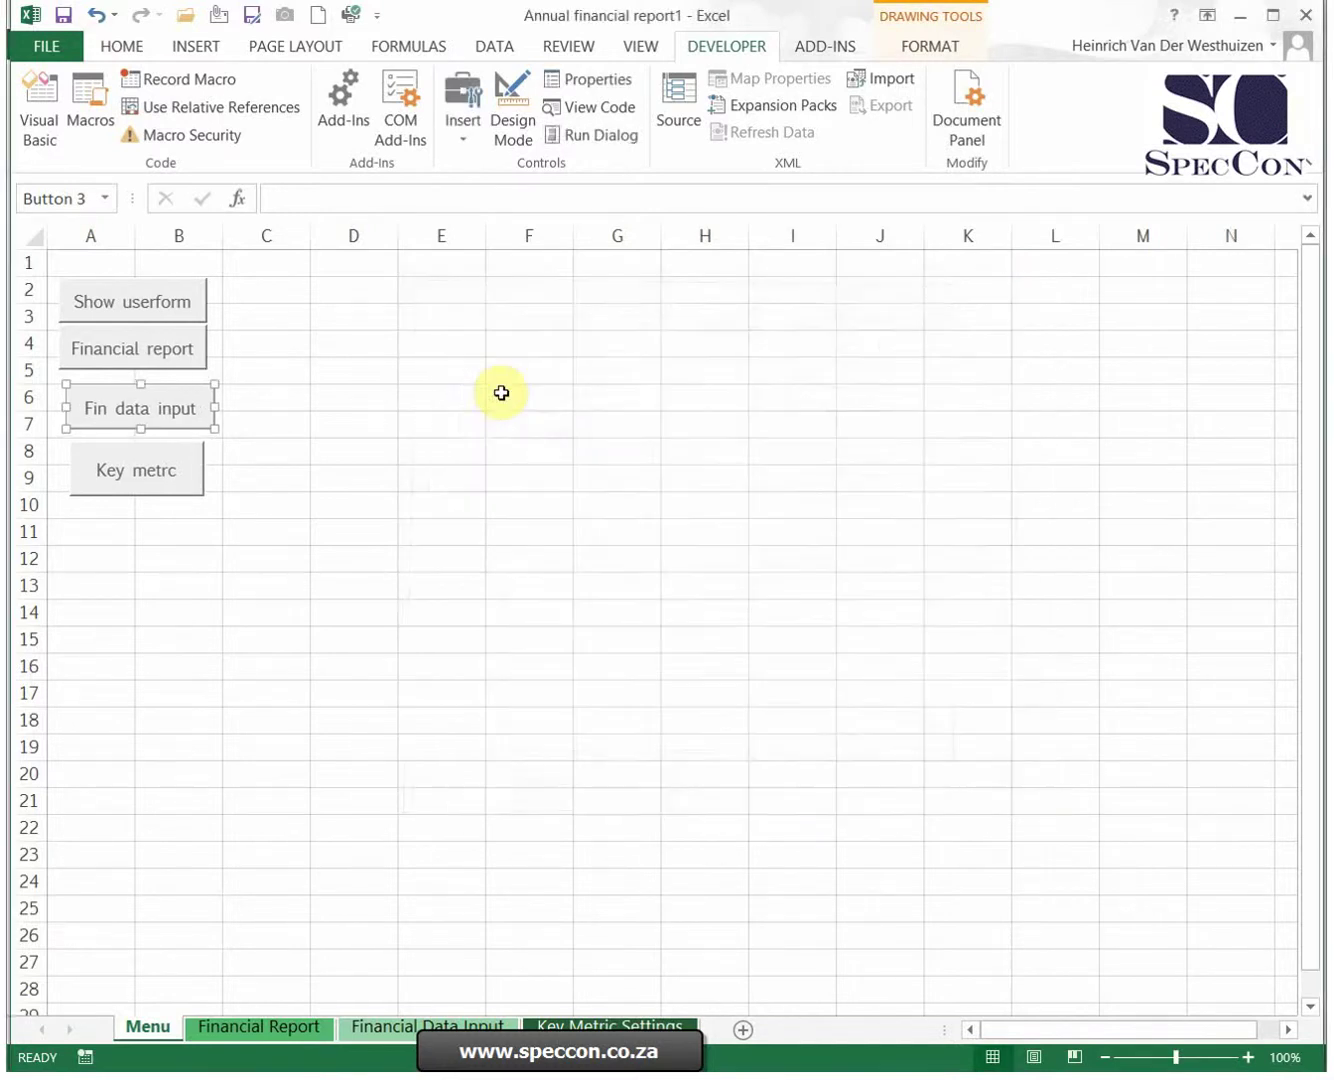
Nudge Fin data input into line directly beneath Financial report
key("Up")
key("Up")
key("Up")
key("Up")
key("Up")
key("Down")
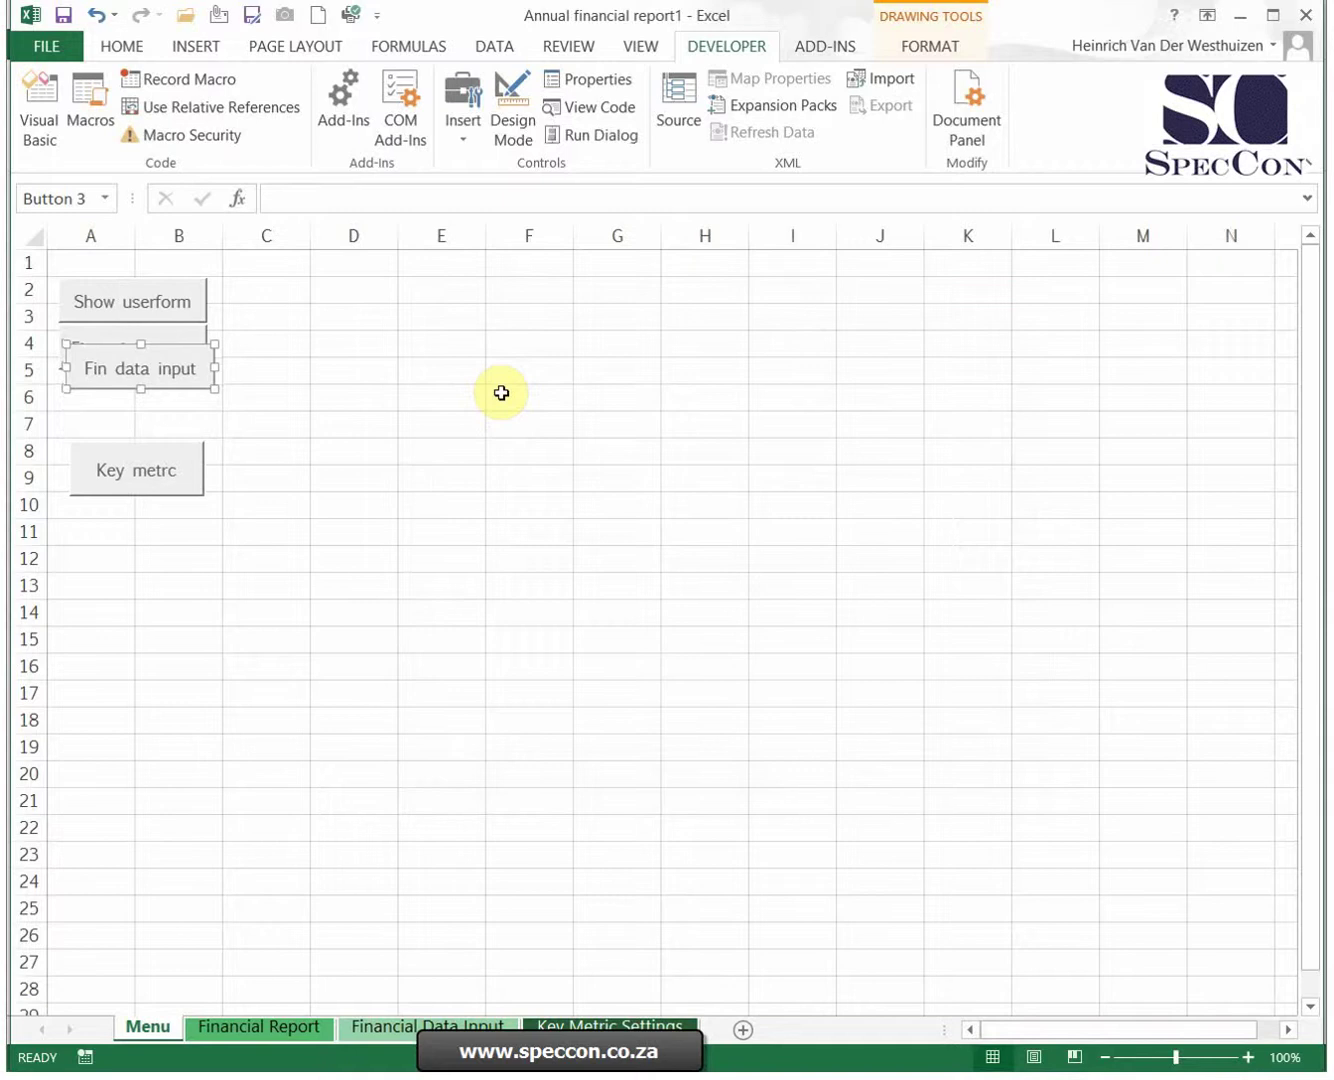
key("Down")
key("Down")
key("Down")
key("Down")
key("Down")
key("Down")
key("Down")
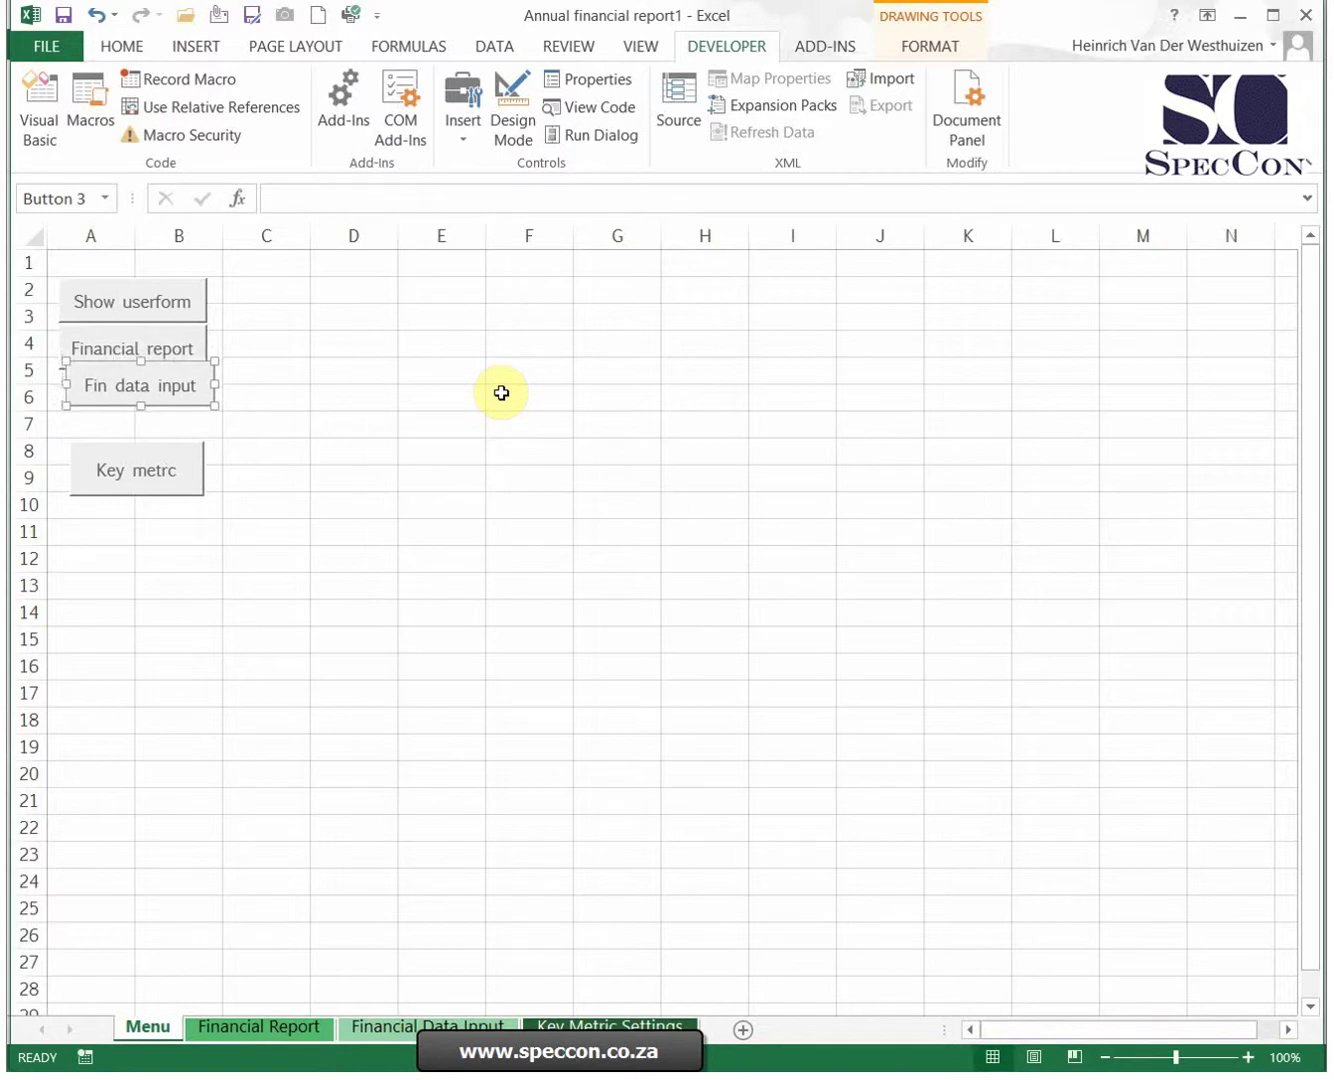
key("Down")
key("Down")
key("Down")
key("Down")
key("Down")
key("Down")
key("Left")
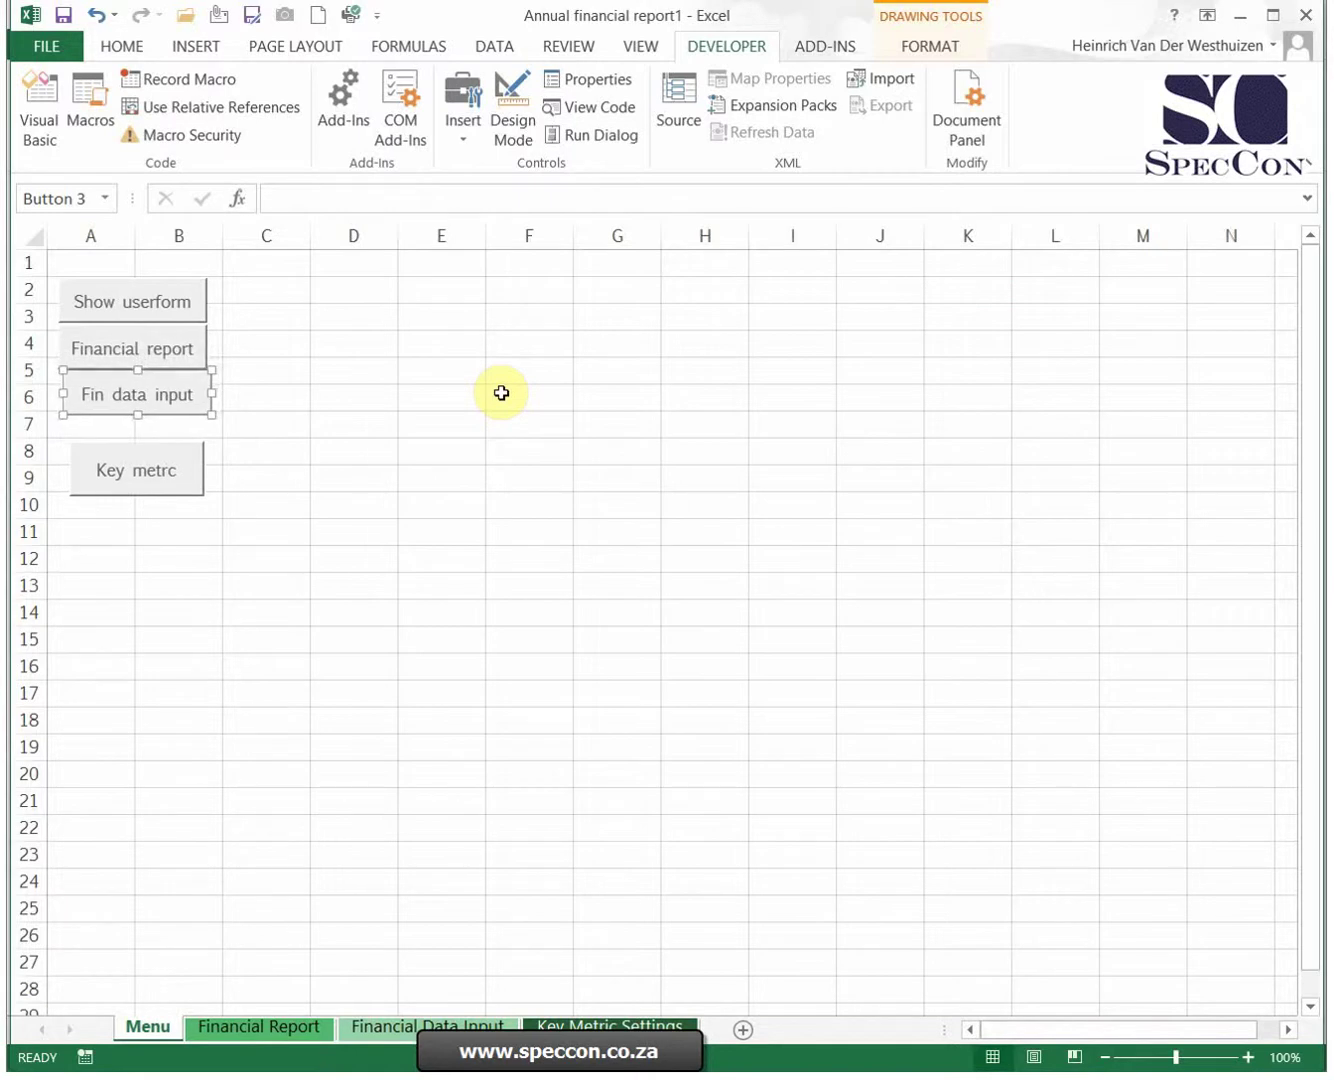
key("Left")
key("Left")
key("Left")
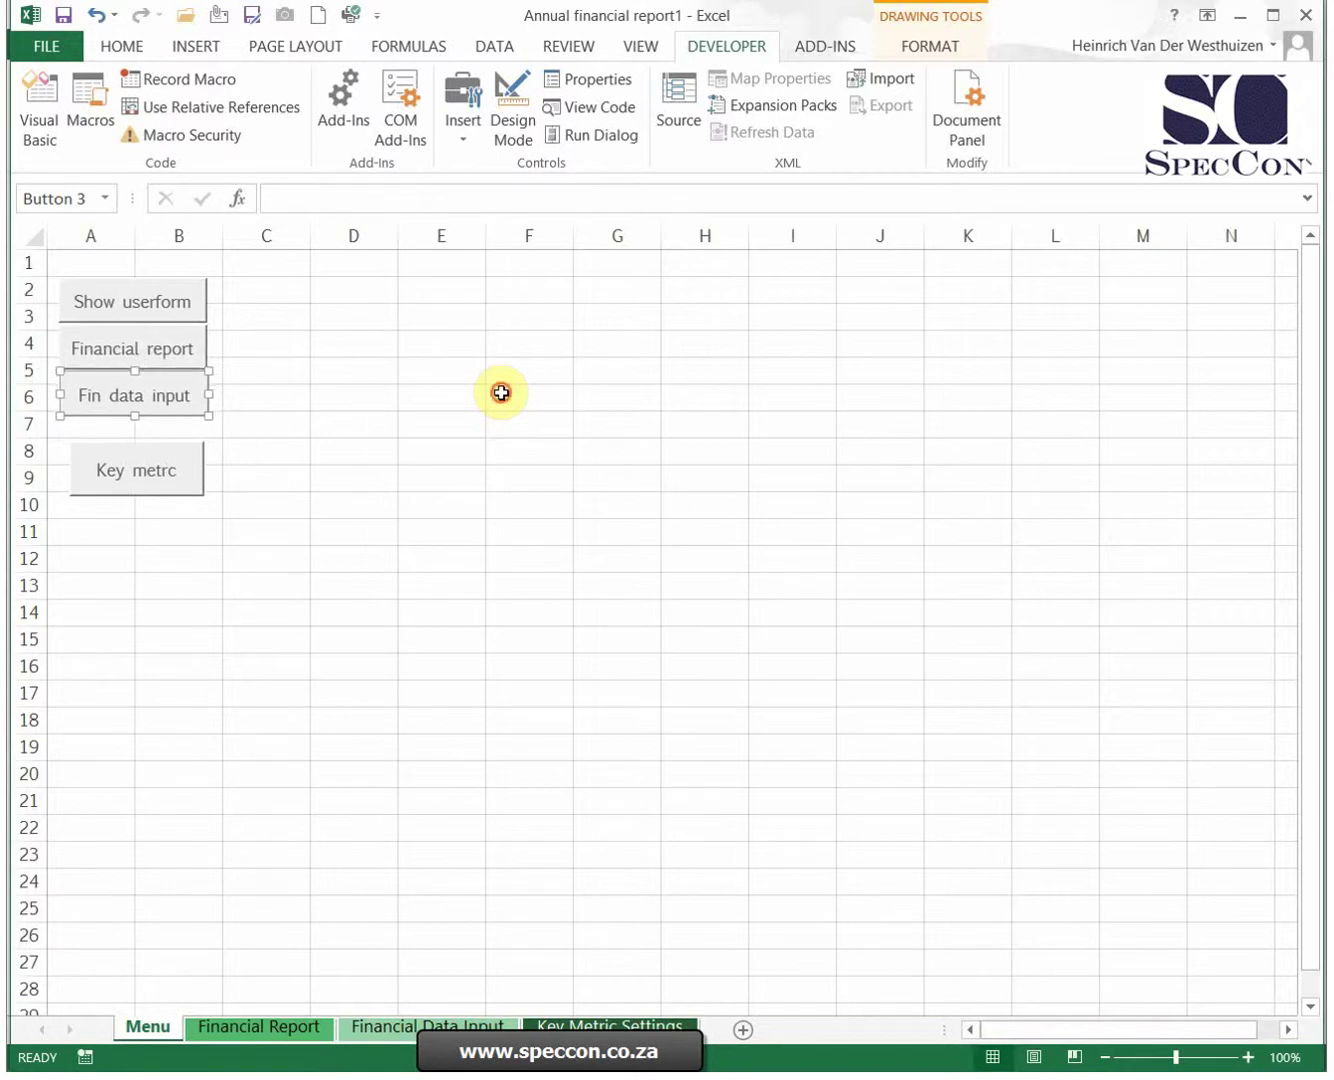
left_click_drag(501, 393, 476, 358)
right_click(163, 407)
left_click(263, 467)
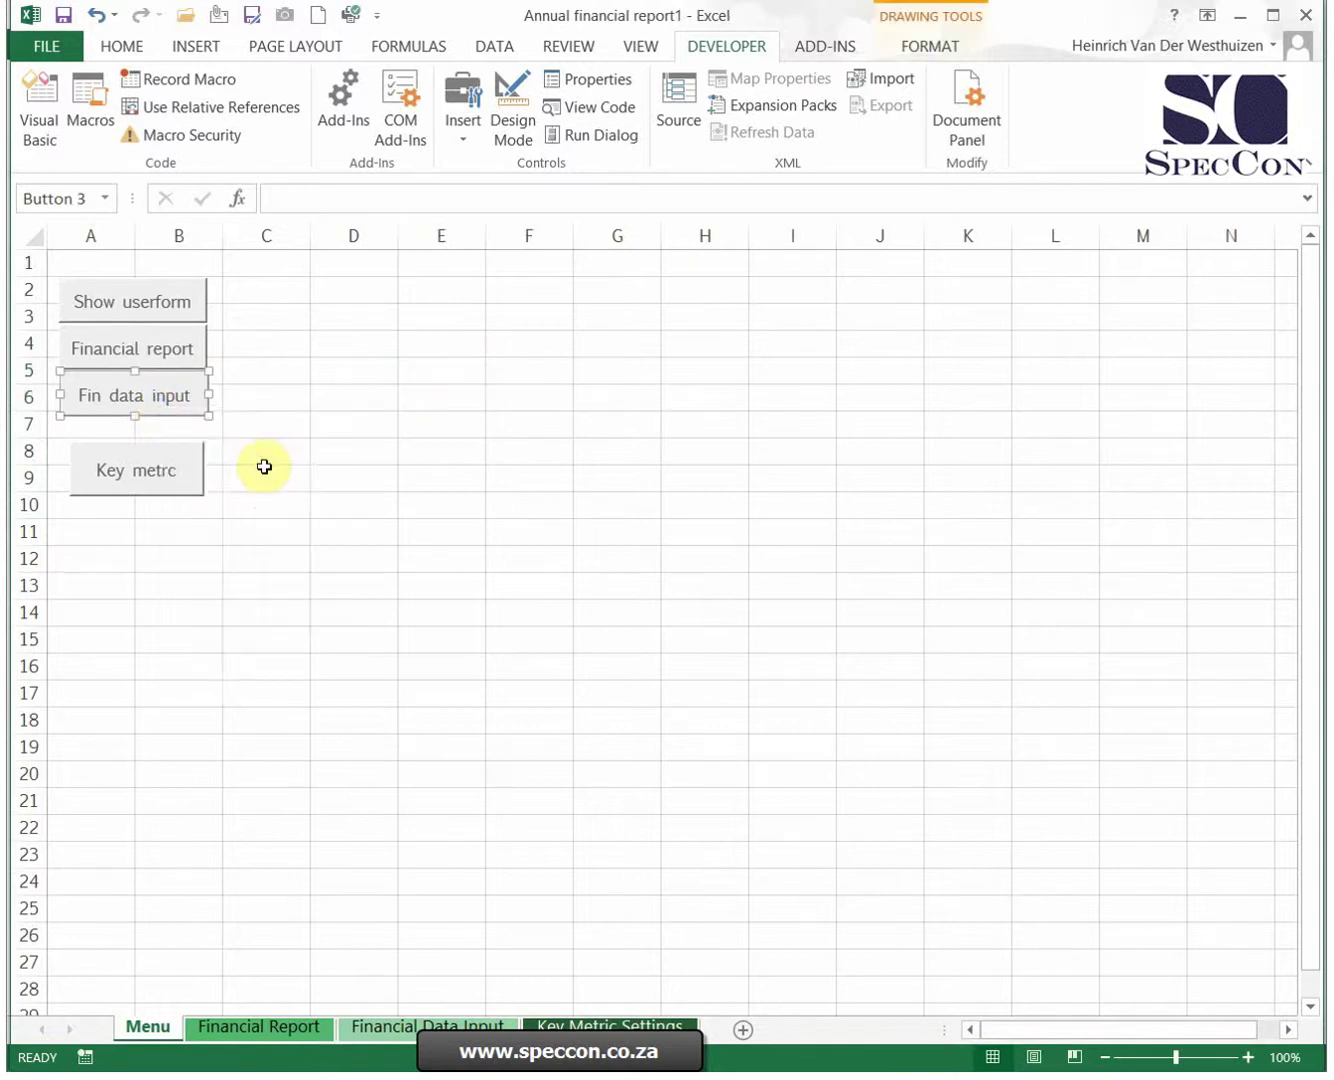
key("Left")
Give the Key metrc button the same height as the other buttons
left_click(264, 467)
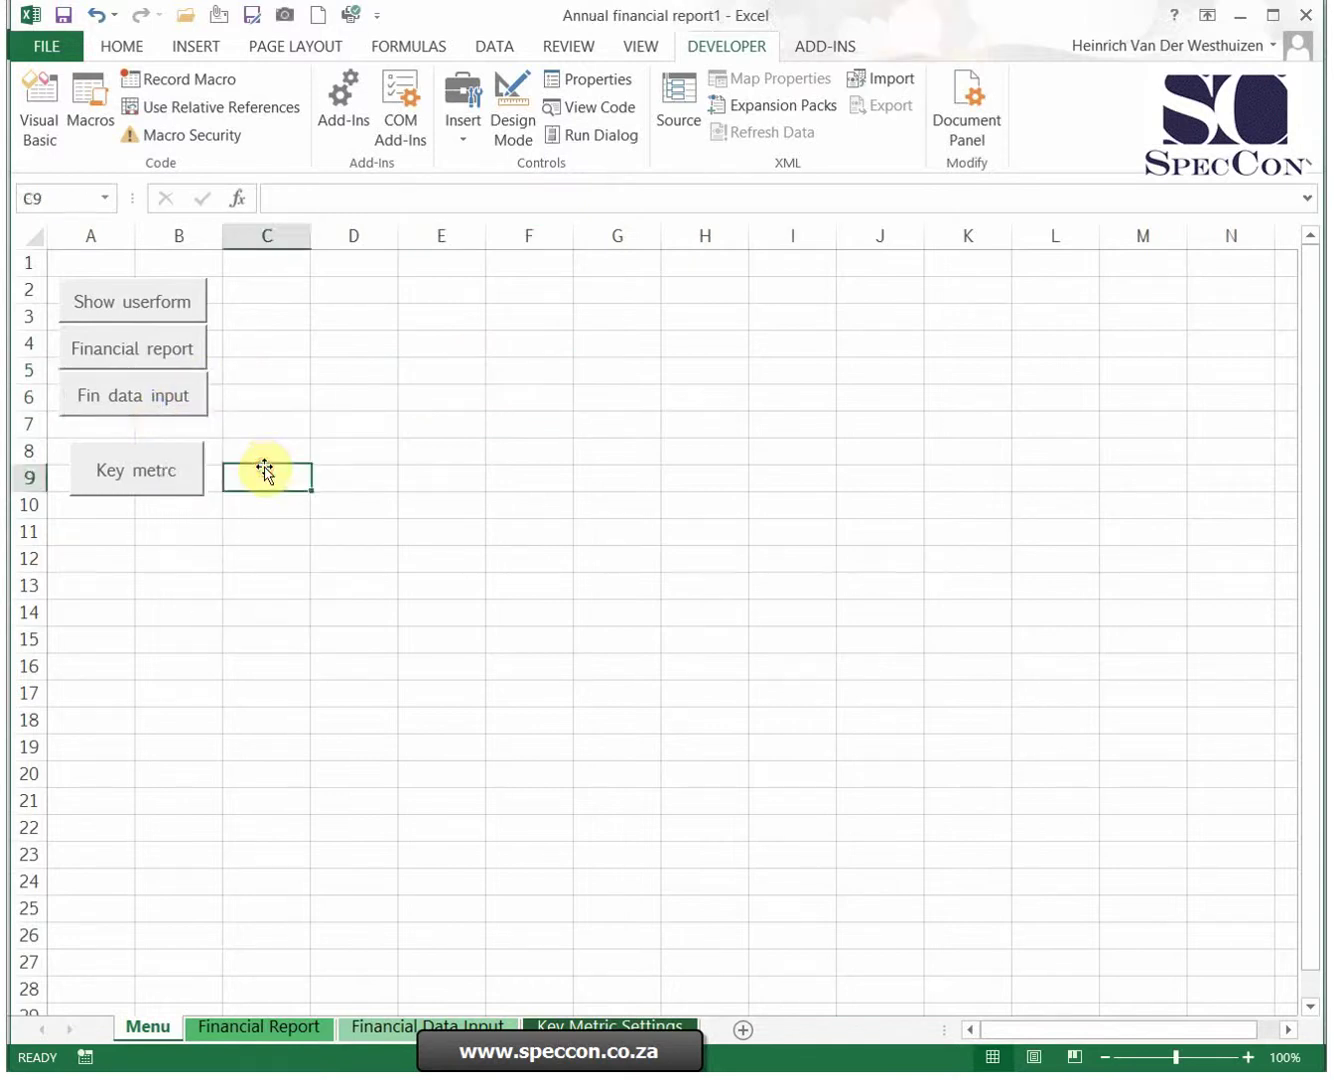
right_click(150, 484)
left_click(228, 714)
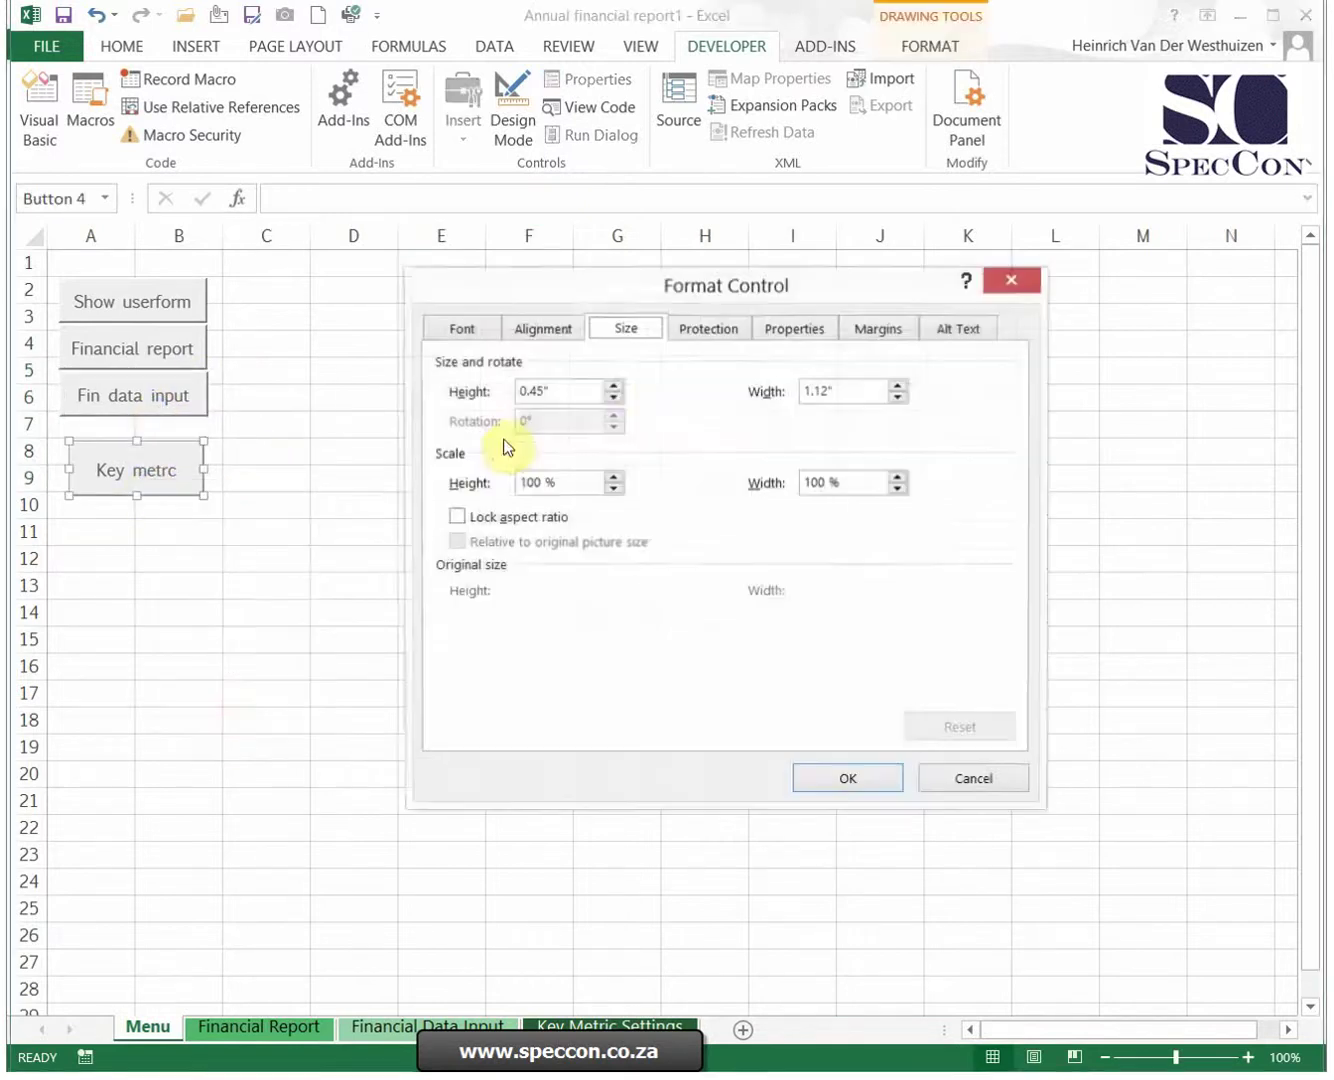
left_click_drag(552, 390, 477, 383)
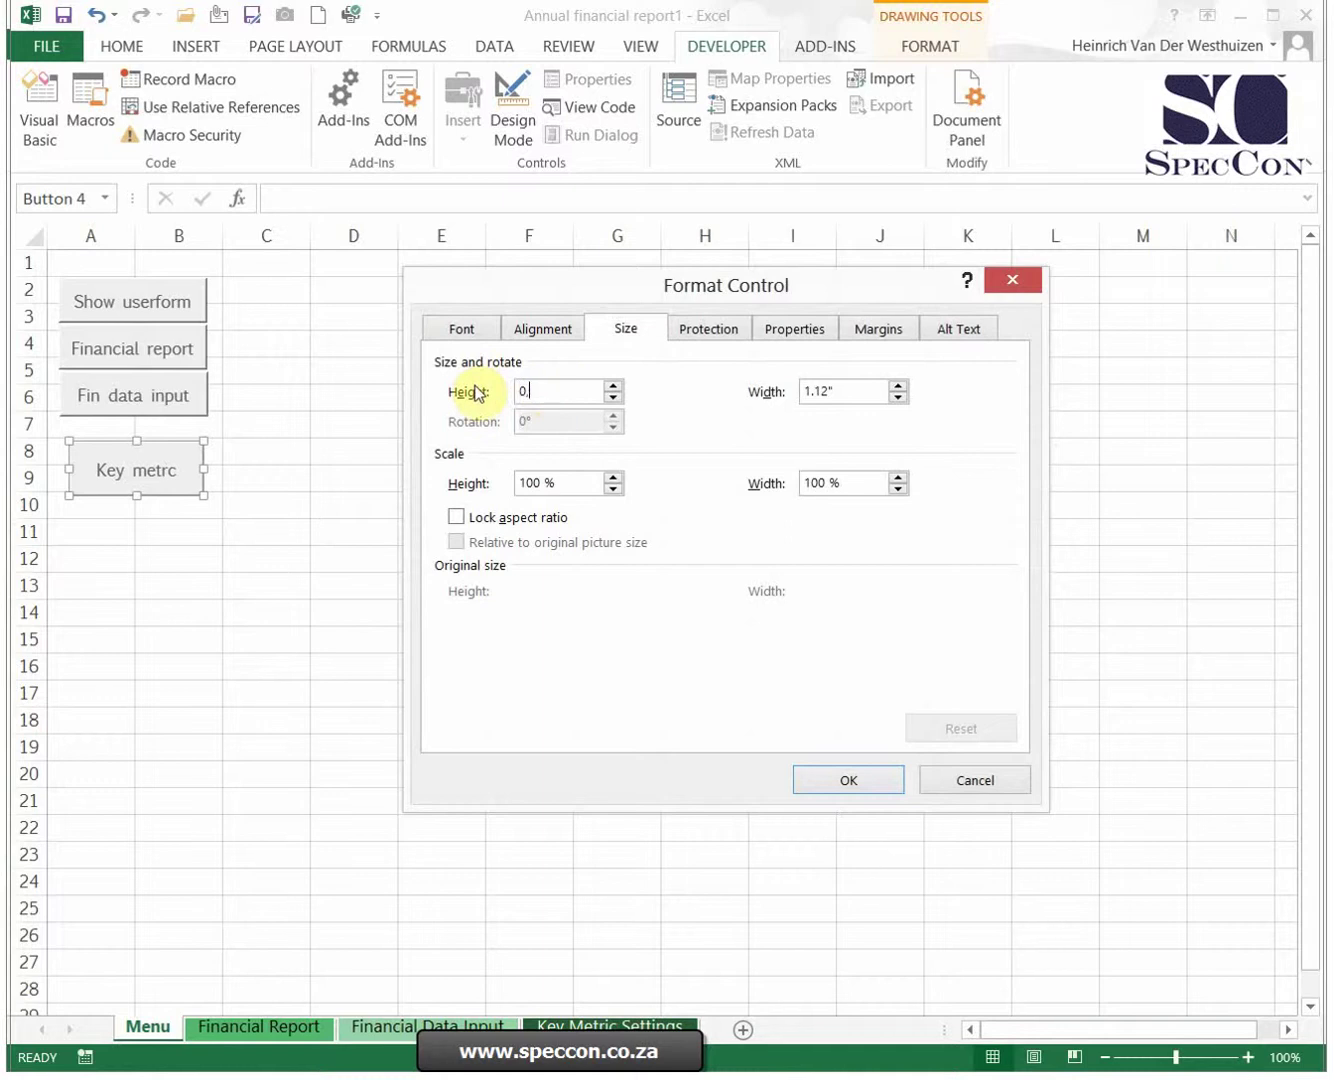
type("37")
key("Tab")
key("Return")
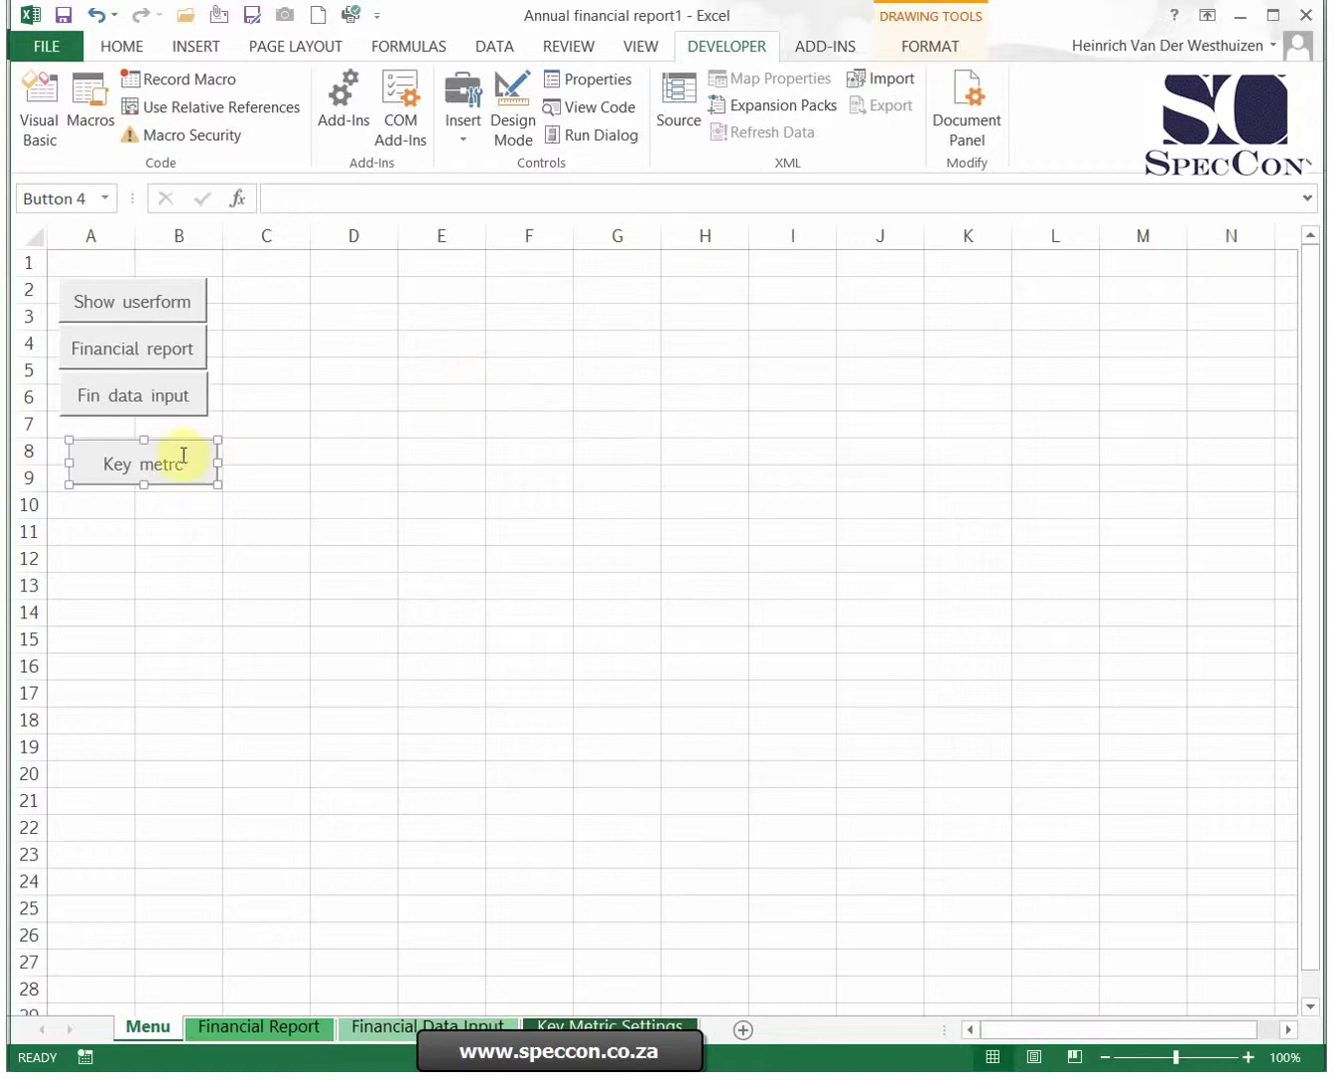
Edit the Key metrc label and move the button up beneath Fin data input
left_click(183, 456)
left_click_drag(203, 447, 192, 423)
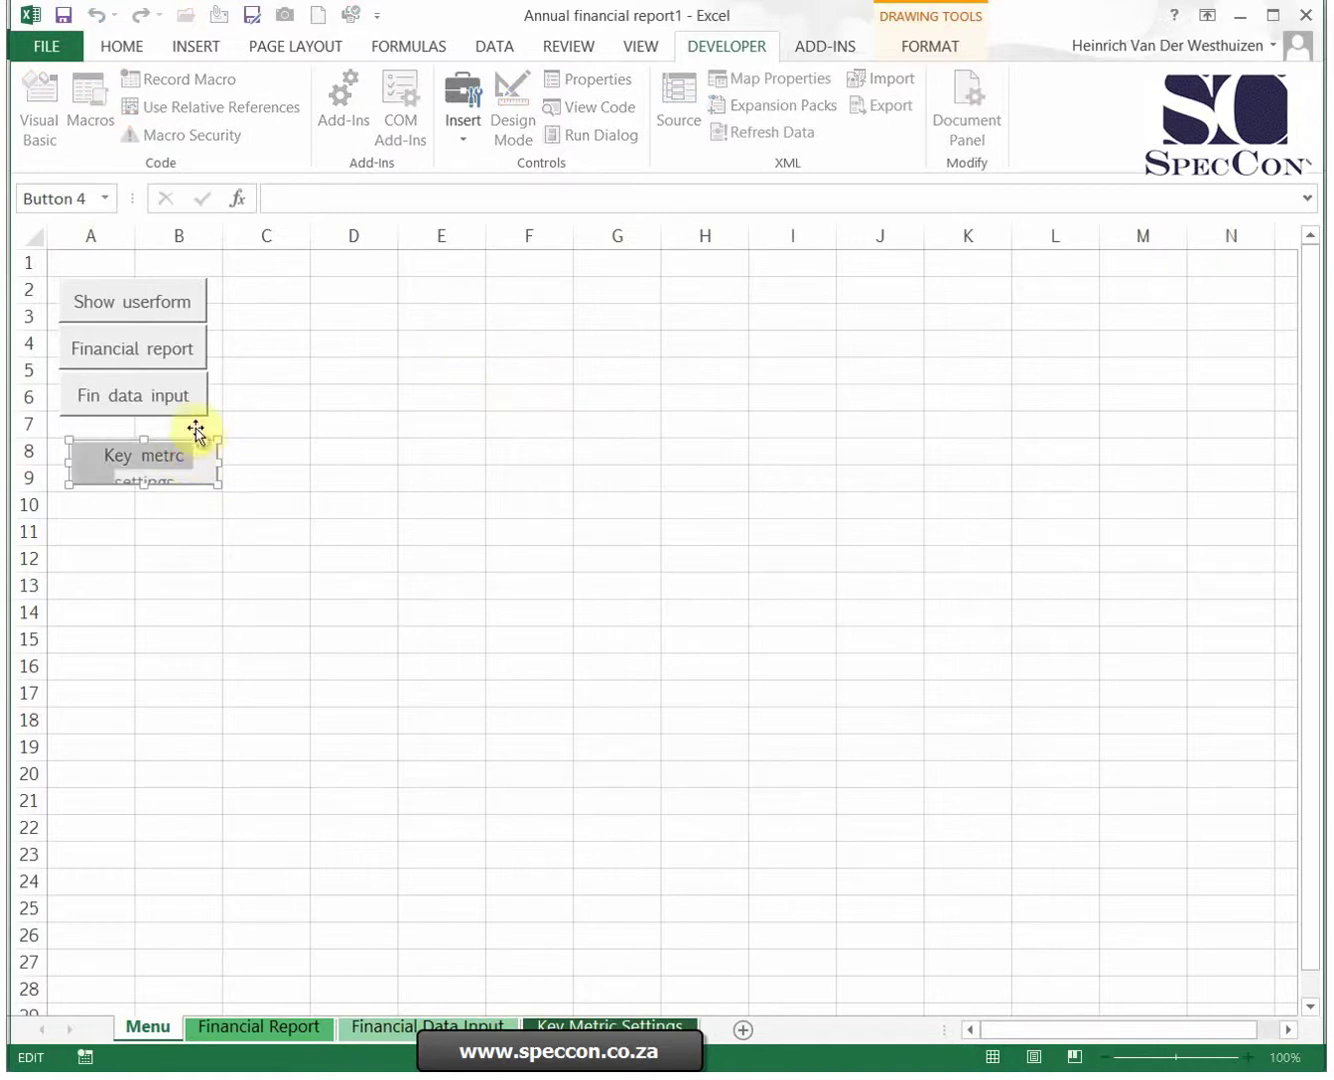
left_click(226, 468)
left_click(186, 455)
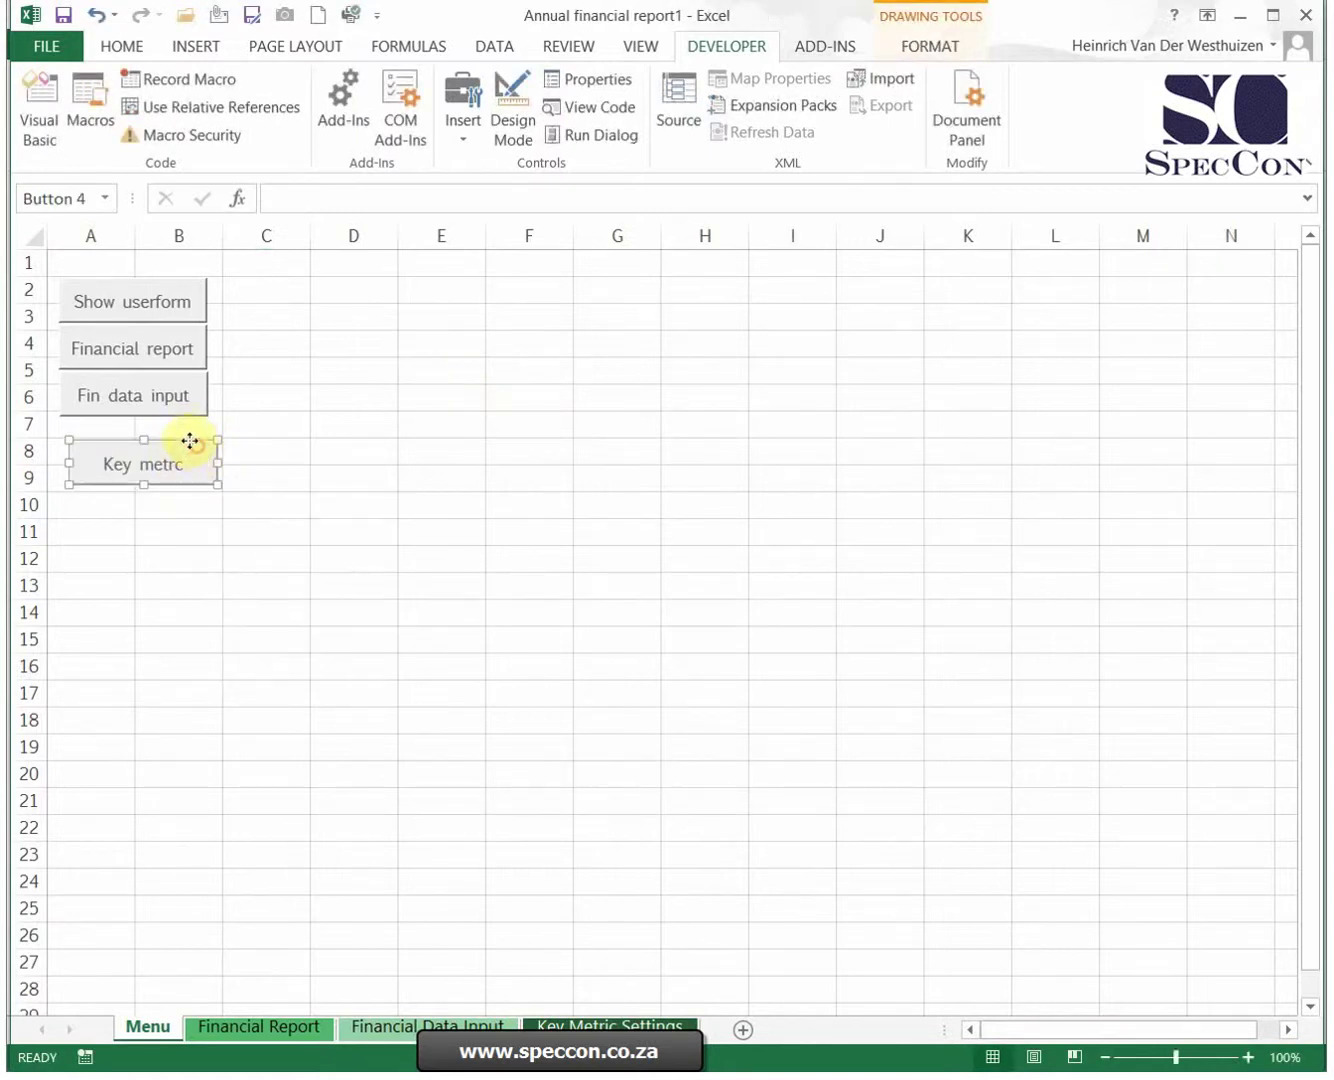
left_click_drag(189, 441, 187, 423)
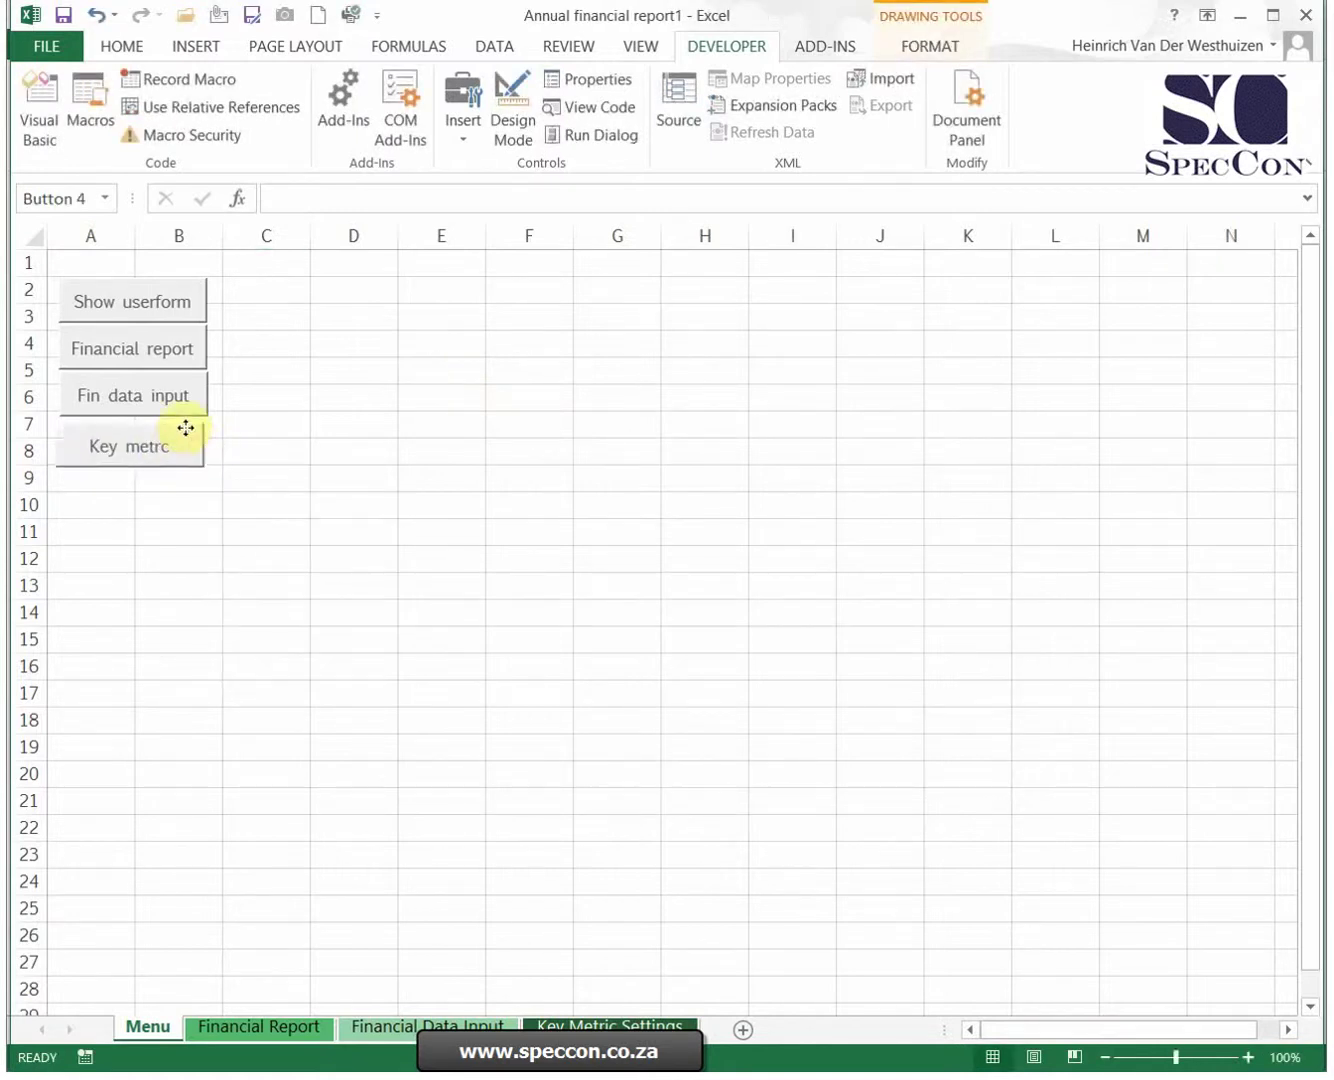
left_click(331, 526)
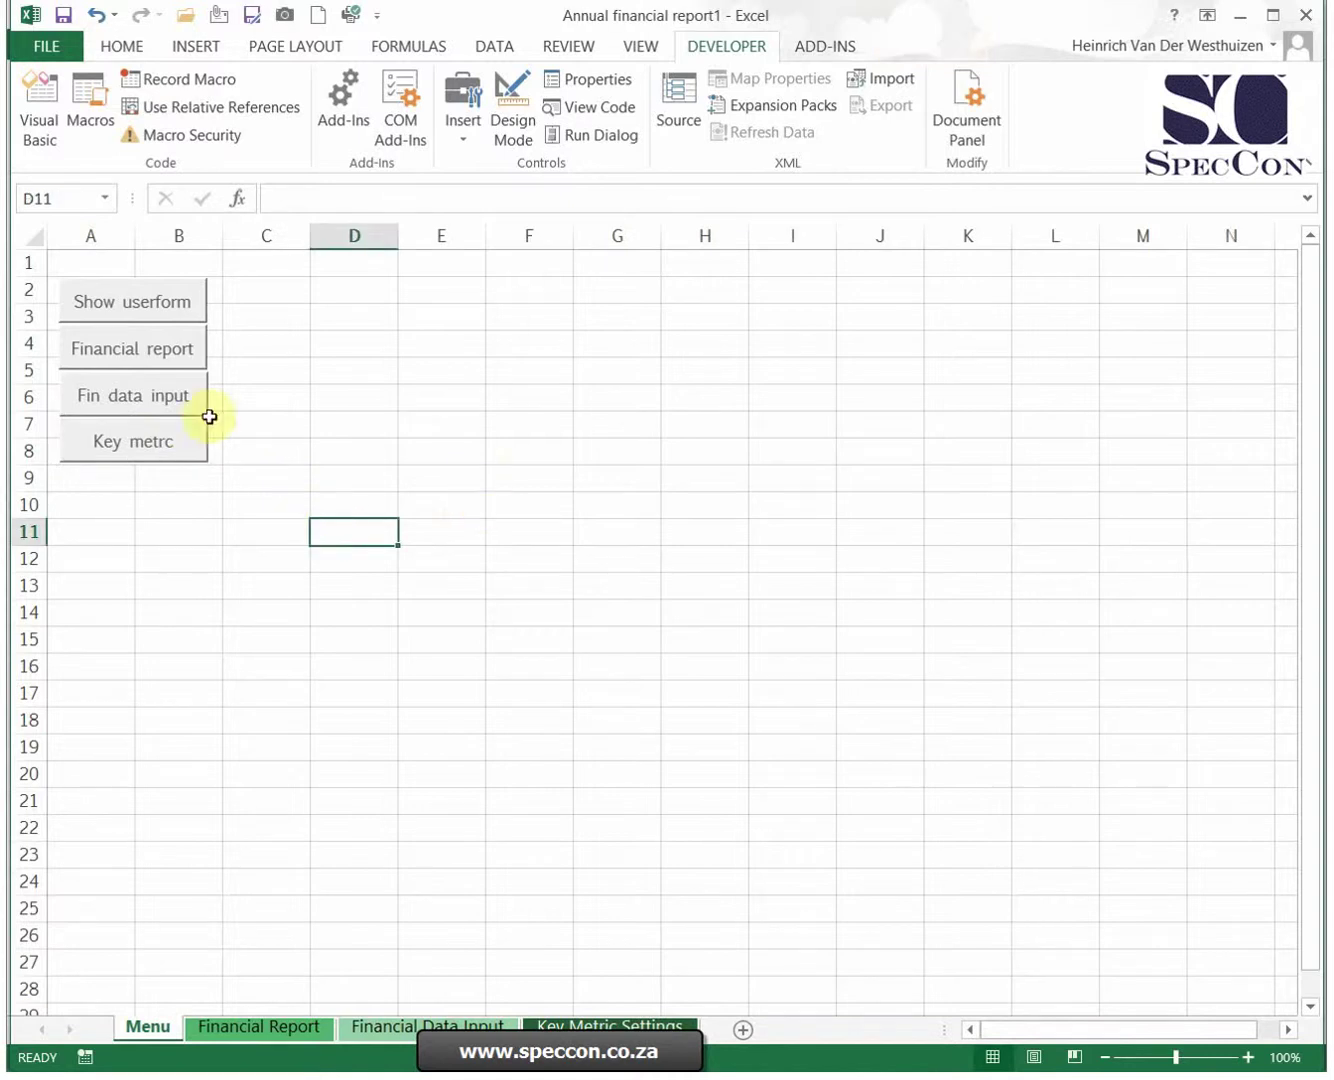
Select all four buttons and widen them together to one equal width
left_click(200, 456, "ctrl")
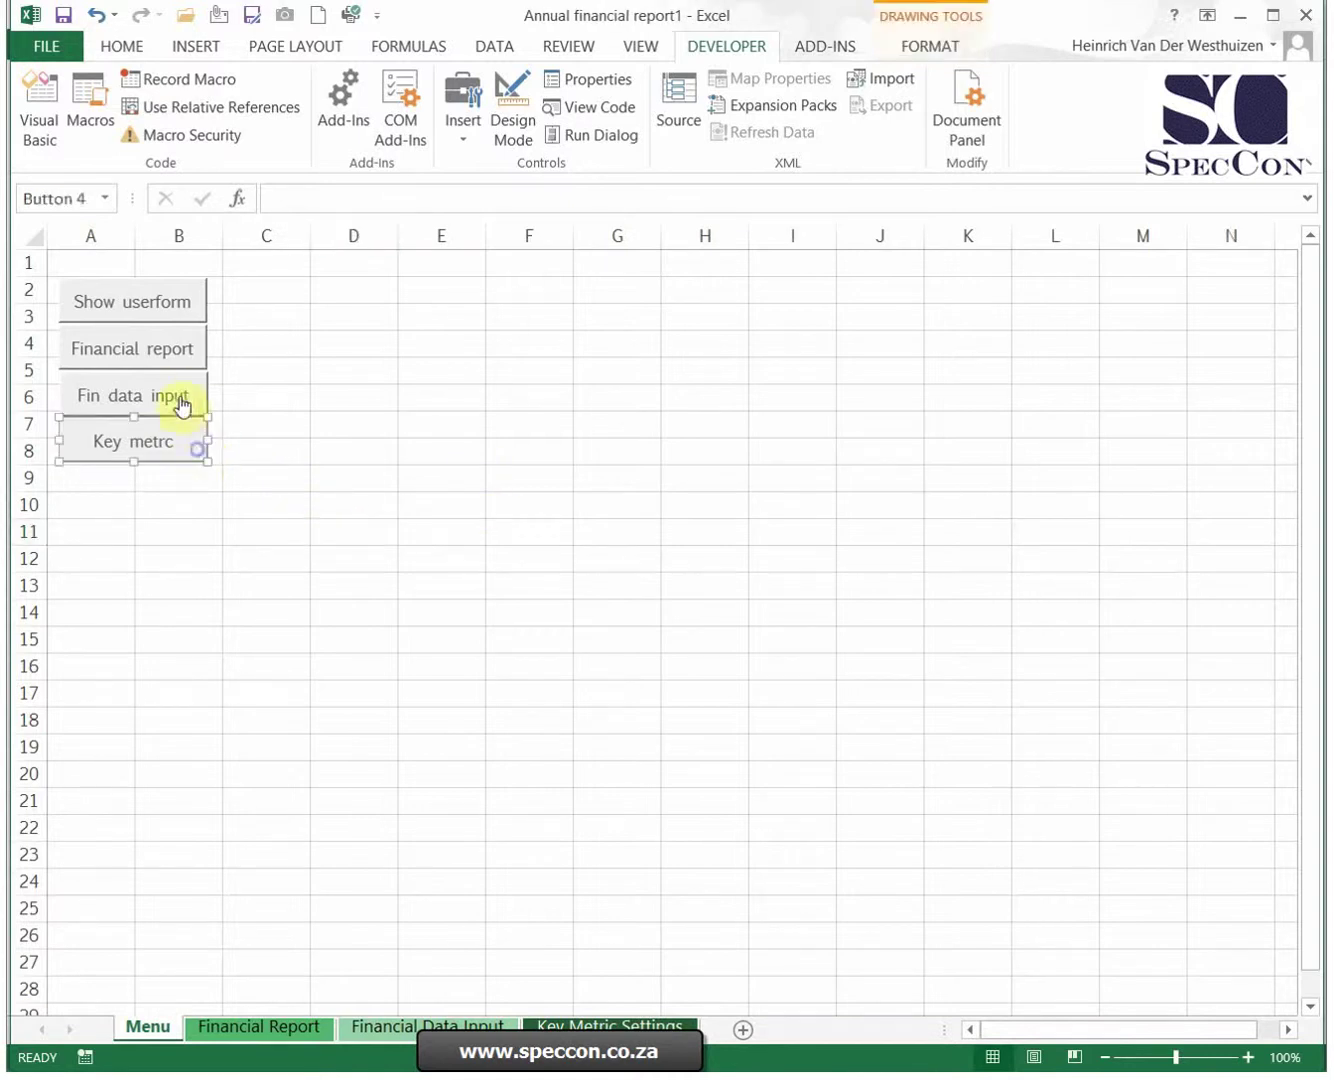
left_click(179, 400, "ctrl")
left_click(176, 356, "ctrl")
left_click(173, 305, "ctrl")
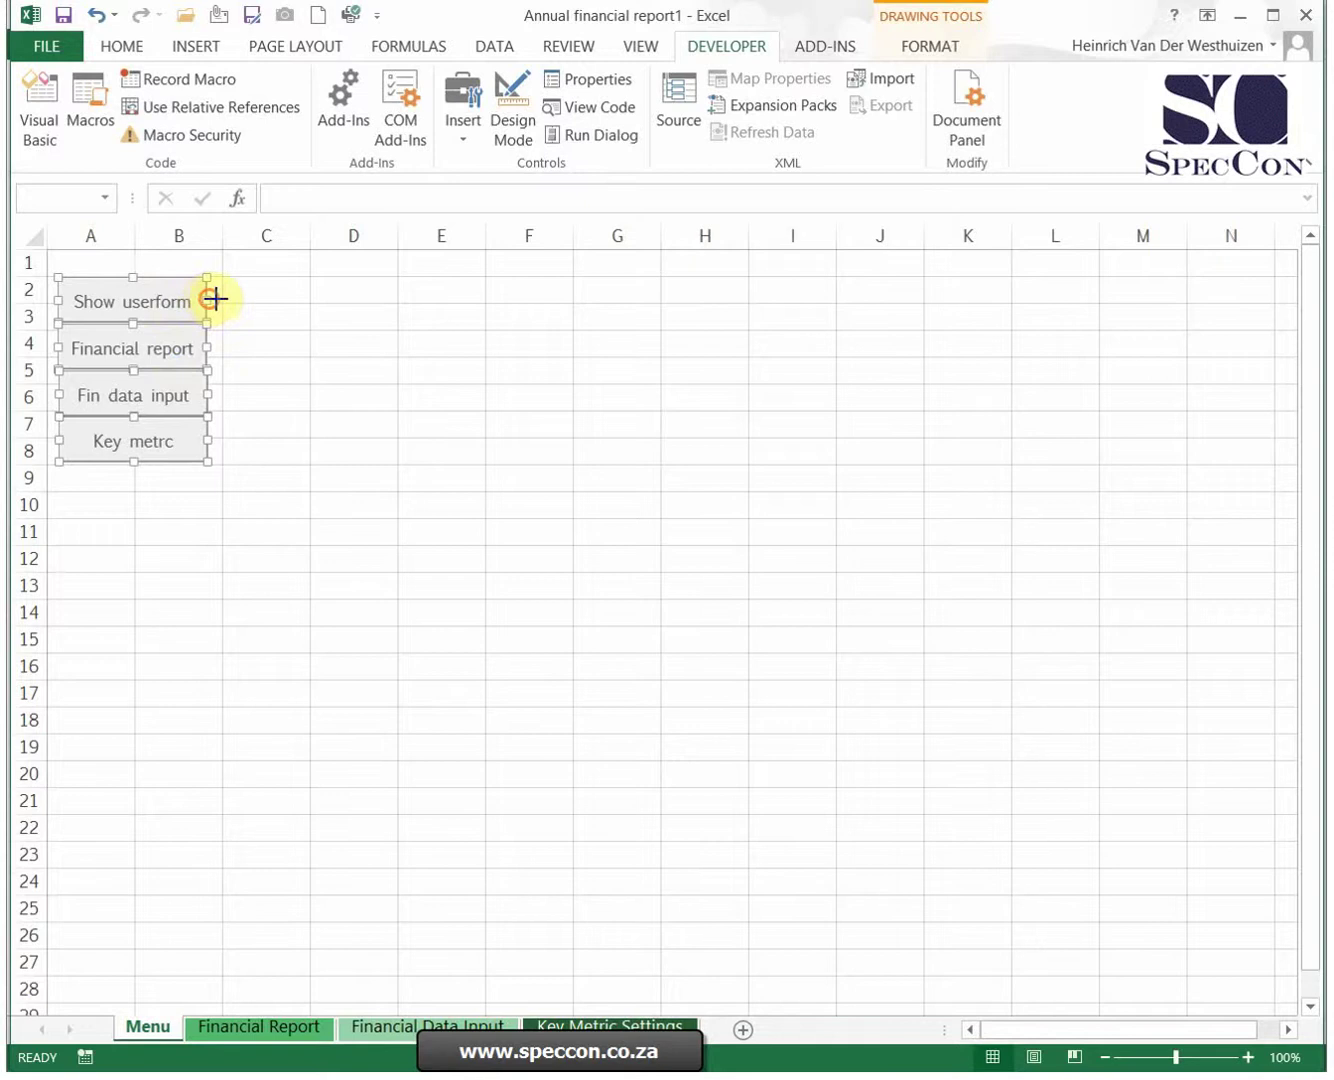
left_click_drag(207, 298, 249, 299)
left_click(588, 498)
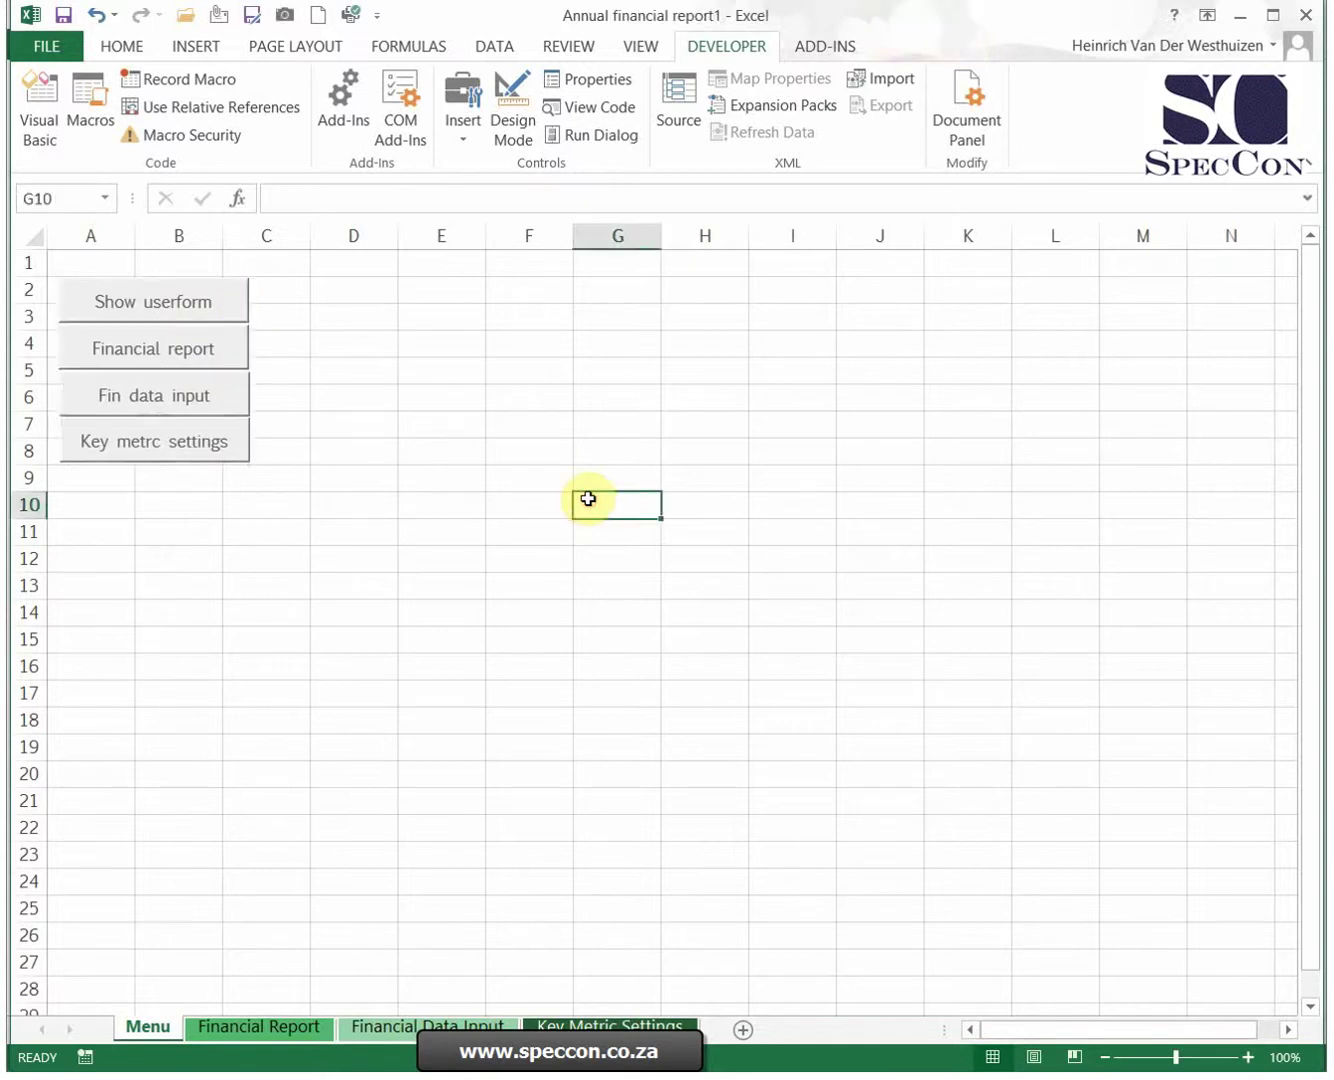
left_click(537, 407)
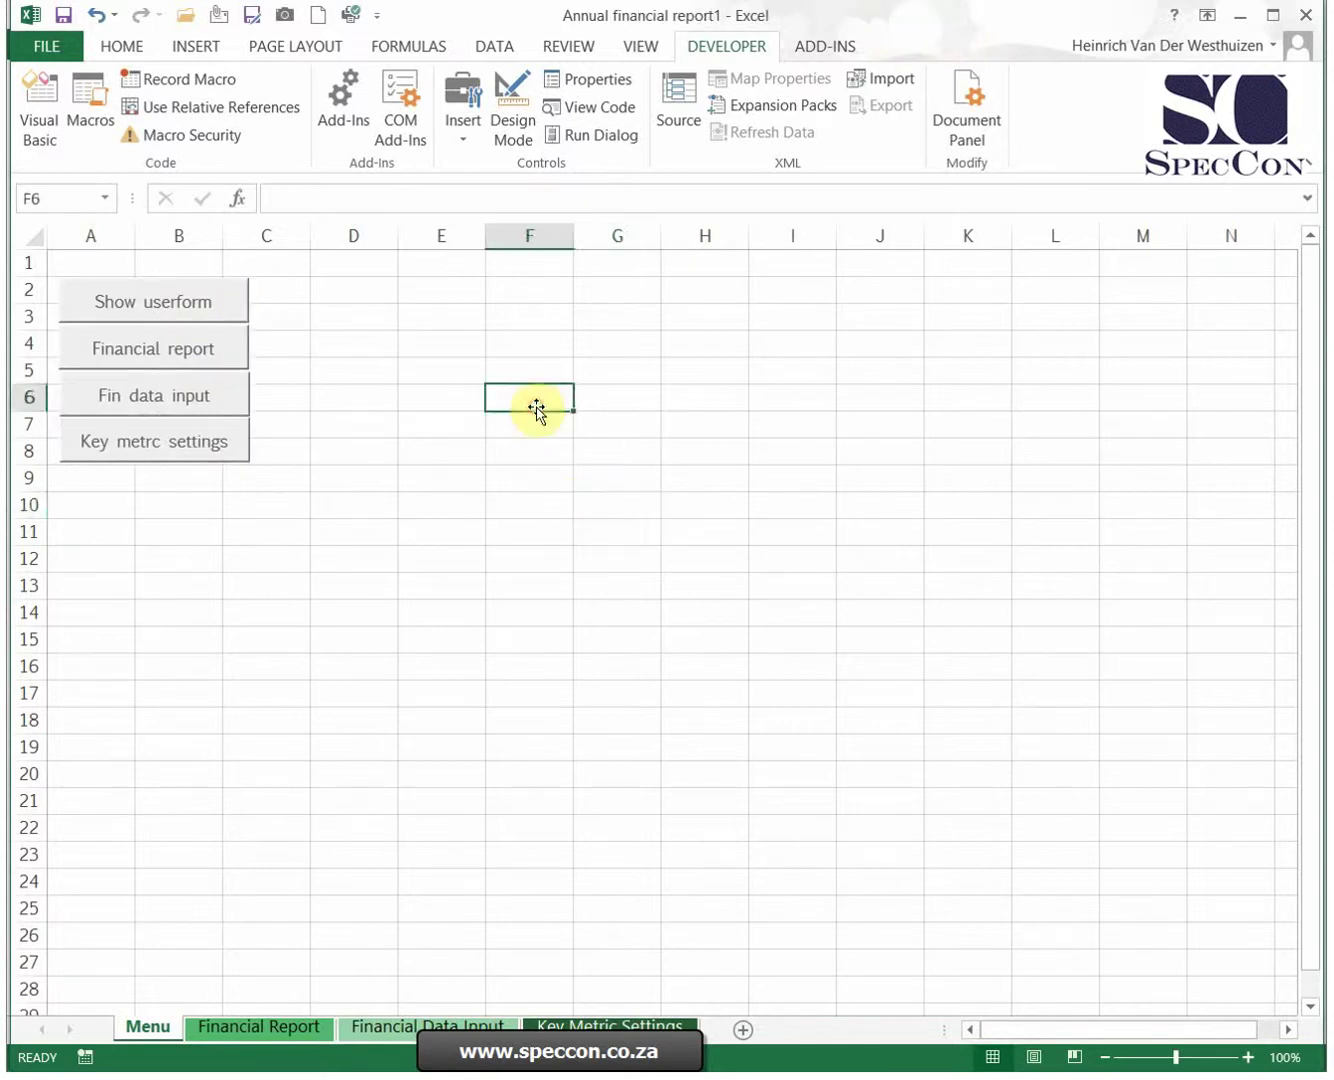
left_click(358, 231)
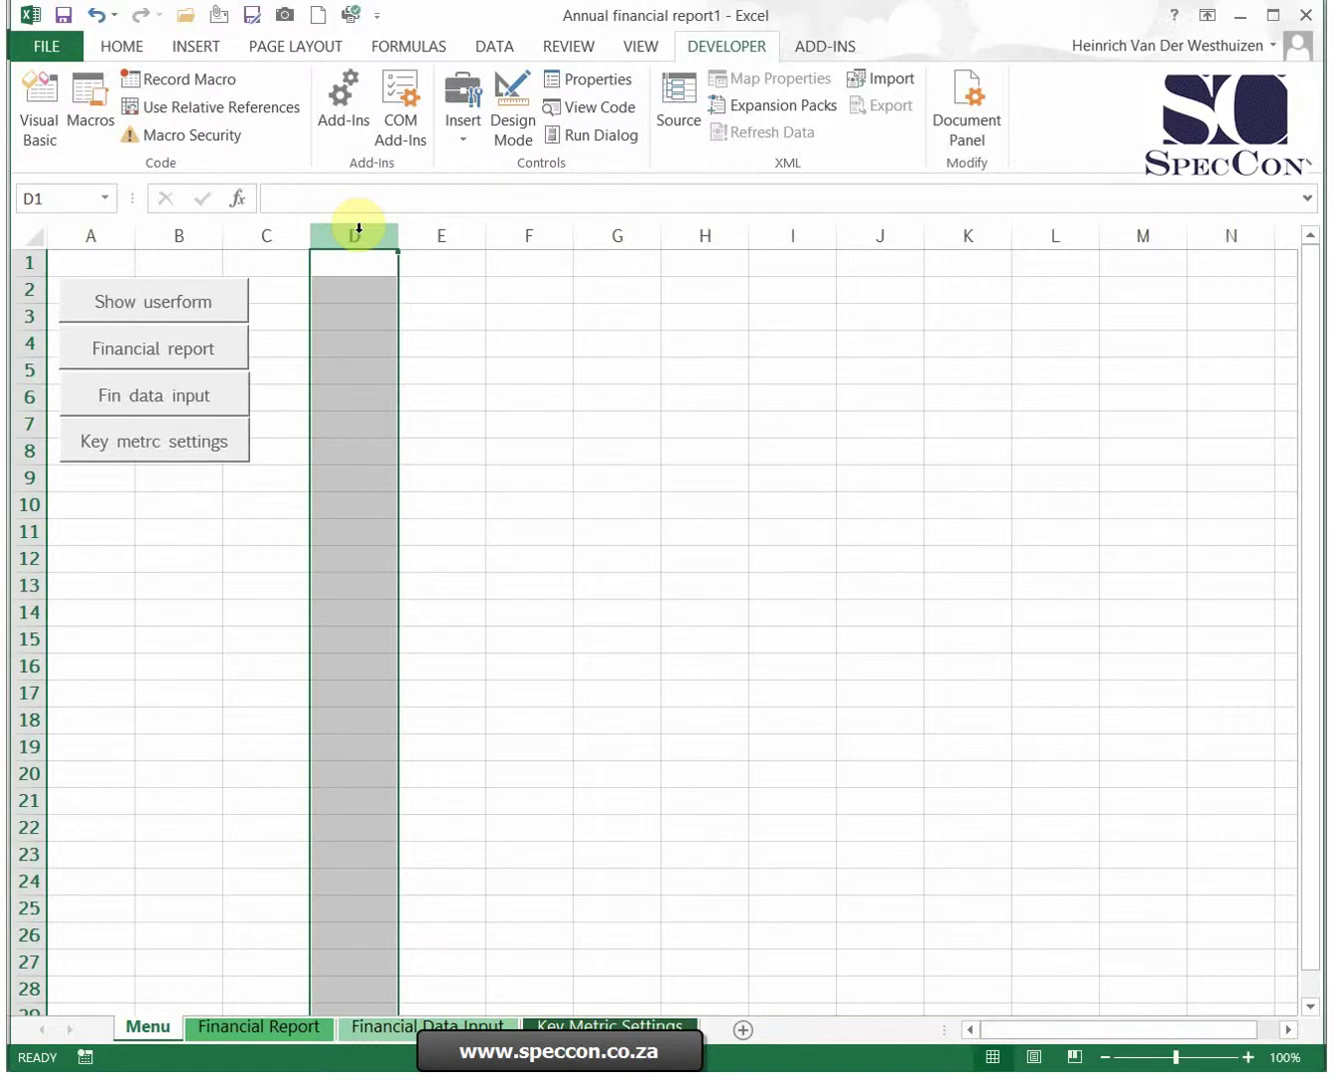
Hide columns D through XFD on the Menu sheet
key("End")
key("shift+Right")
right_click(358, 233)
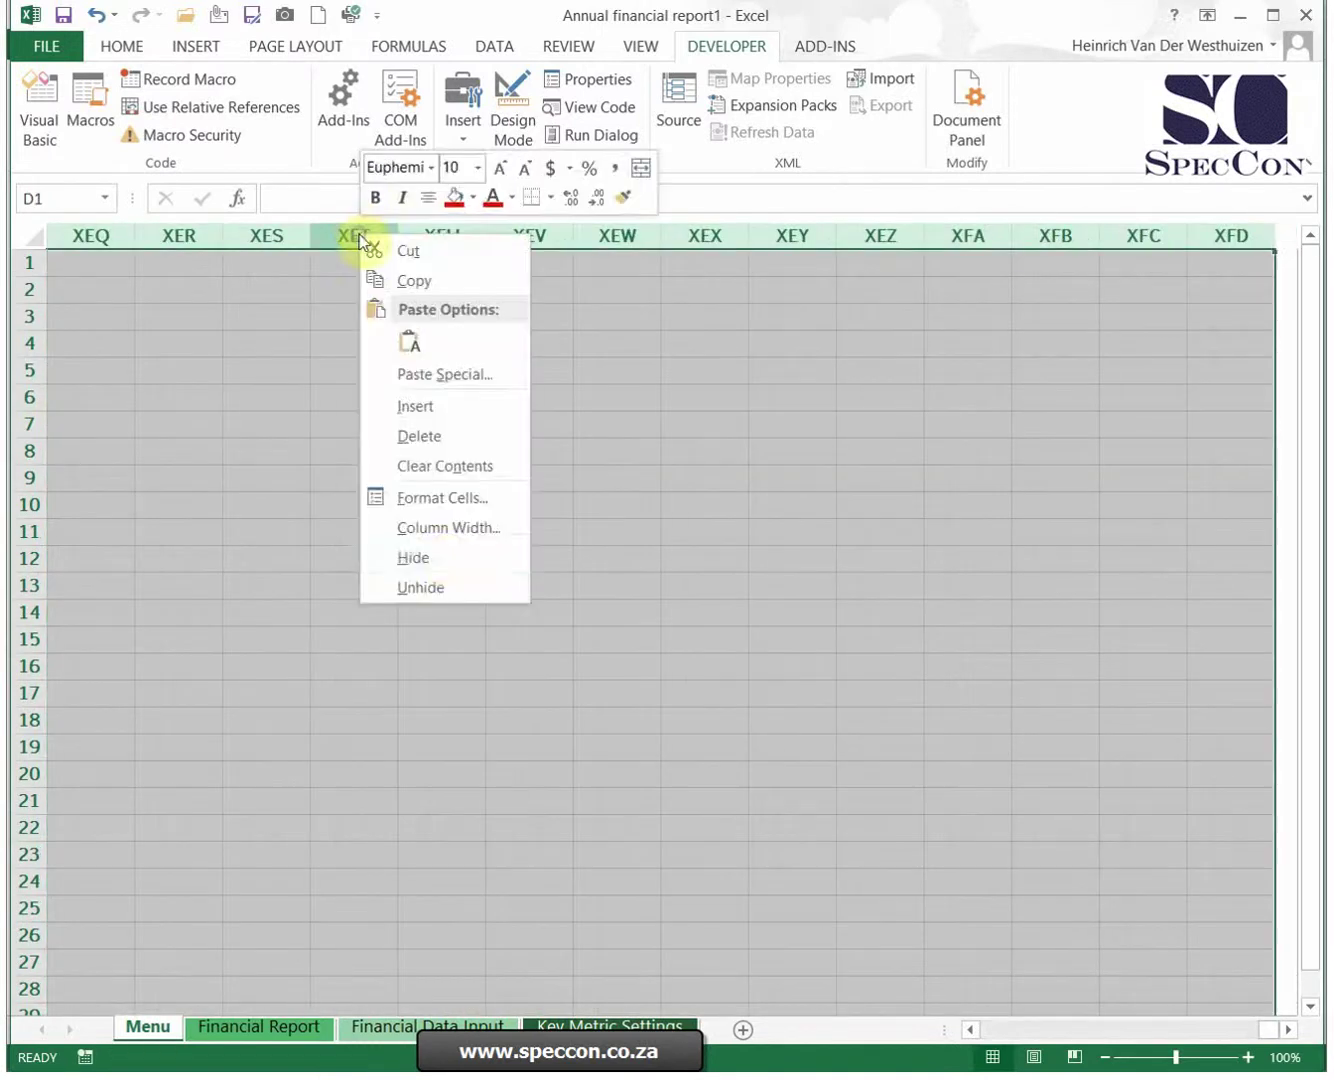
left_click(445, 558)
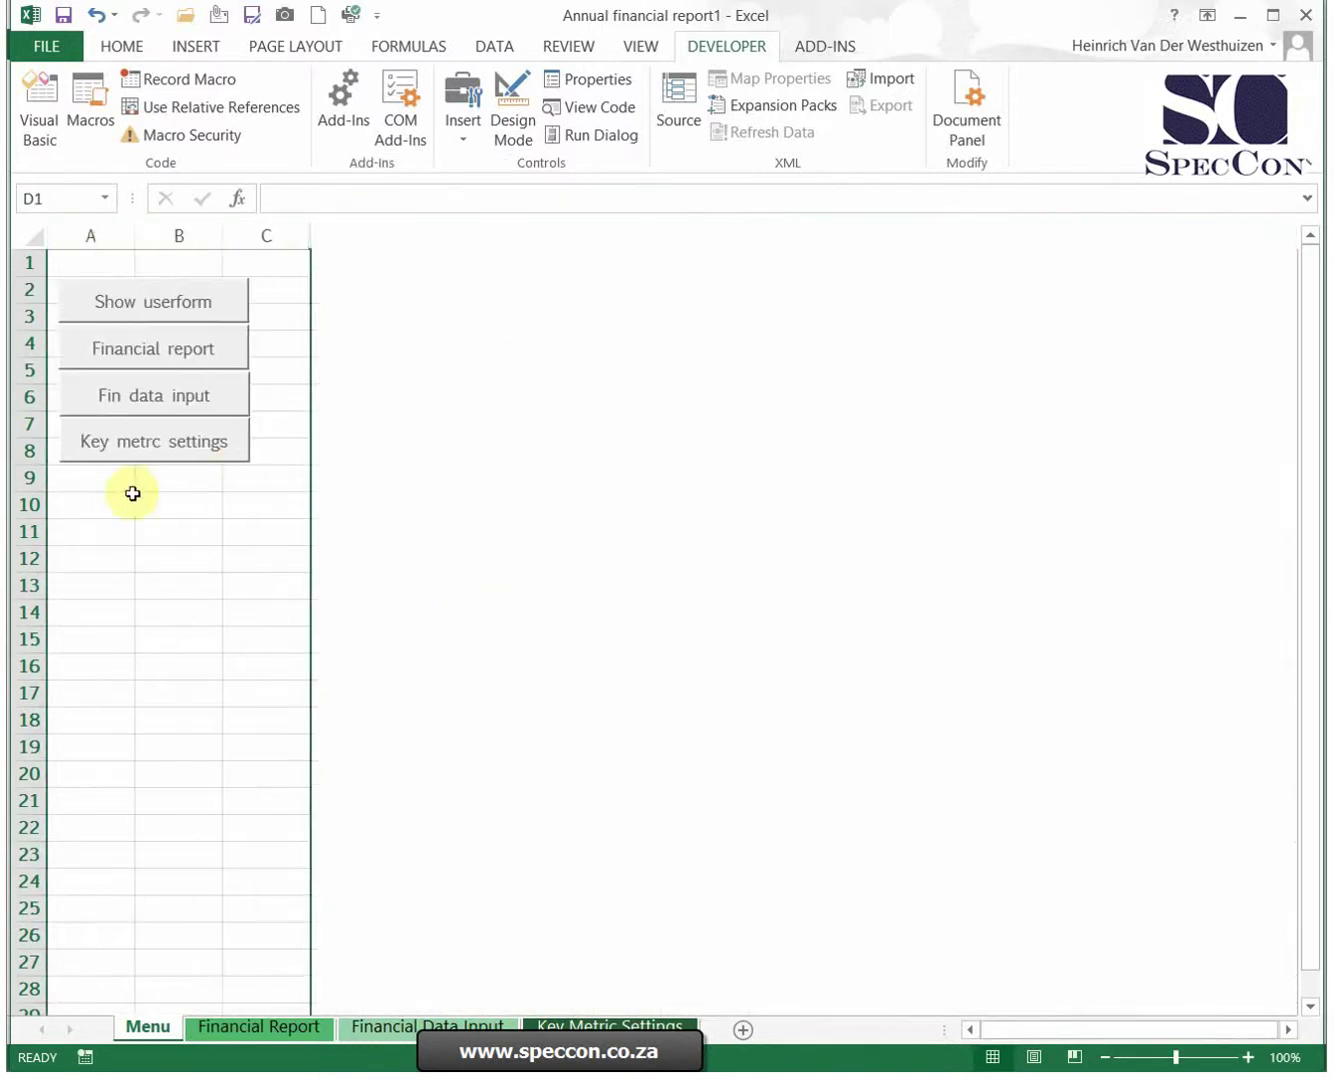
Hide rows 13 through the last row of the Menu sheet
left_click(25, 507)
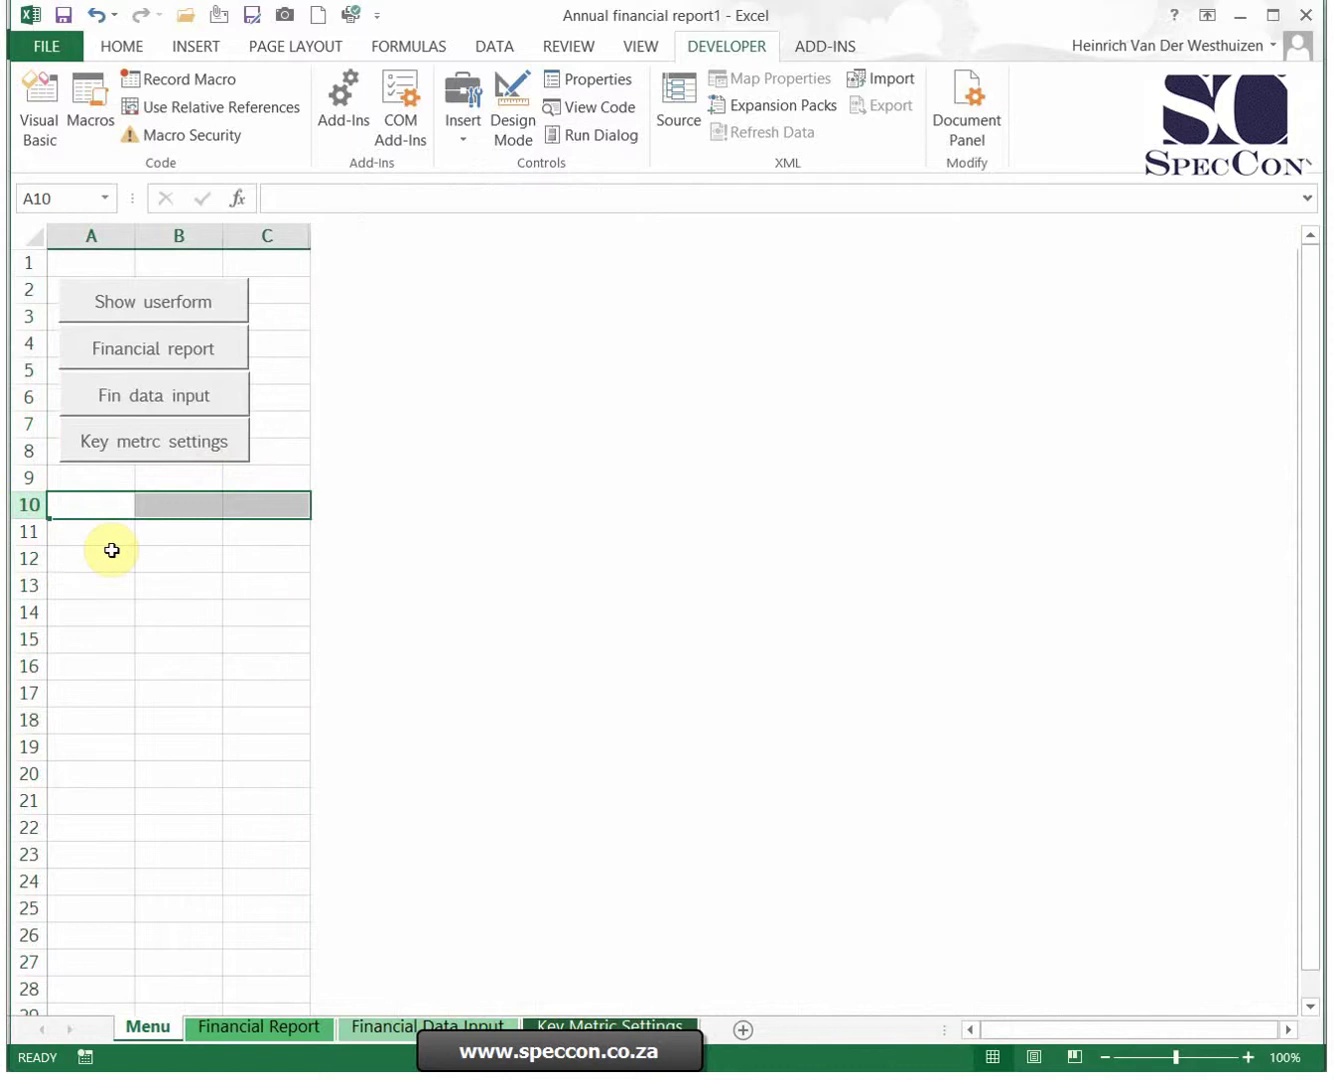
left_click(30, 585)
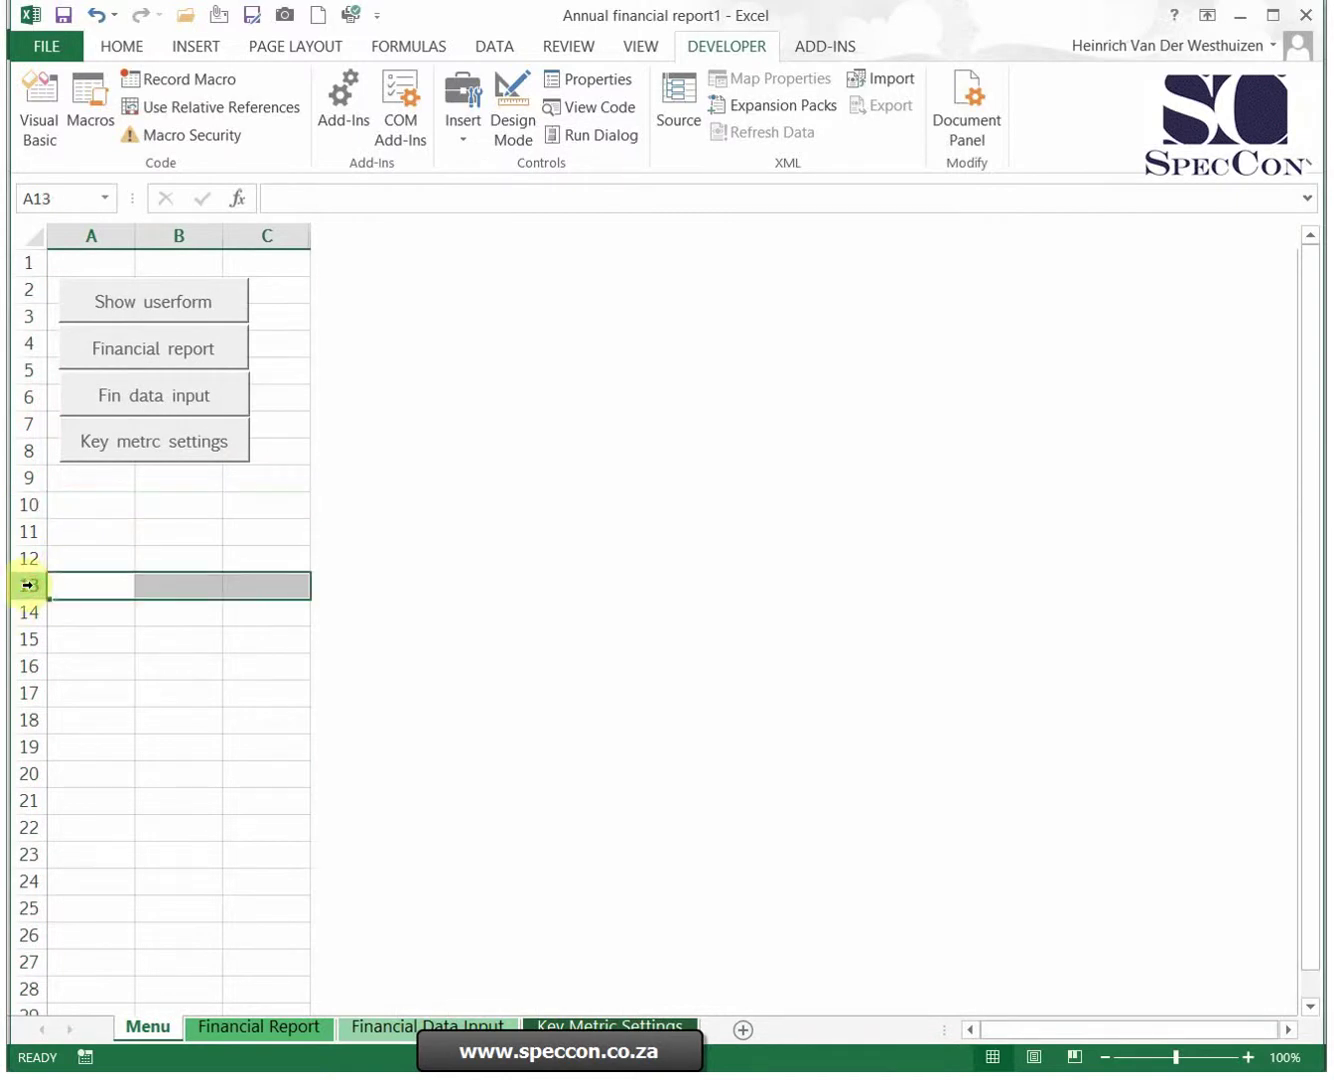
key("ctrl+shift+Down")
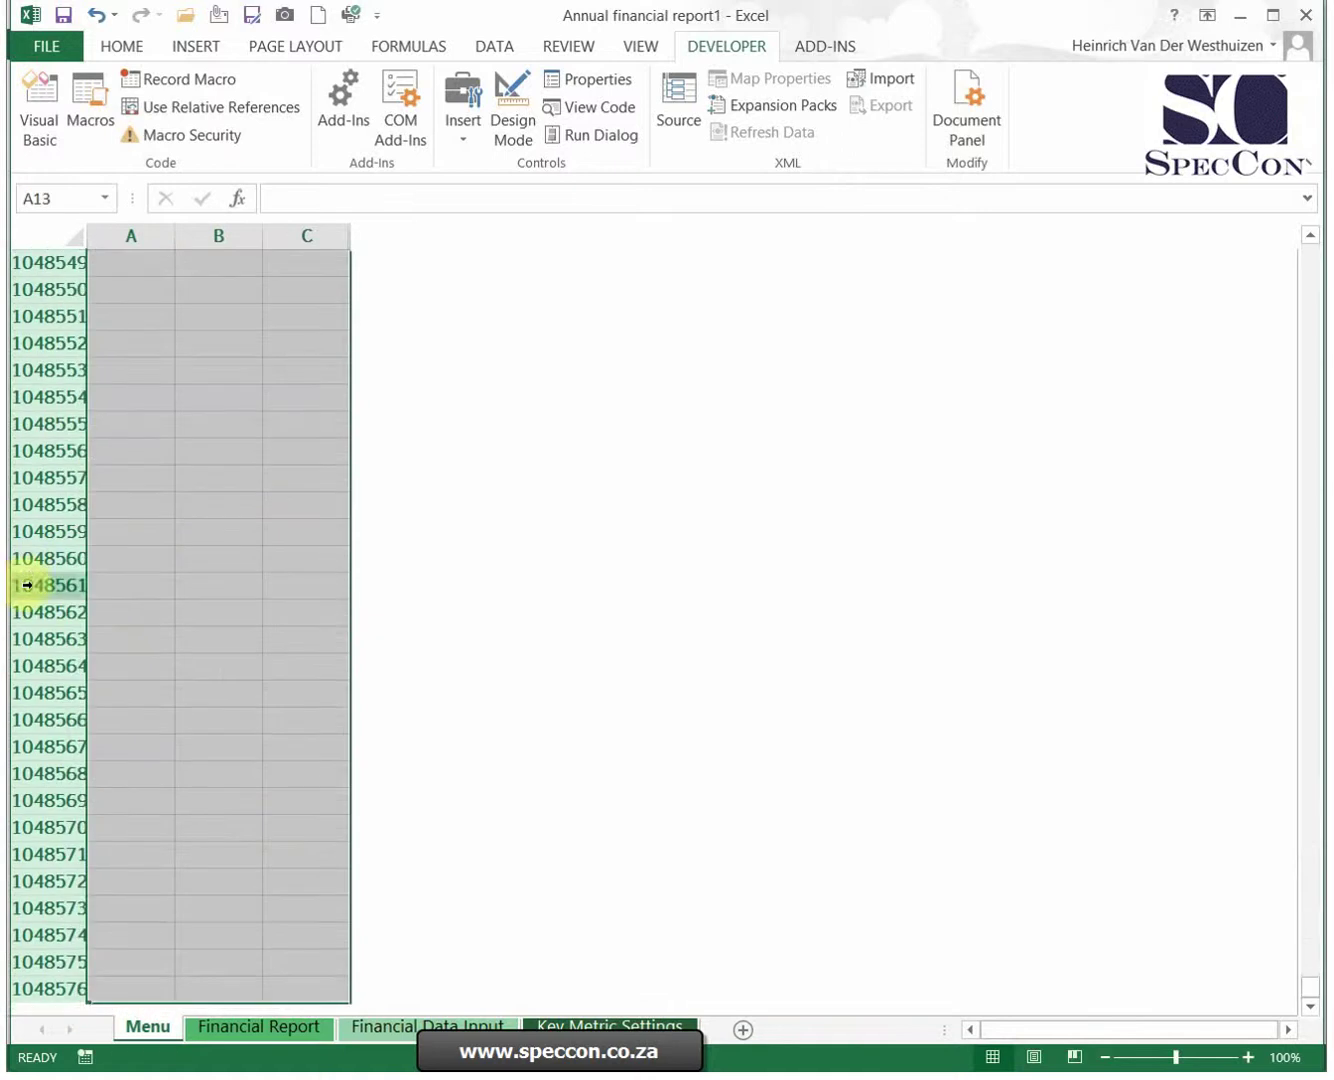
right_click(40, 595)
left_click(188, 927)
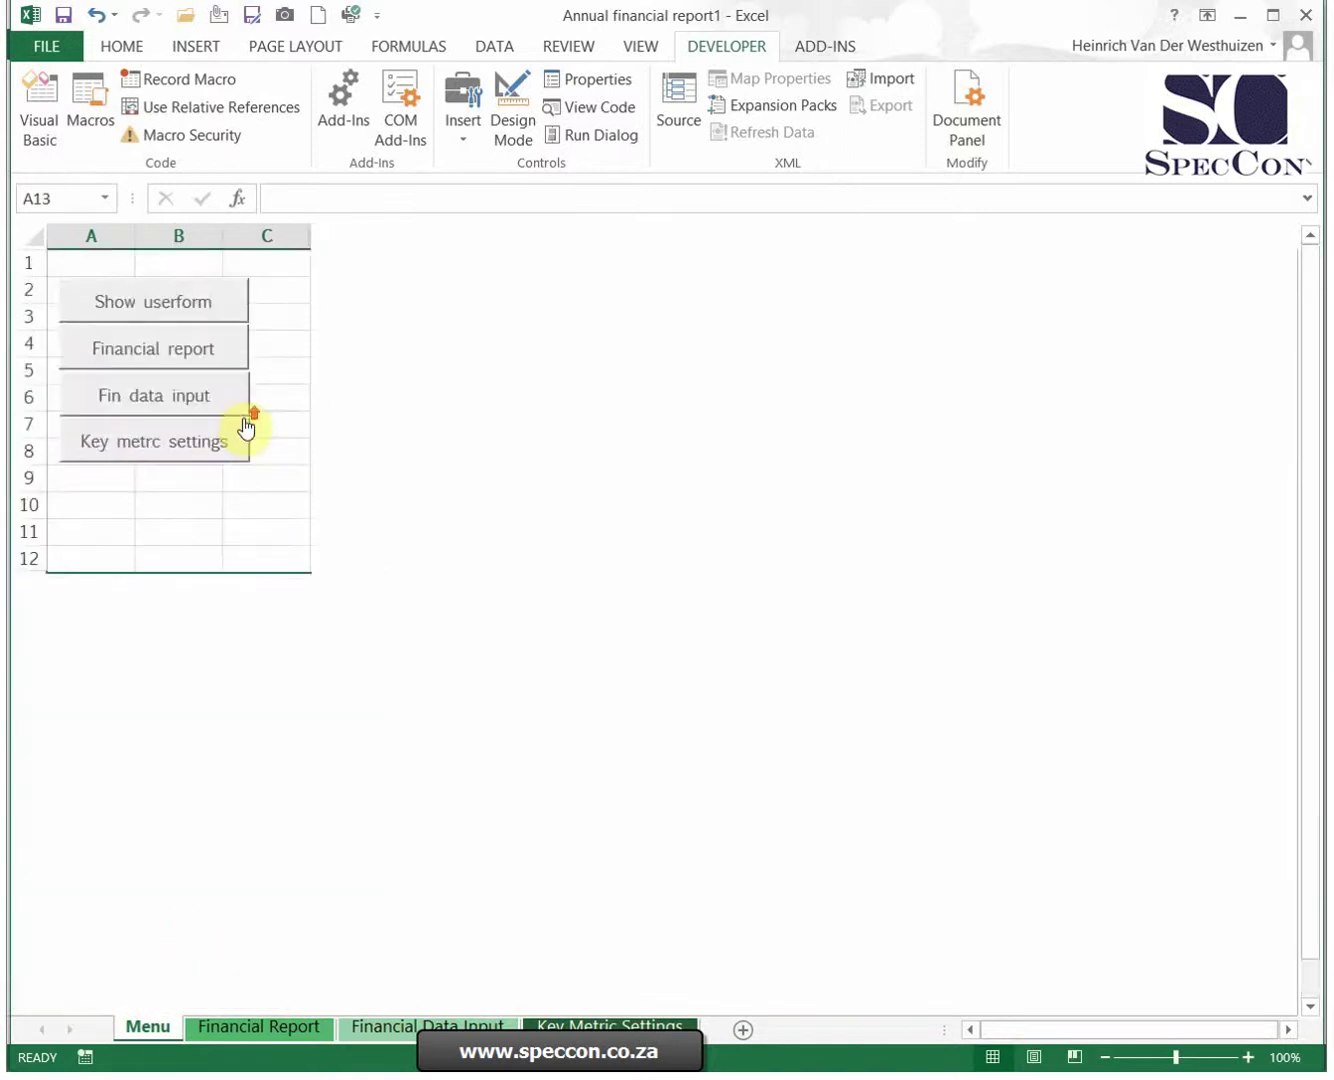
left_click(240, 505)
Select the Key metrc settings, Fin data input, Financial report and Show userform buttons together
left_click(215, 440, "ctrl")
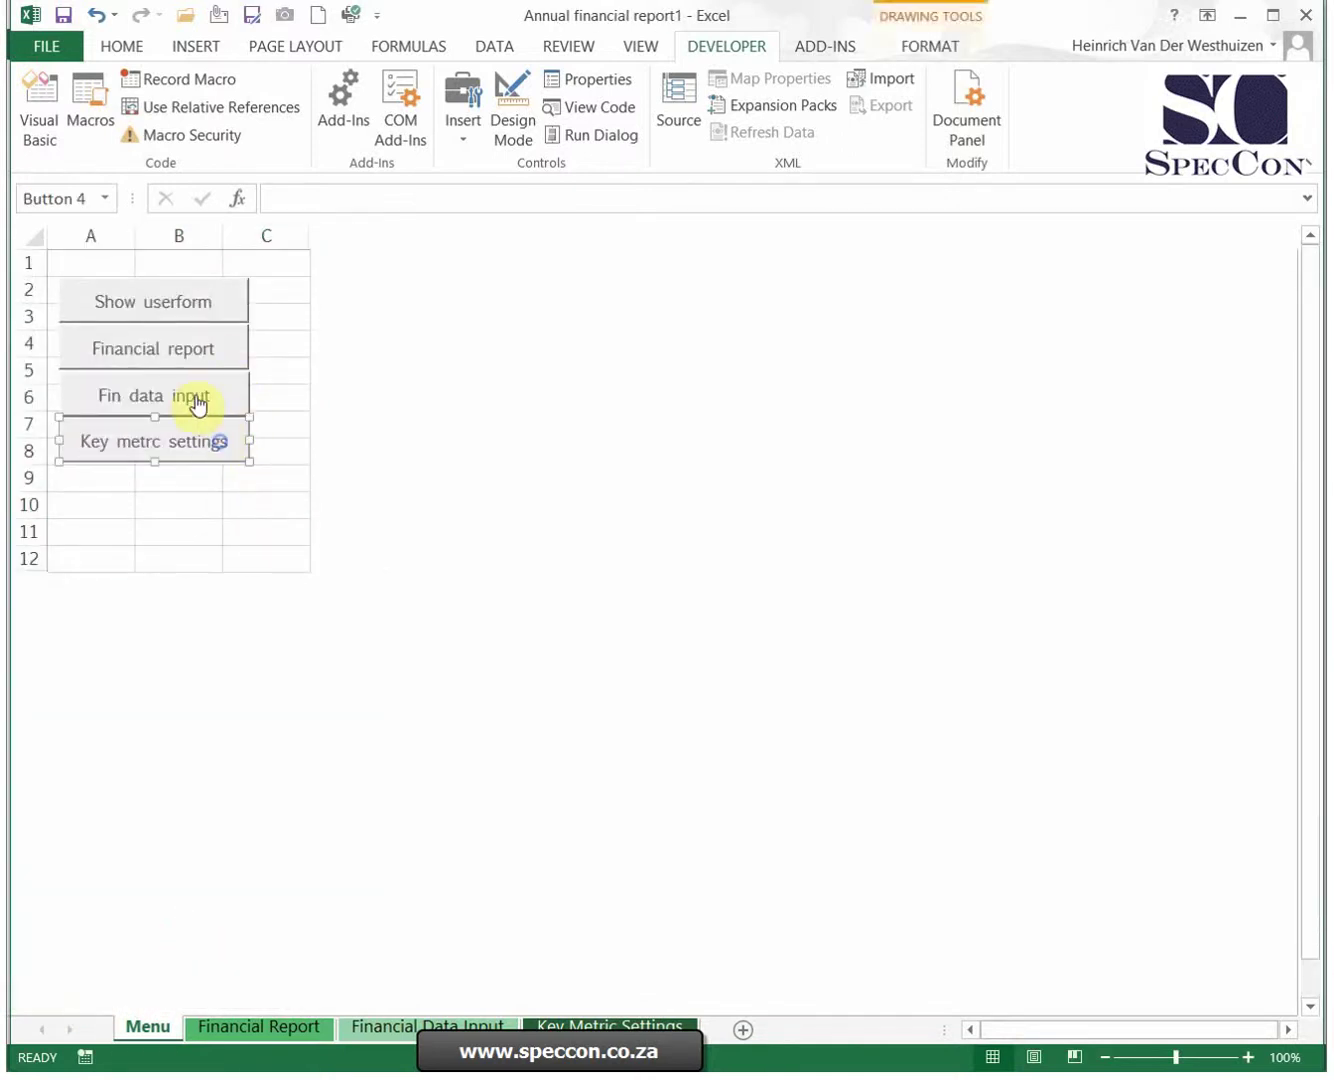
left_click(195, 398, "ctrl")
left_click(197, 349, "ctrl")
left_click(191, 301, "ctrl")
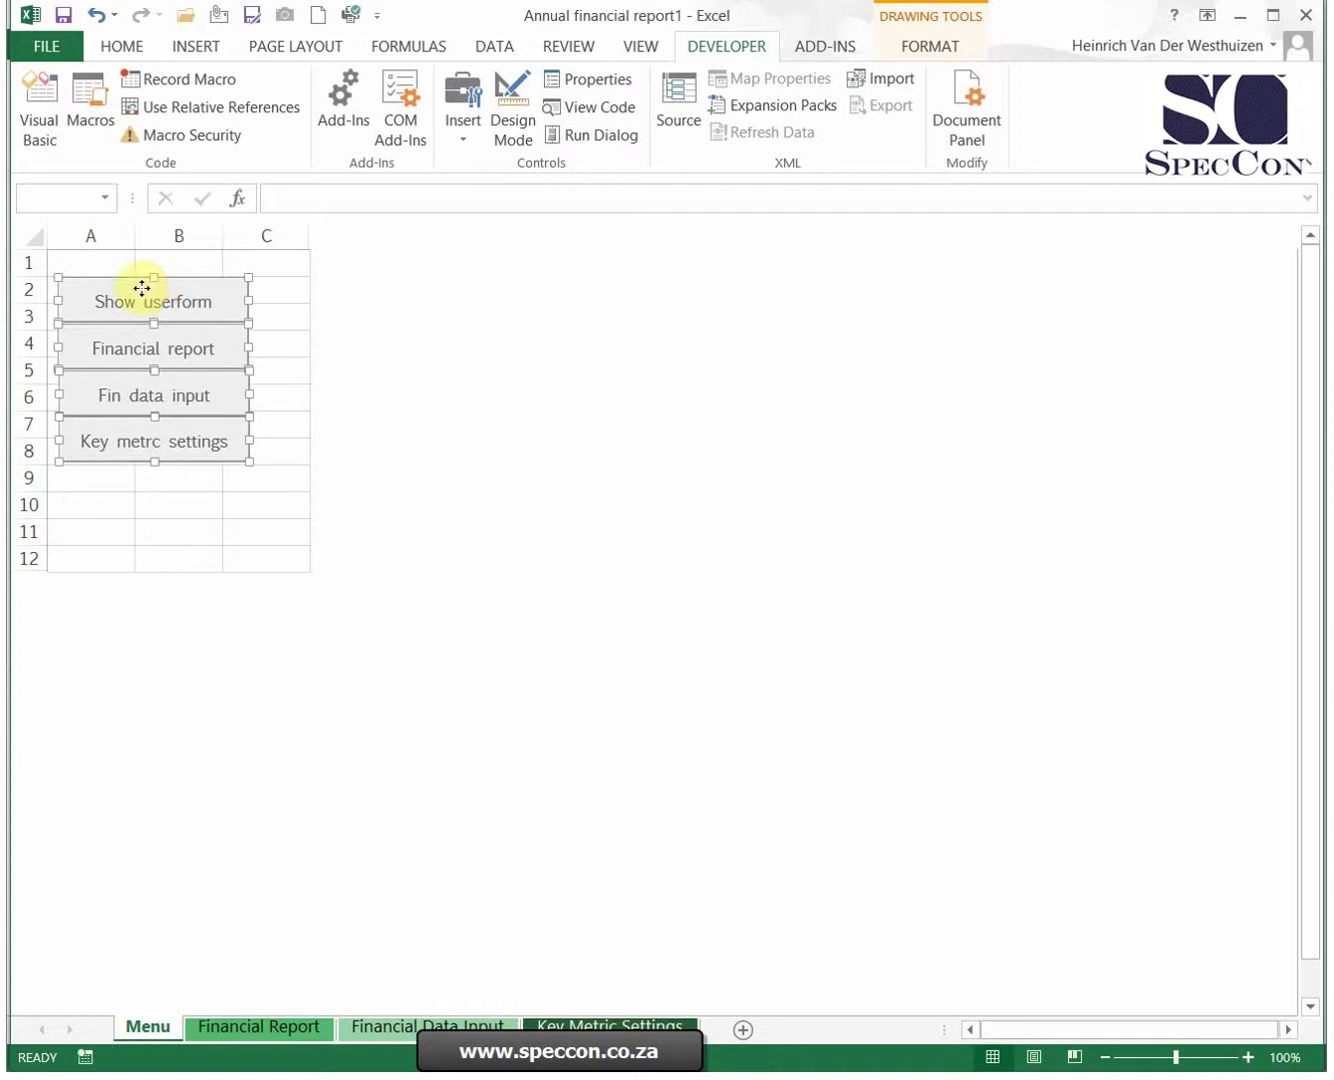
Move the four buttons down to rows 5–11 and merge-and-centre cells A1:C2
left_click_drag(142, 288, 162, 371)
left_click(179, 309)
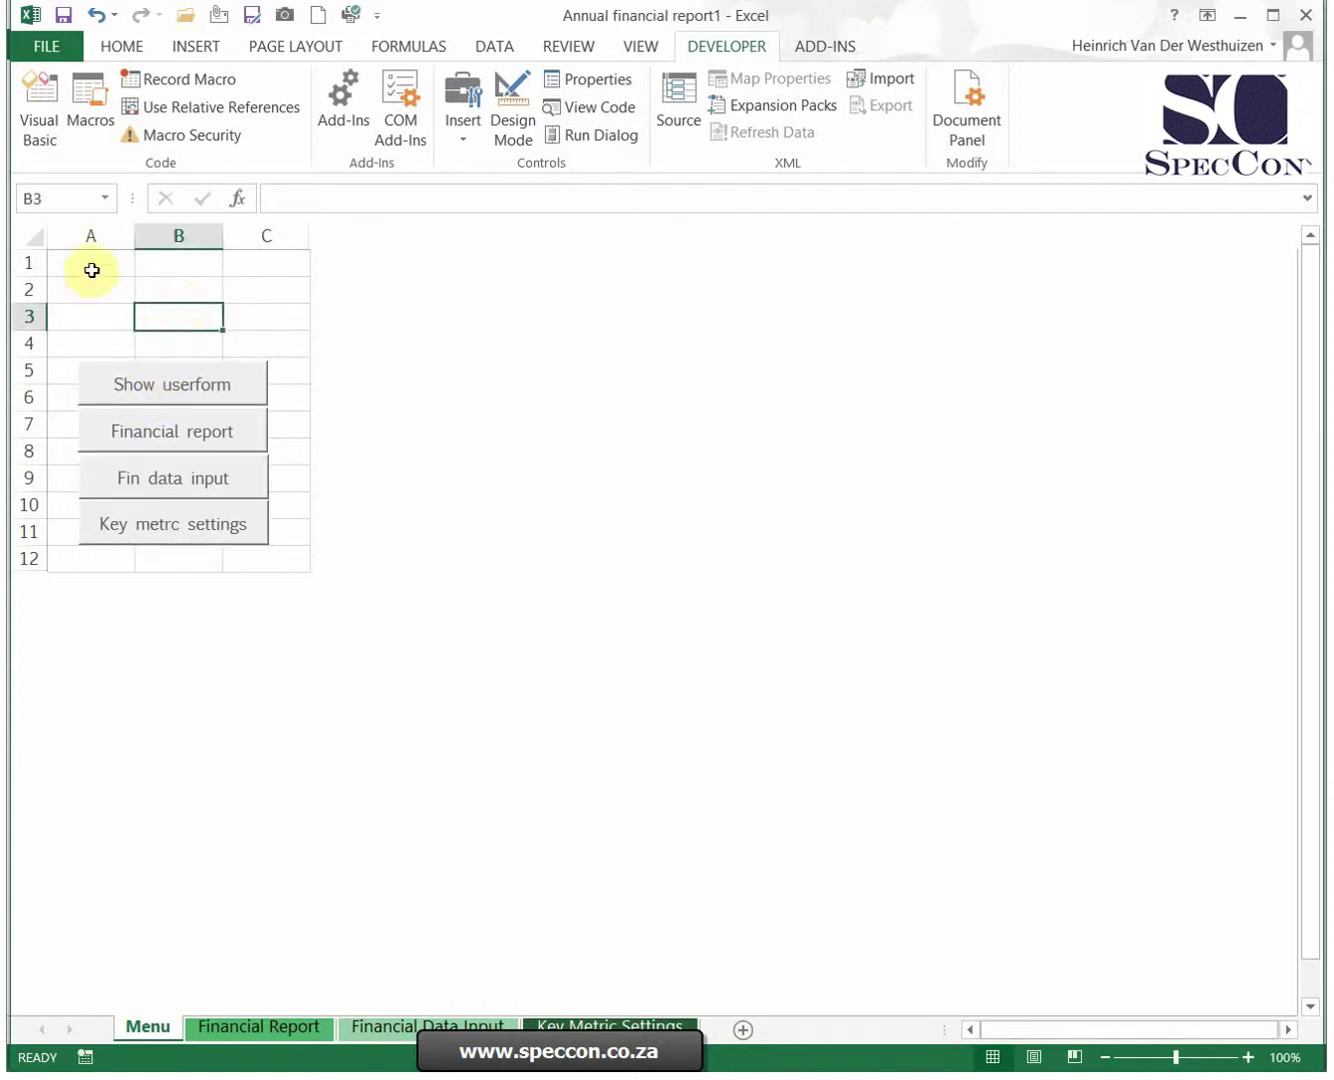
left_click_drag(91, 268, 253, 289)
left_click(120, 46)
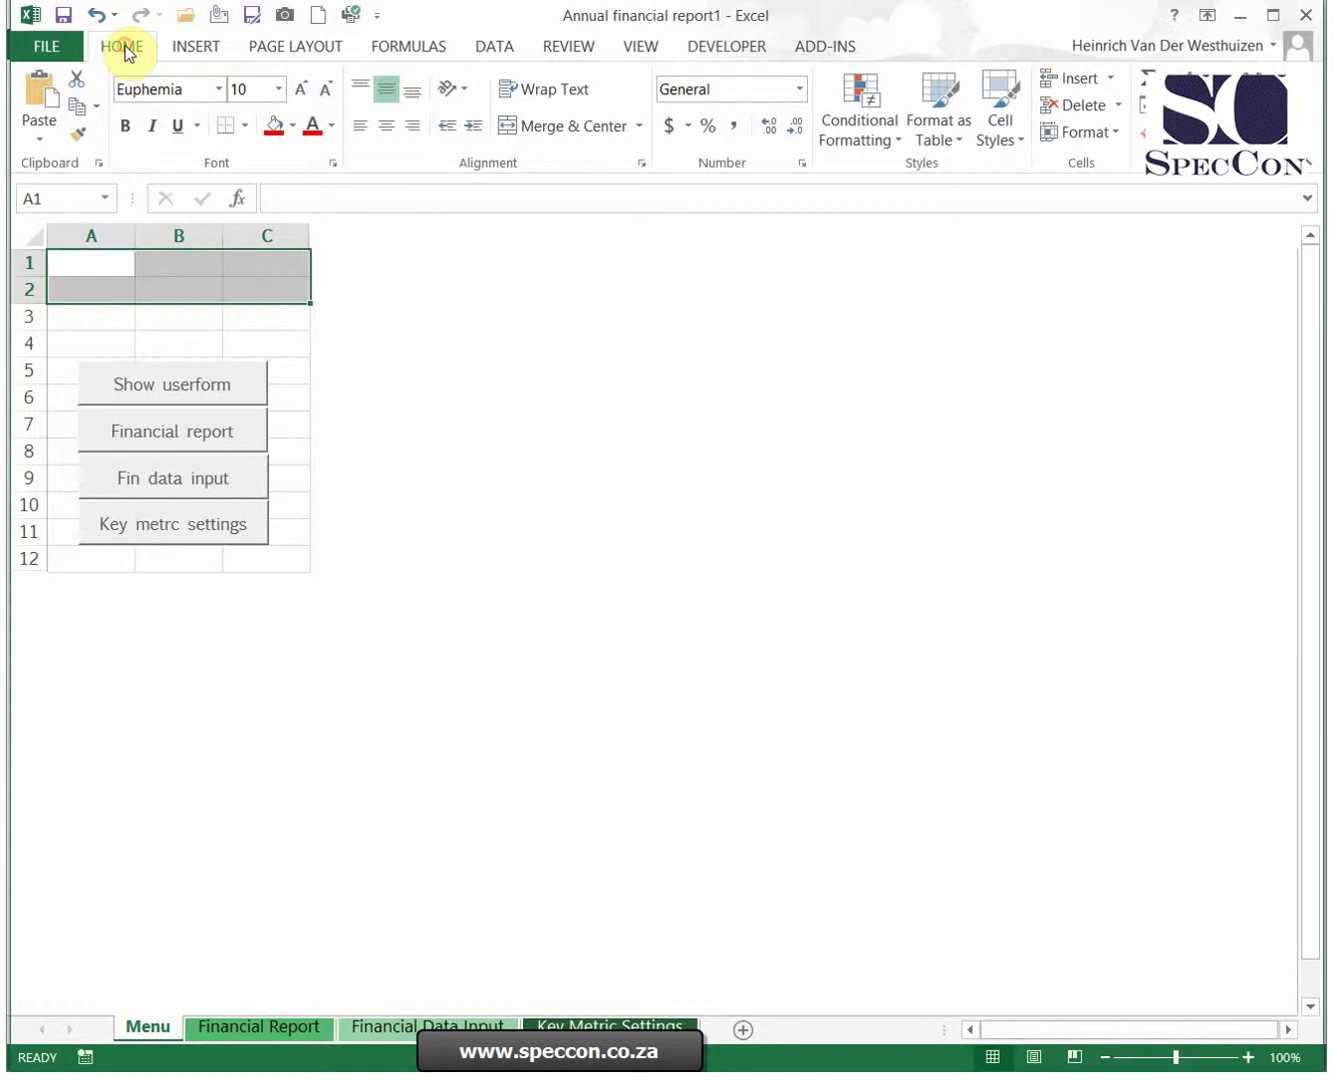
left_click(547, 128)
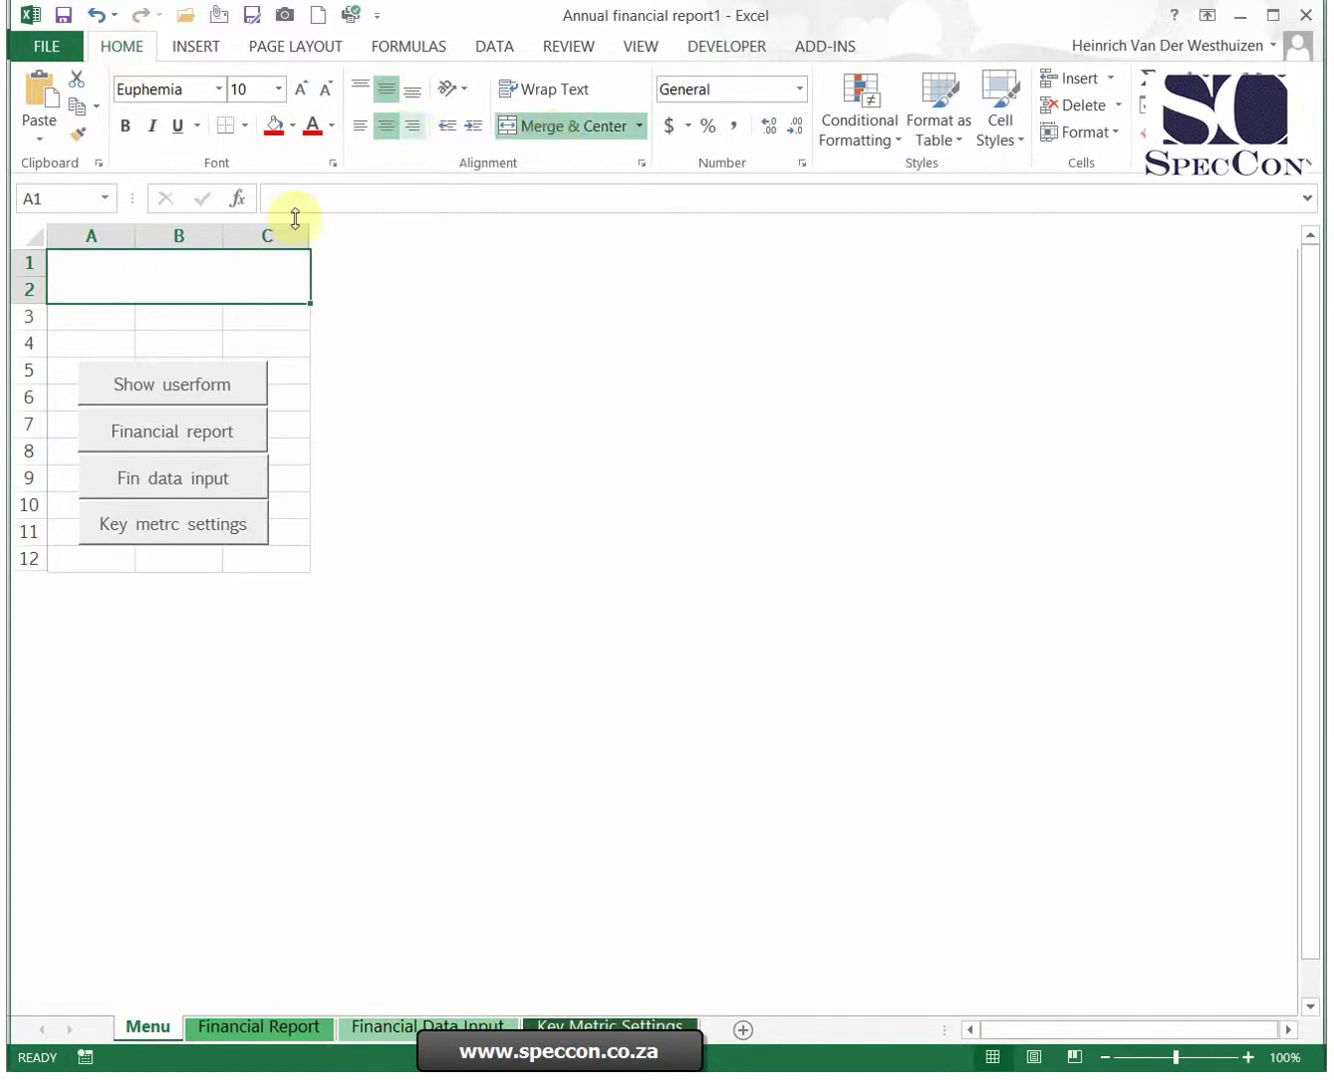
Enter the heading 'Financial Reports' in the merged A1:C2 cell
type("Fin")
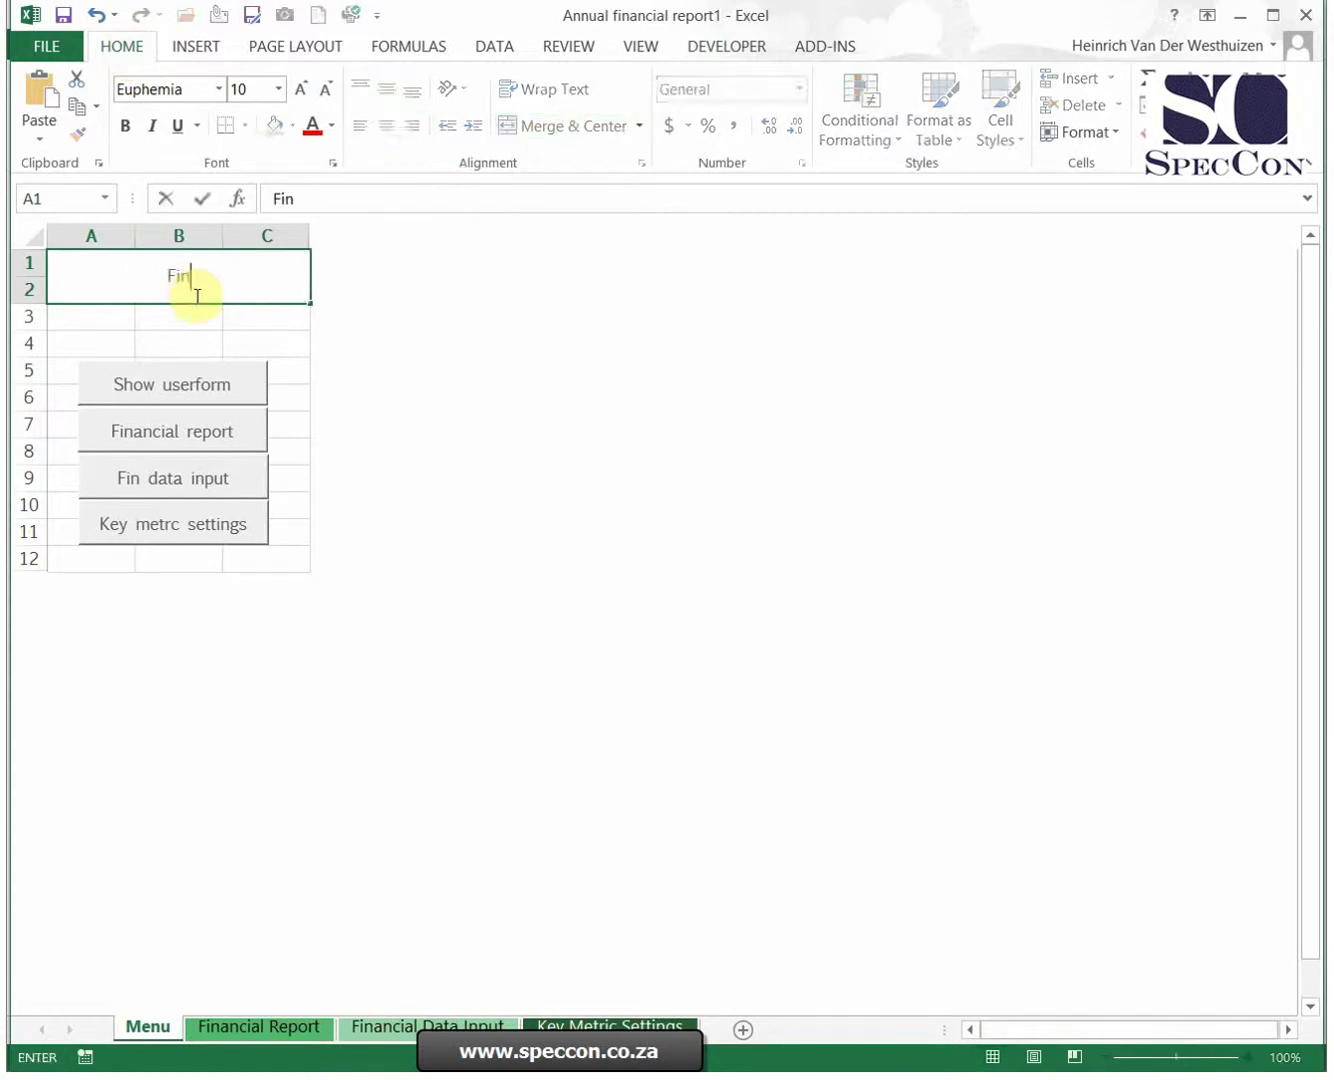
type("cial r")
key("BackSpace")
key("BackSpace")
type("r")
key("BackSpace")
type("Repor")
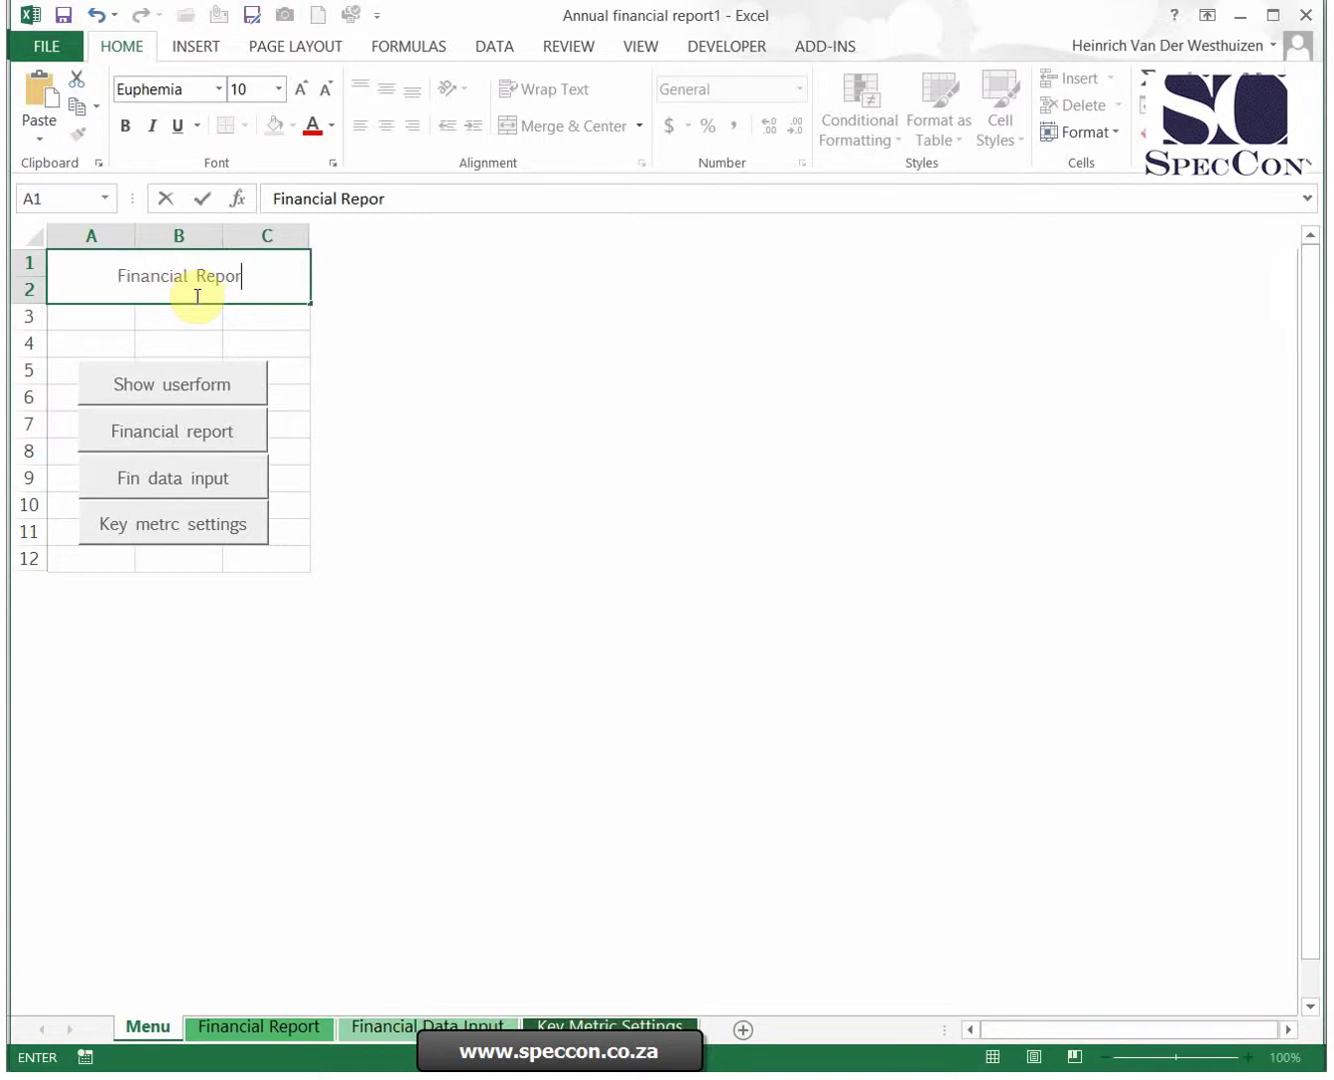
type("ts")
left_click(260, 318)
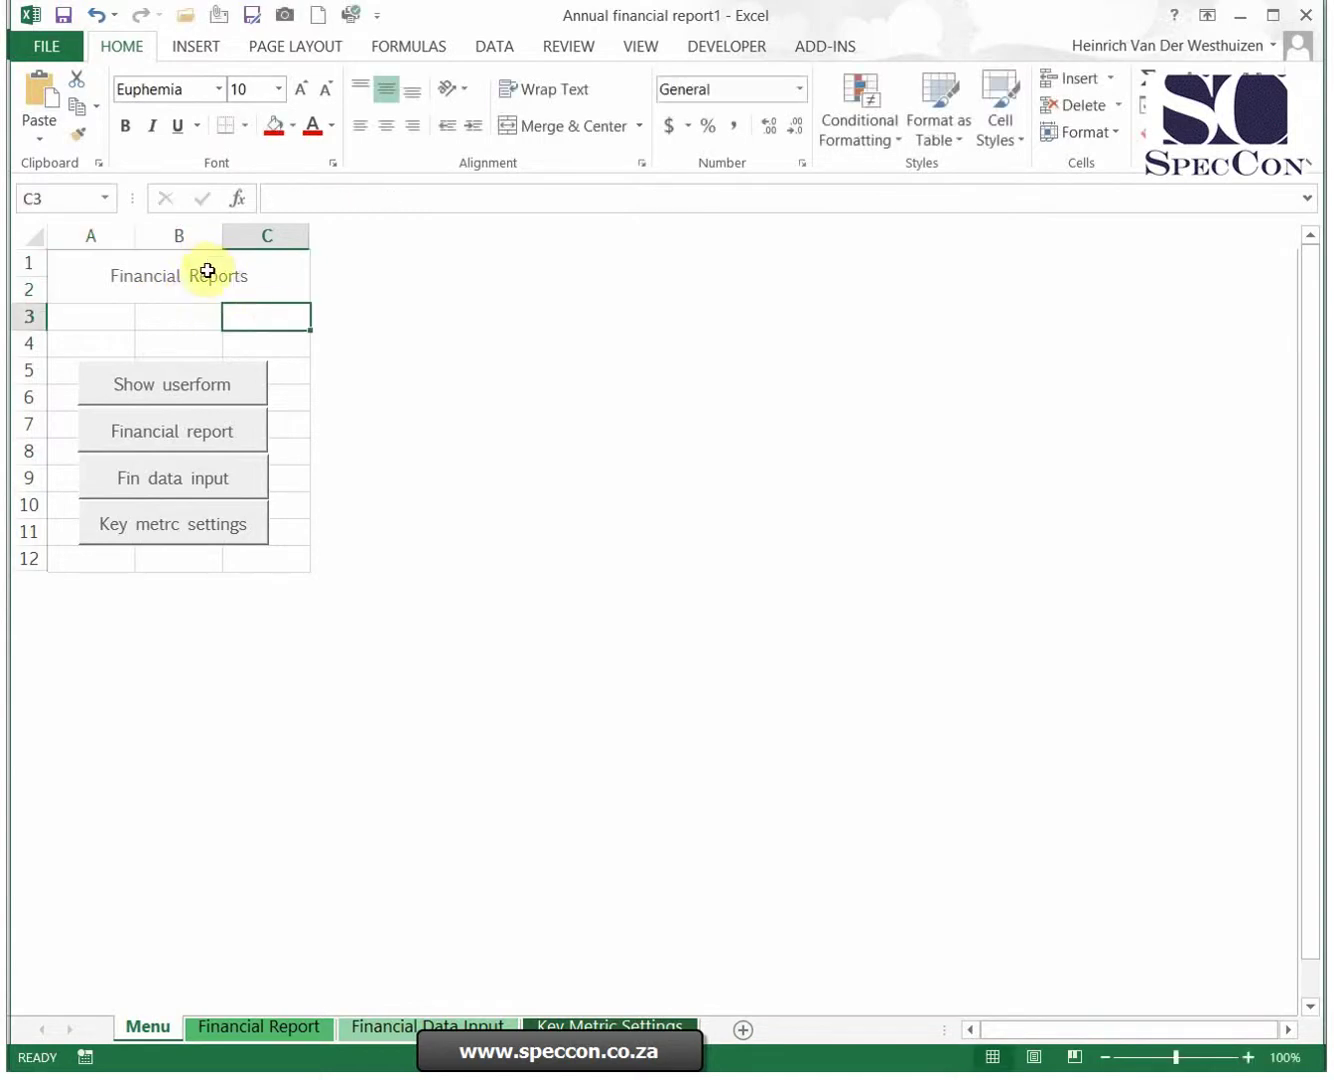
Format the heading bold with a light gold font colour and green fill
left_click(203, 272)
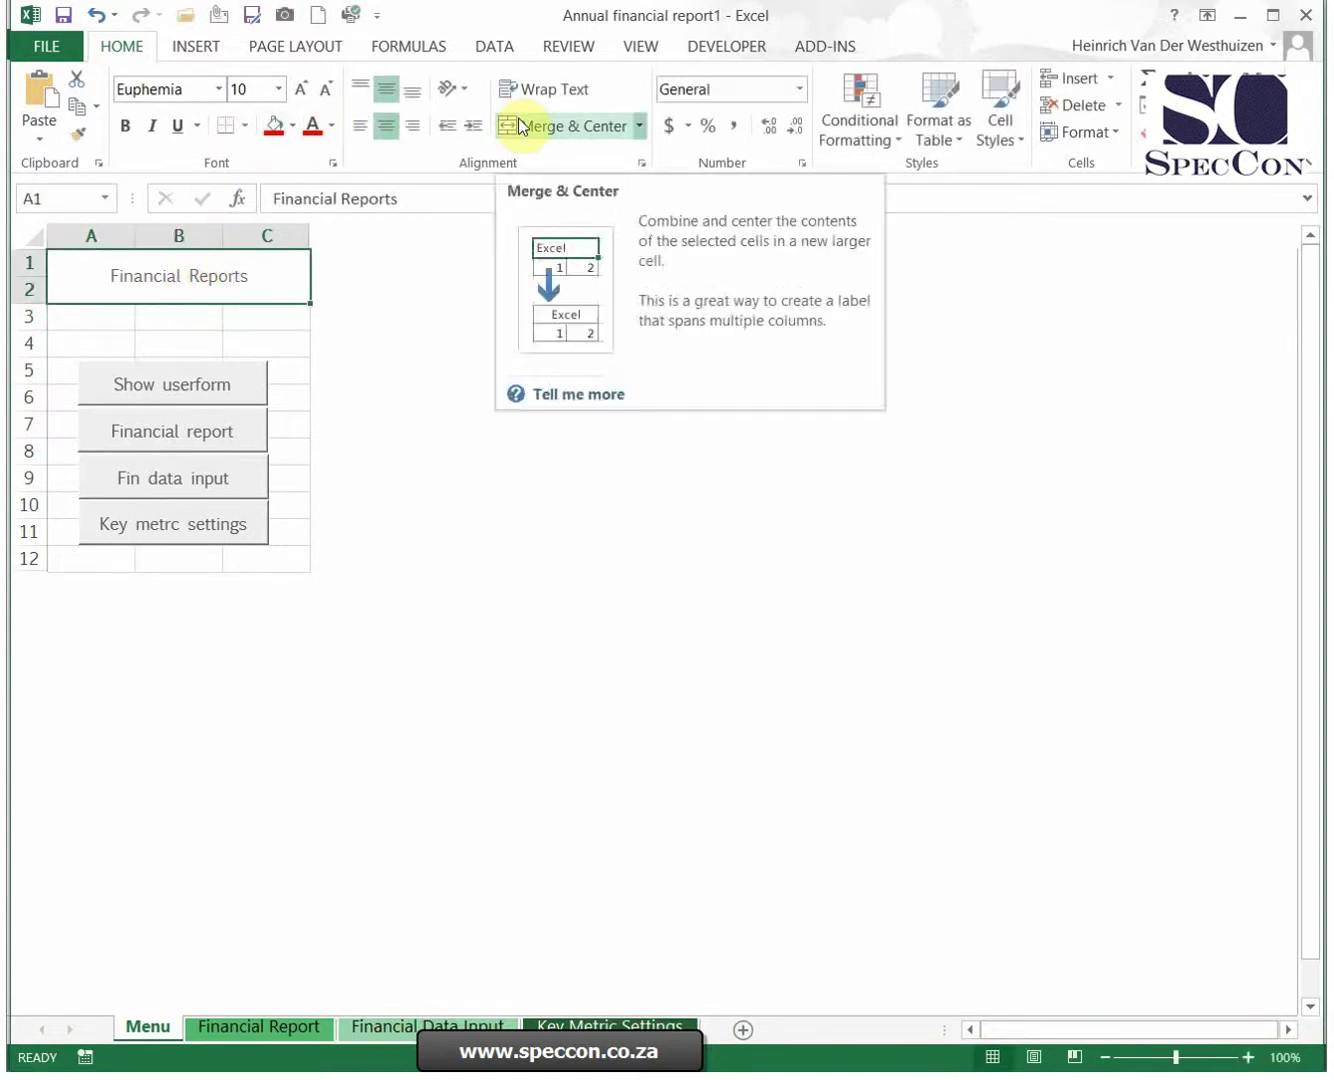
left_click(125, 126)
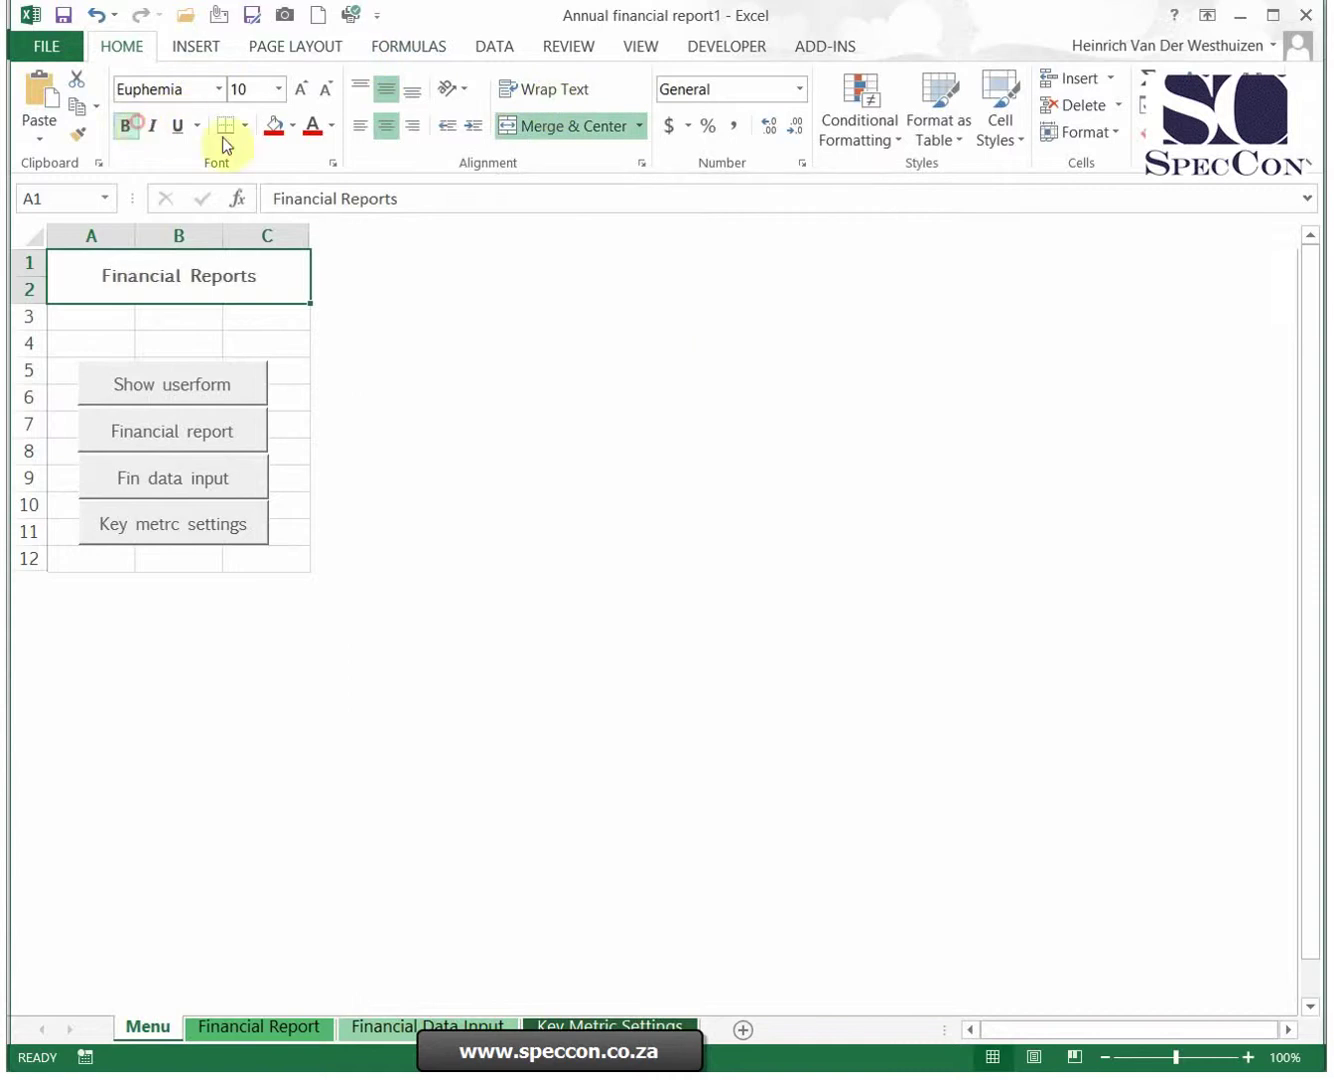
left_click(335, 125)
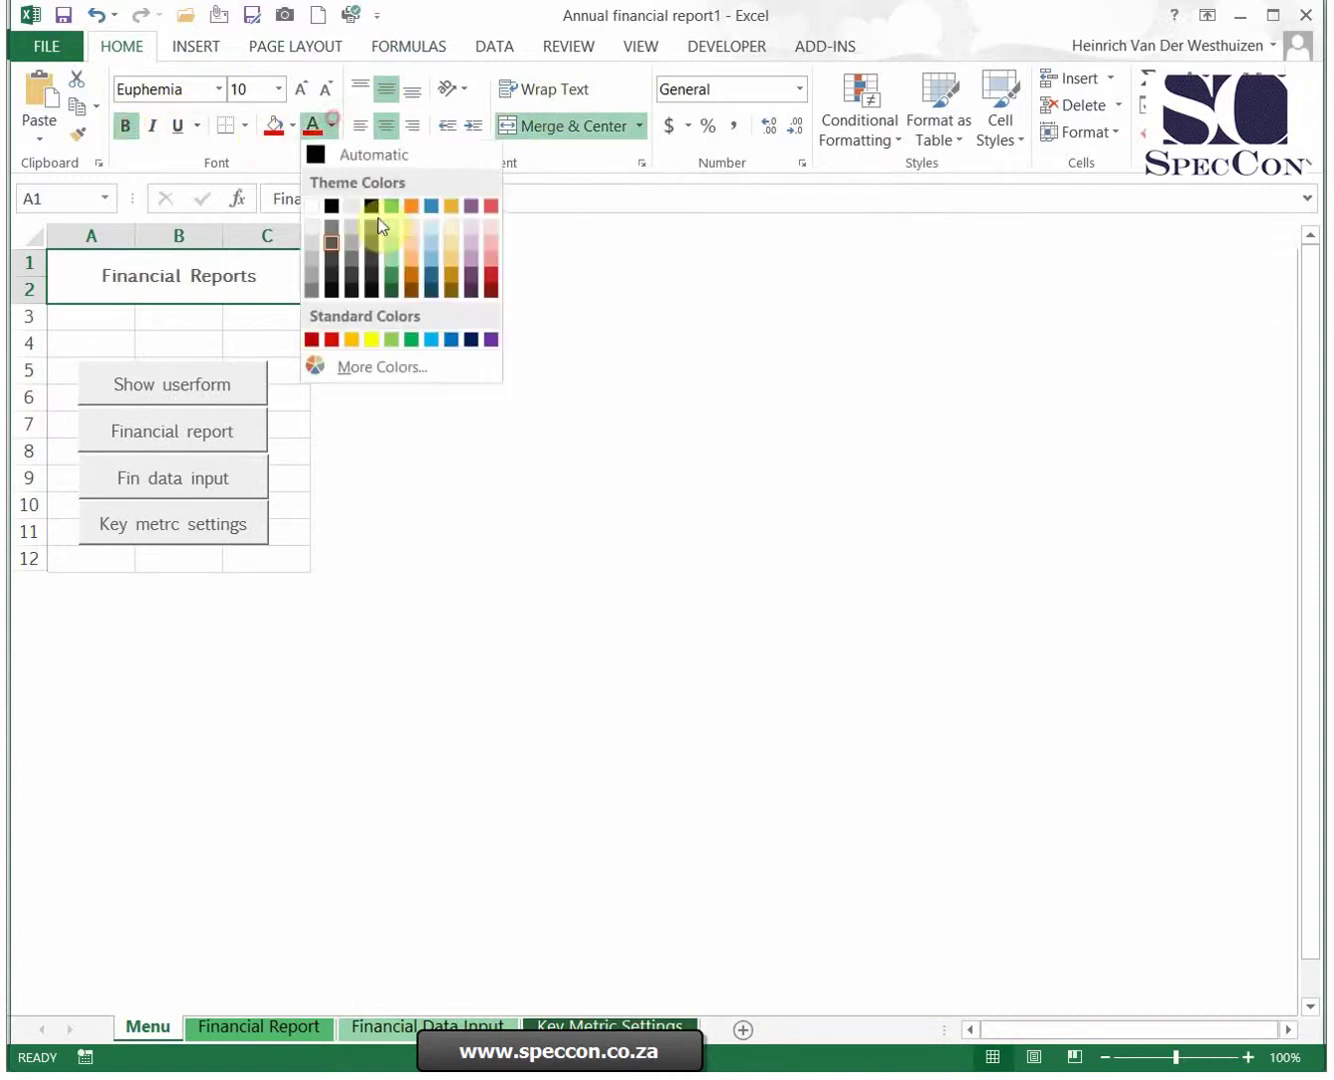
left_click(408, 259)
left_click(295, 127)
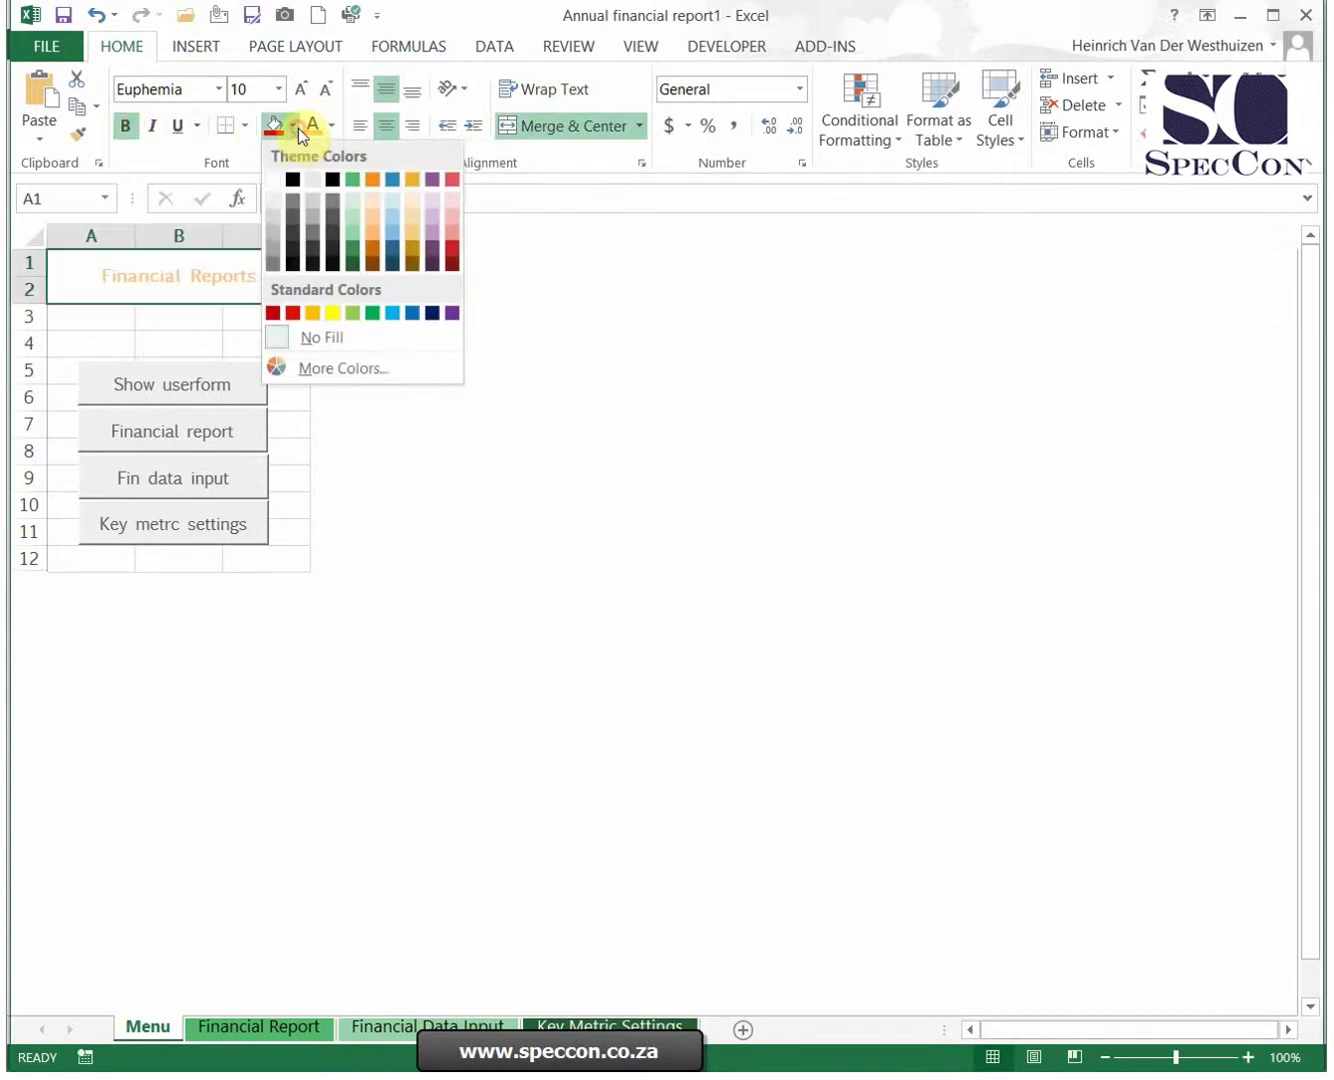
left_click(350, 249)
left_click(233, 320)
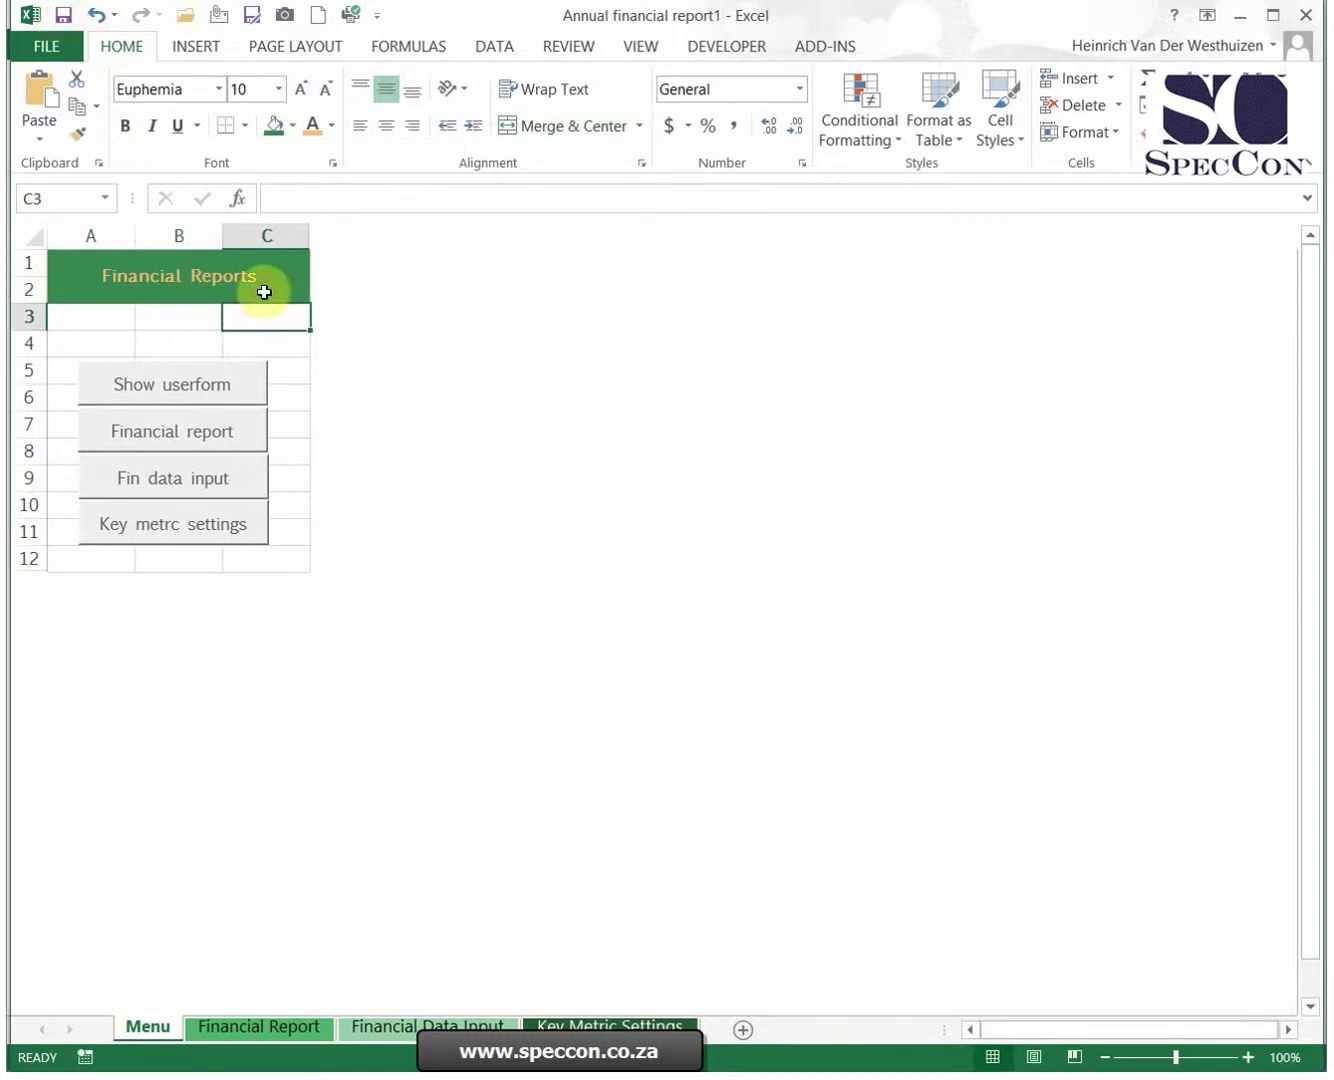
Check the jump to the Financial Report sheet, return to Menu, and open View Code
left_click(191, 318)
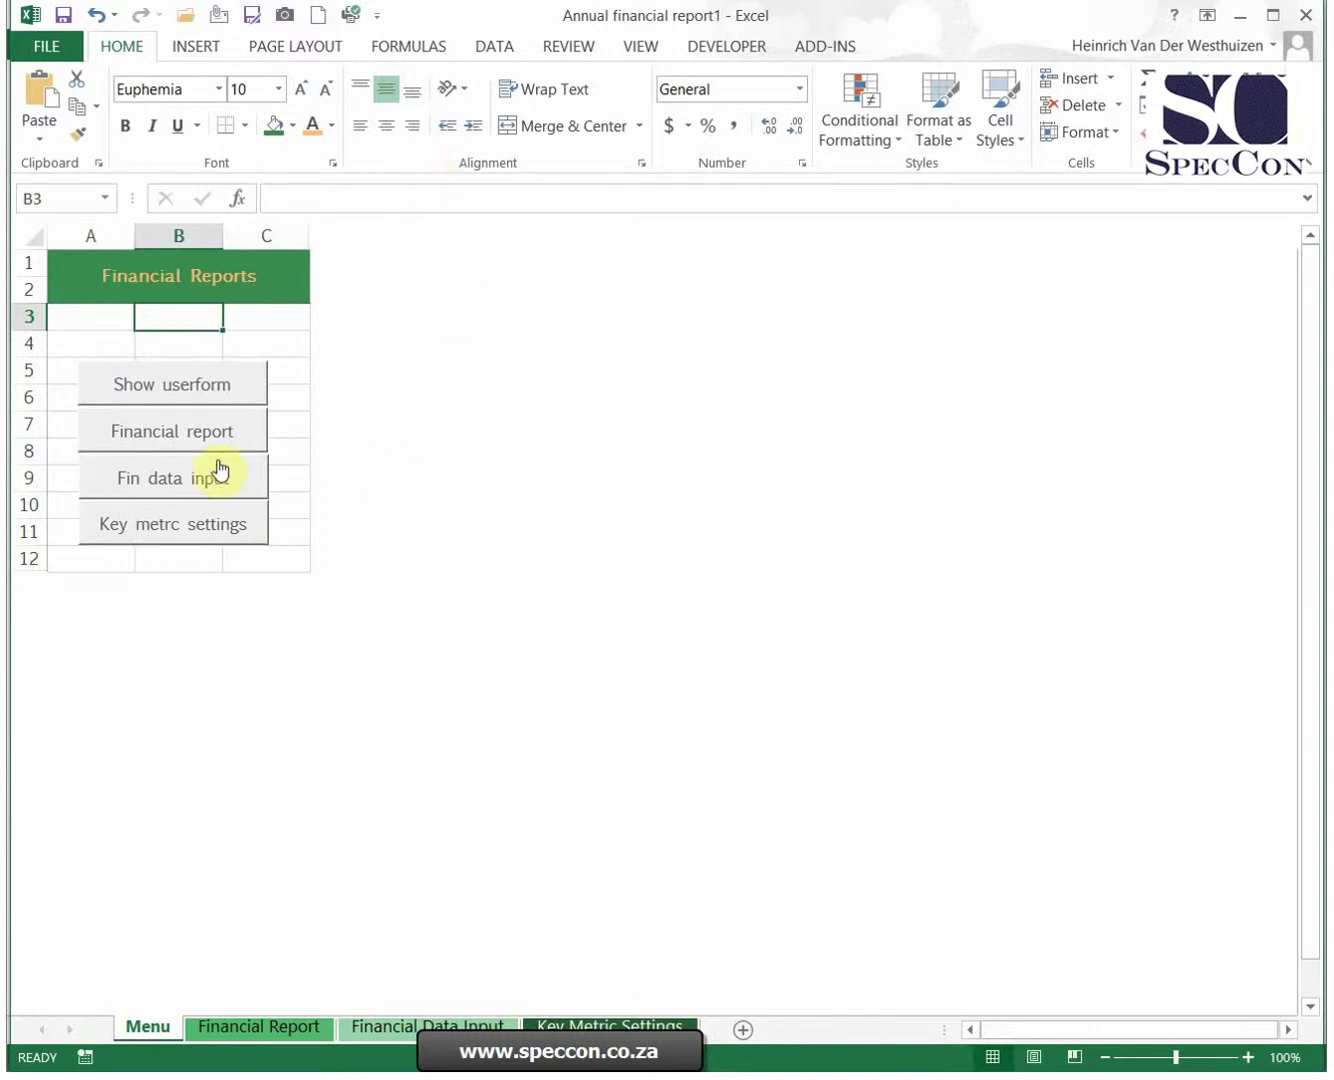
left_click(292, 1035)
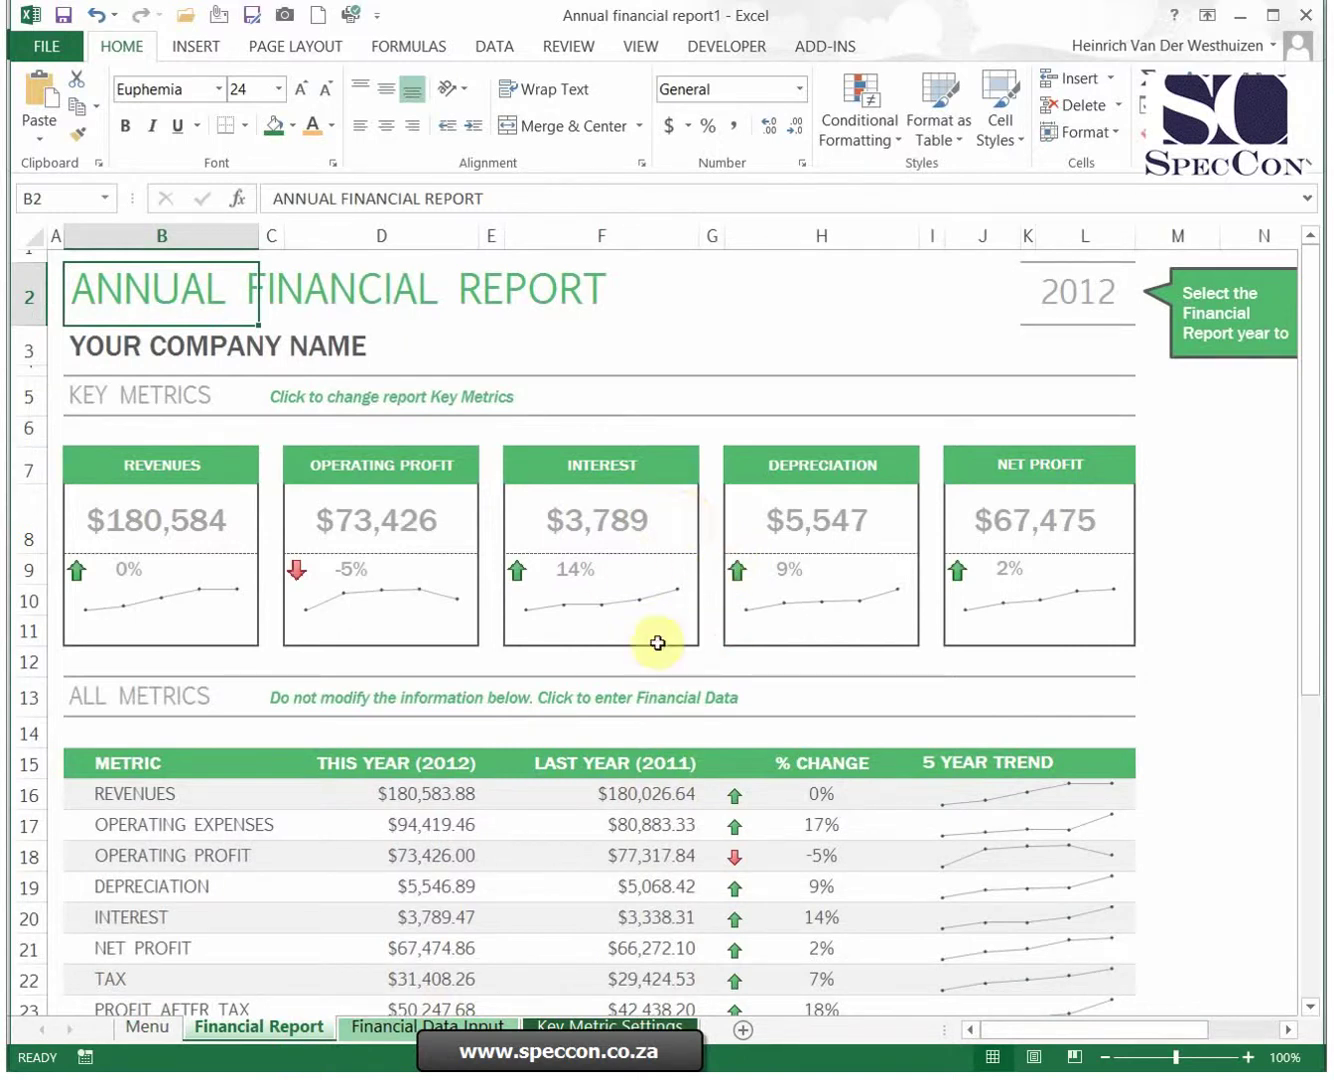
left_click(146, 1026)
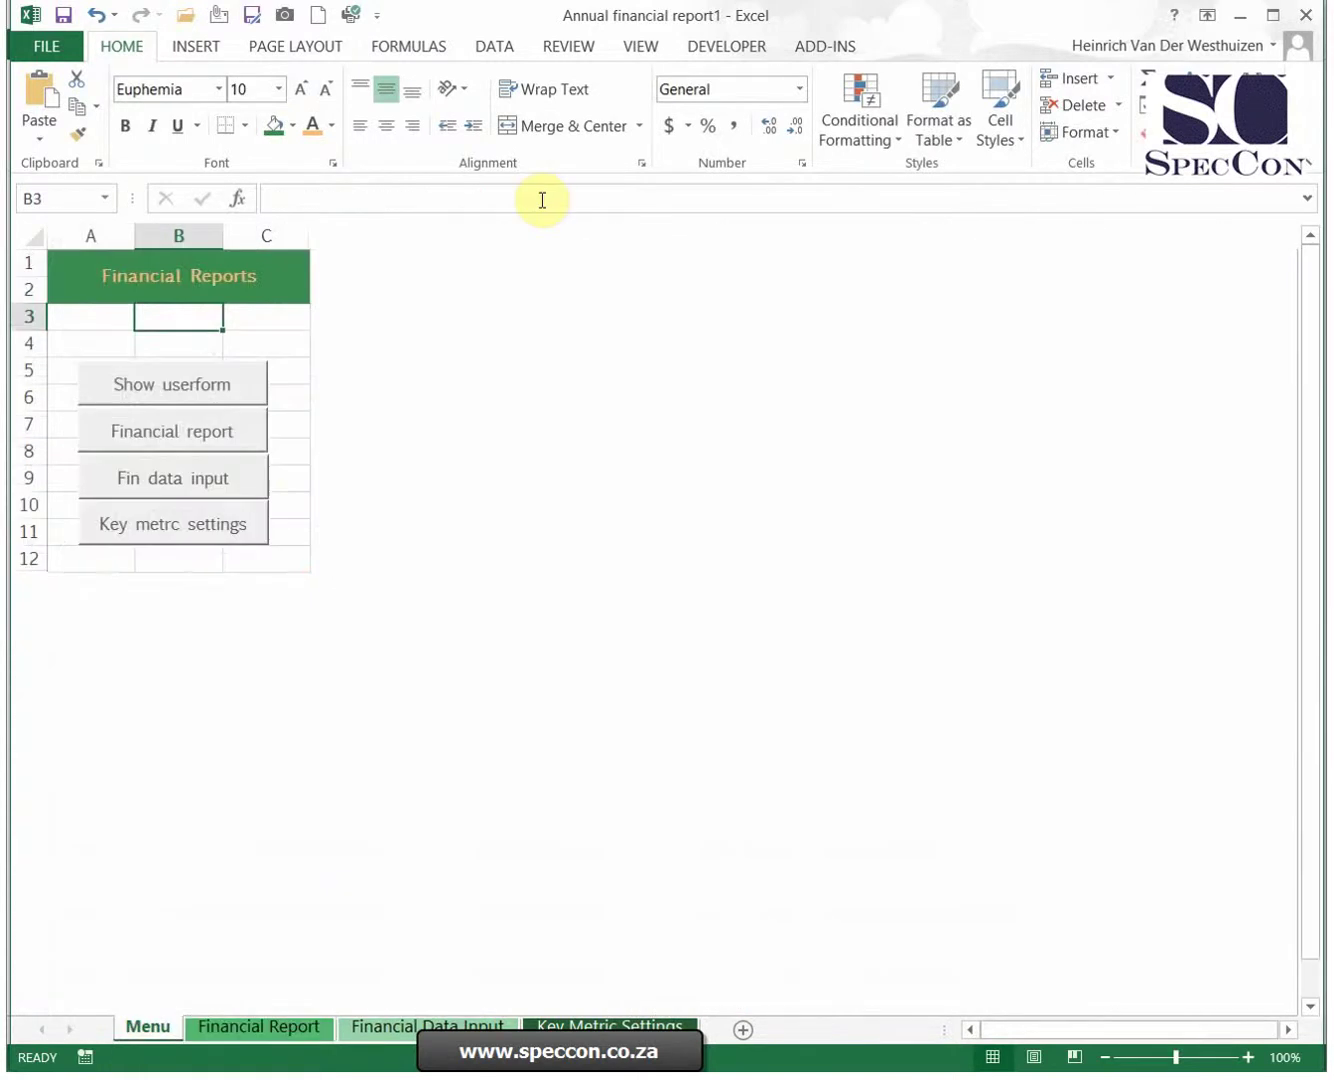
left_click(720, 47)
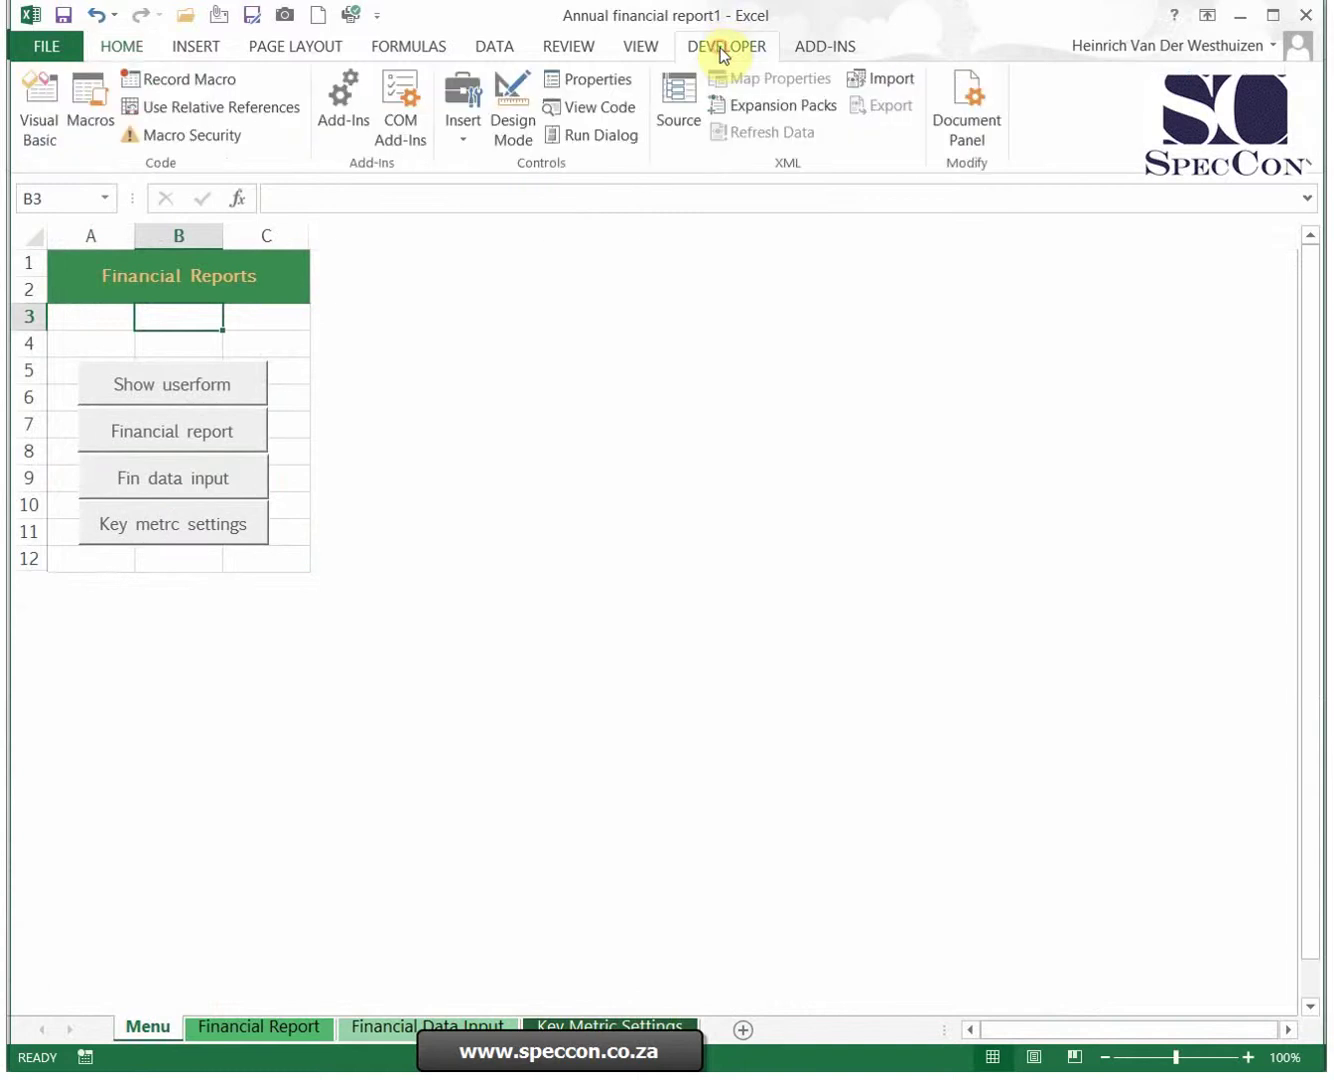
left_click(581, 104)
In ThisWorkbook, write Private Sub Workbook_Open() containing Sheets("menu").Select
double_click(144, 296)
type("private")
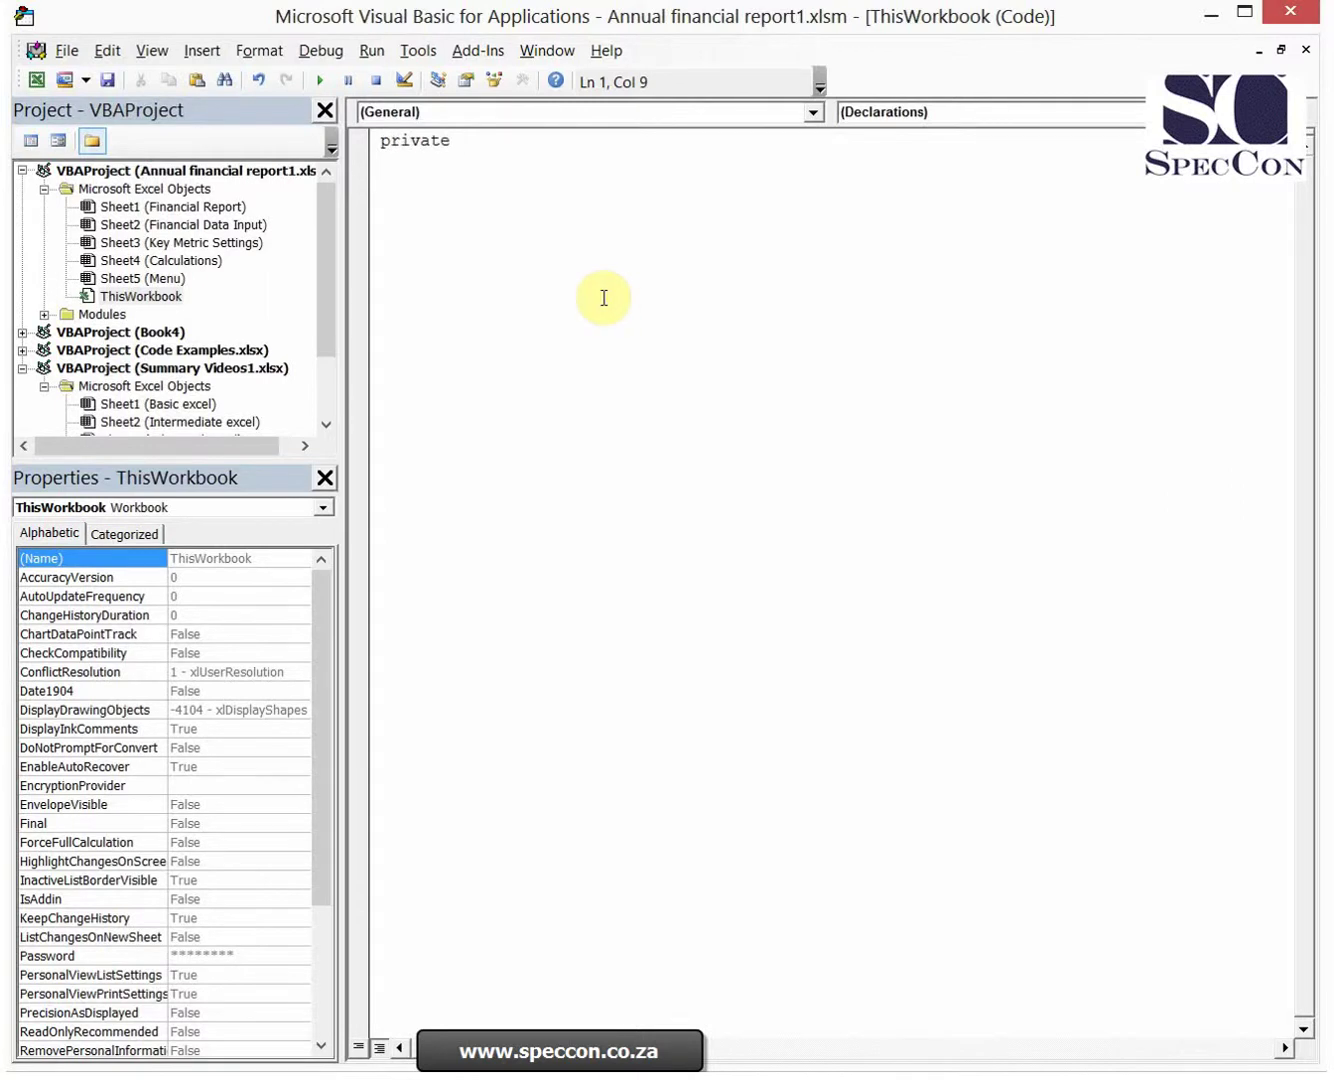
key("Return")
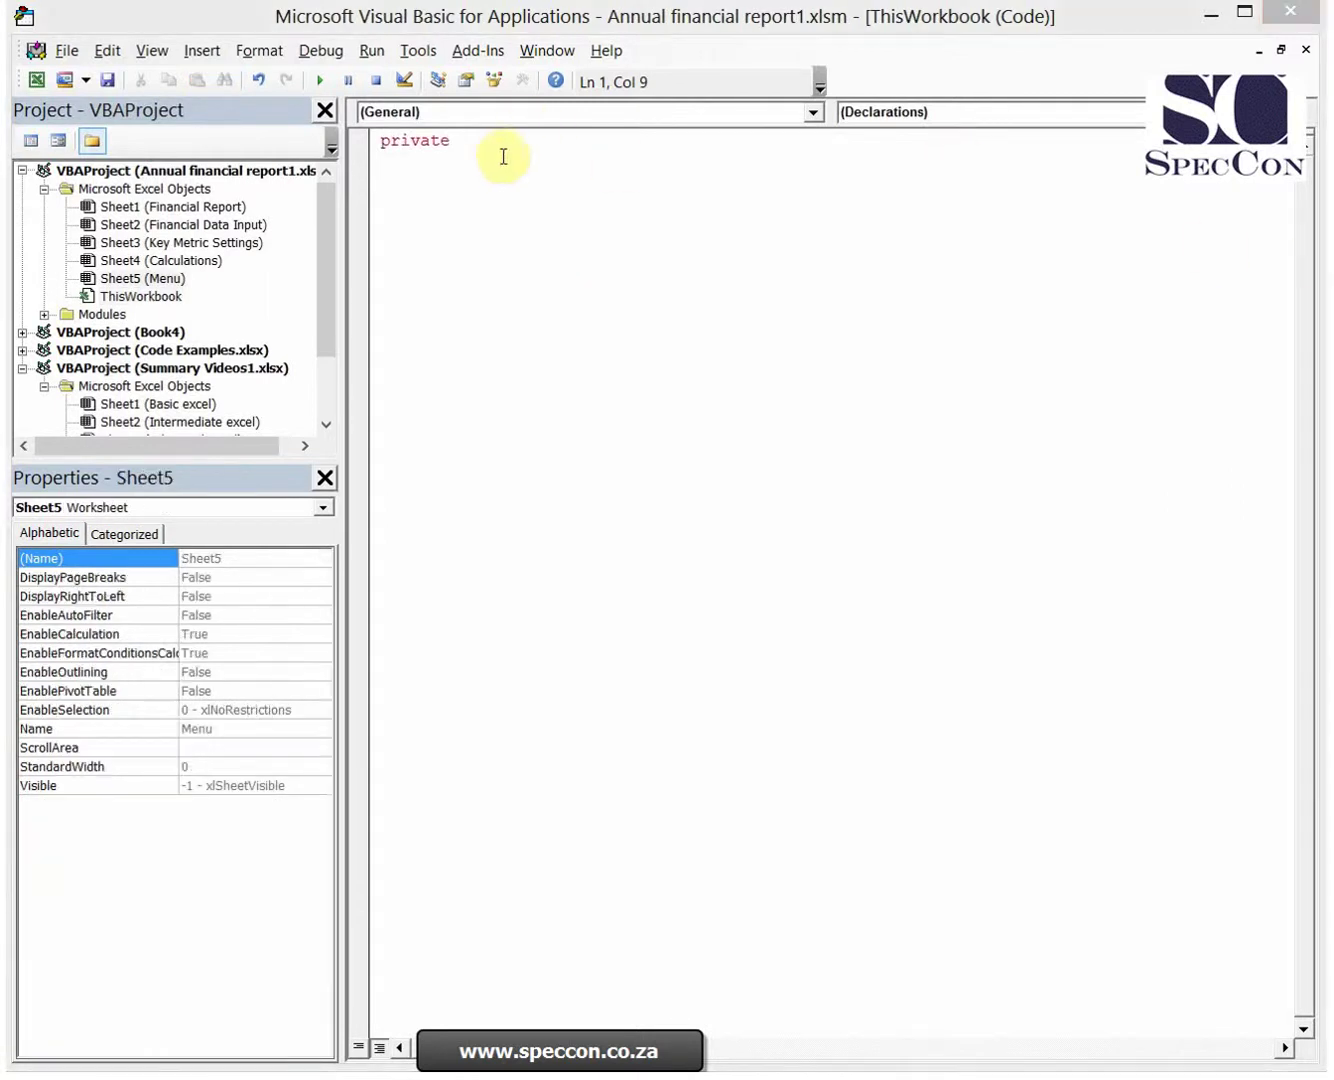
left_click(501, 144)
type("sub workbook_open()")
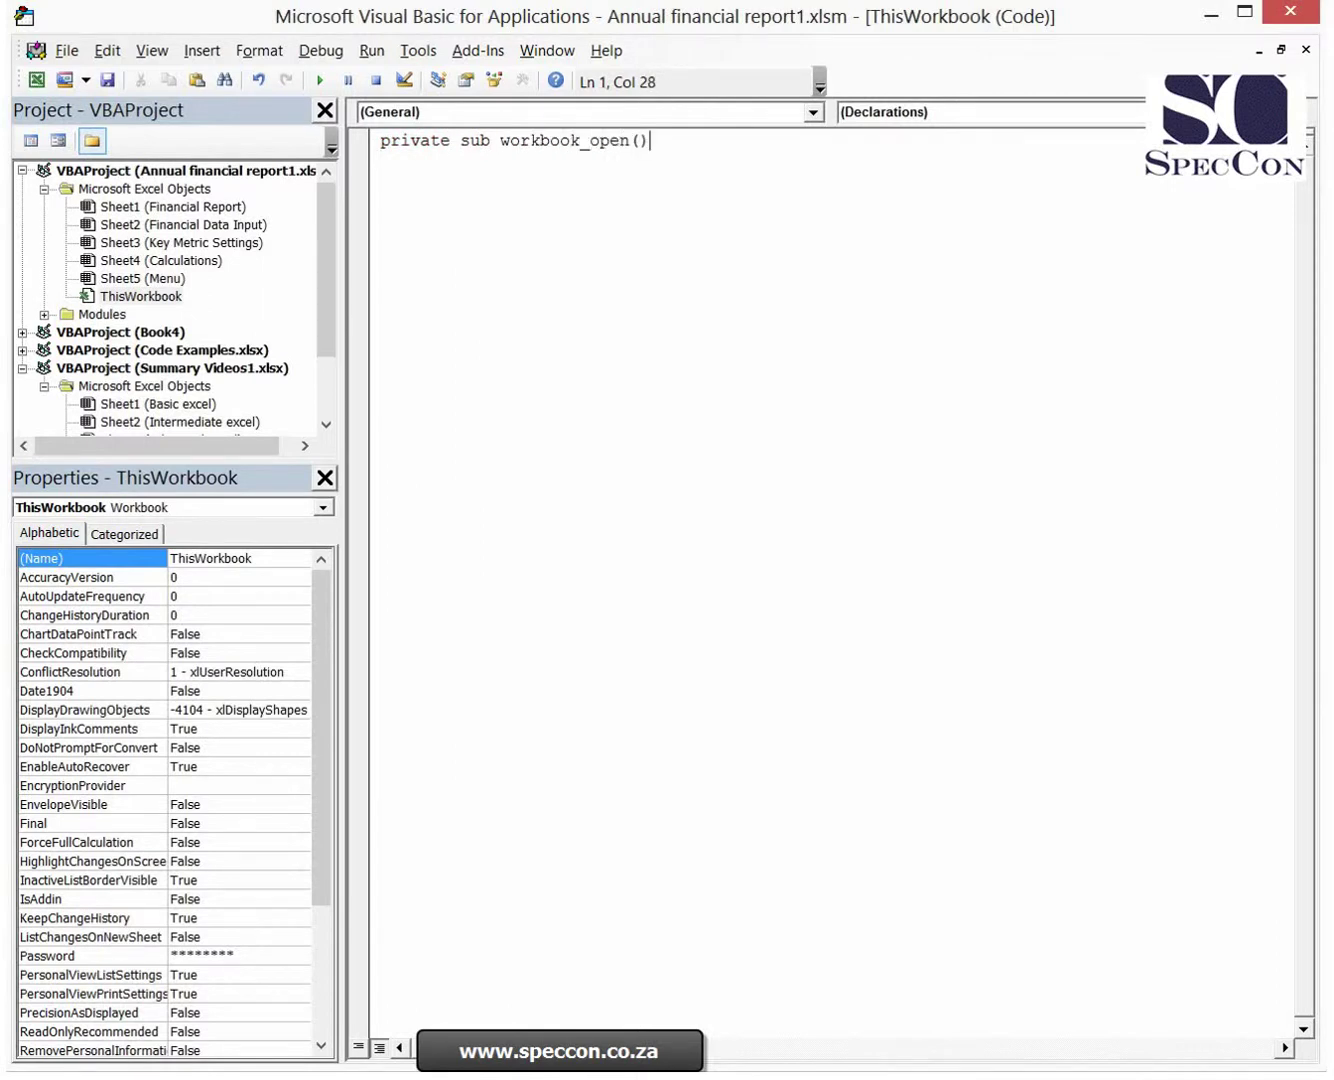
key("Return")
key("Return")
key("Return")
key("Return")
key("Return")
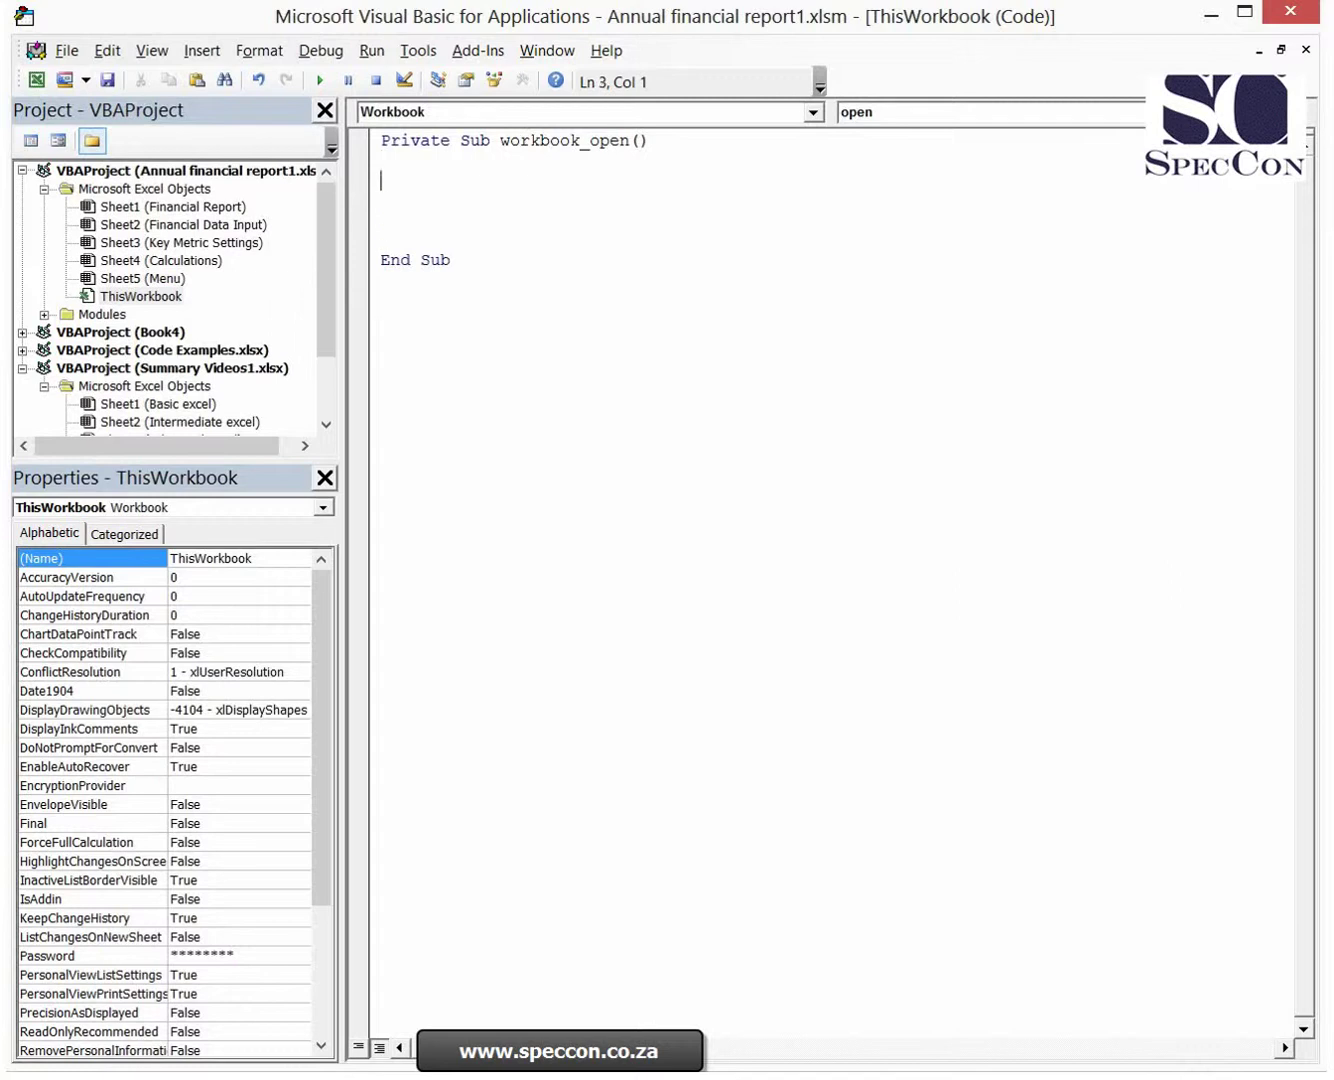
type("sheets(")
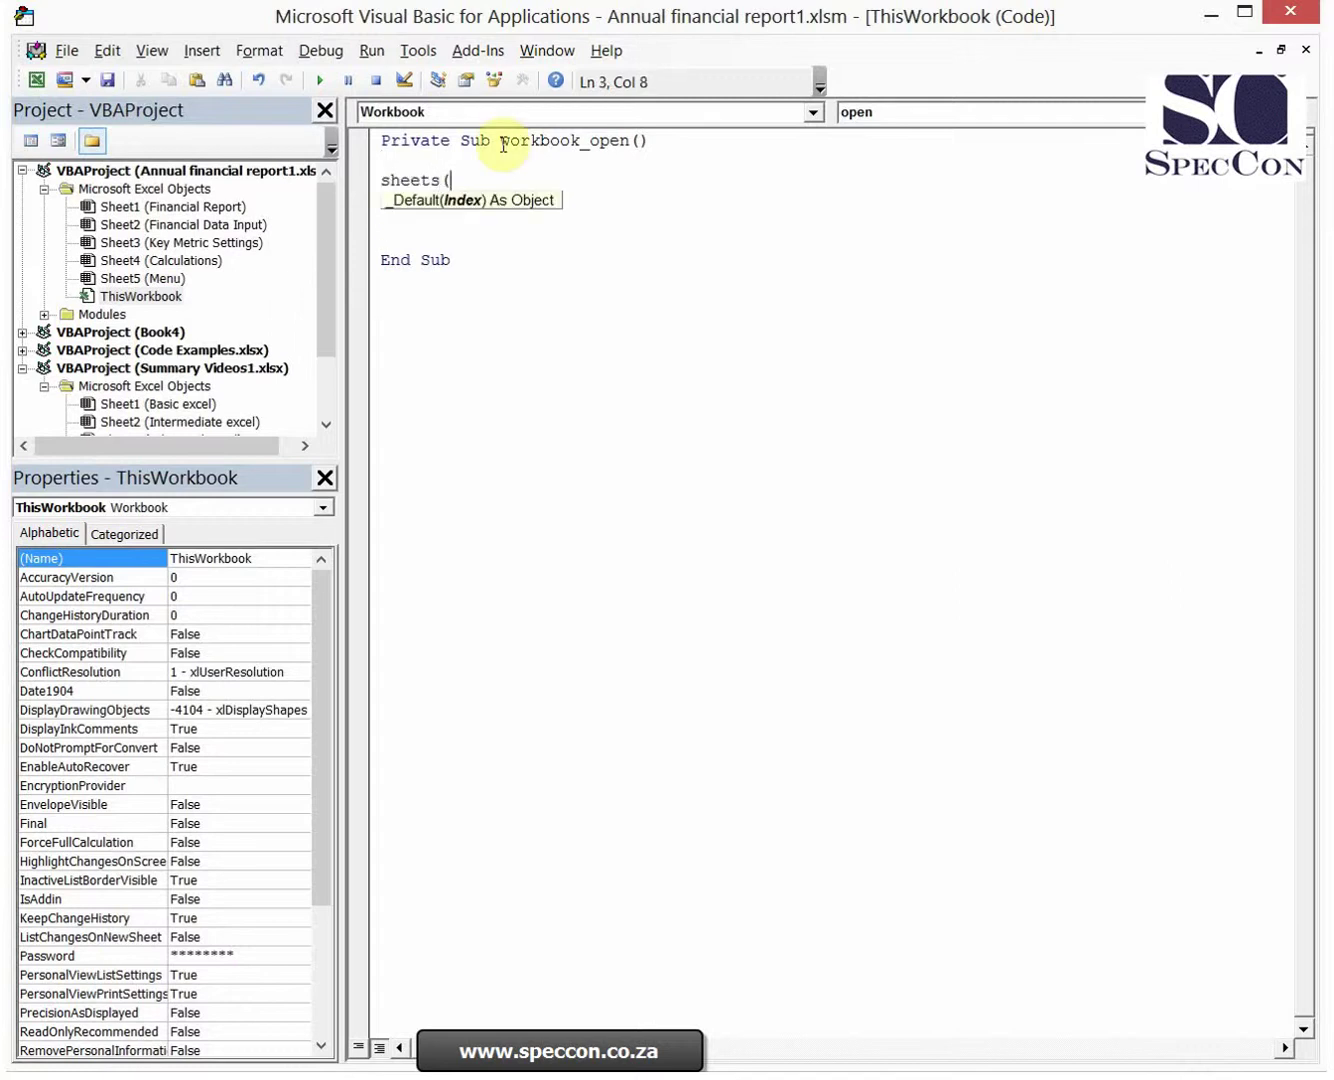
type("\"menu\"")
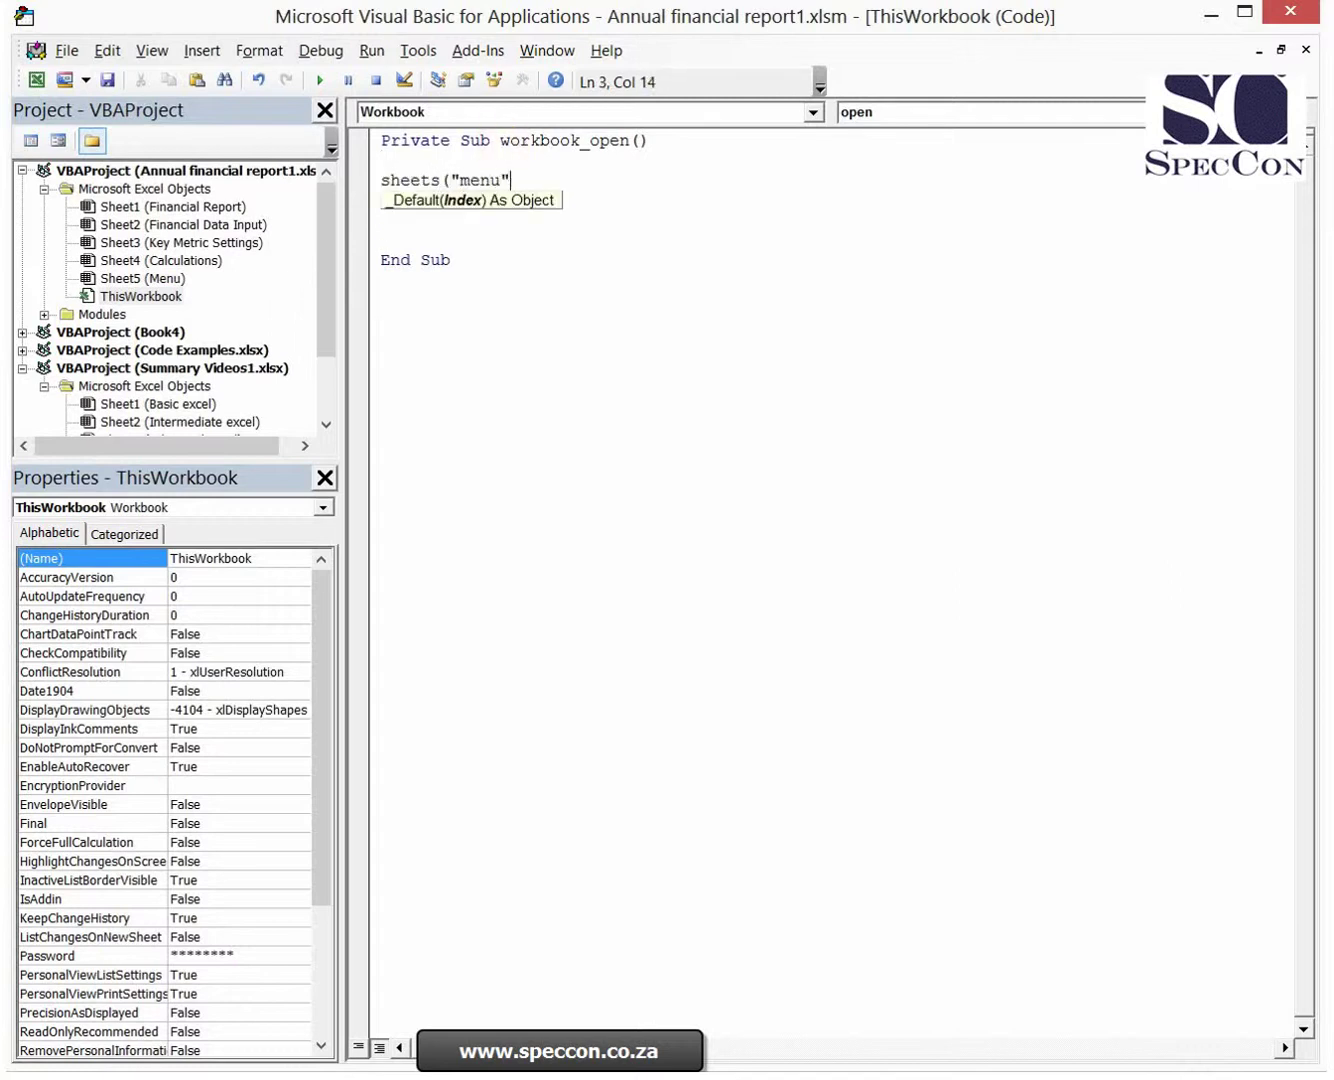
type(").select")
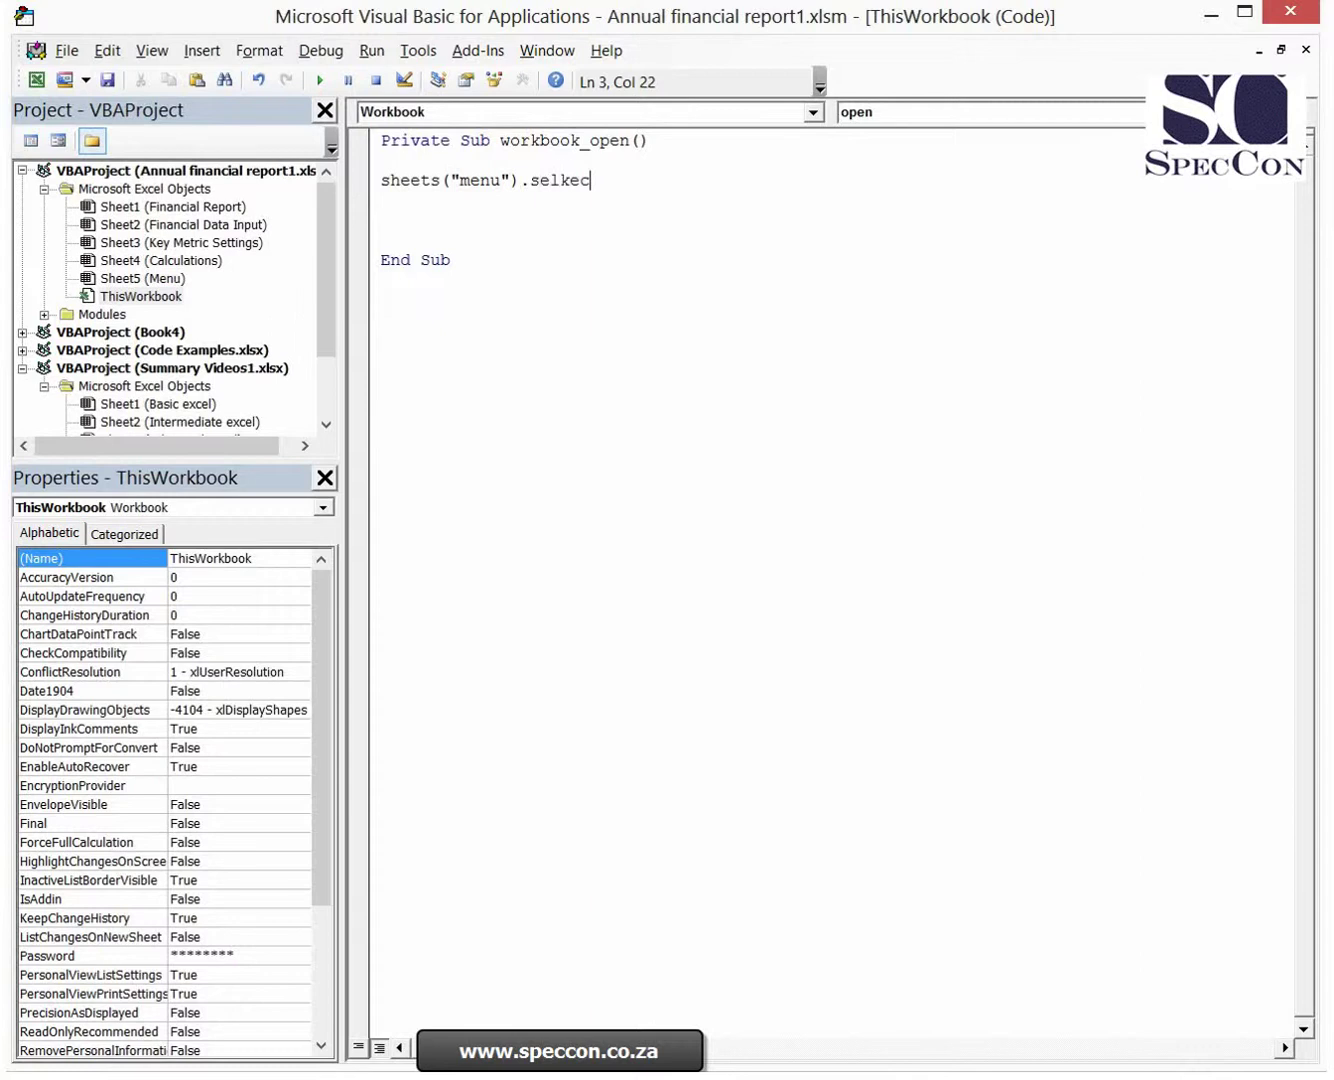
left_click(486, 240)
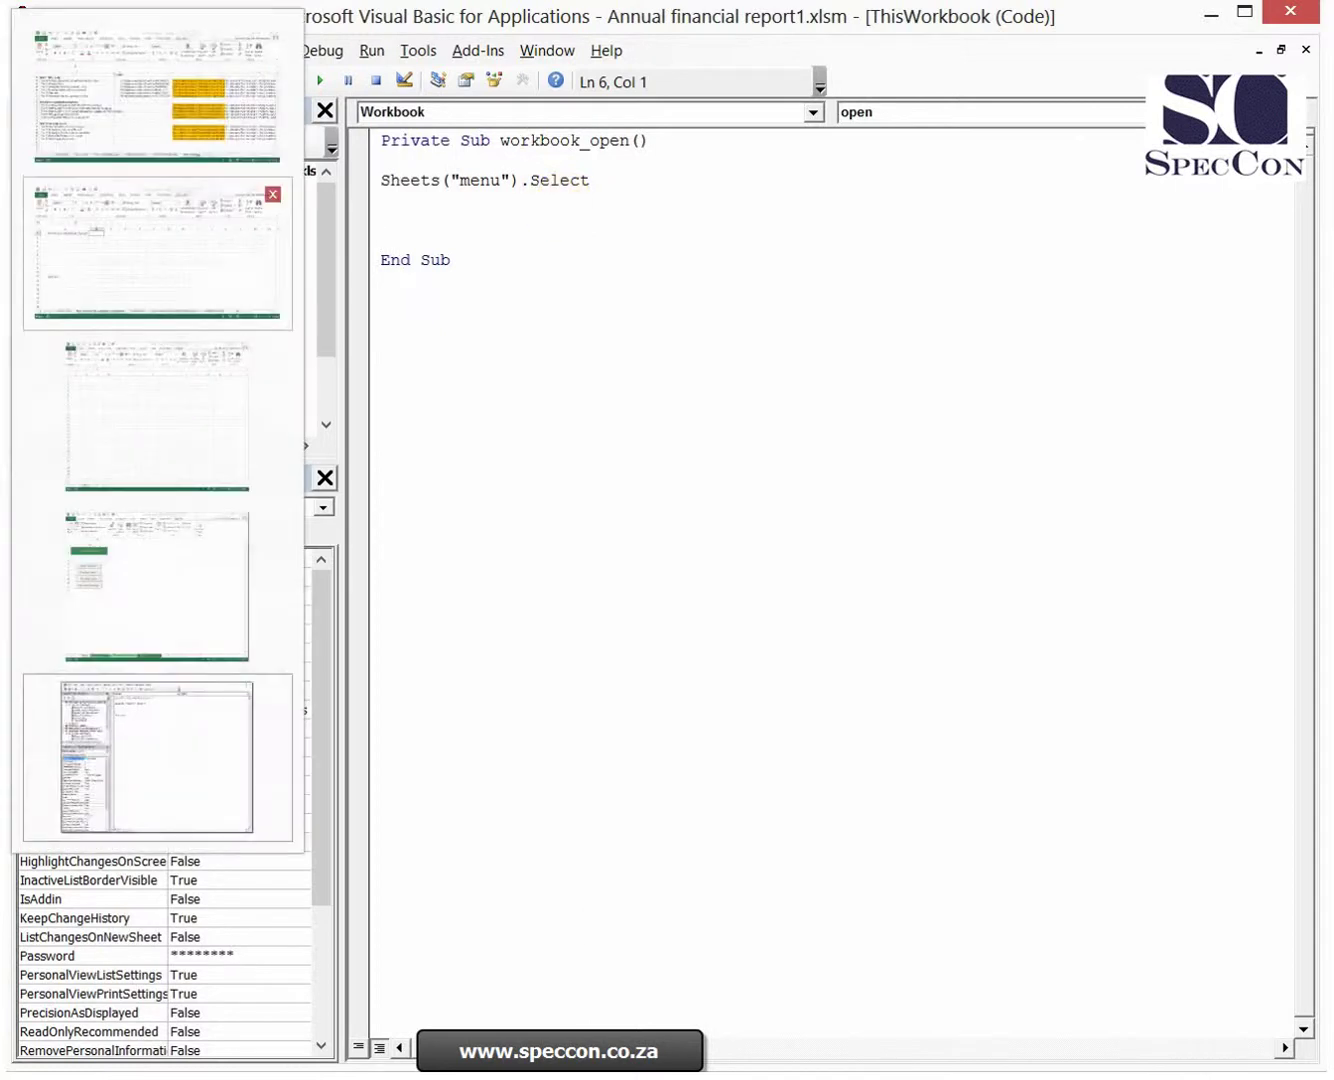
Back in Excel, turn off gridlines on the Menu sheet
left_click(157, 587)
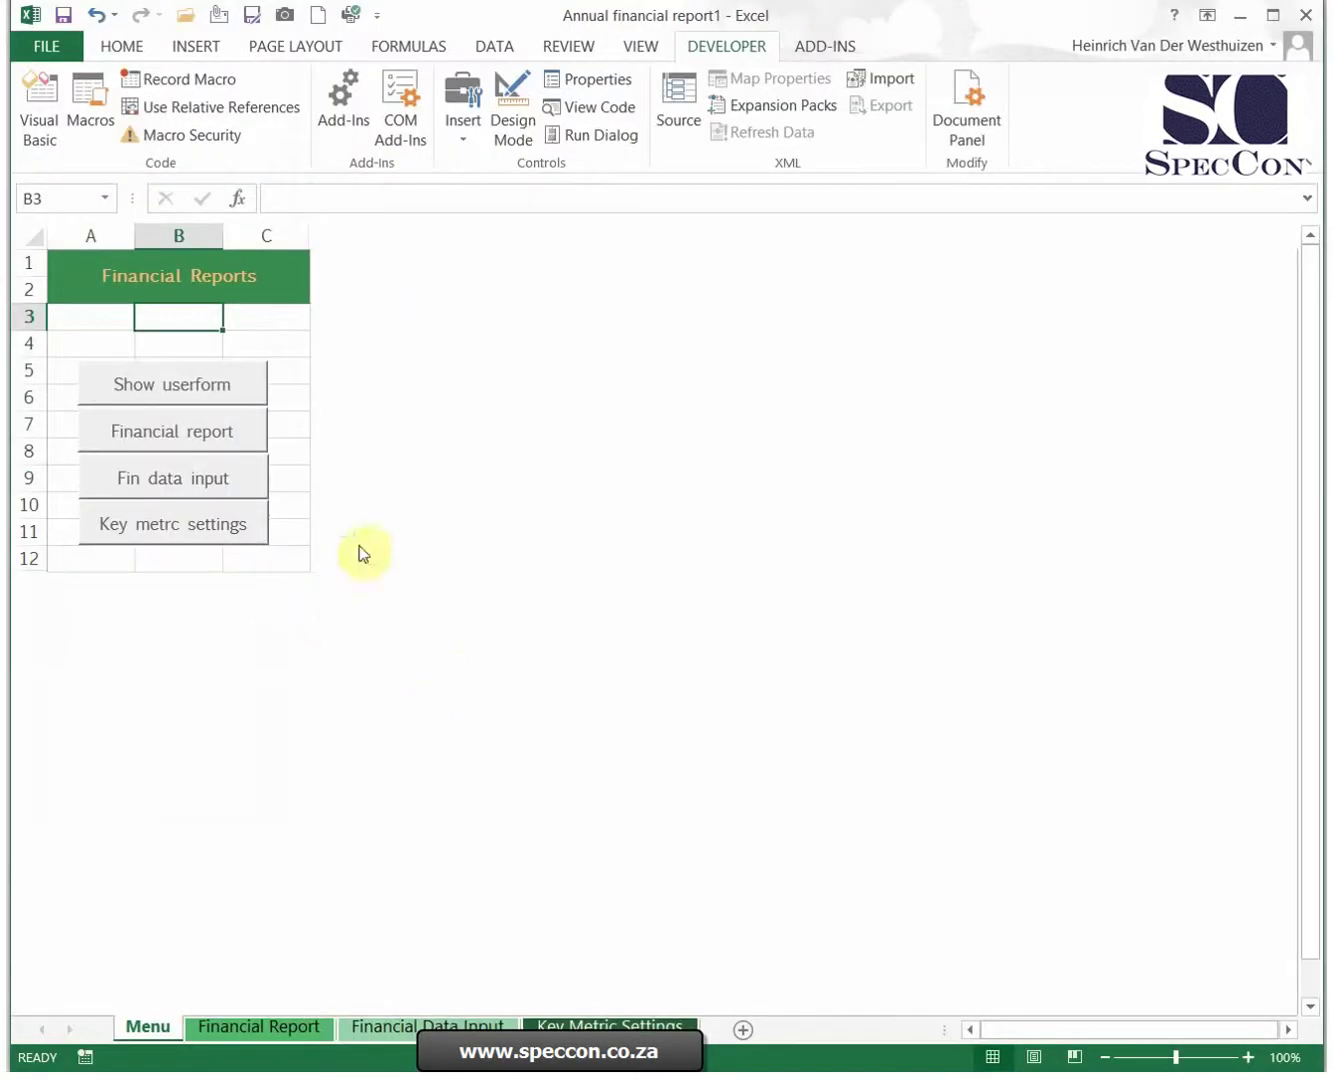
left_click(298, 340)
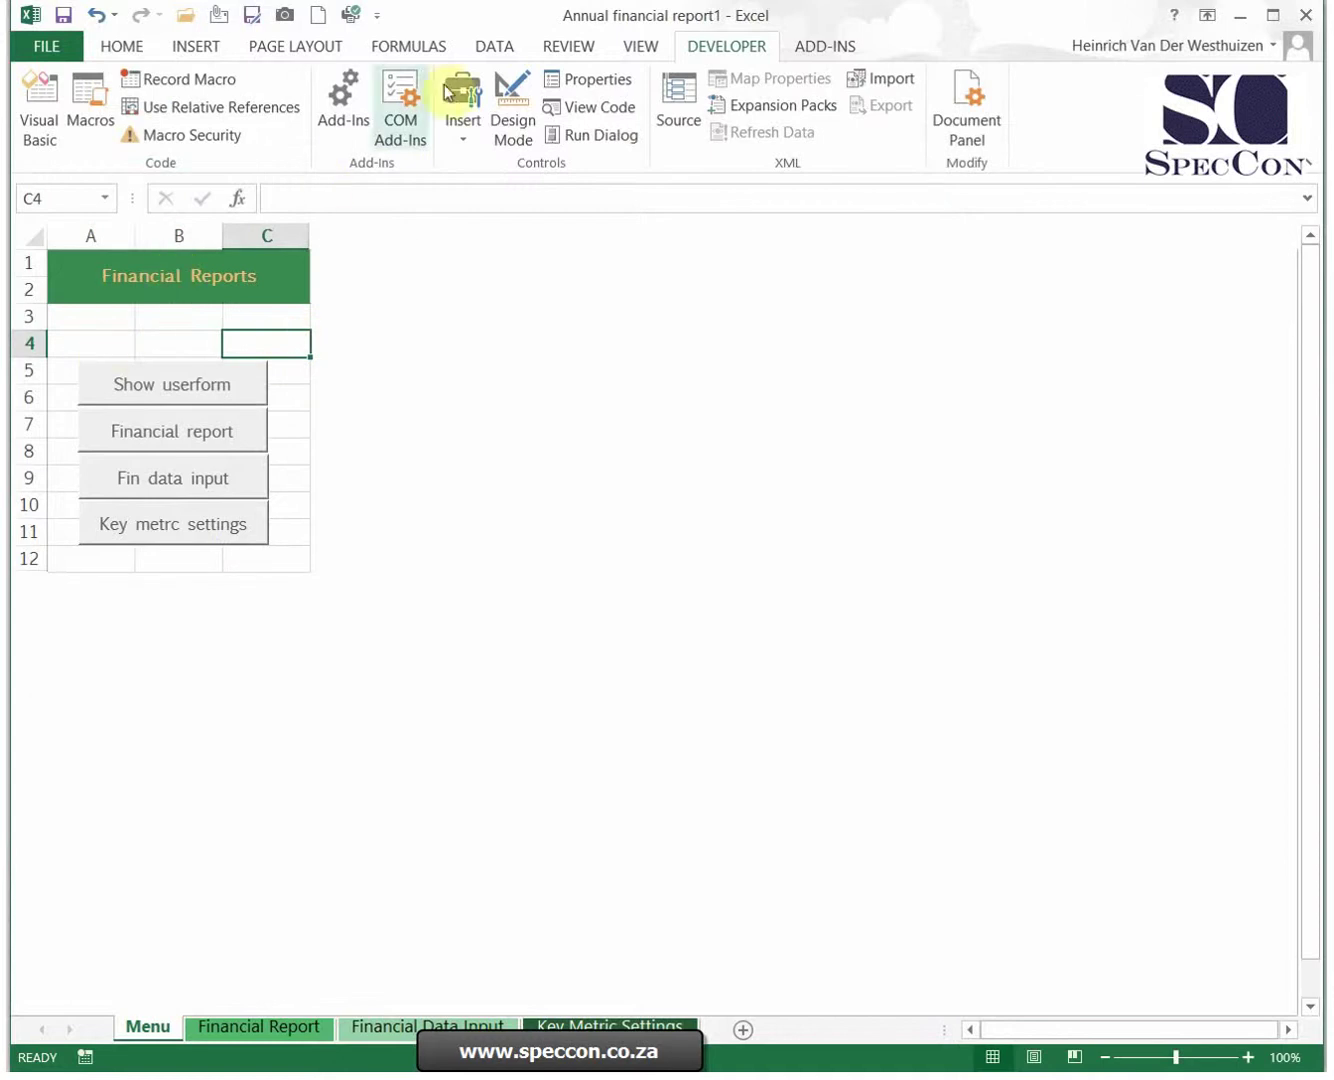
left_click(645, 47)
left_click(265, 130)
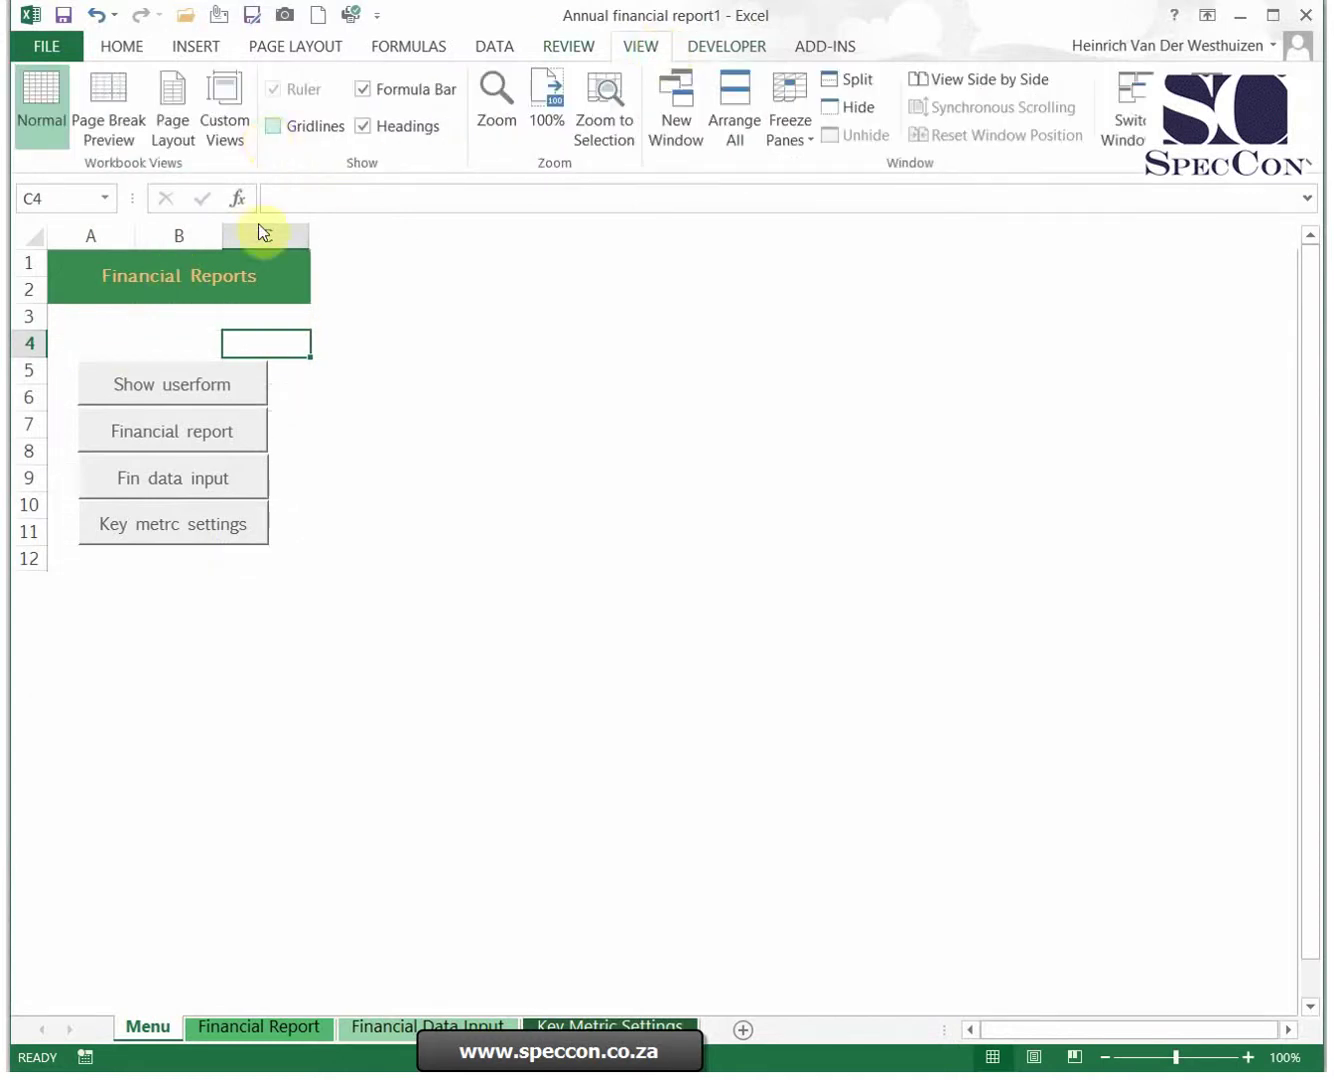
left_click(150, 343)
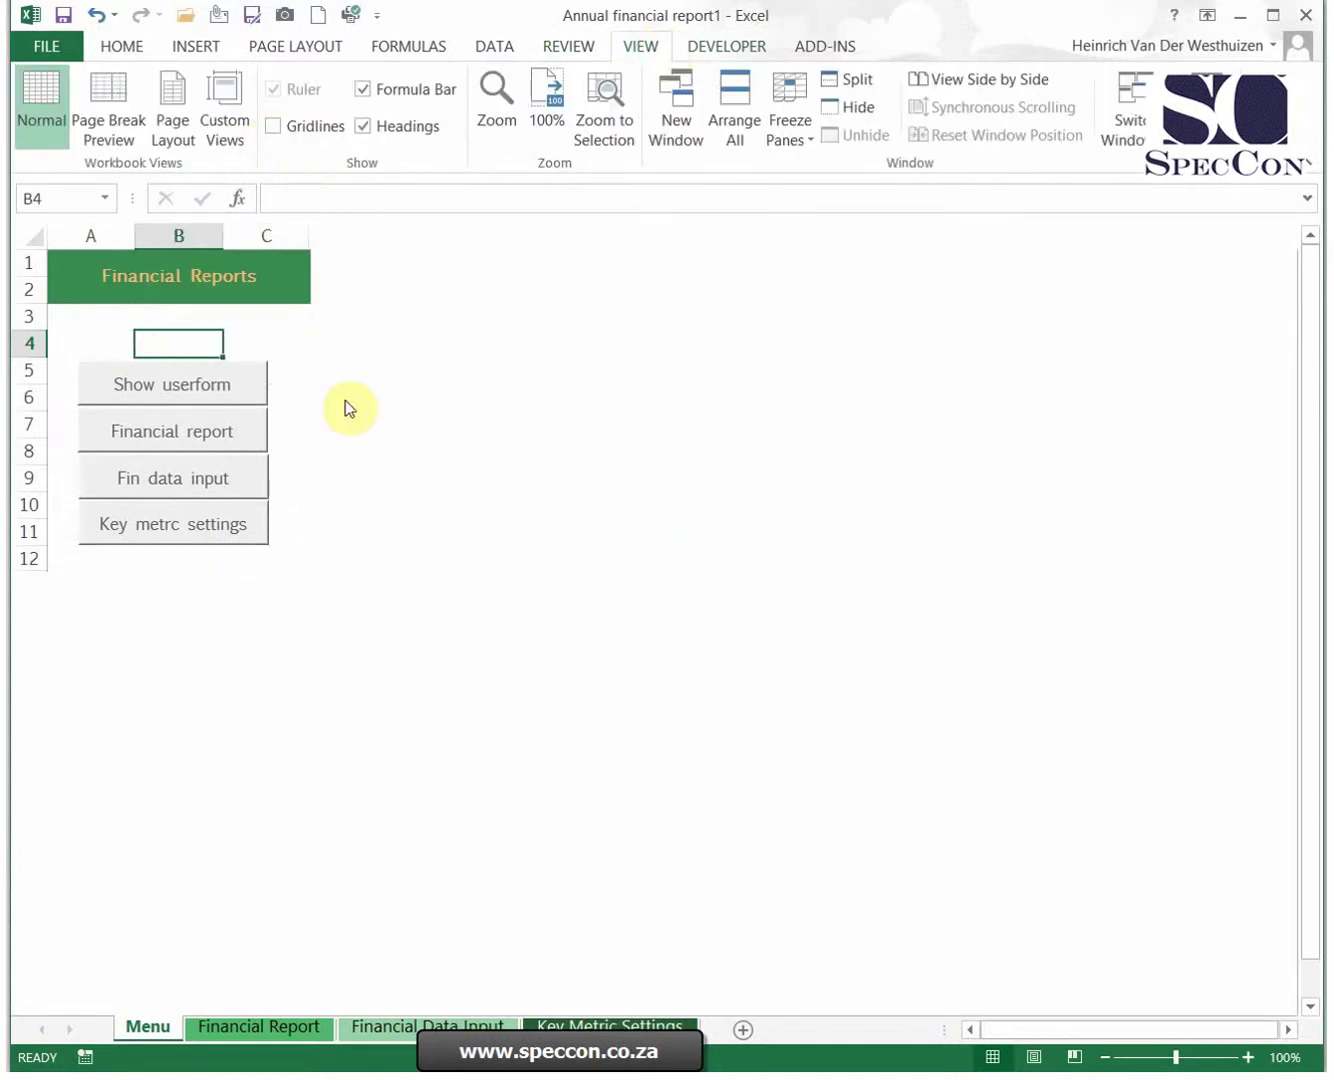
left_click(1318, 348)
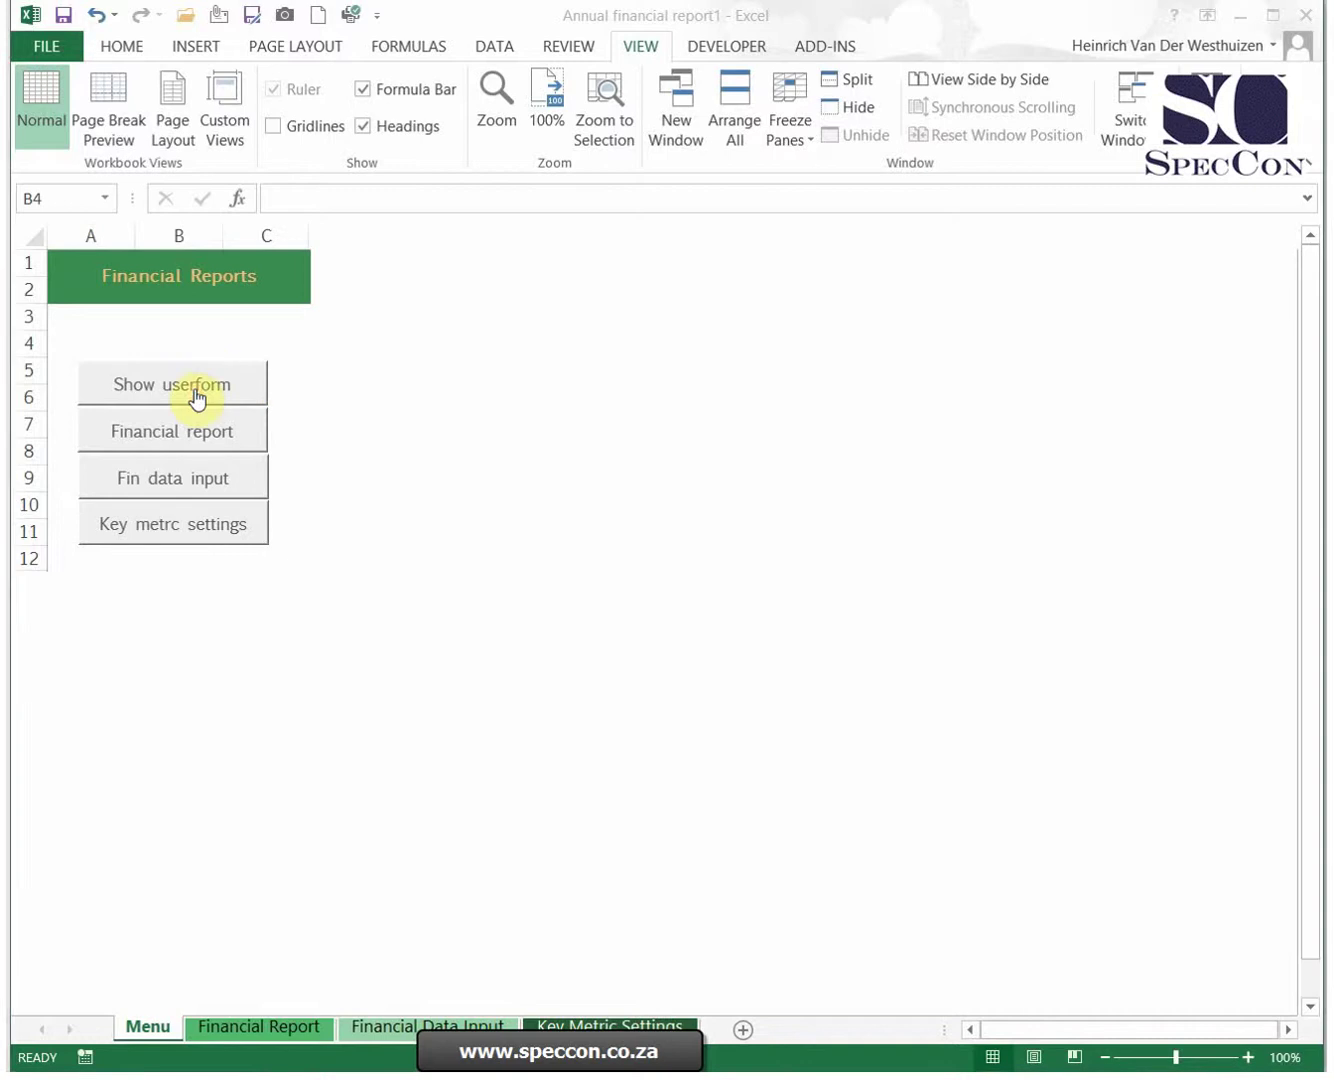
Test the Show userform, Financial report, Fin data input and Key metrc settings buttons, returning to Menu each time
left_click(196, 393)
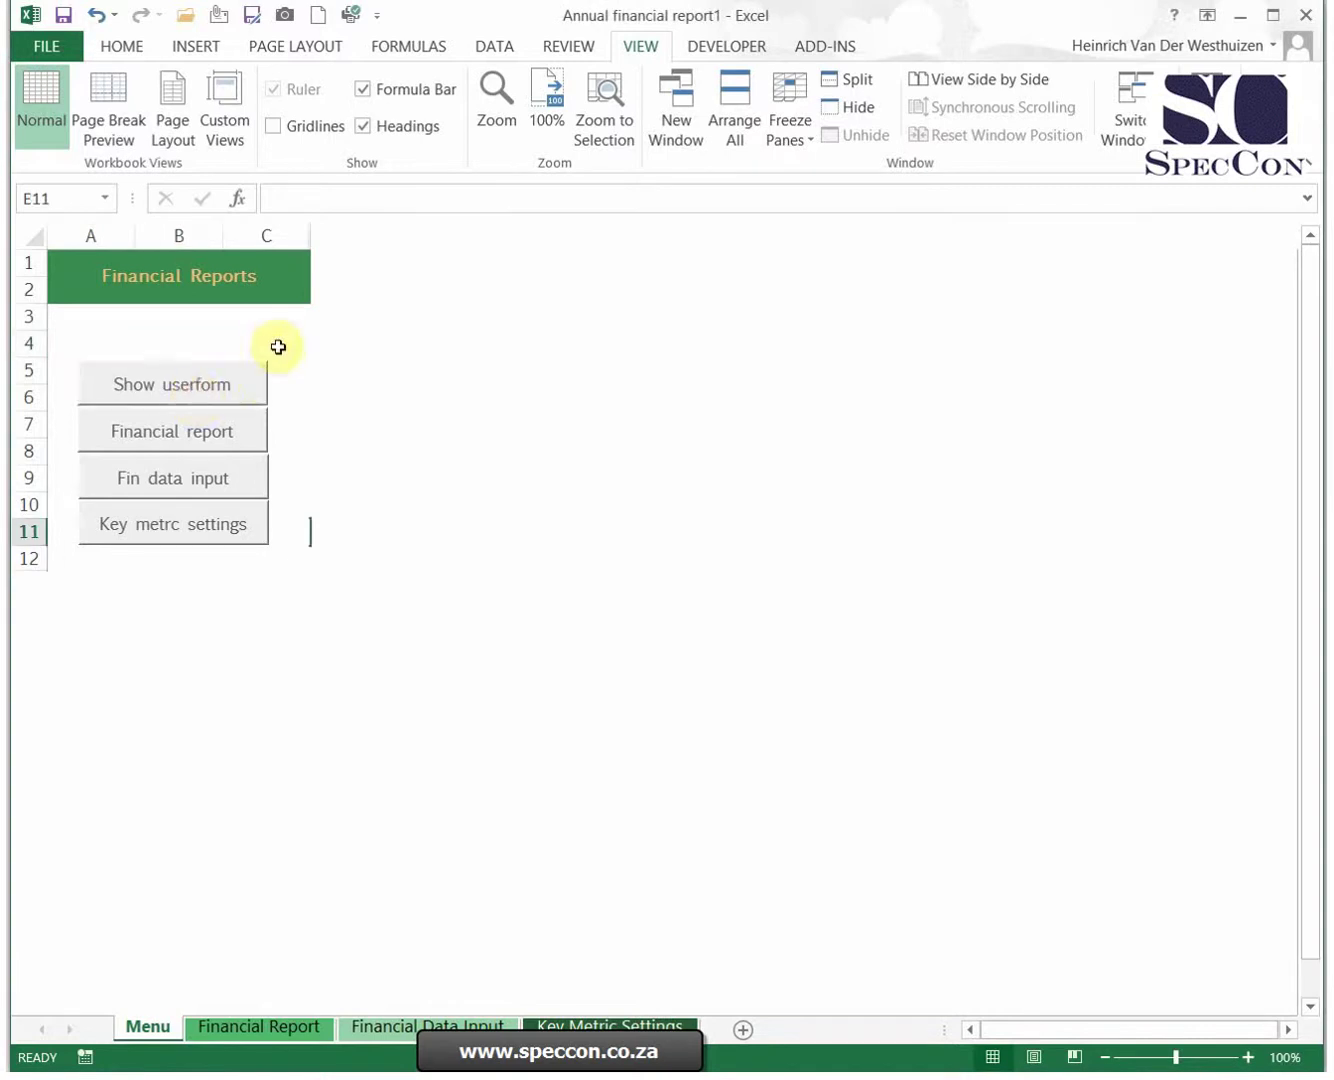
left_click(185, 433)
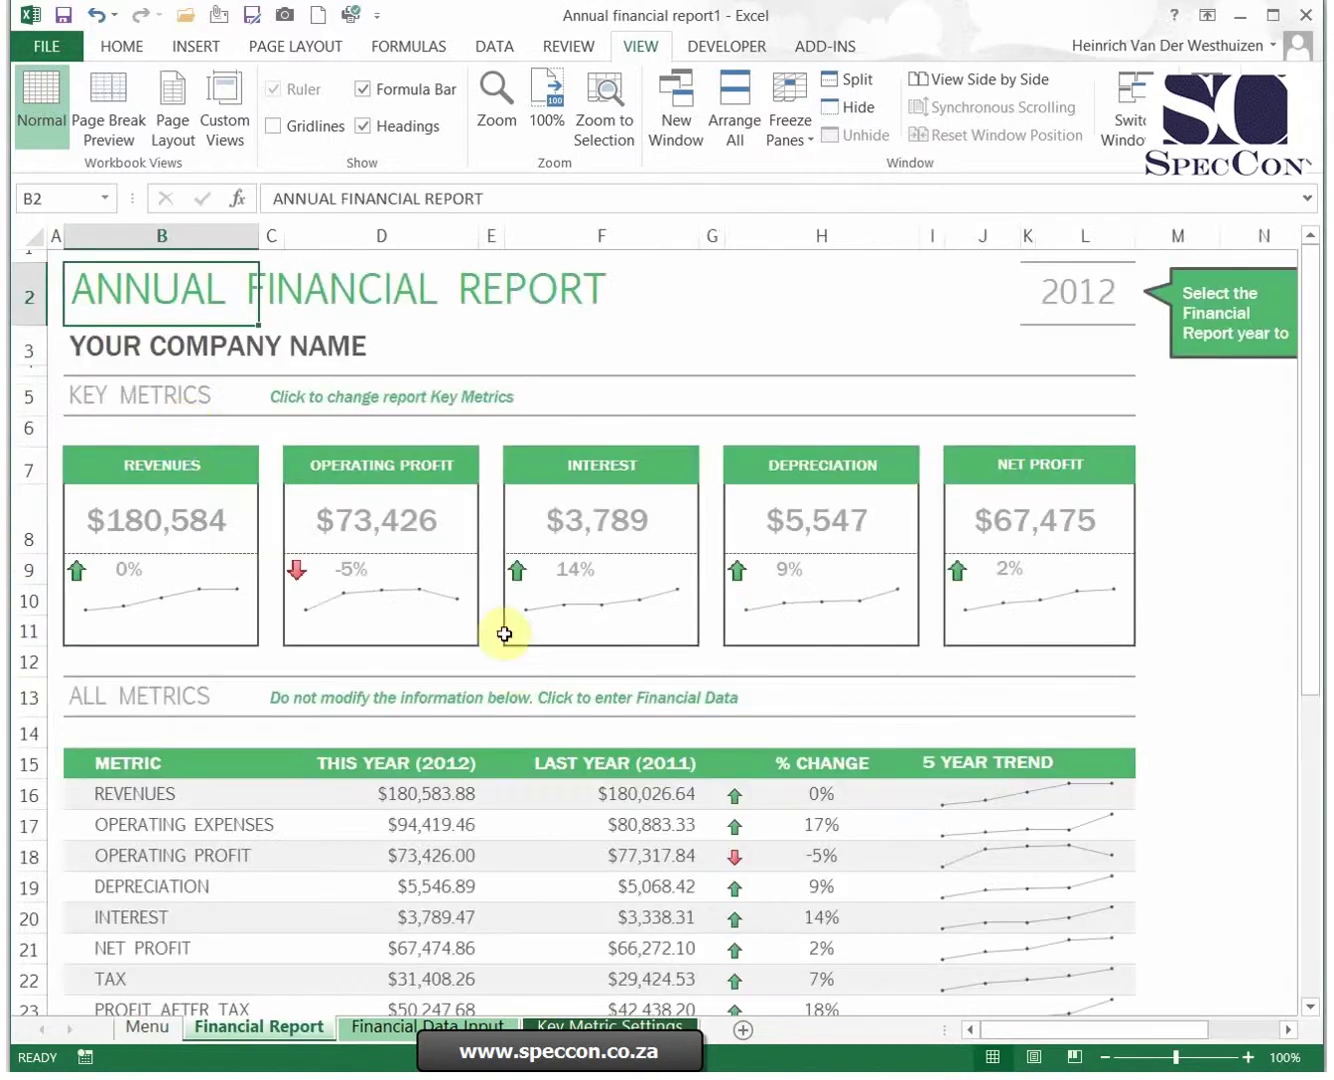
left_click(148, 1027)
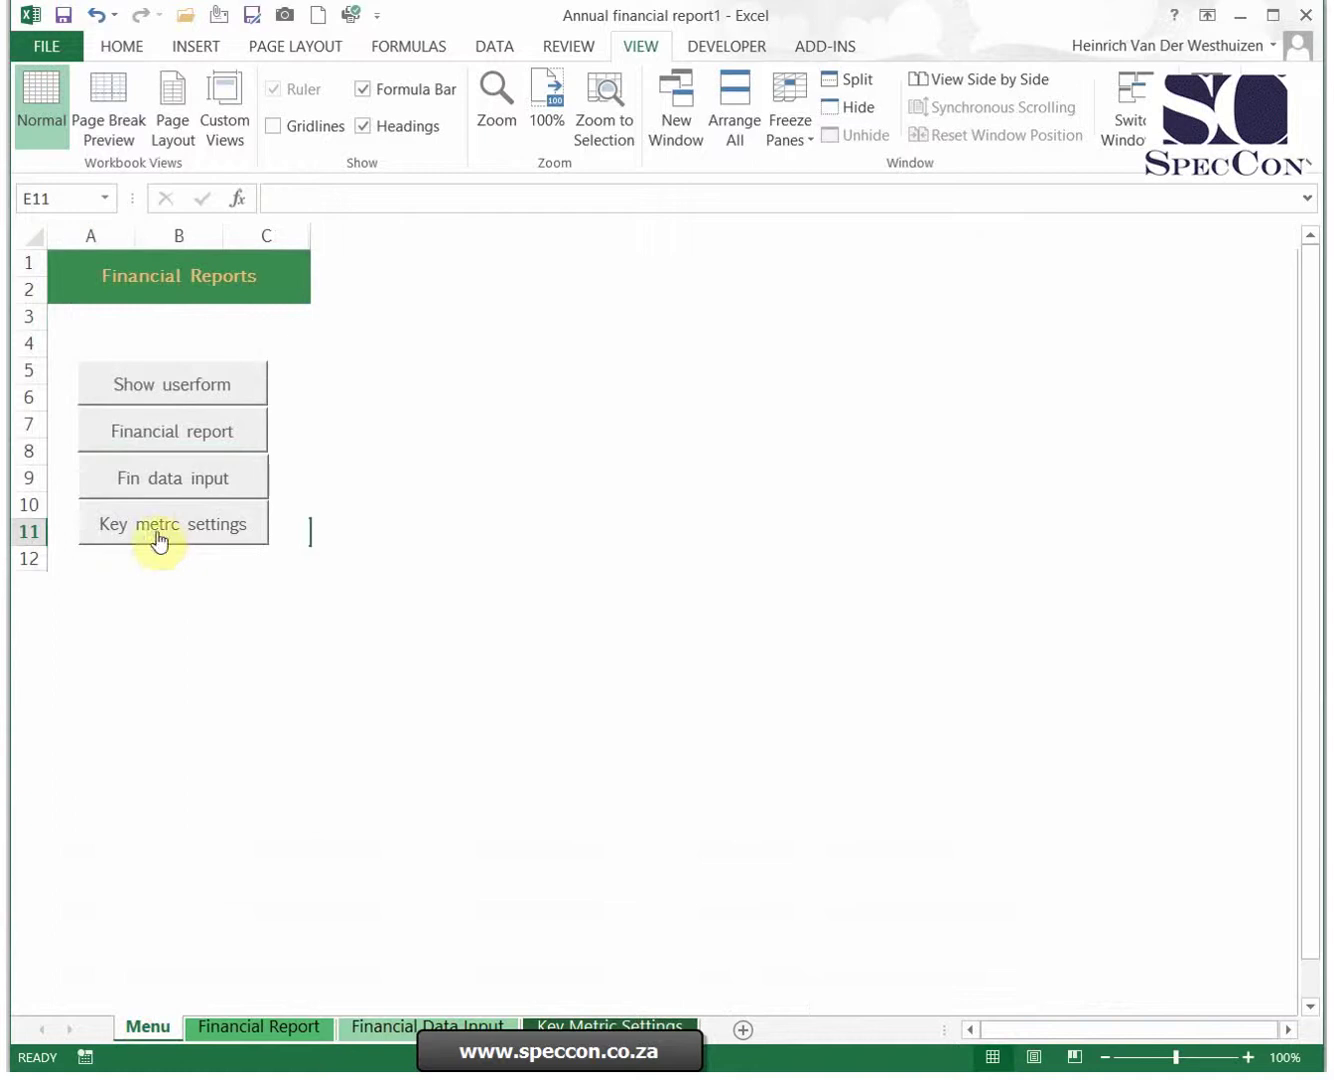
left_click(150, 473)
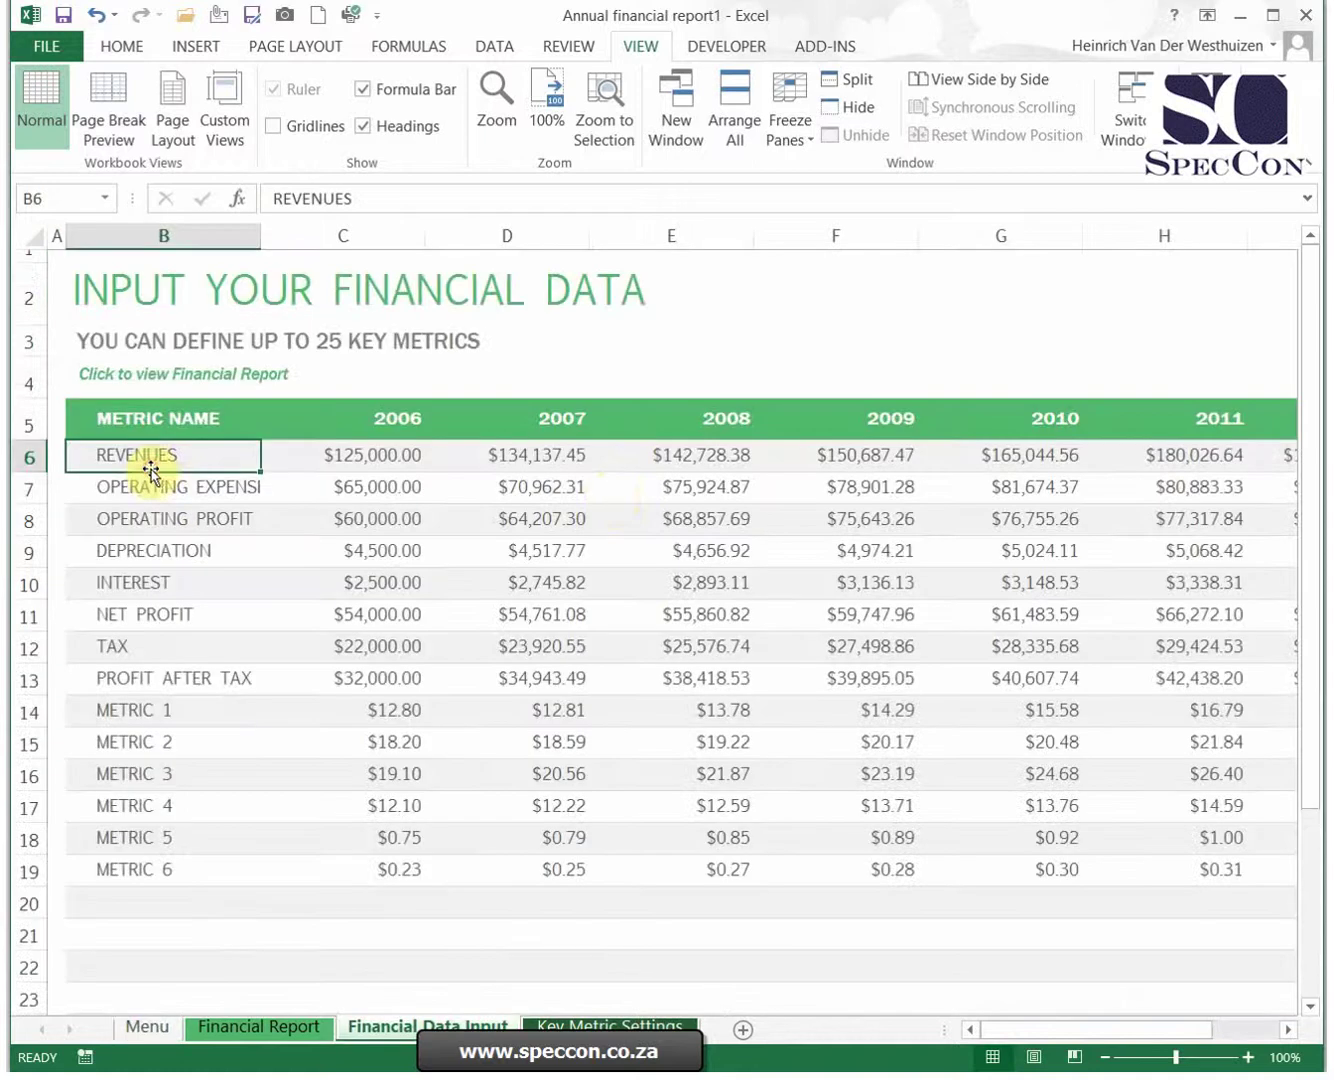
left_click(148, 1024)
left_click(172, 523)
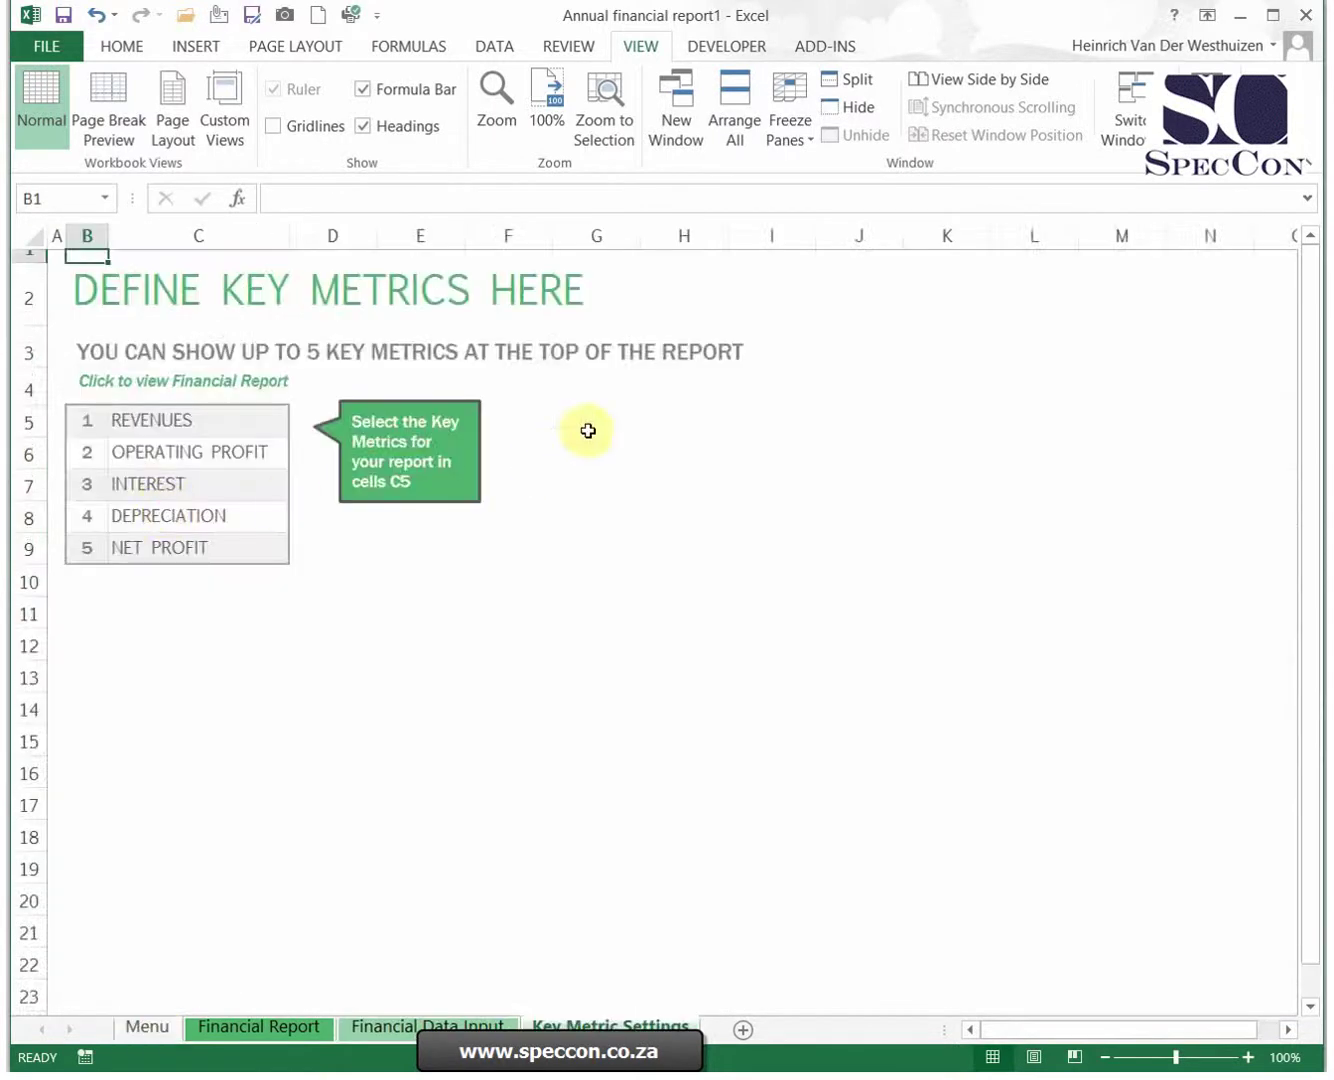
left_click(148, 1026)
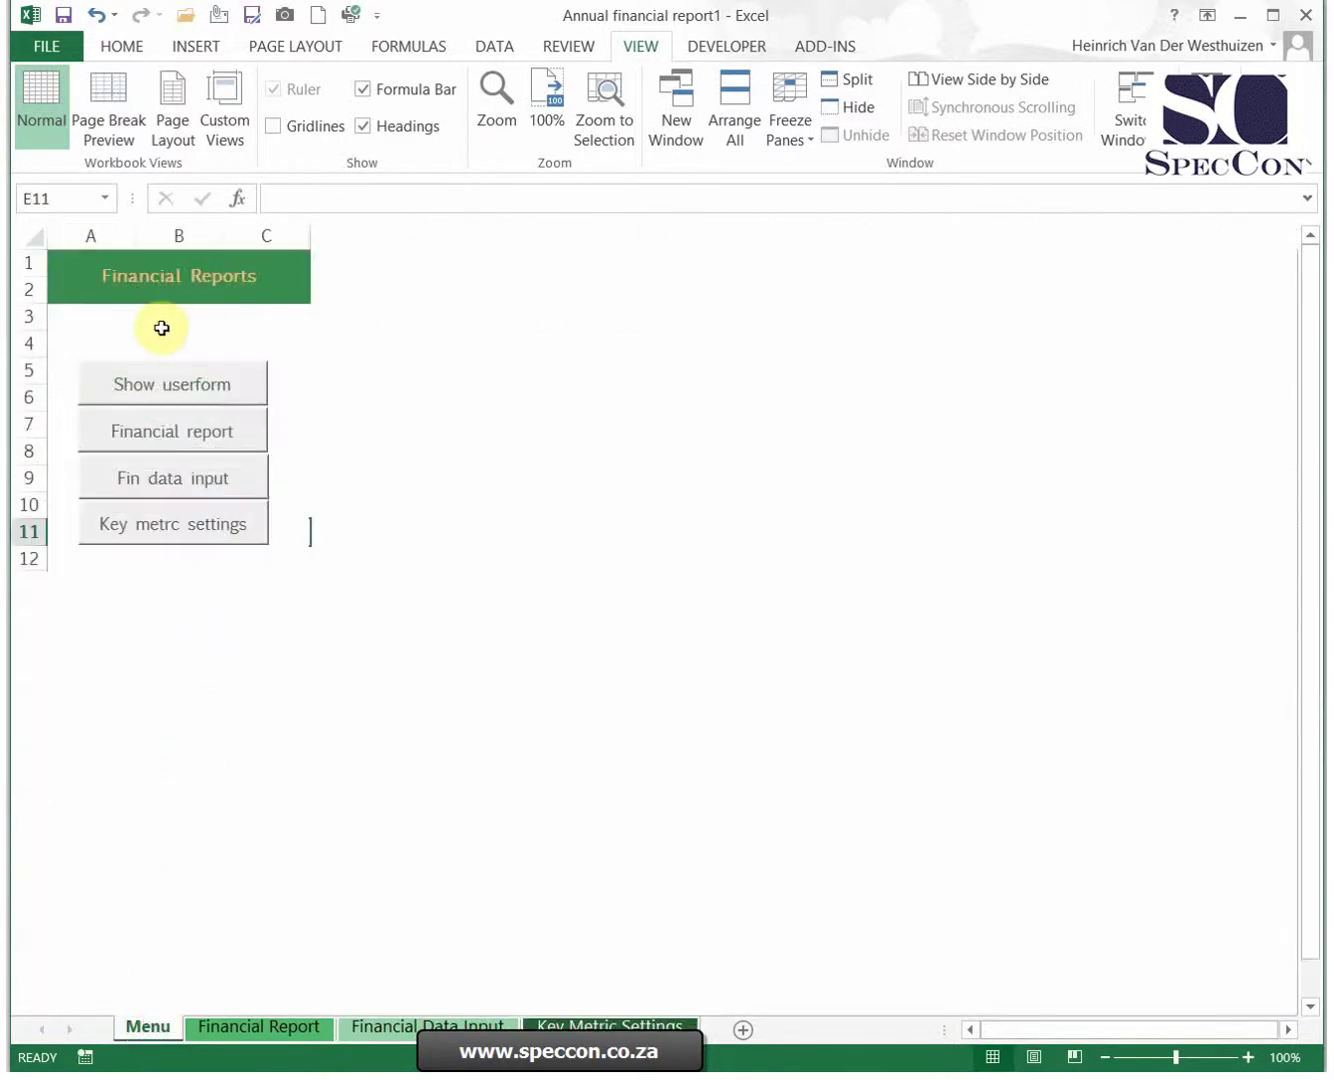
left_click(161, 330)
Open the VBA editor and insert a new UserForm into the workbook
left_click(715, 46)
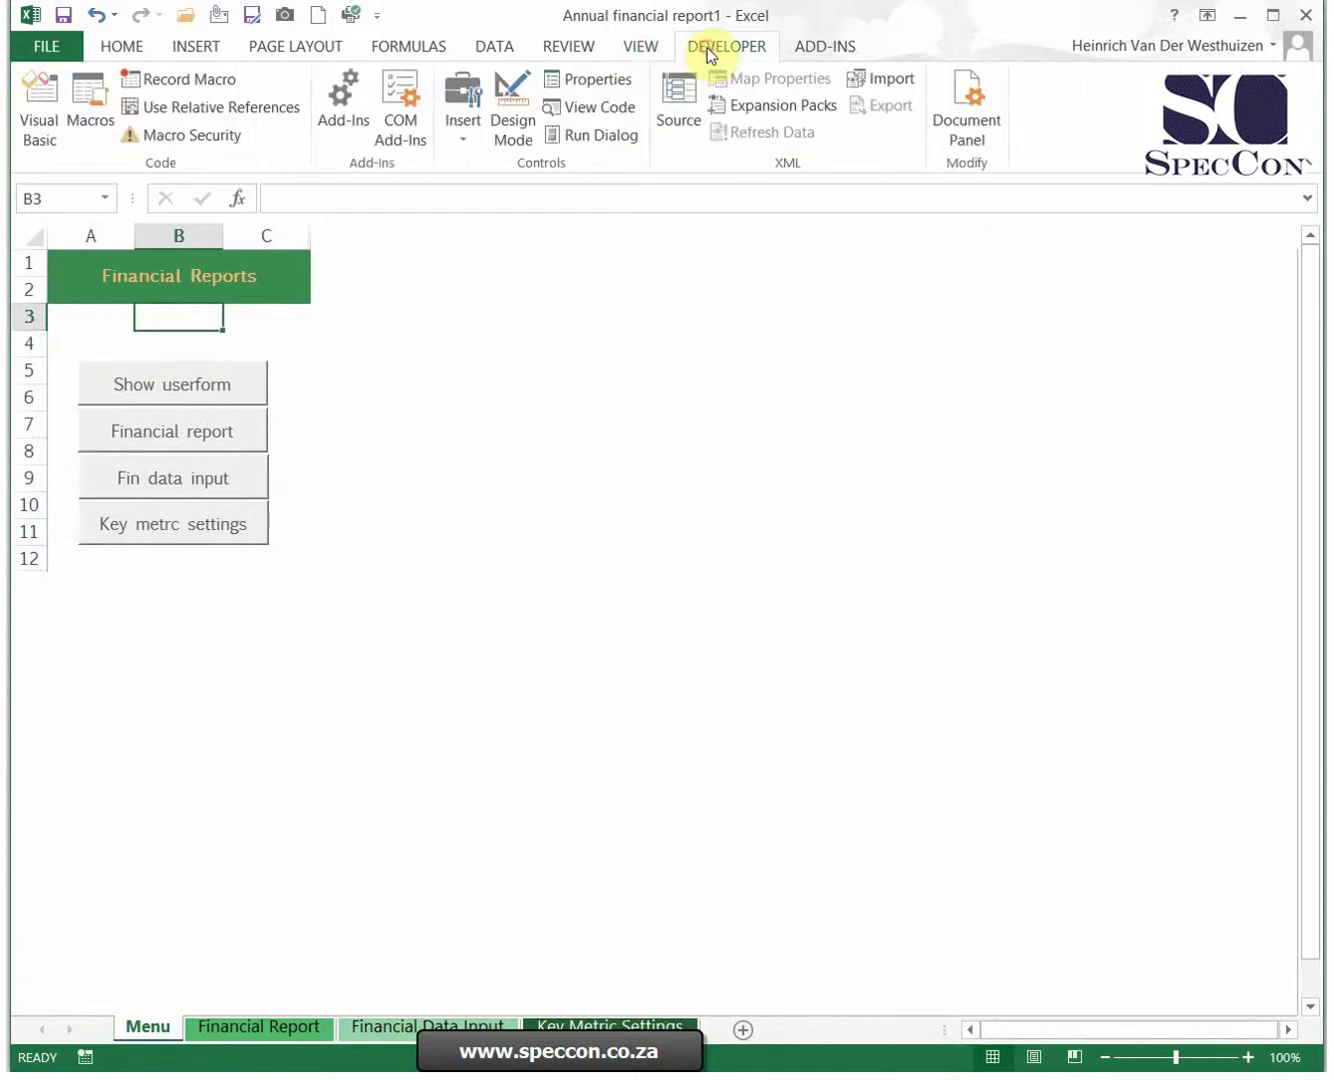
left_click(584, 111)
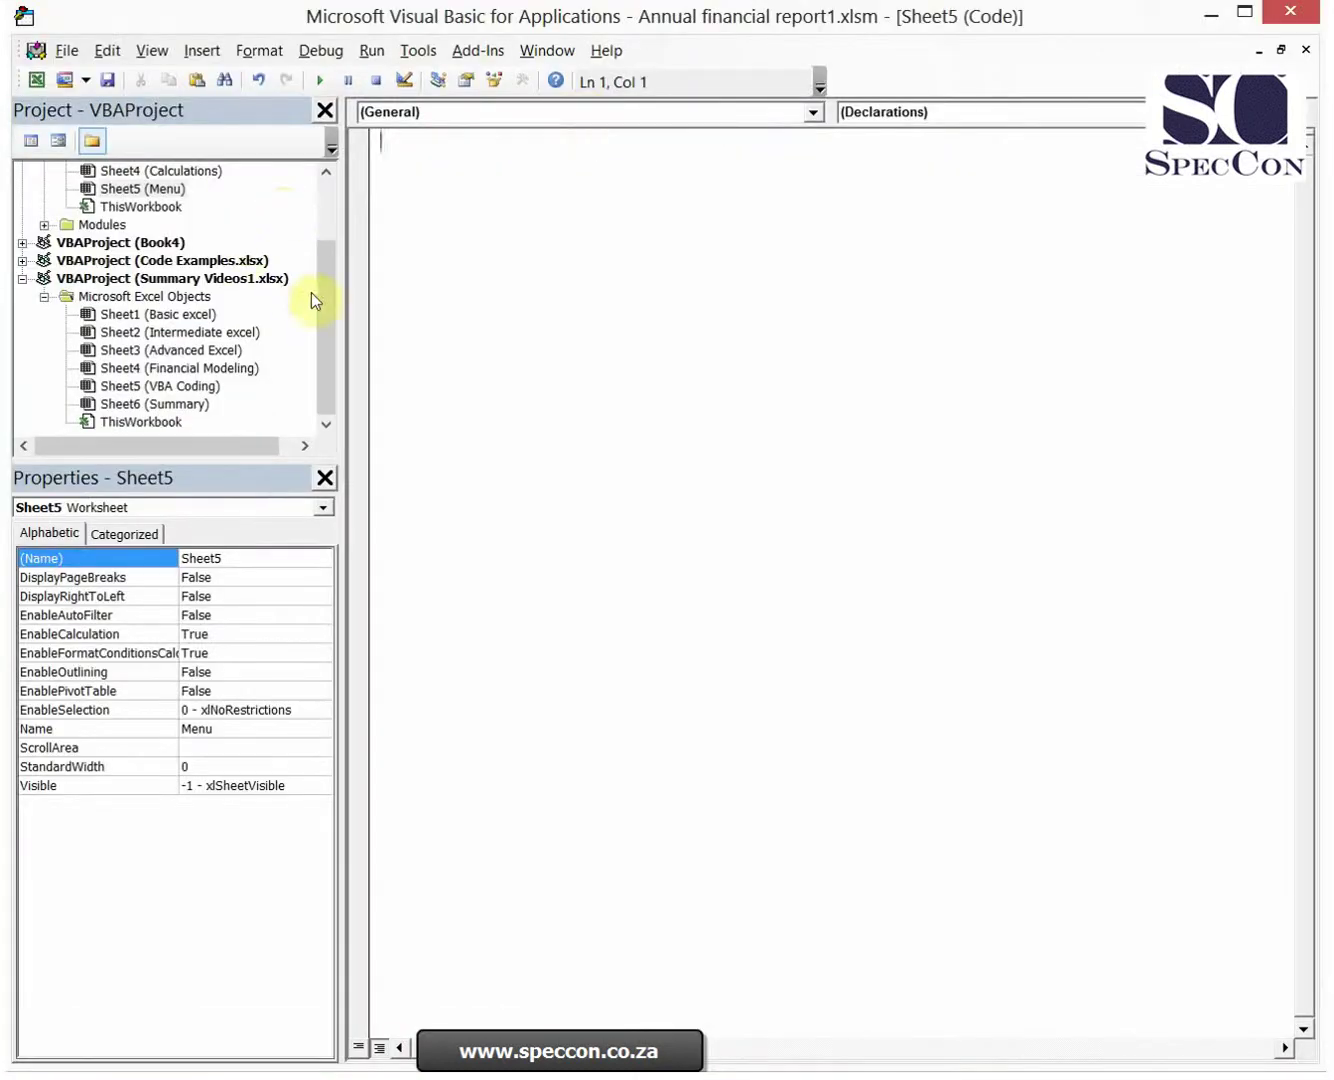
left_click_drag(322, 300, 322, 186)
left_click(200, 50)
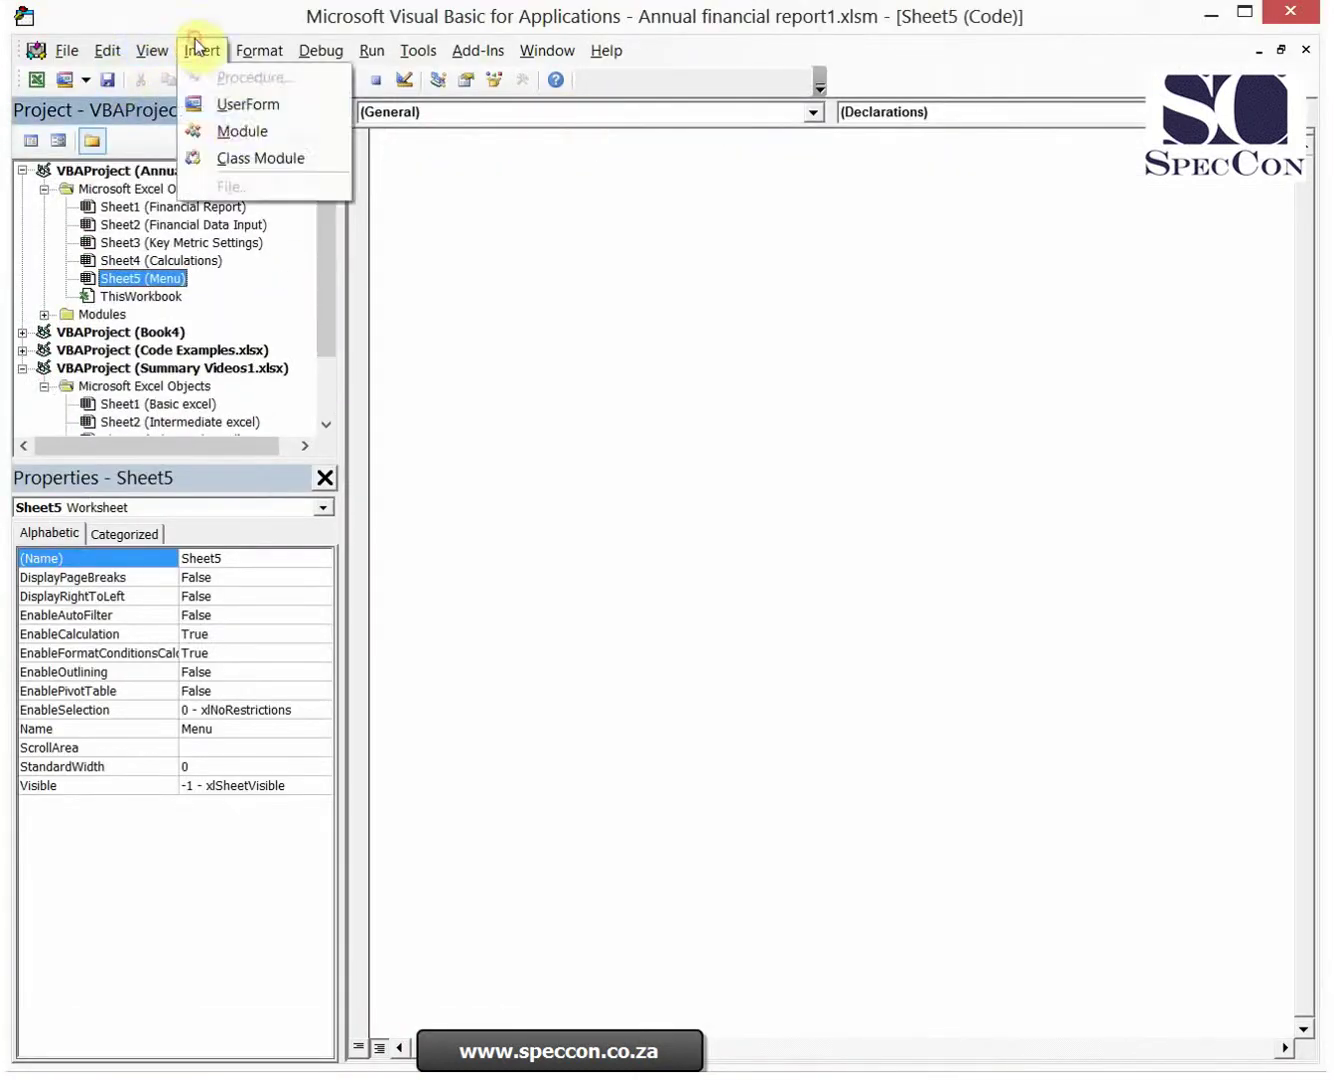
left_click(235, 105)
left_click(22, 405)
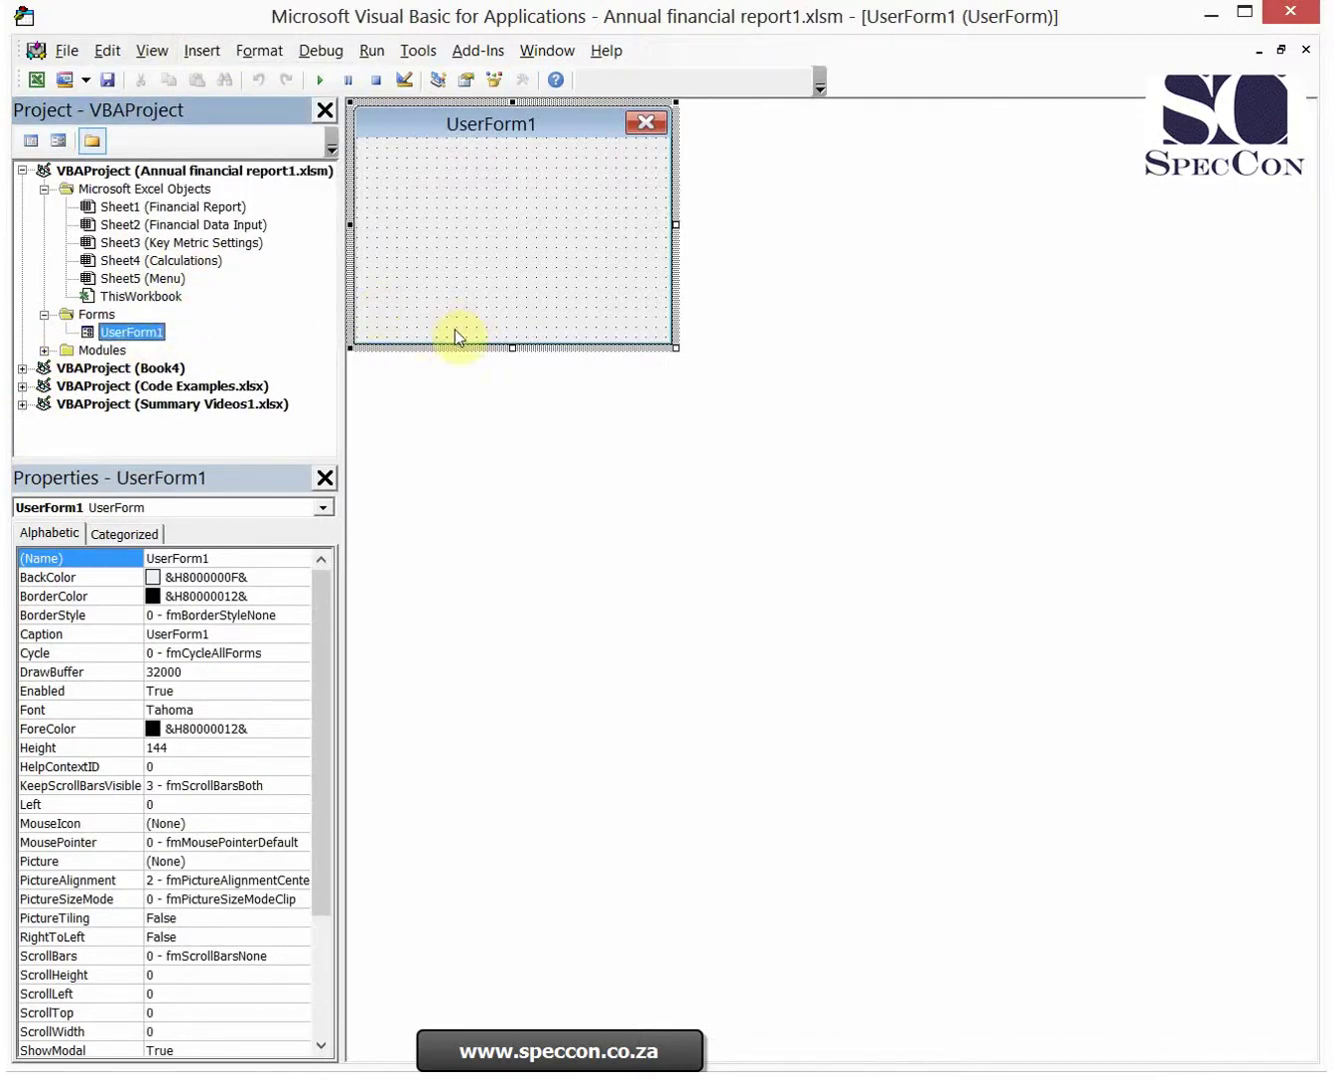
Place three command buttons near the form's top, stretch it taller, and add a fourth lower down
left_click(458, 252)
left_click_drag(282, 167, 918, 195)
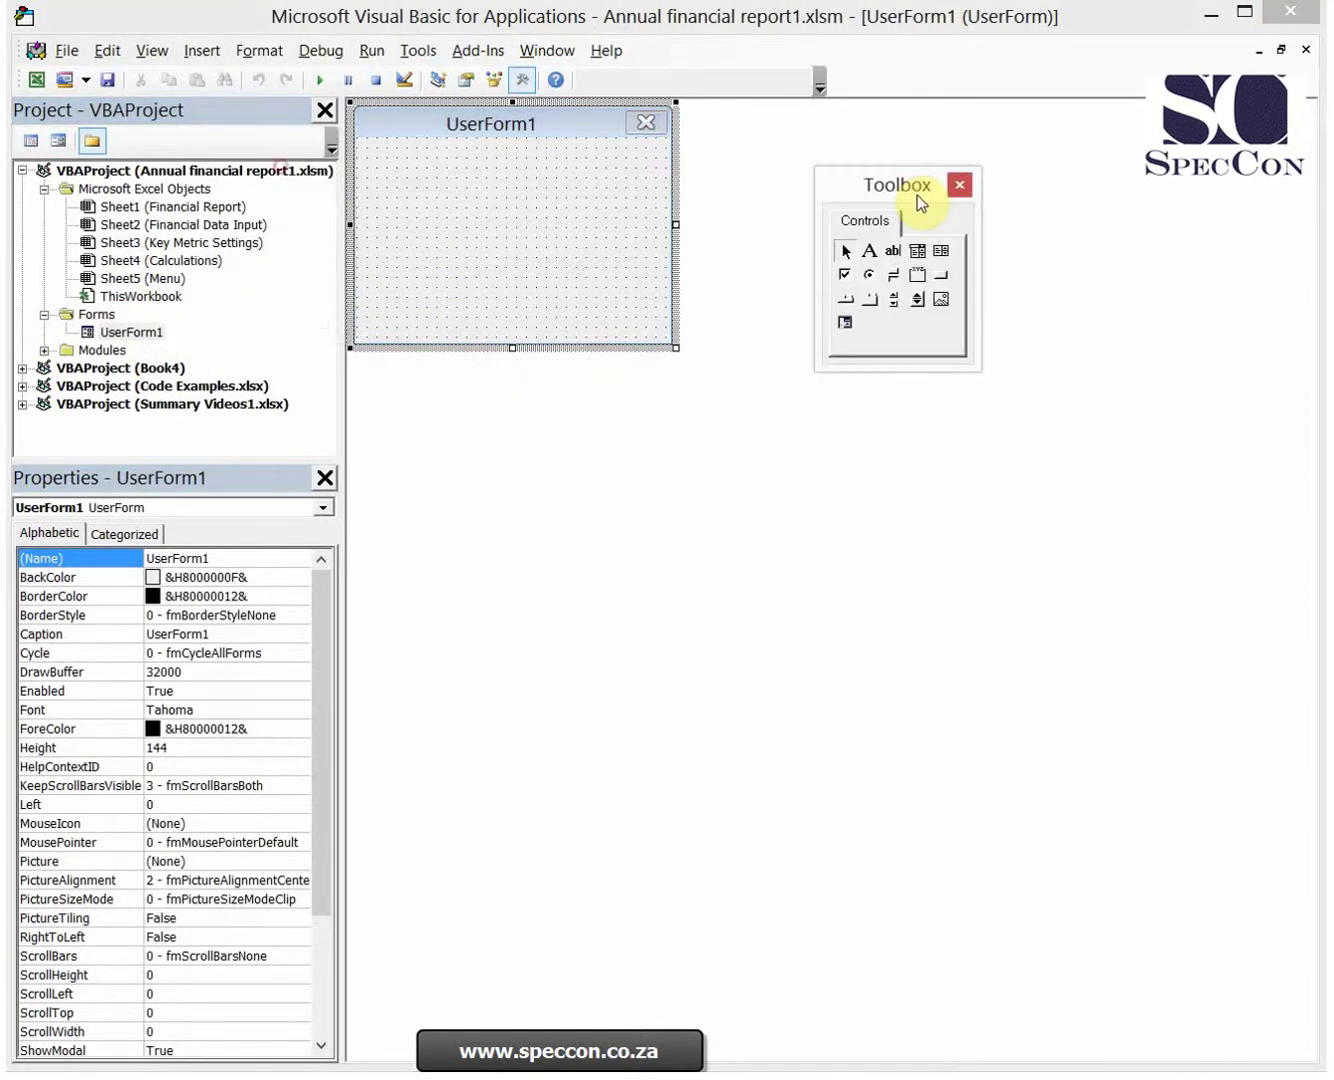
mouse_move(940, 275)
left_mouse_down()
mouse_move(501, 199)
mouse_move(498, 185)
left_mouse_up()
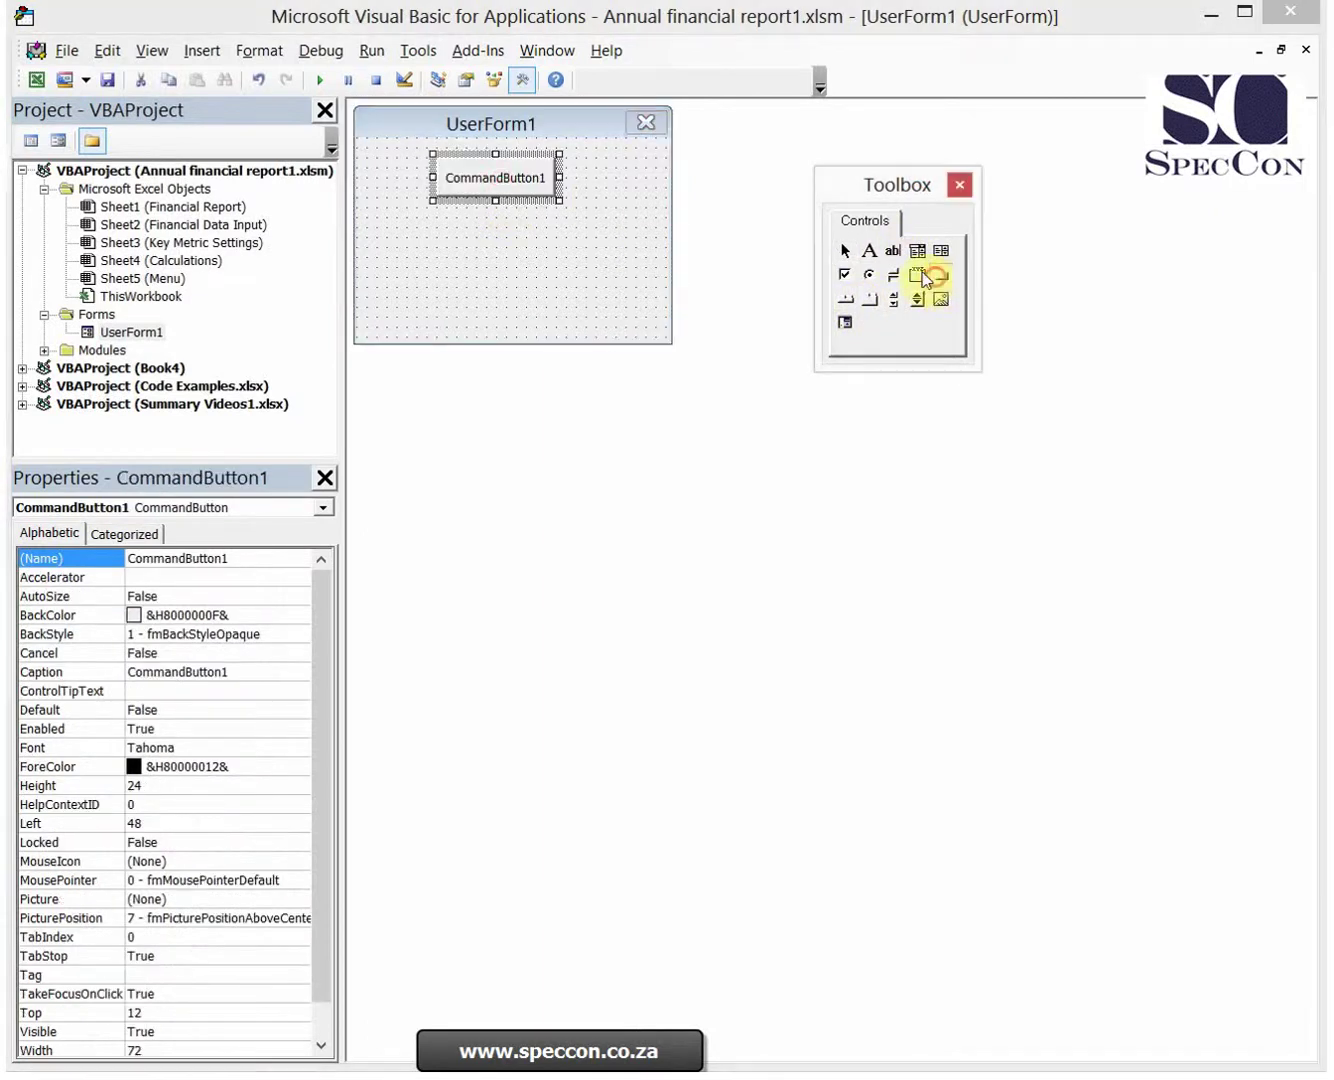
left_click_drag(941, 275, 496, 229)
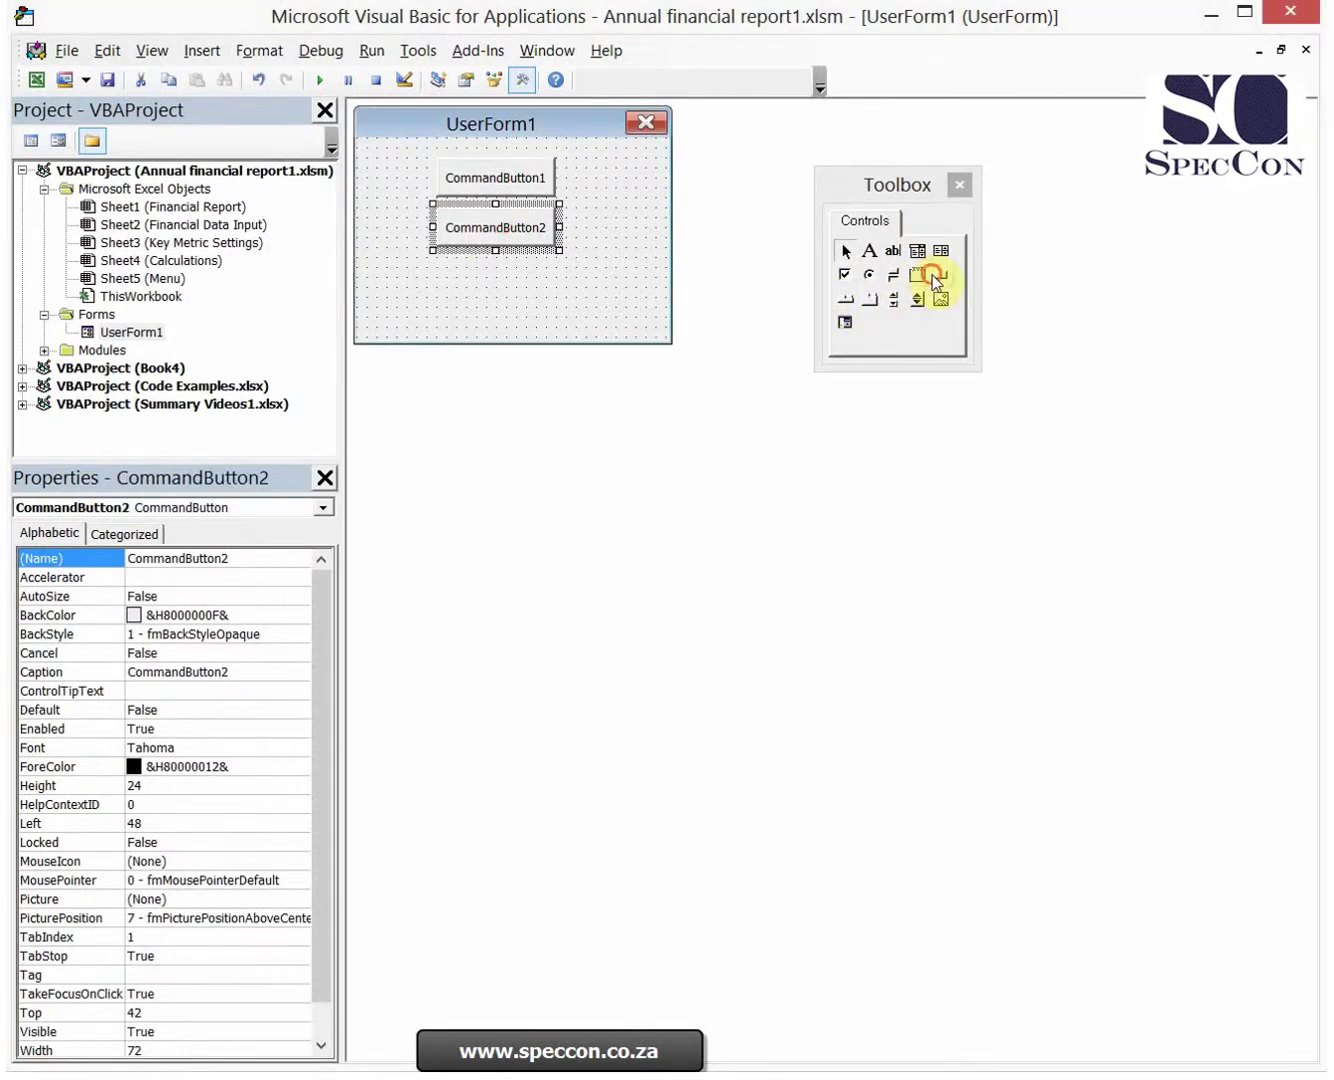
left_click_drag(941, 275, 497, 281)
left_click(510, 340)
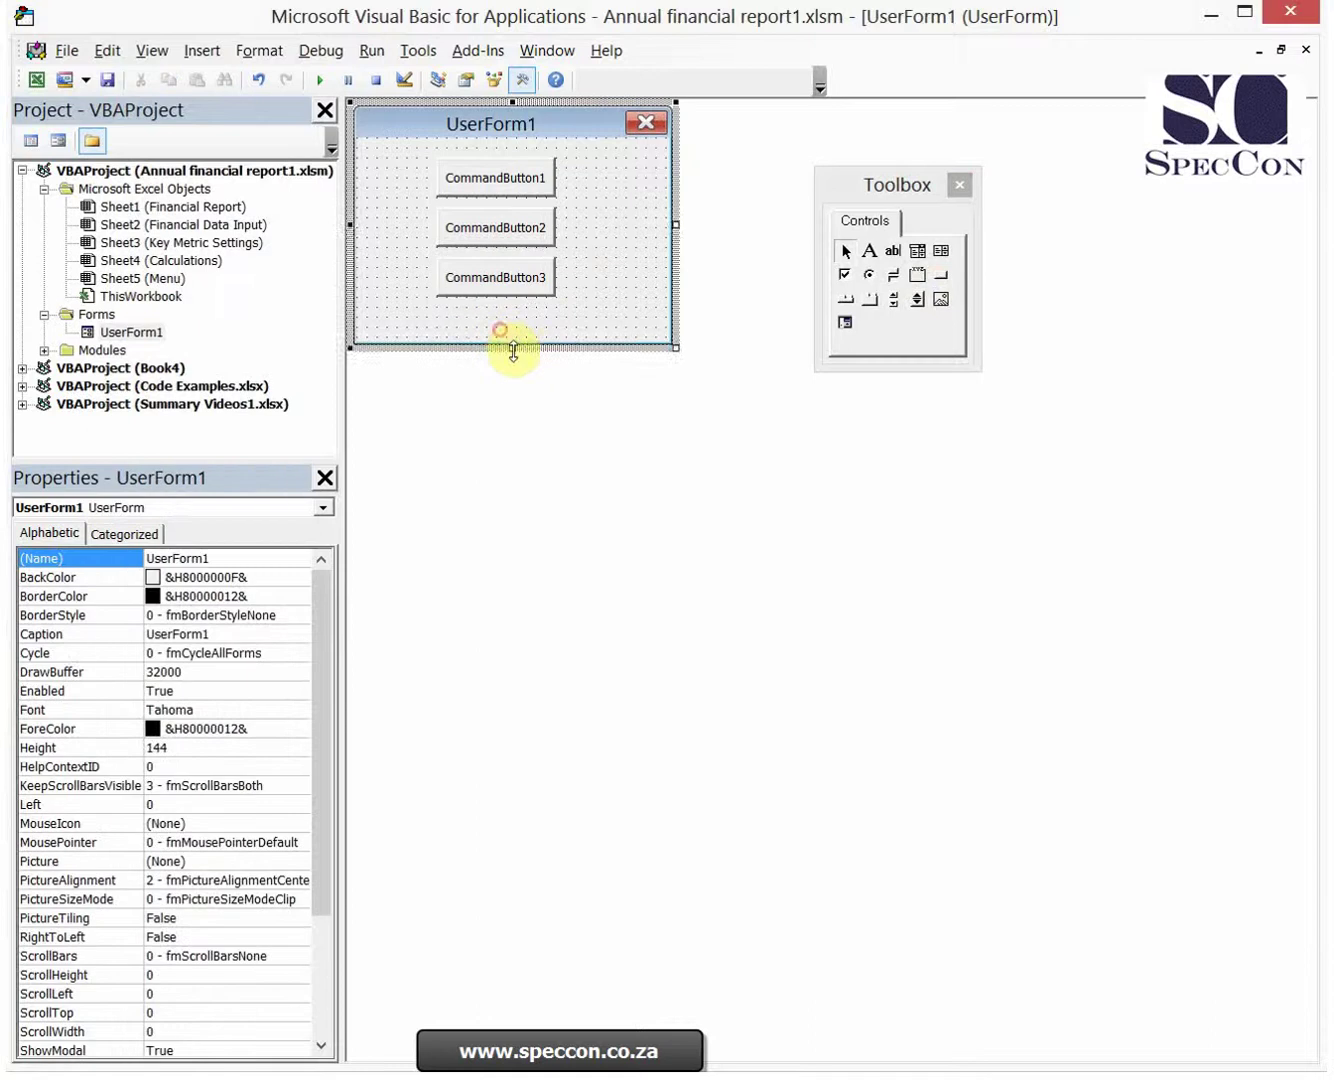
left_click_drag(512, 344, 512, 476)
left_click_drag(941, 278, 499, 426)
Caption the first two buttons 'Fin Reports' and 'Fin data input'
left_click(520, 190)
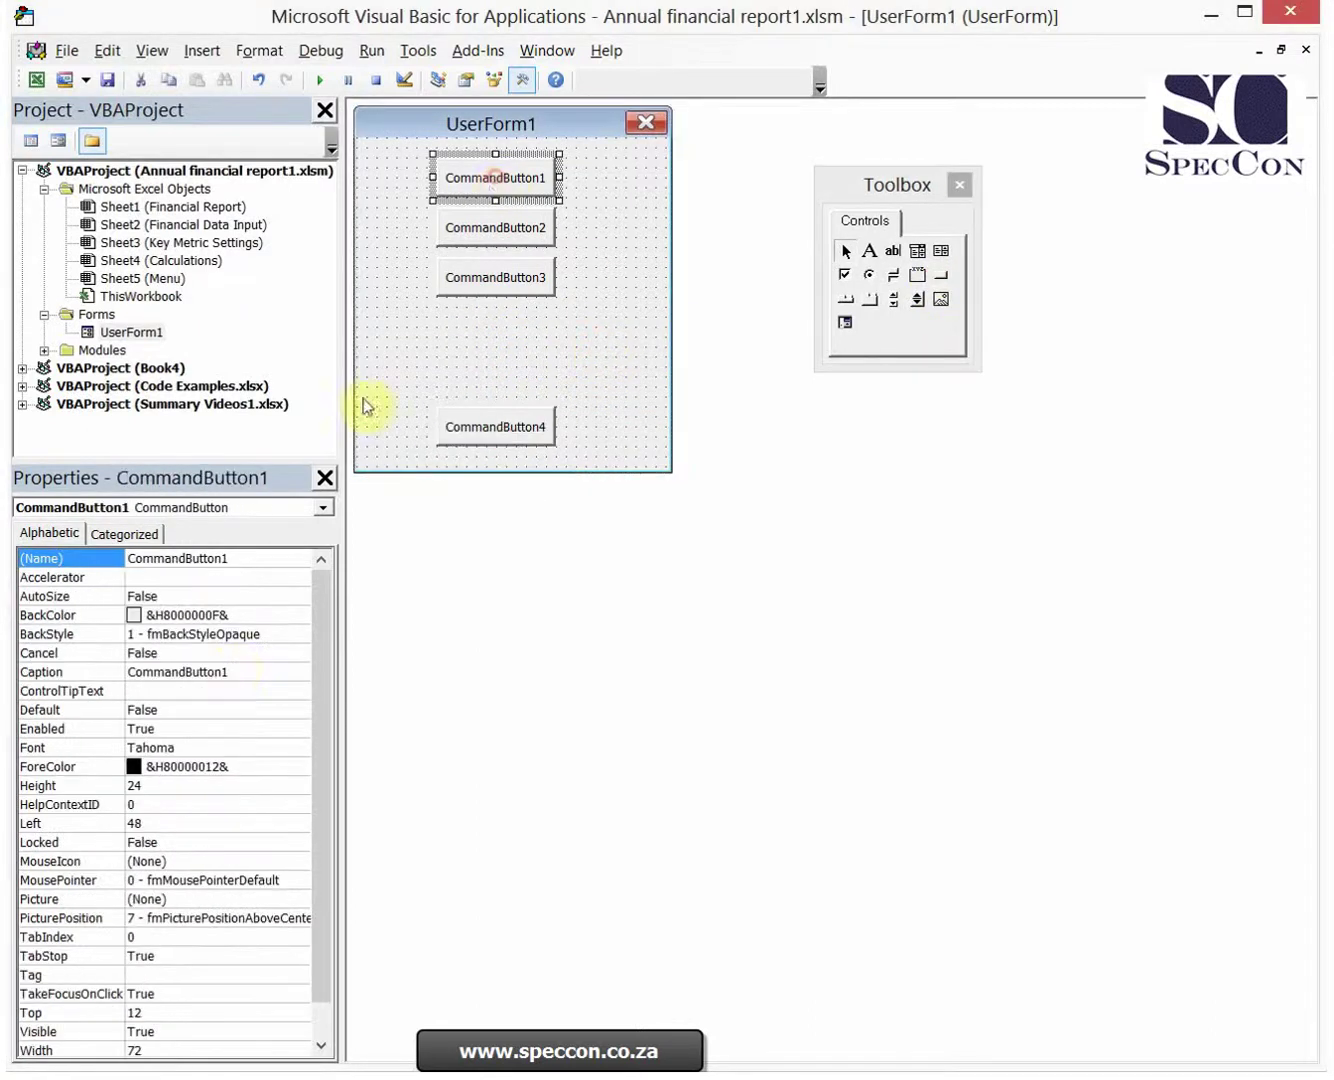
left_click(263, 671)
double_click(140, 672)
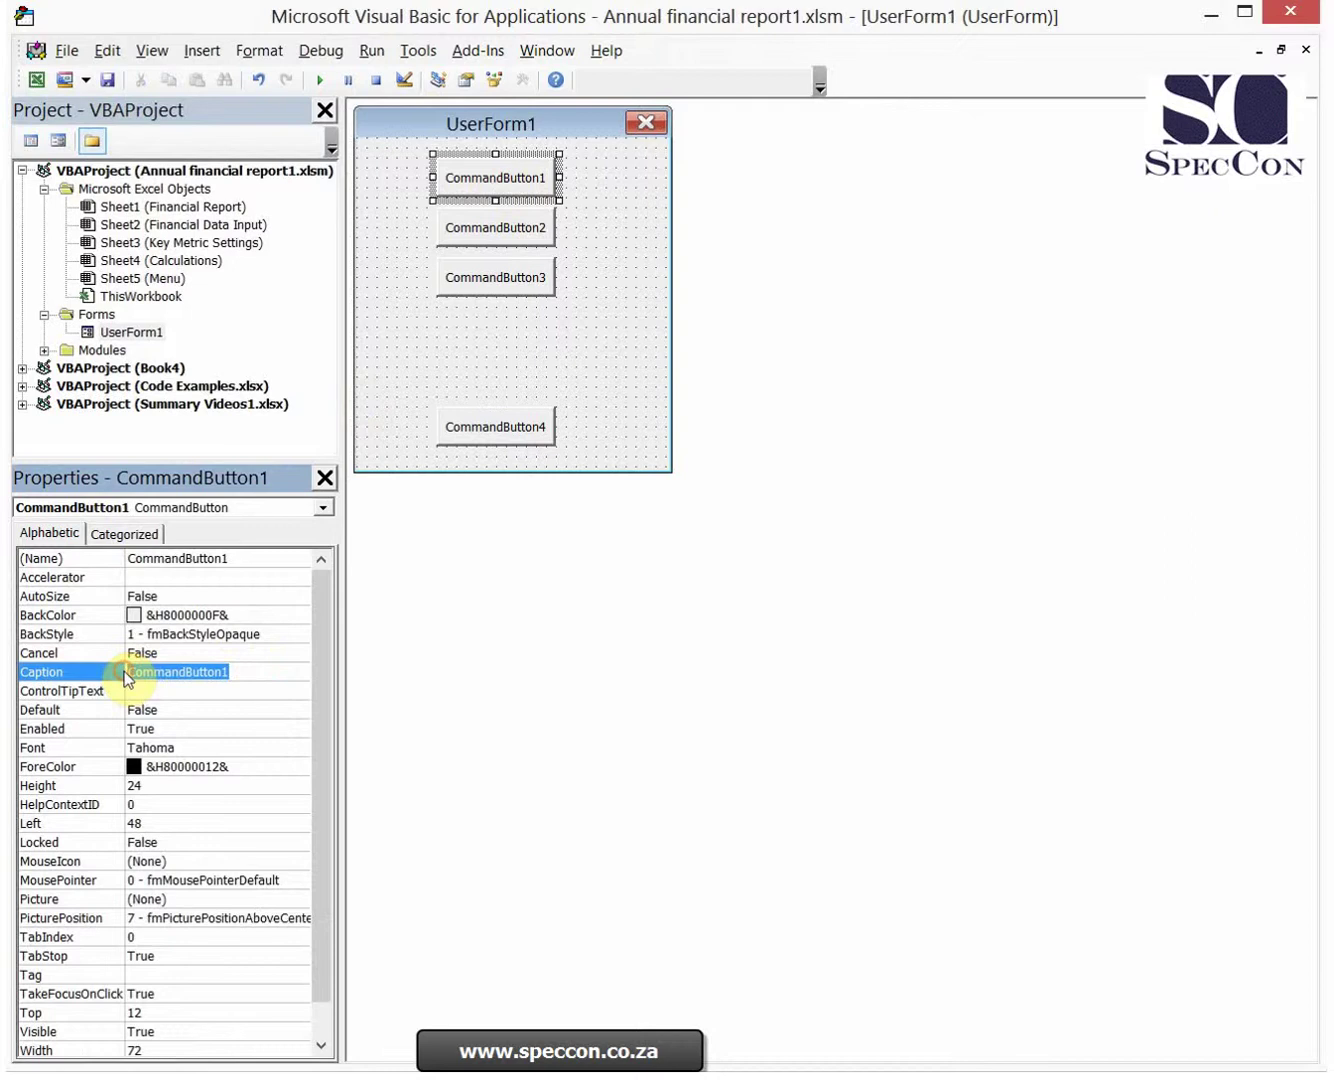
type("Fin Reports")
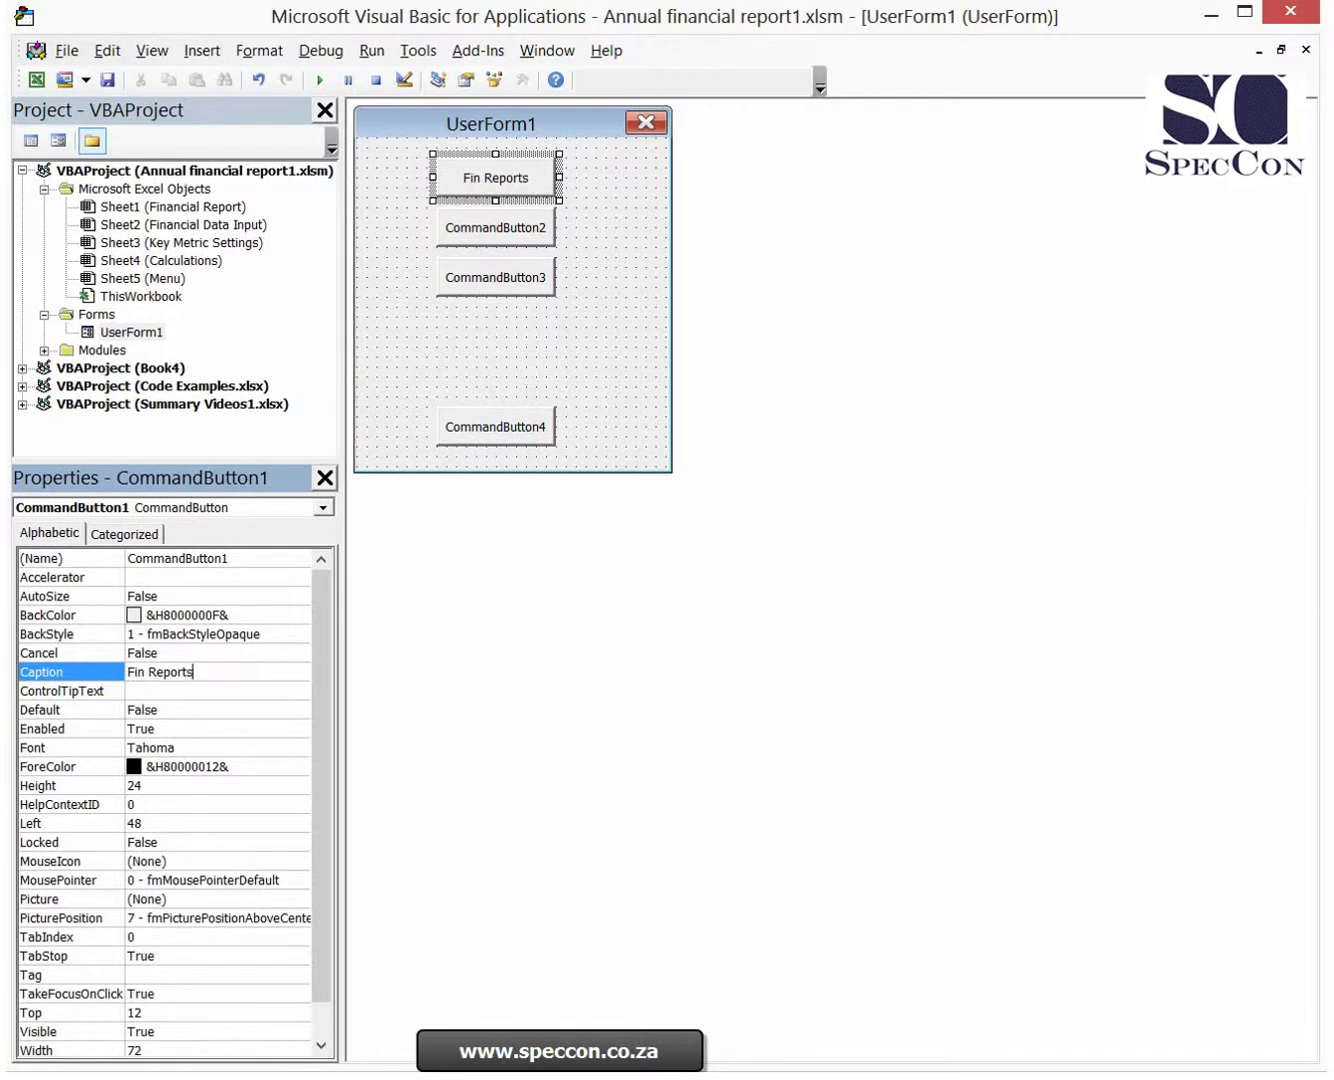
left_click(495, 226)
left_click(260, 671)
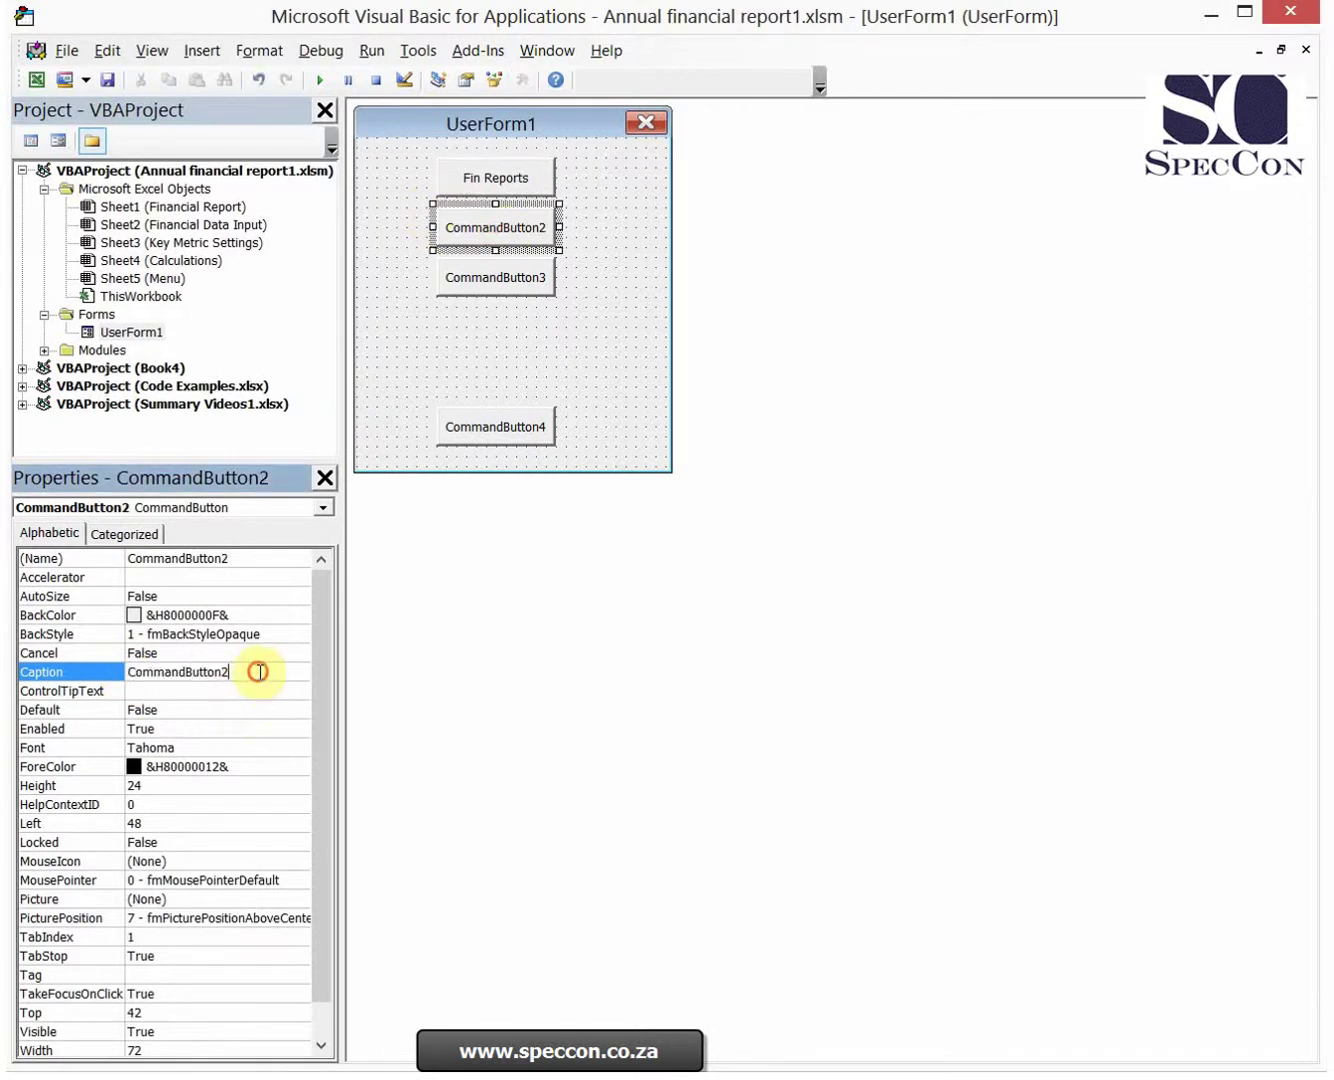
left_click(104, 670)
type("Fin")
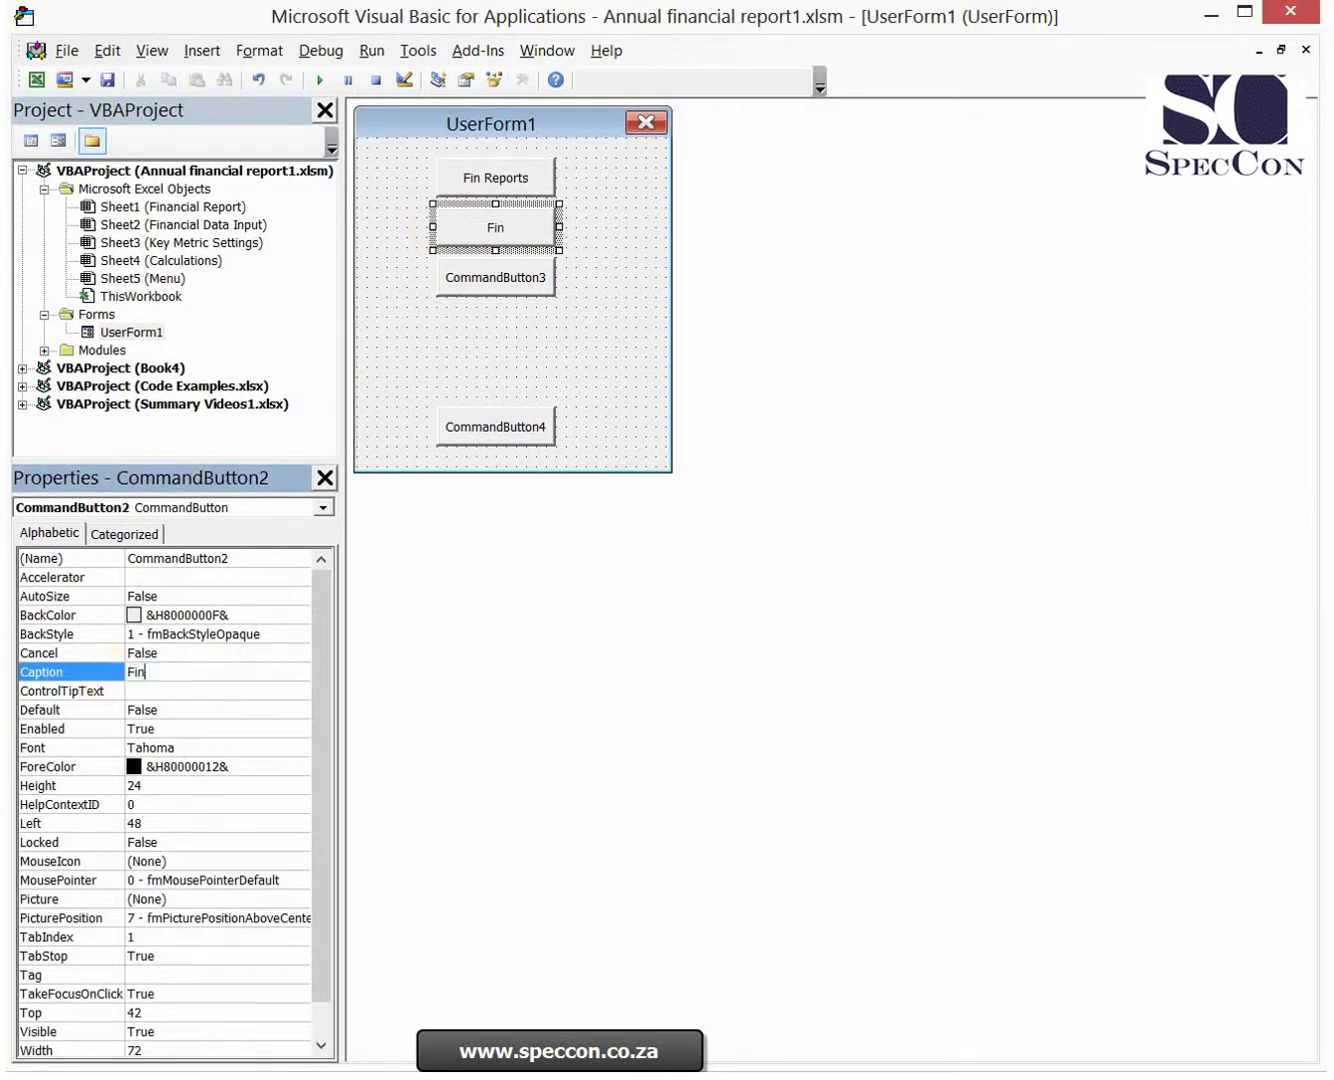
type(" data inout")
key("BackSpace")
key("BackSpace")
key("BackSpace")
type("put")
Caption the third and fourth buttons 'Key Metric settings' and 'Close'
left_click(521, 285)
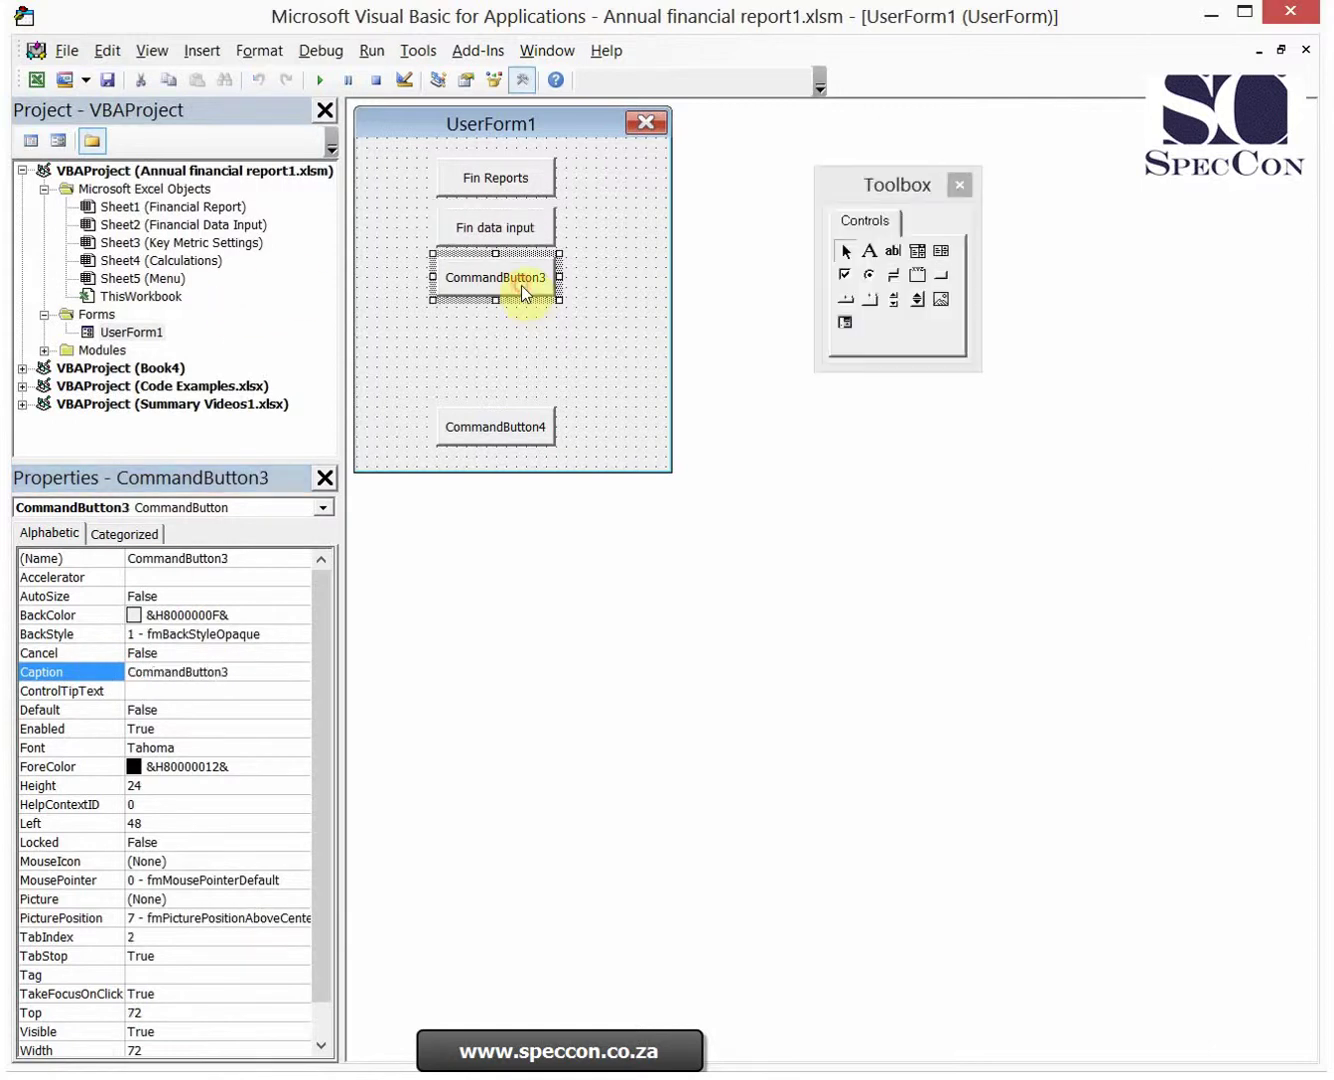
double_click(252, 675)
type("Key ")
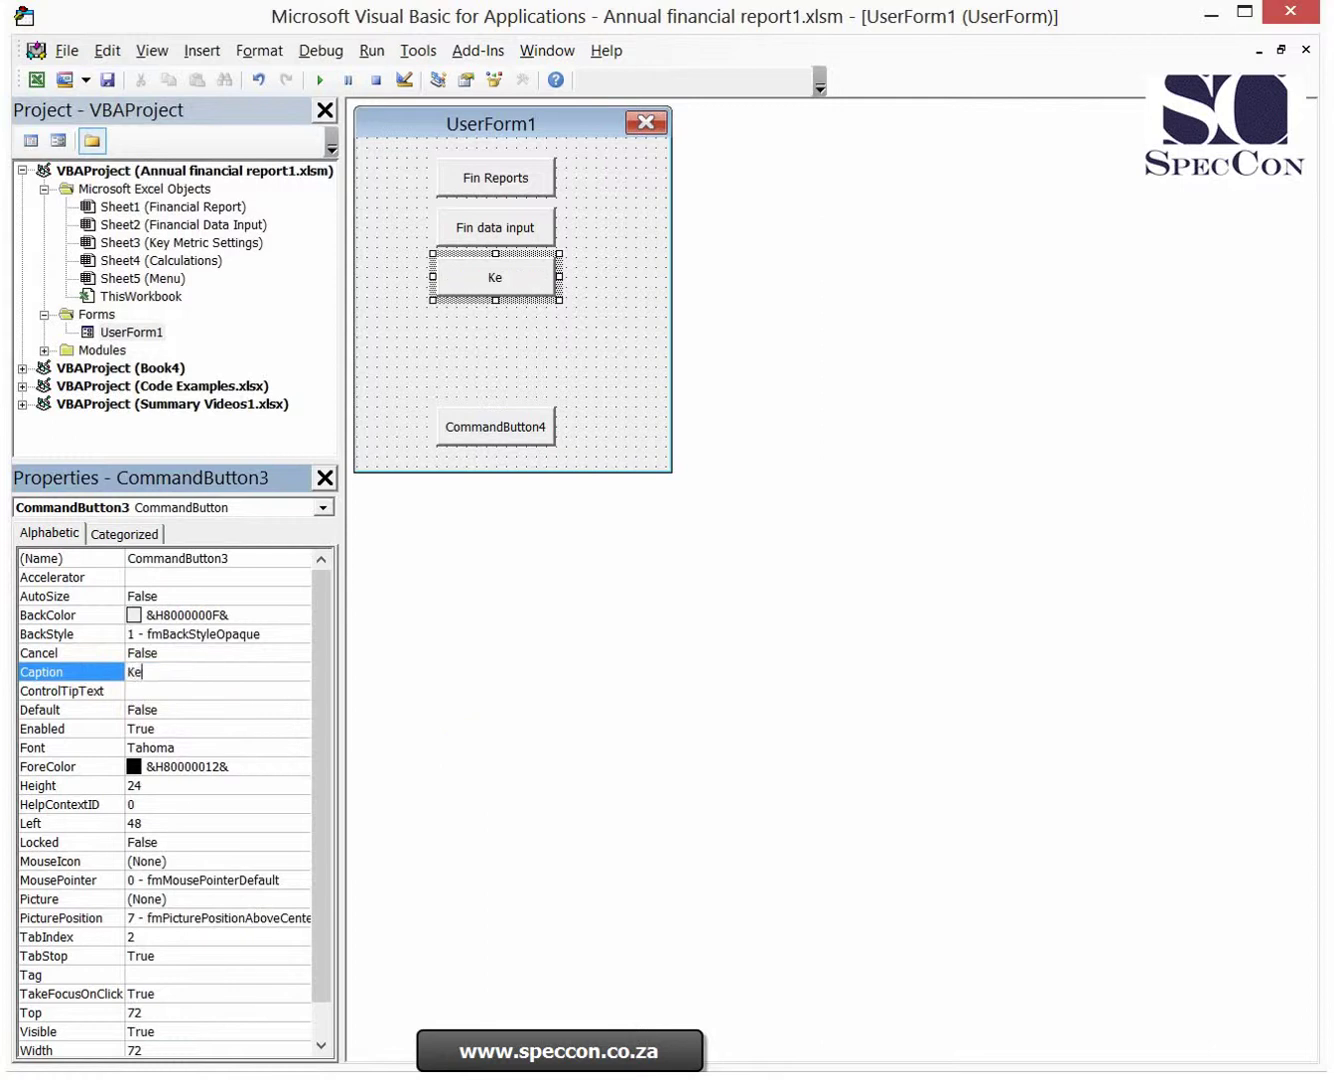
type("Metri")
type("c settings")
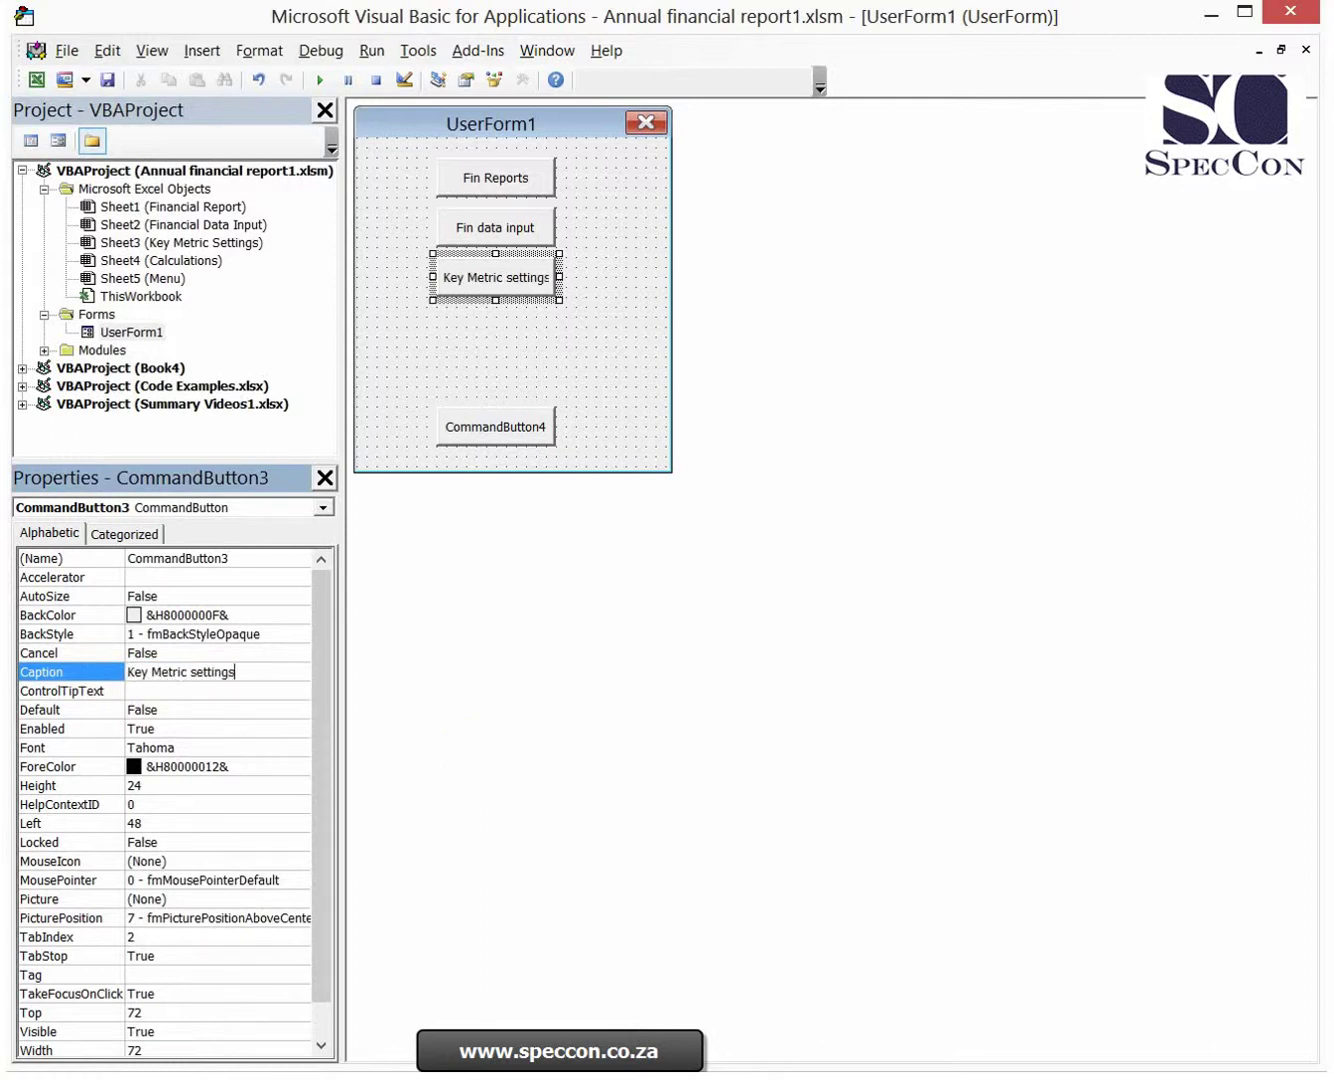
left_click(637, 407)
left_click(512, 427)
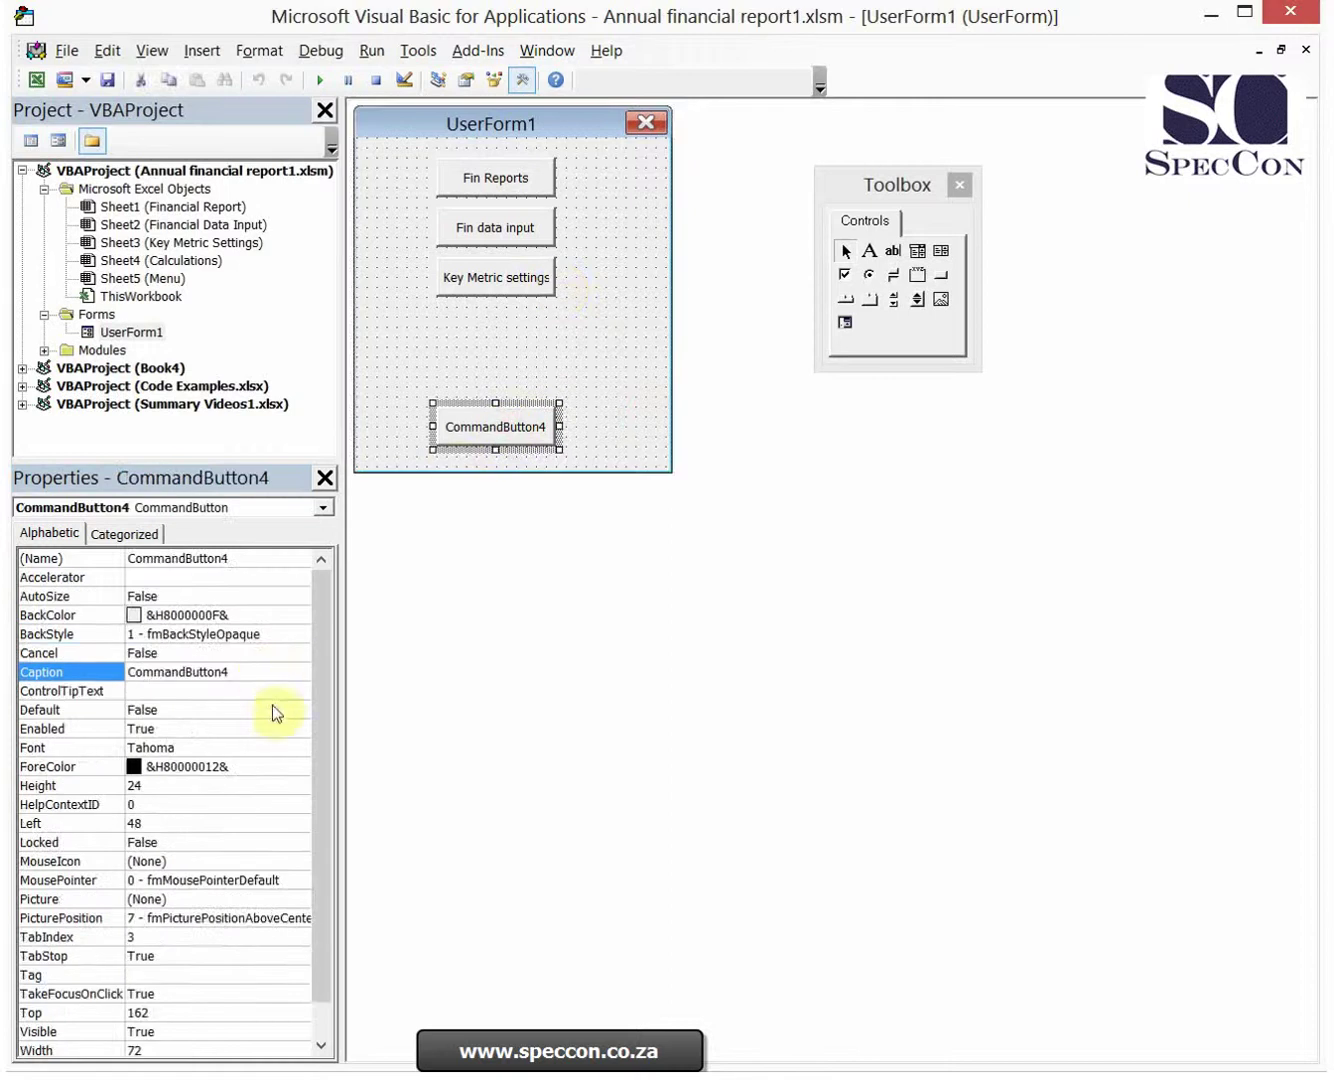
left_click(261, 672)
type("C")
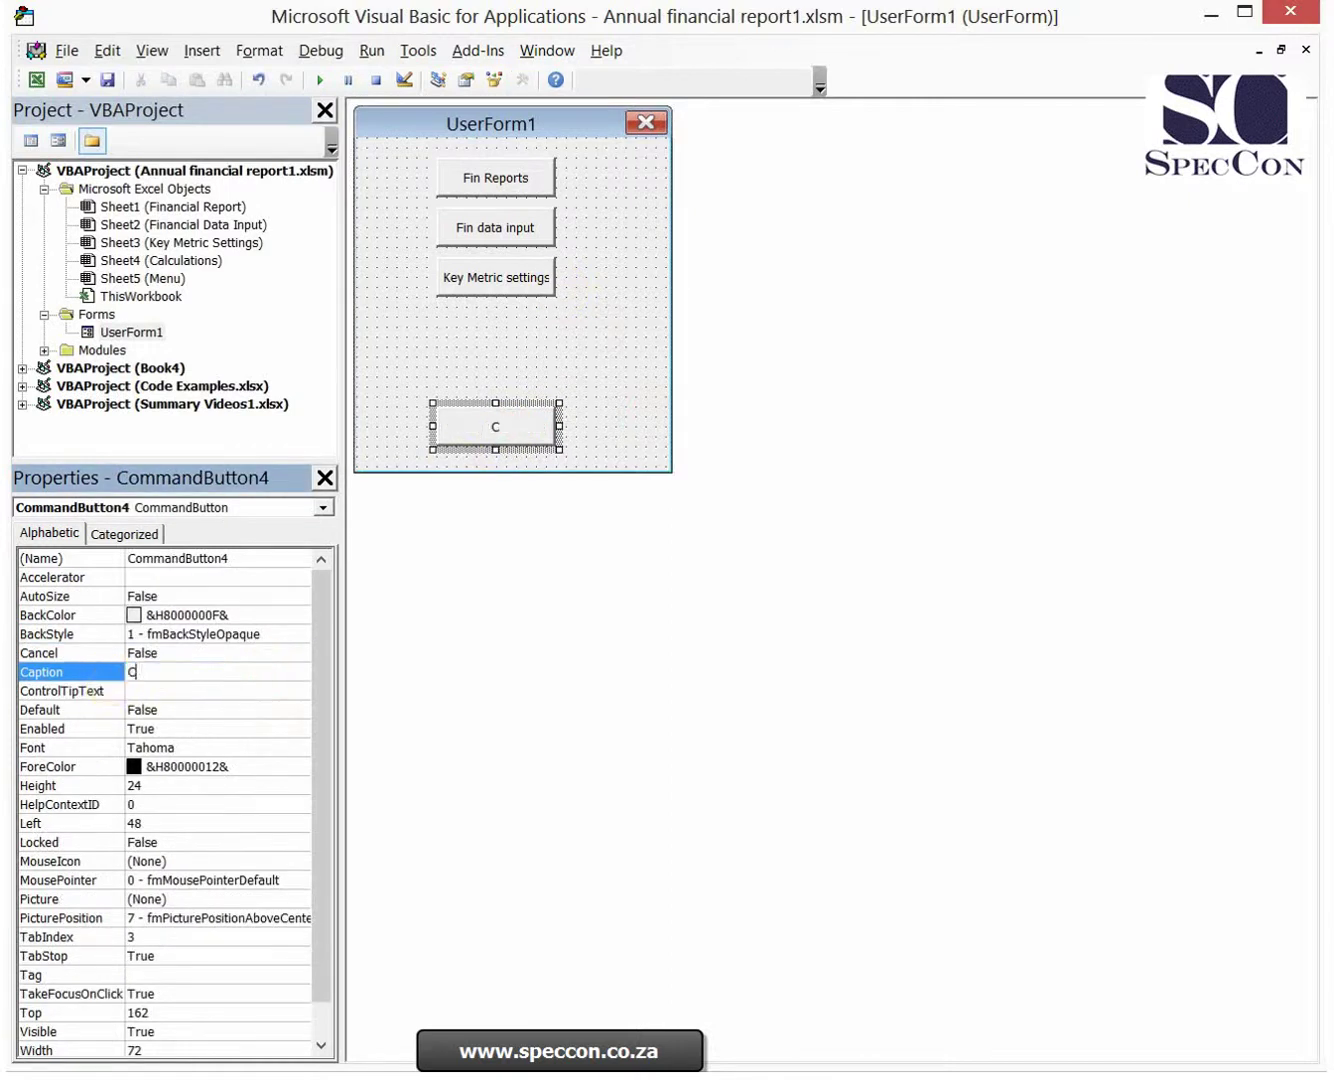
type("lose")
left_click(607, 318)
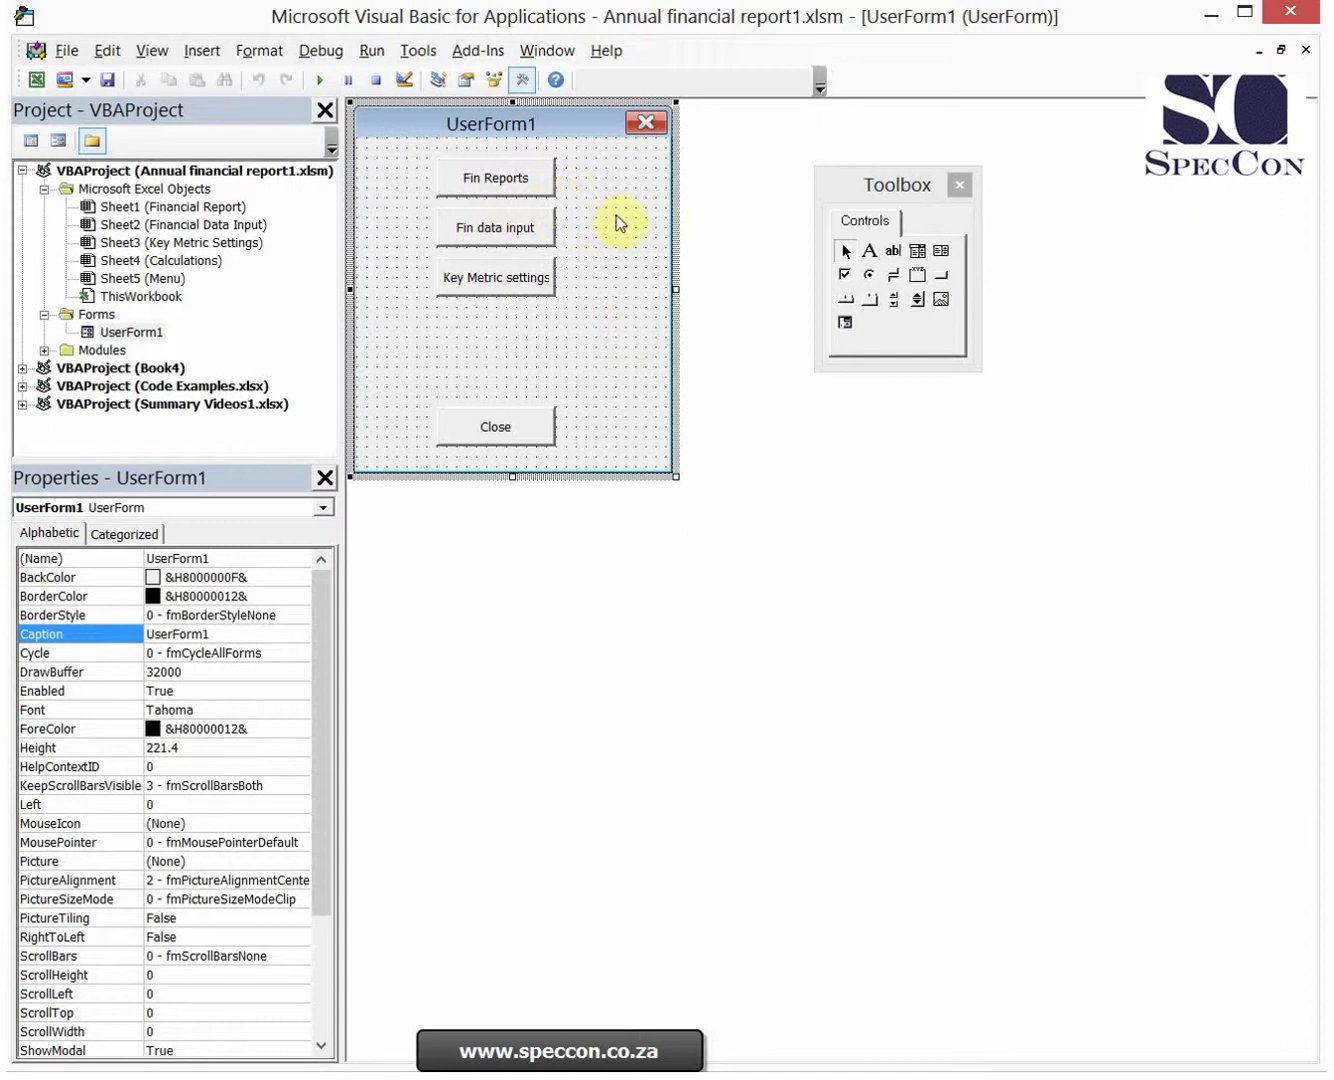
Write CommandButton1_Click as UserForm1.Hide then Sheets("financial report").Select, and select both lines
double_click(508, 180)
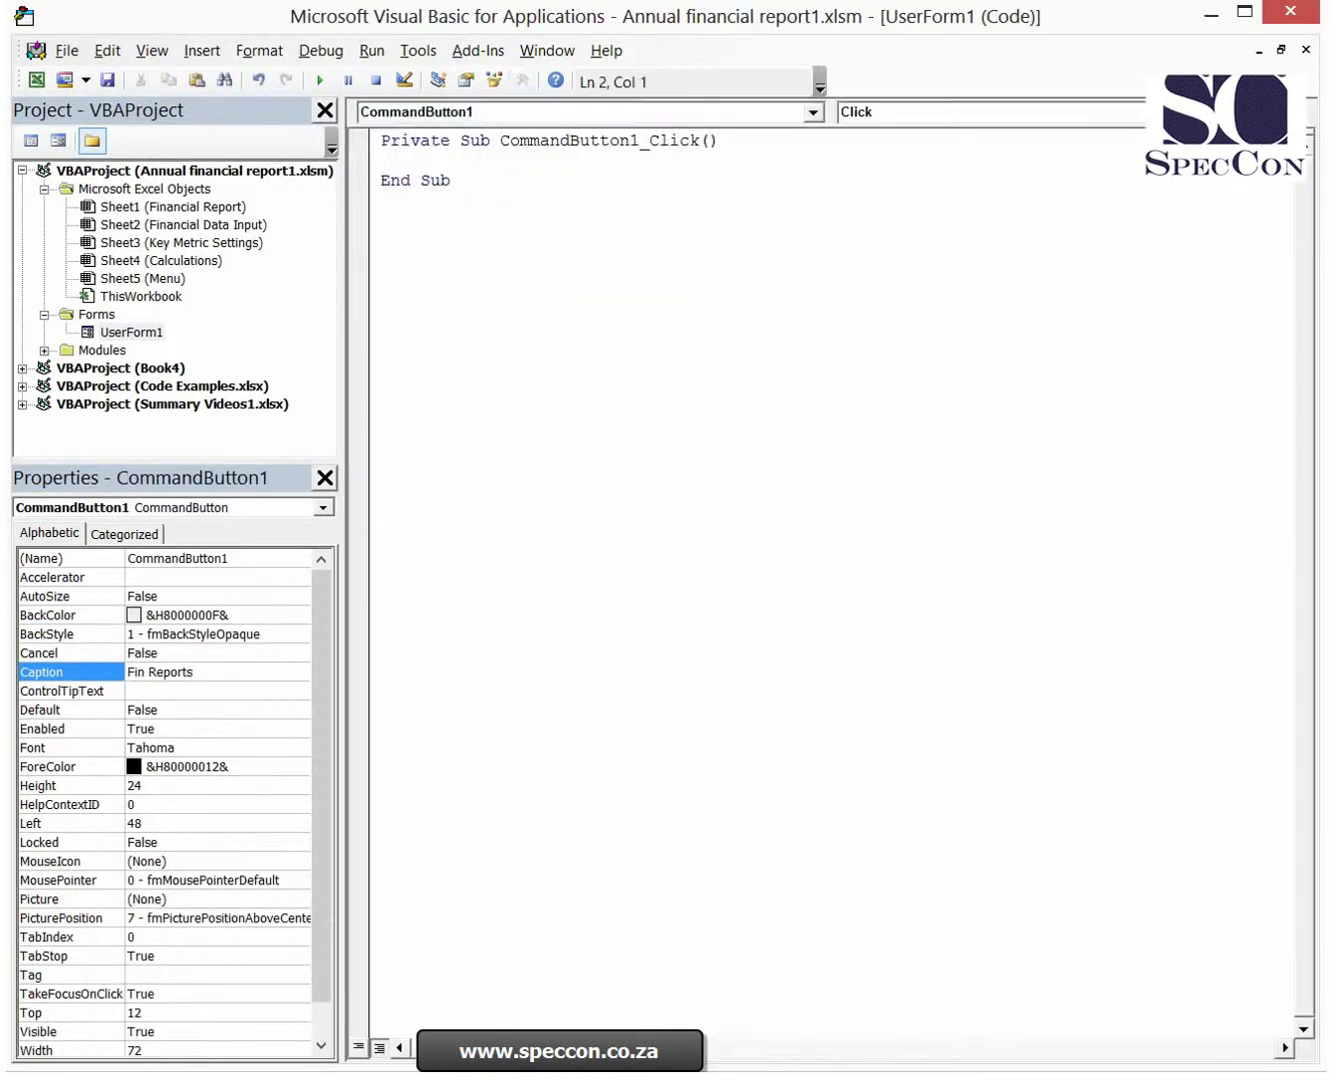
type("sheets(\"financia")
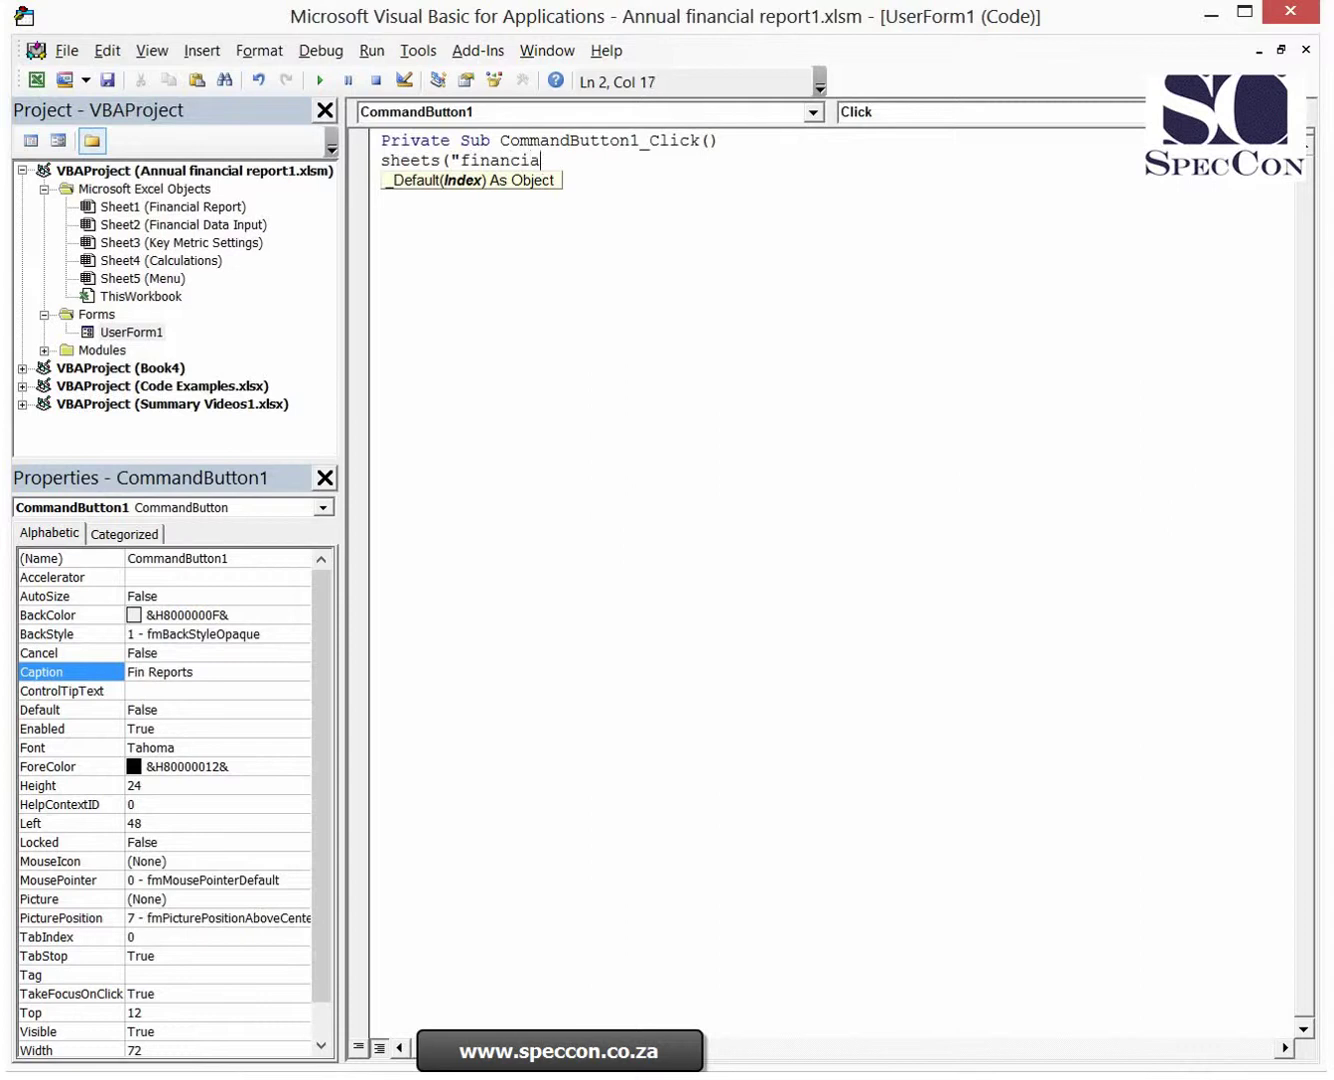
type("repoer")
type("t\").select")
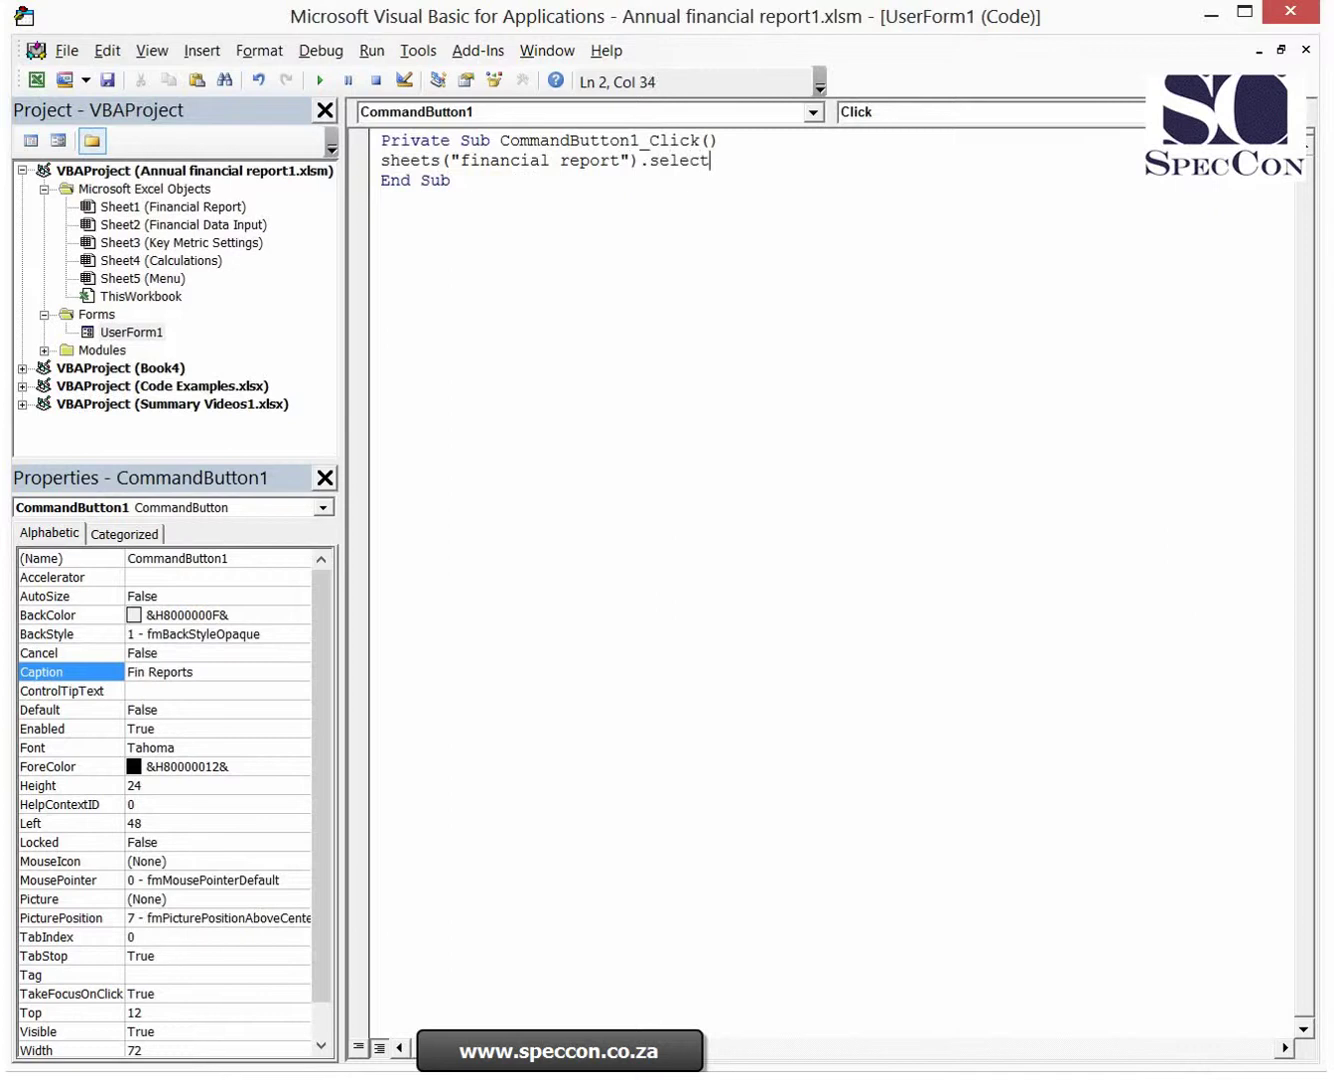
key("Return")
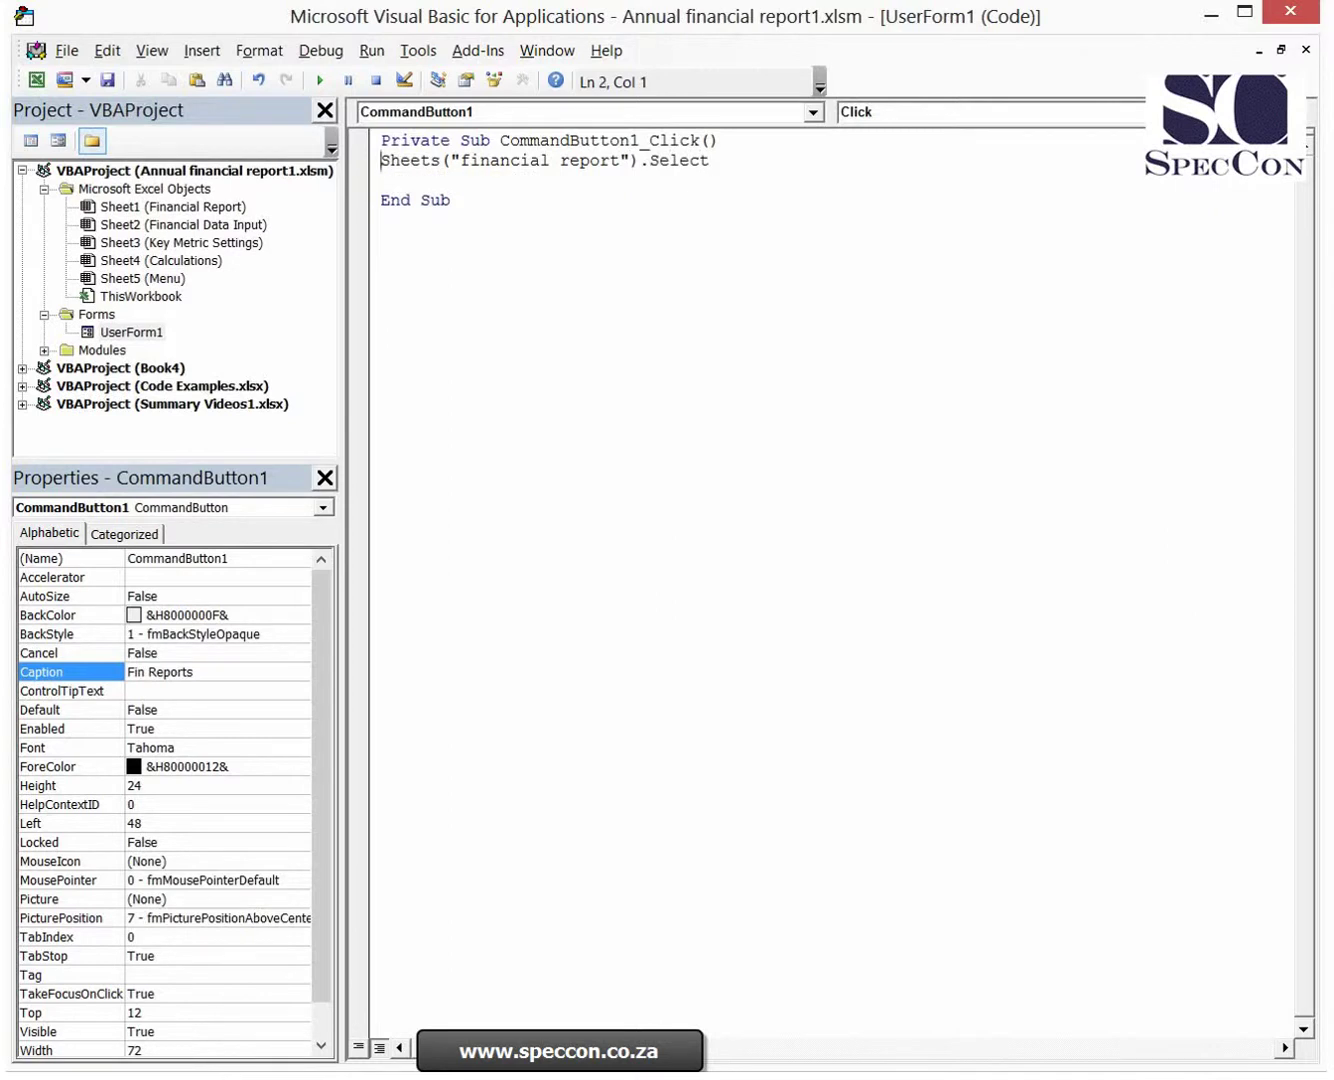
key("Return")
key("Up")
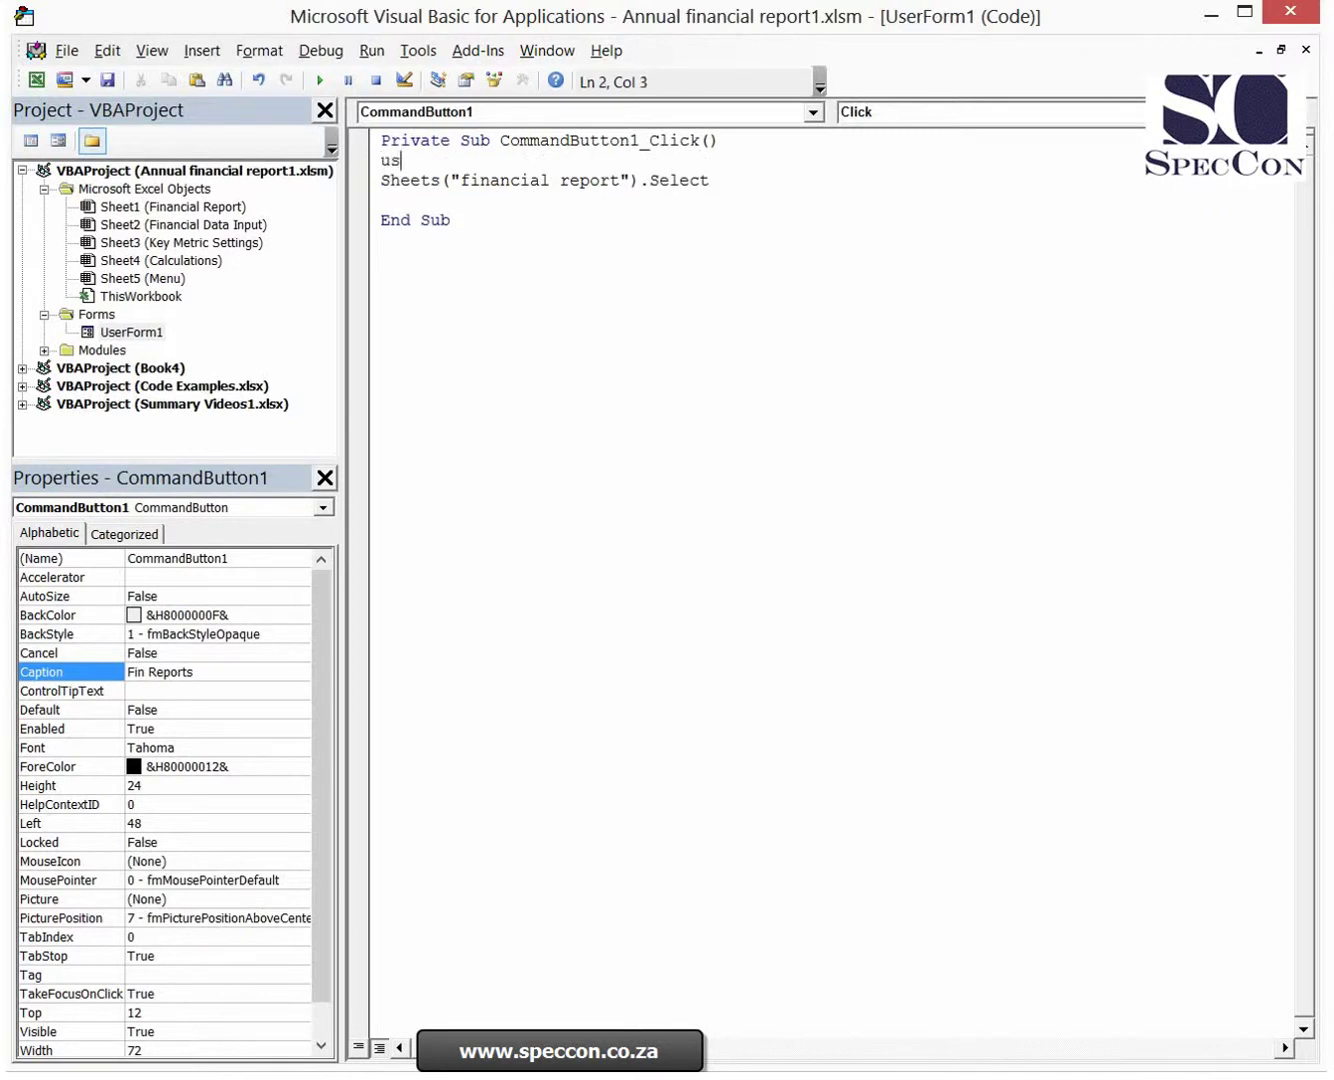
type("erform1.hide")
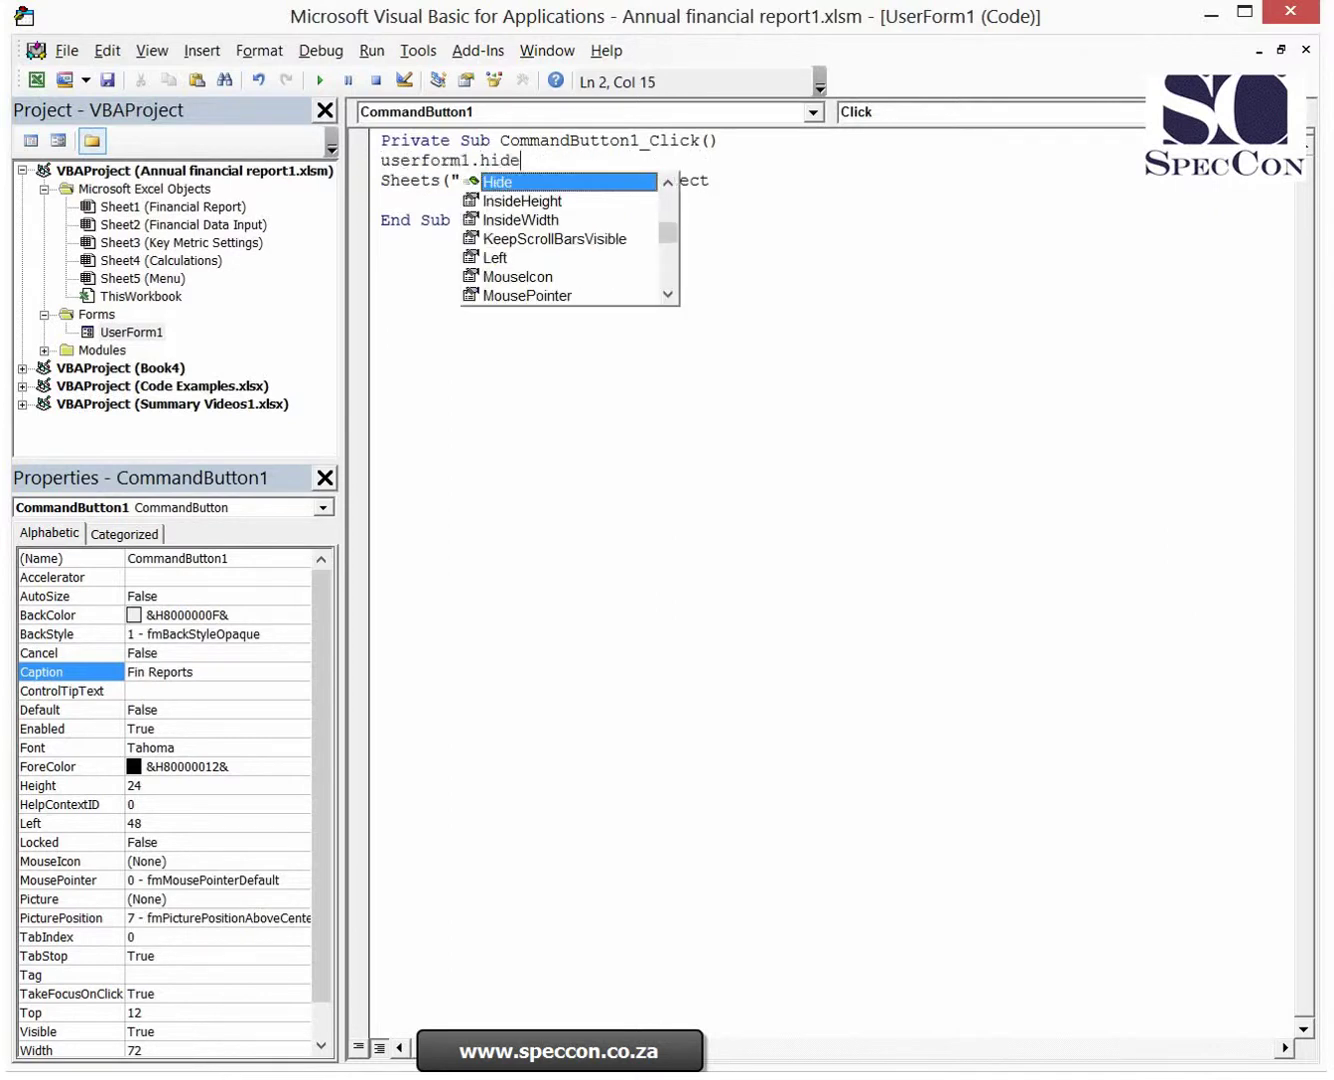
left_click(786, 257)
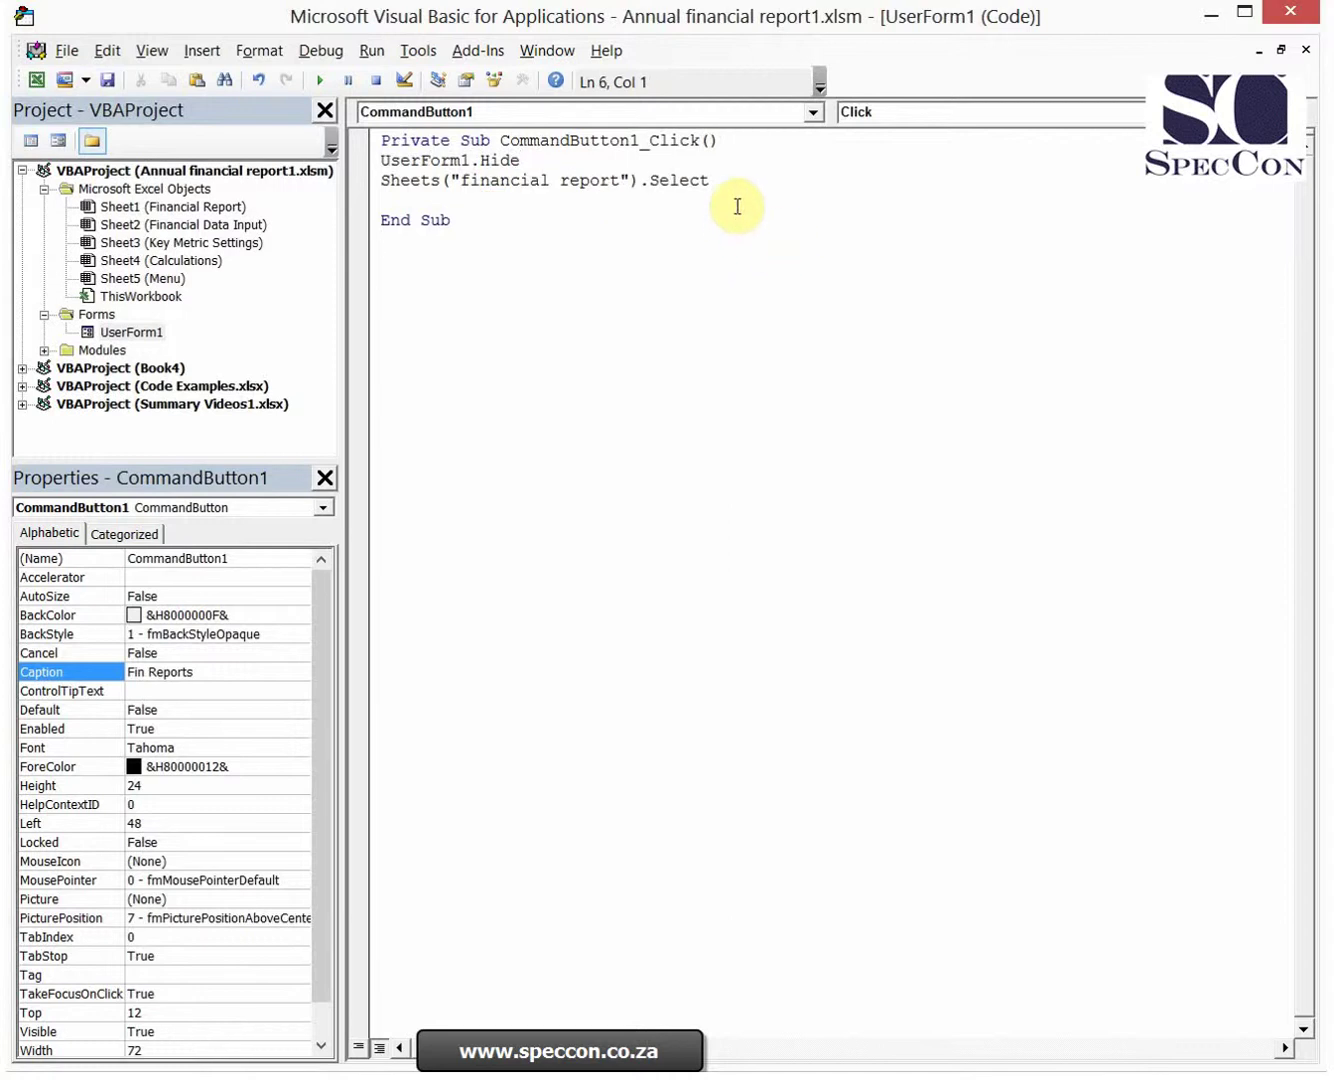
mouse_move(729, 187)
left_mouse_down()
mouse_move(375, 194)
mouse_move(375, 162)
left_mouse_up()
key("ctrl+c")
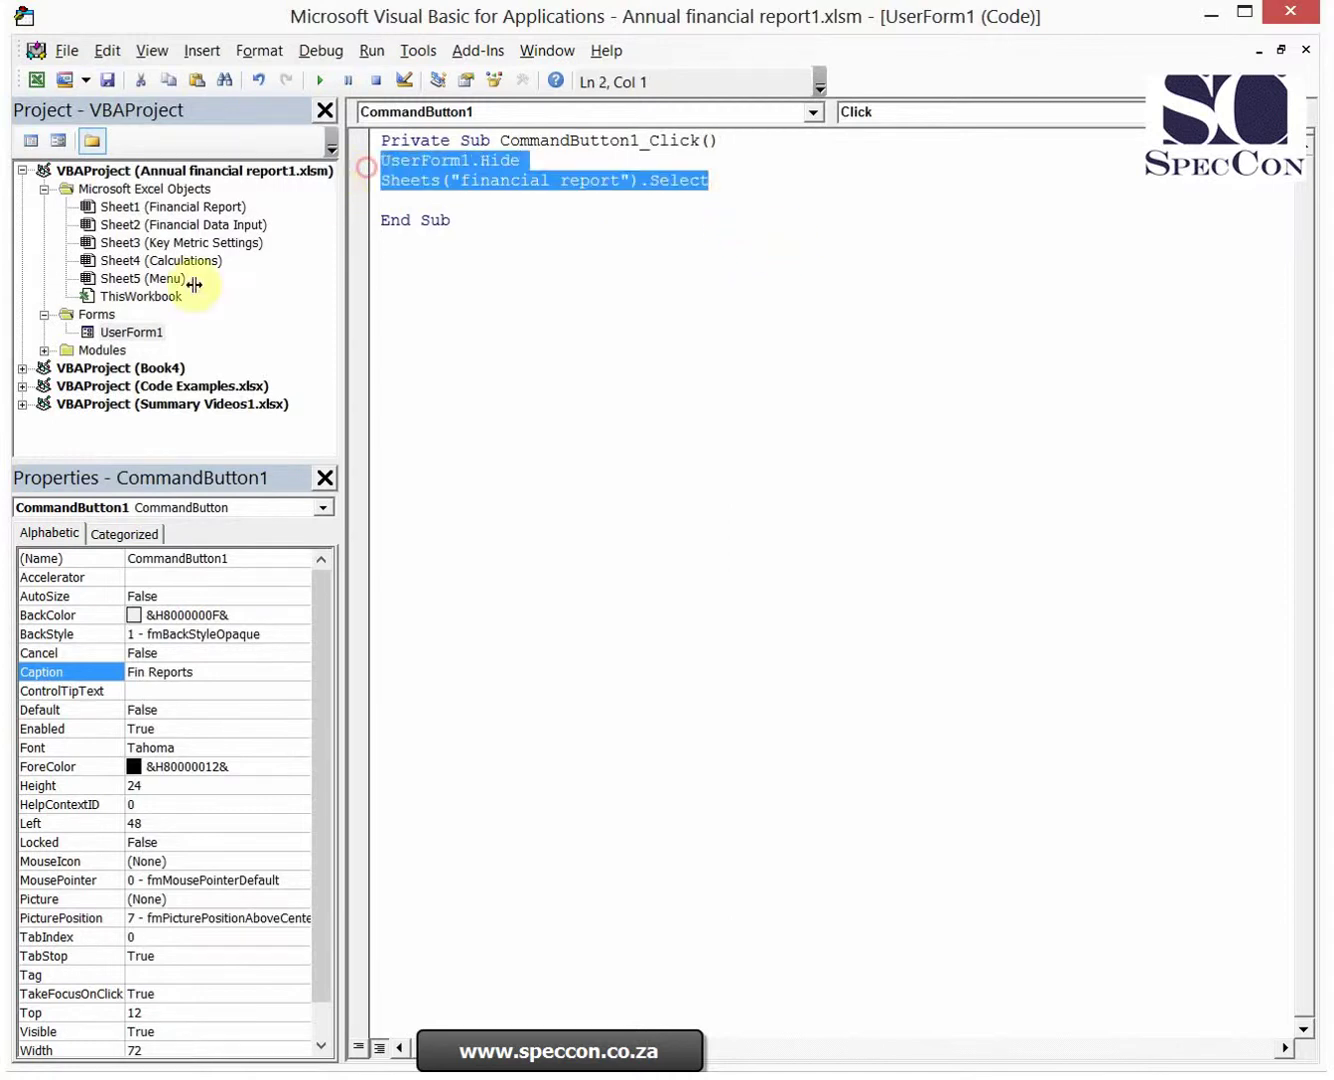
Paste the copied lines into CommandButton2, CommandButton3 and Close subs, removing the Sheets line from Close
double_click(128, 332)
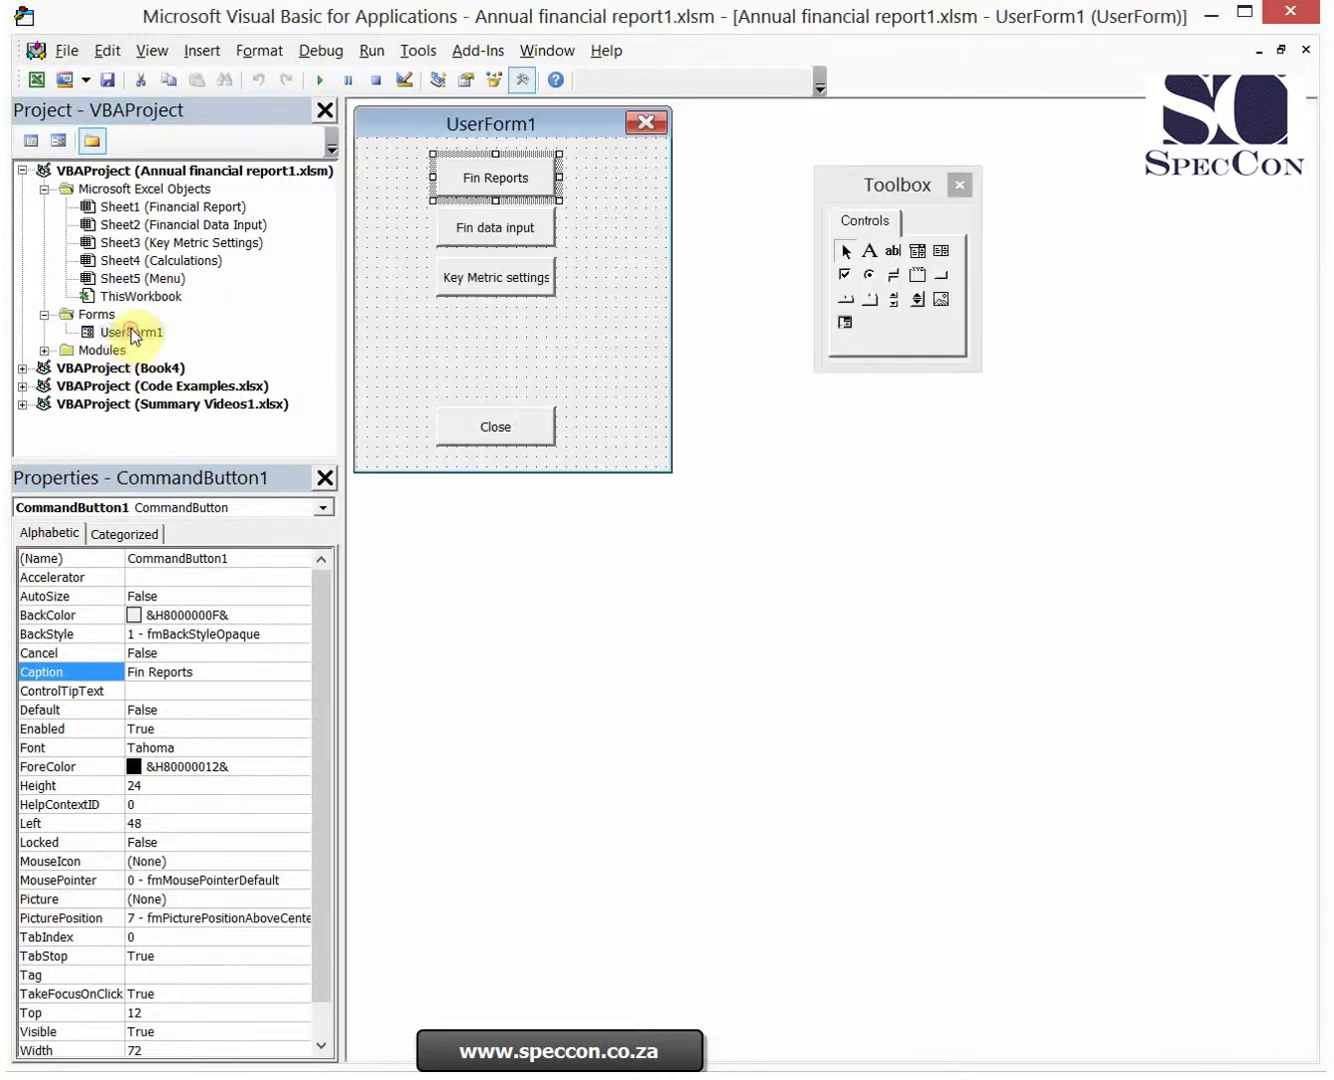
double_click(522, 232)
key("ctrl+v")
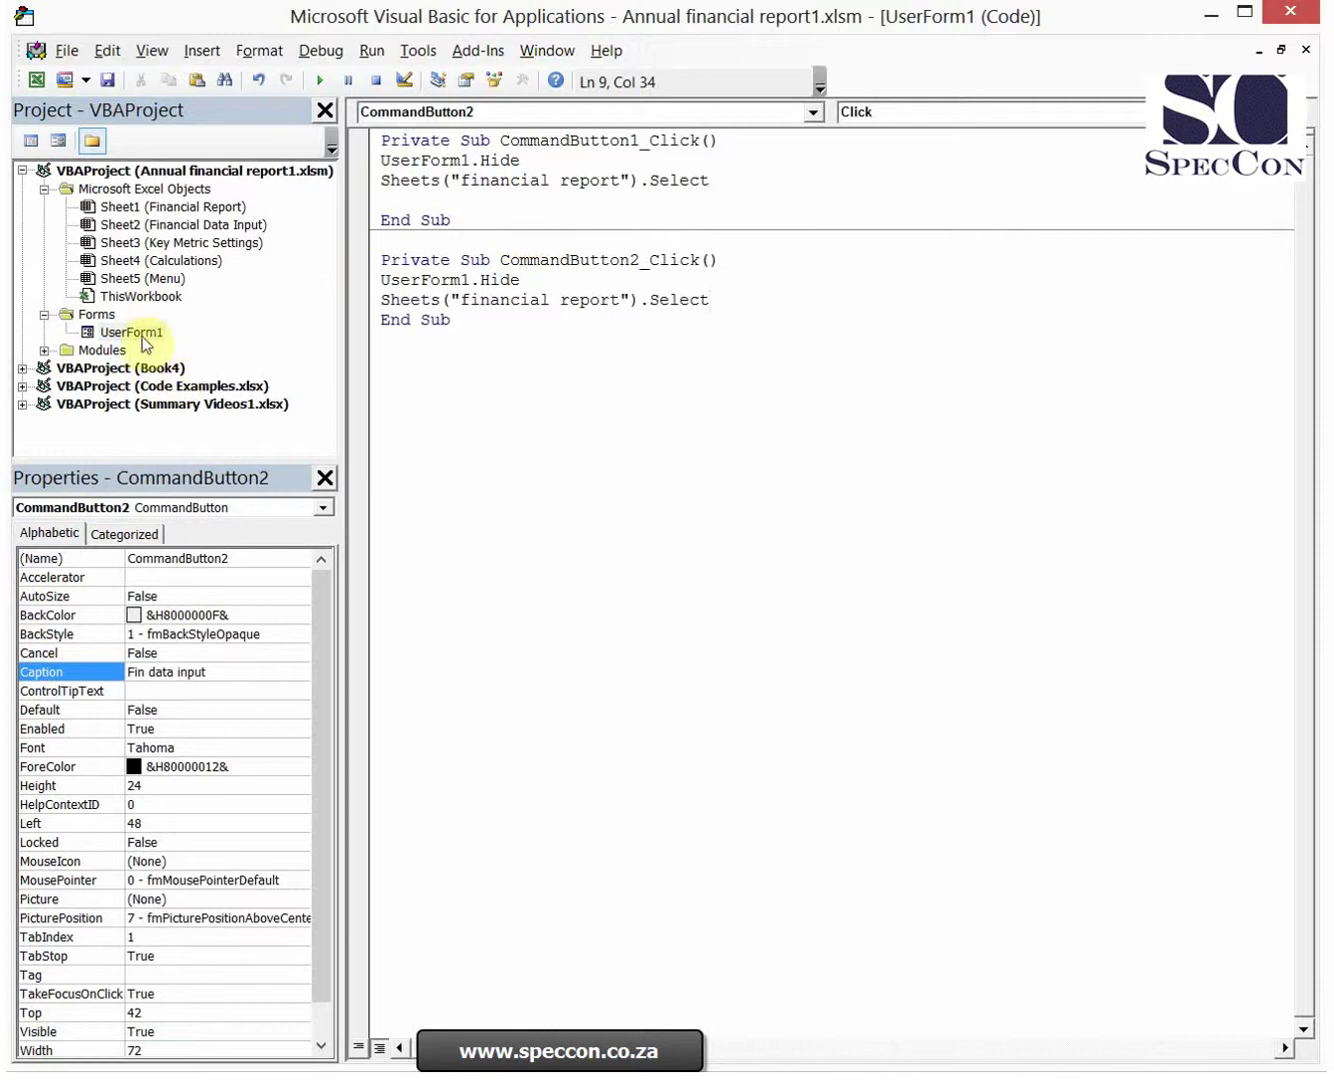
double_click(130, 333)
double_click(532, 281)
key("ctrl+v")
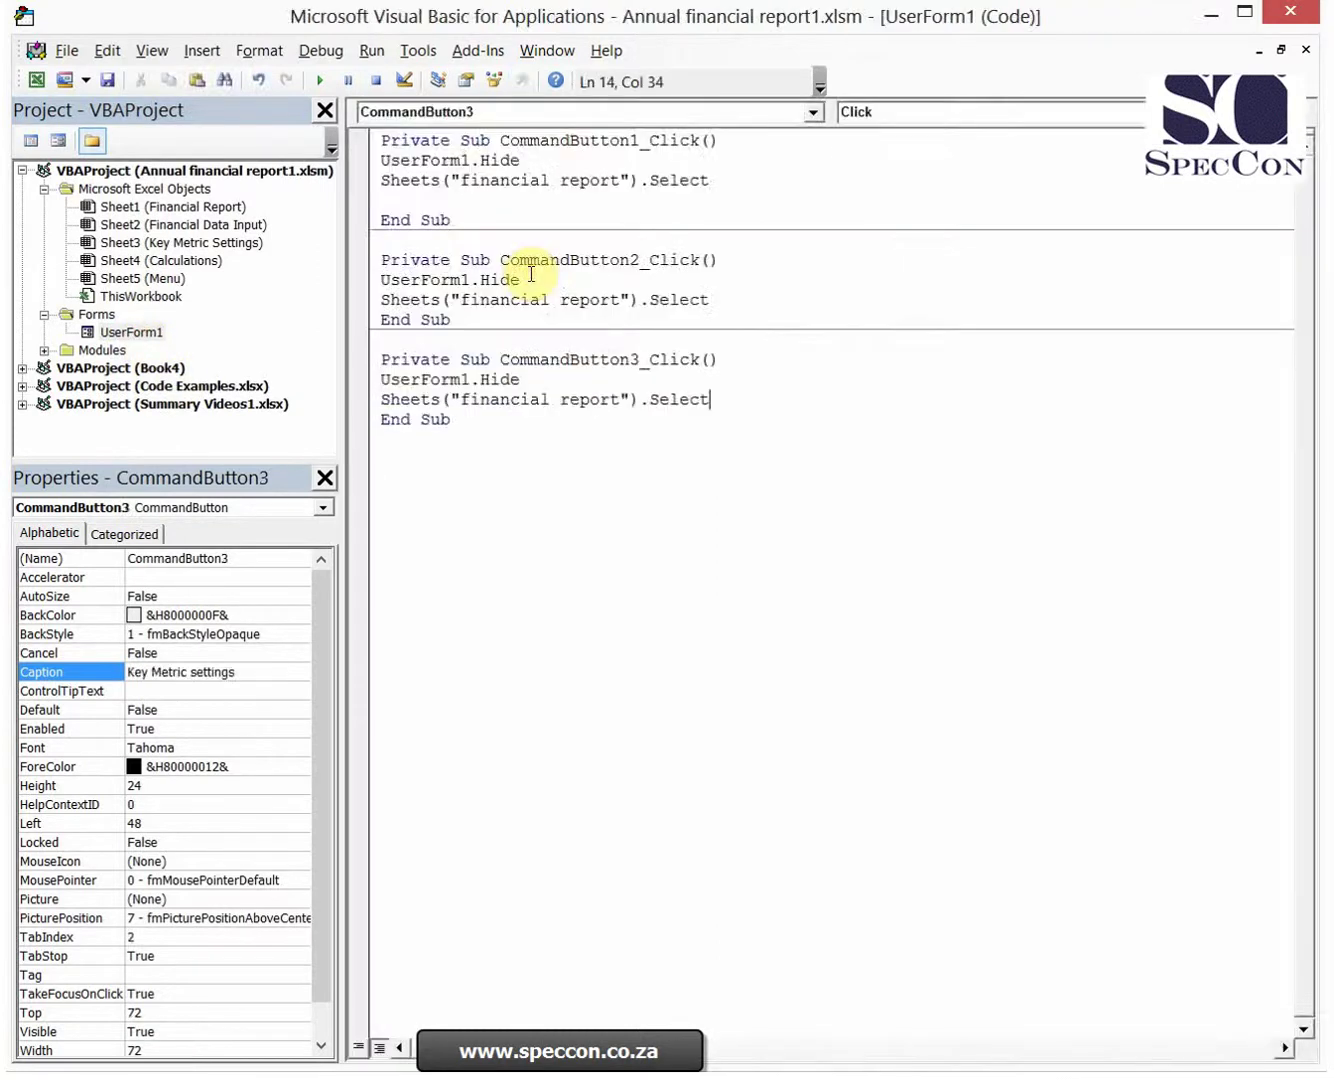
key("Delete")
left_click(139, 334)
double_click(139, 334)
double_click(491, 428)
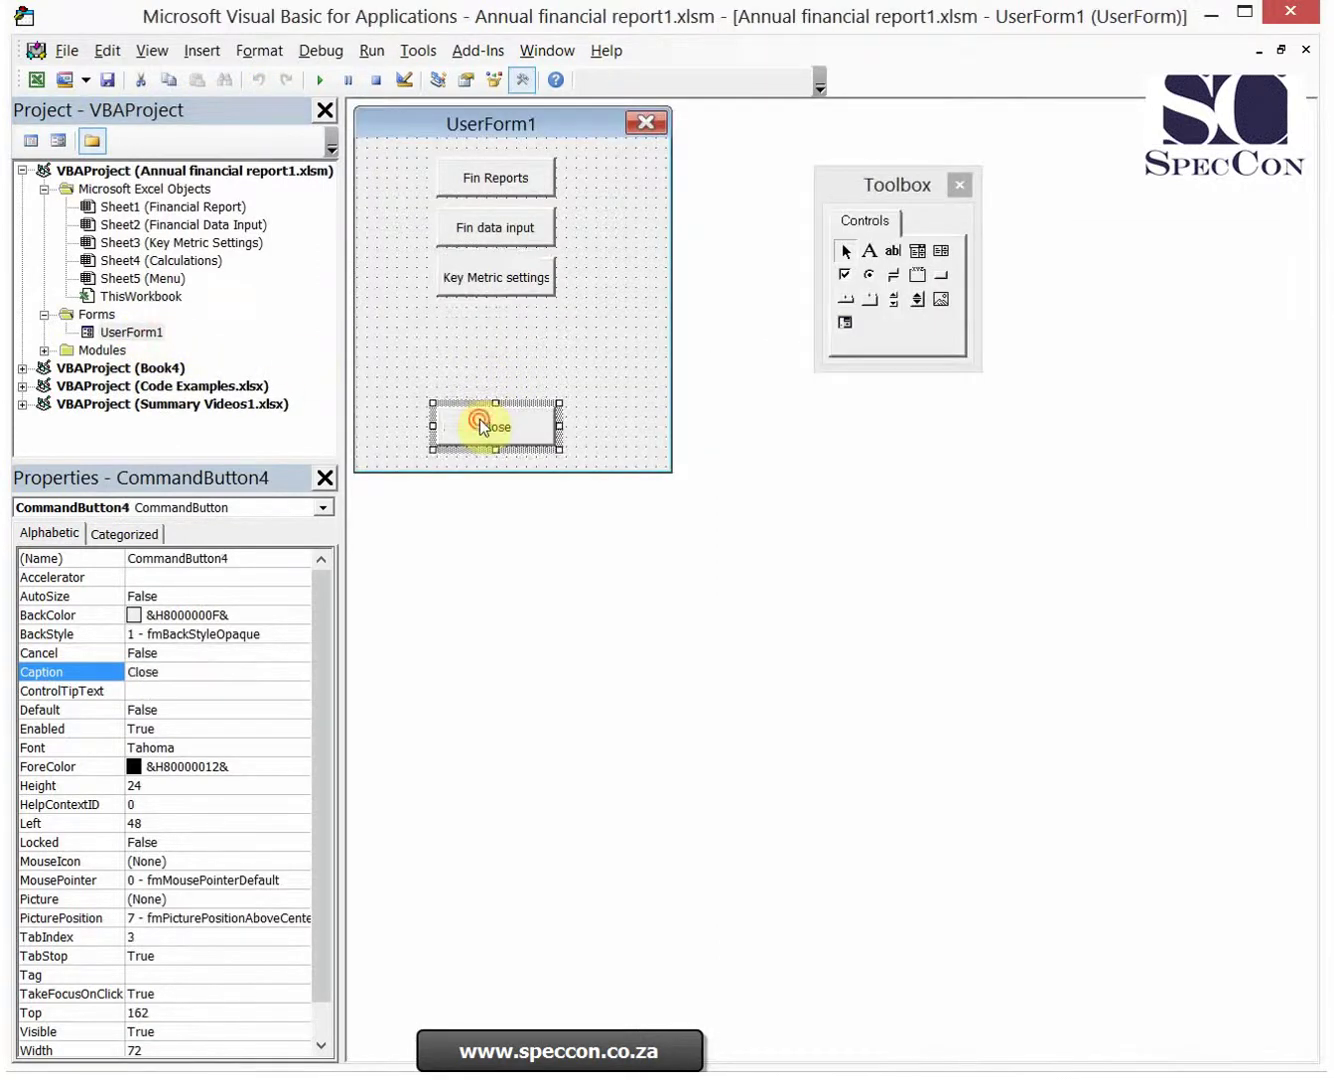
key("ctrl+v")
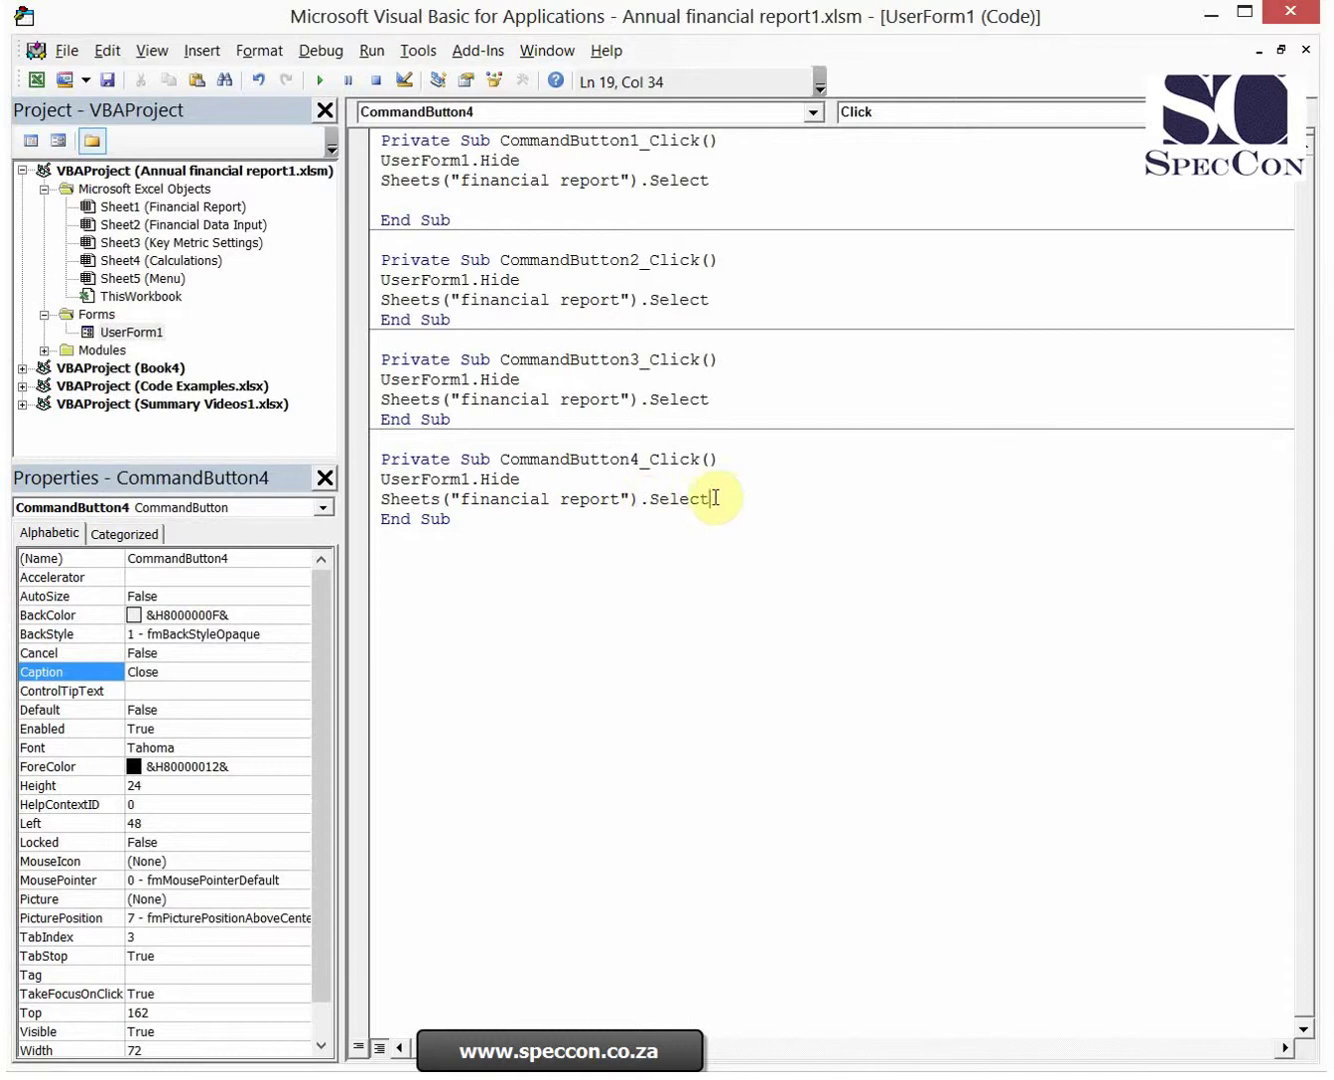
left_click_drag(719, 497, 364, 497)
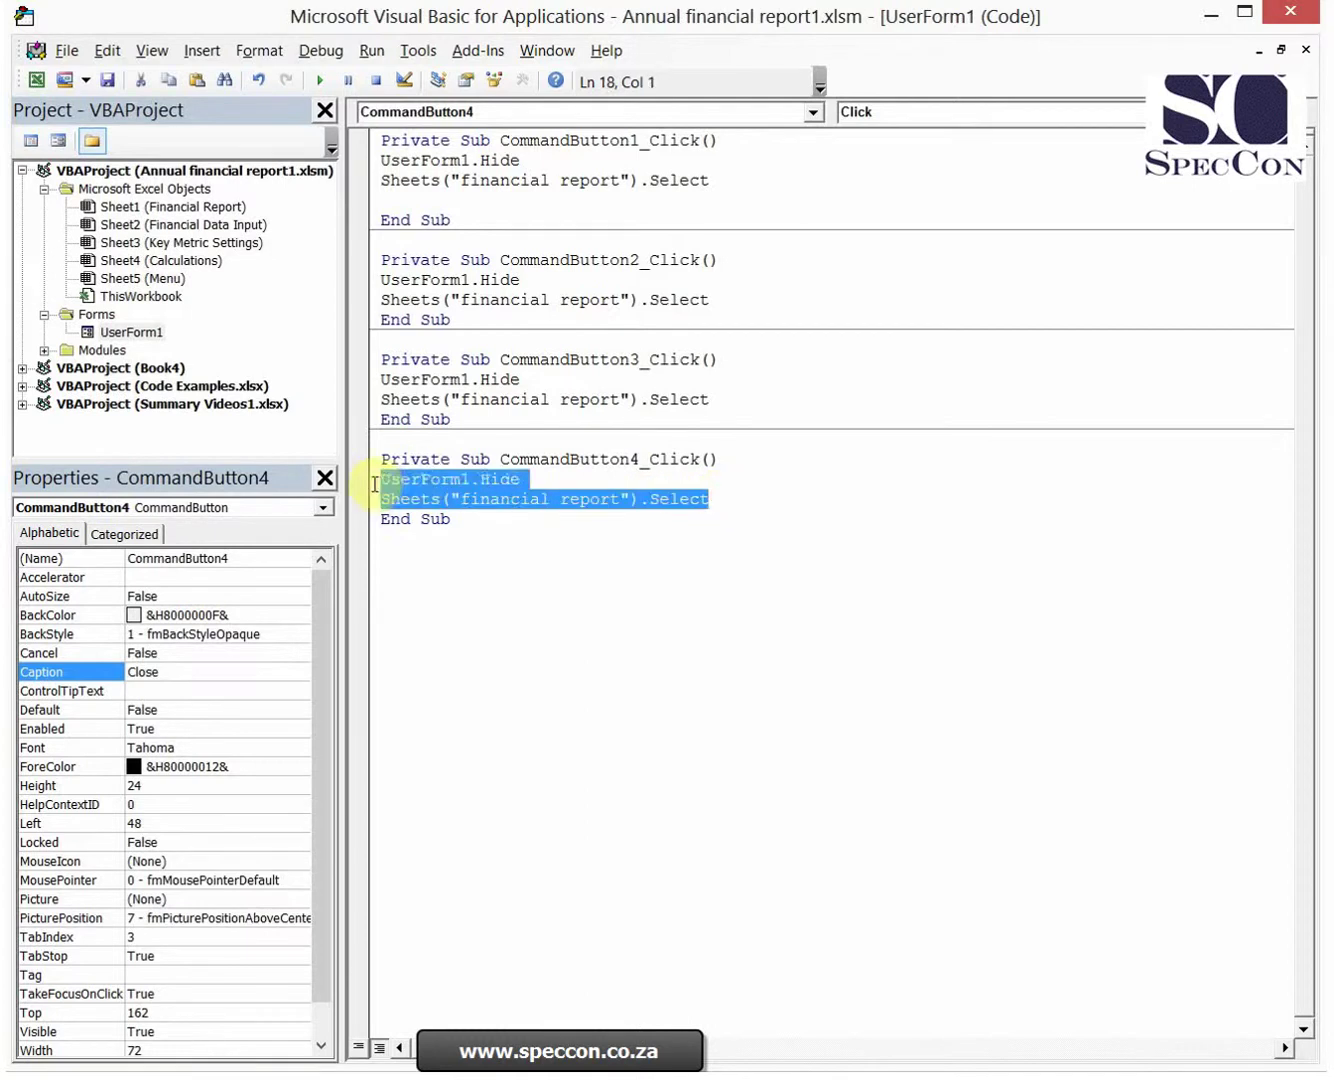
key("Delete")
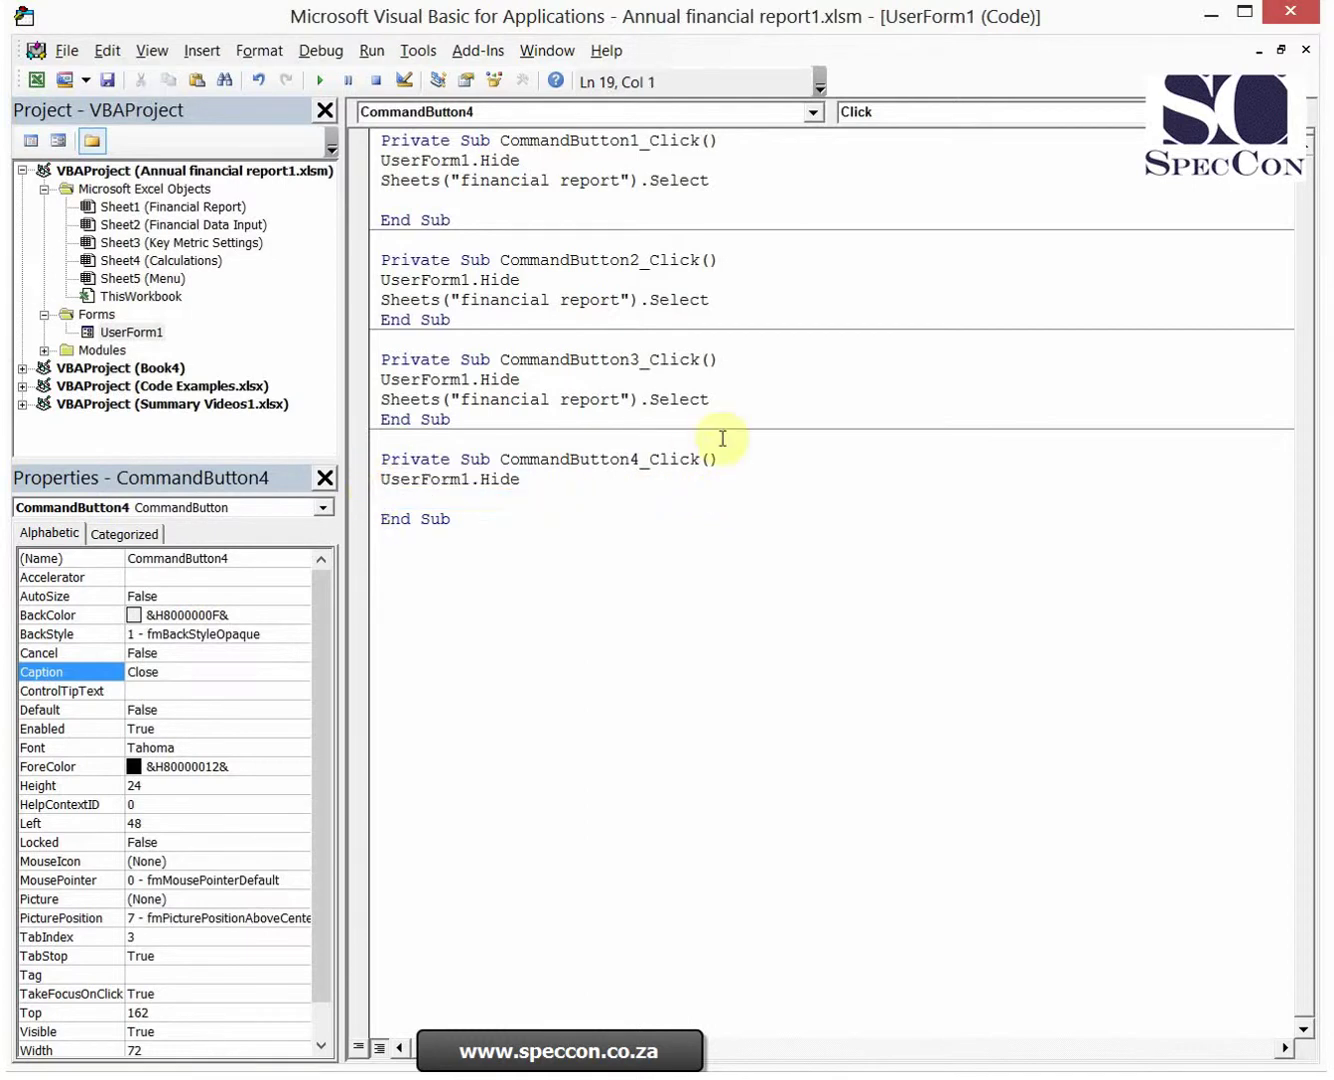
Change the sheet names to 'financial data input' and 'key metric settings' in CommandButton2 and CommandButton3
left_click_drag(620, 300, 464, 302)
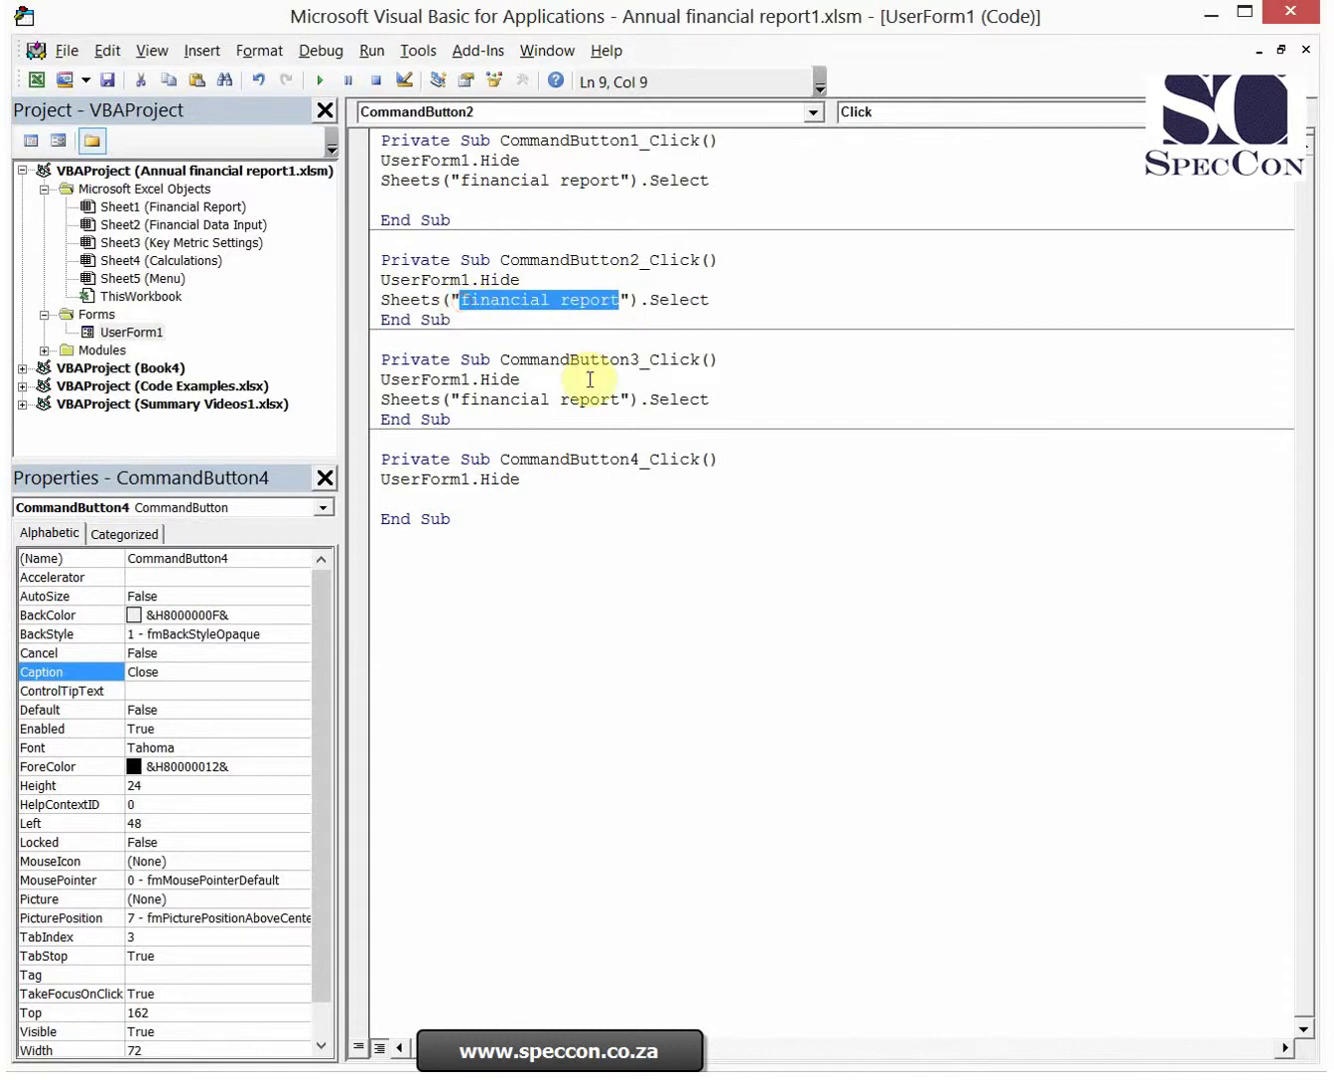
type("financia")
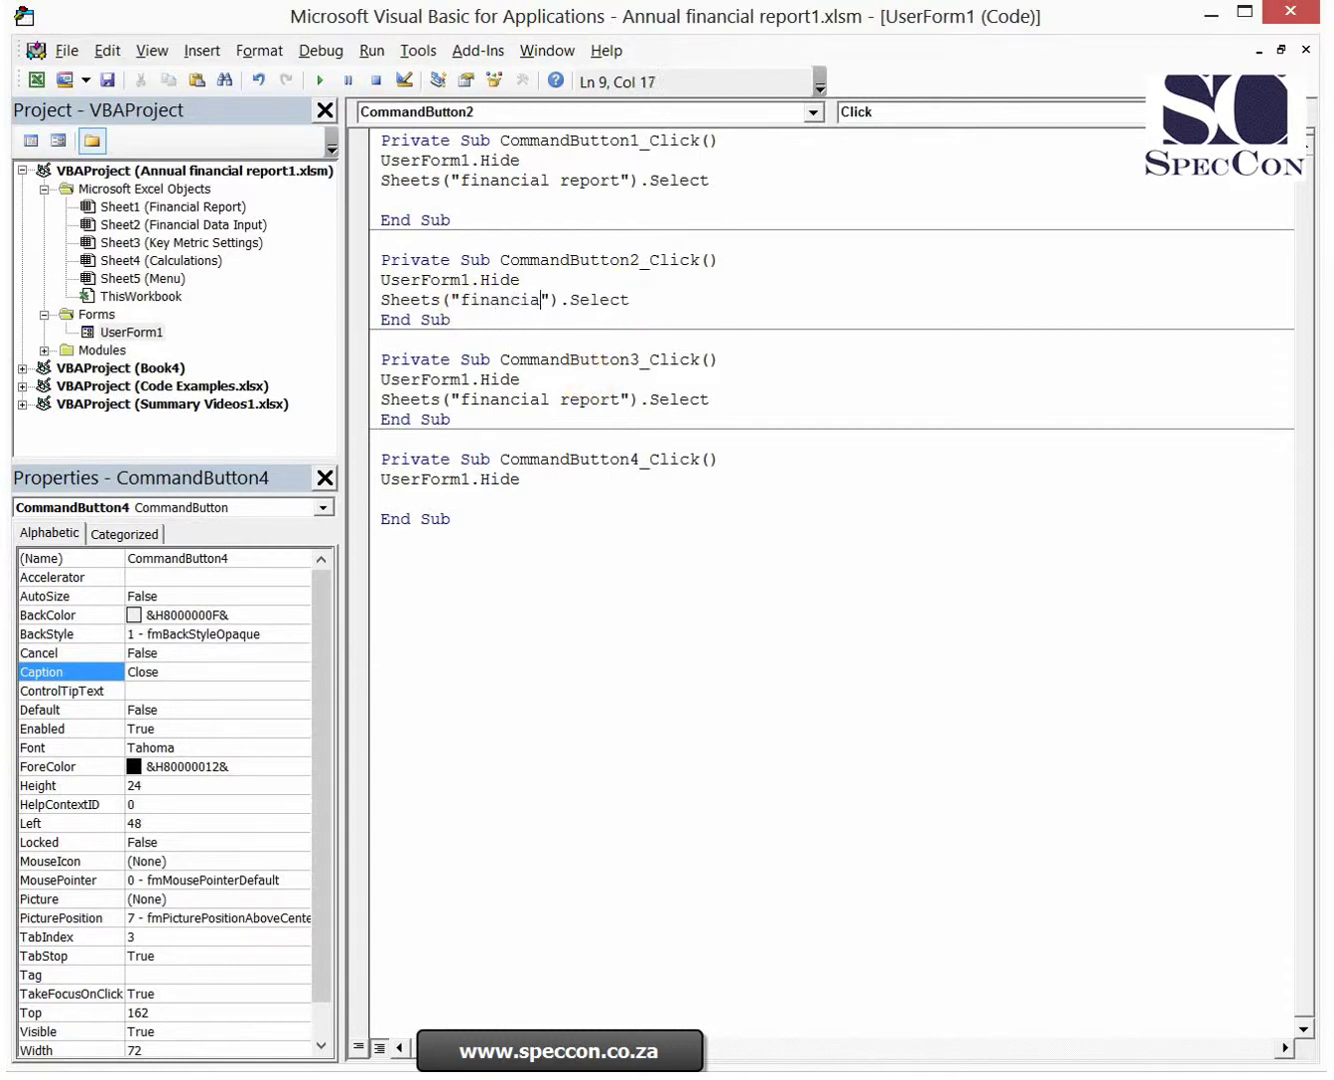
type("l data i")
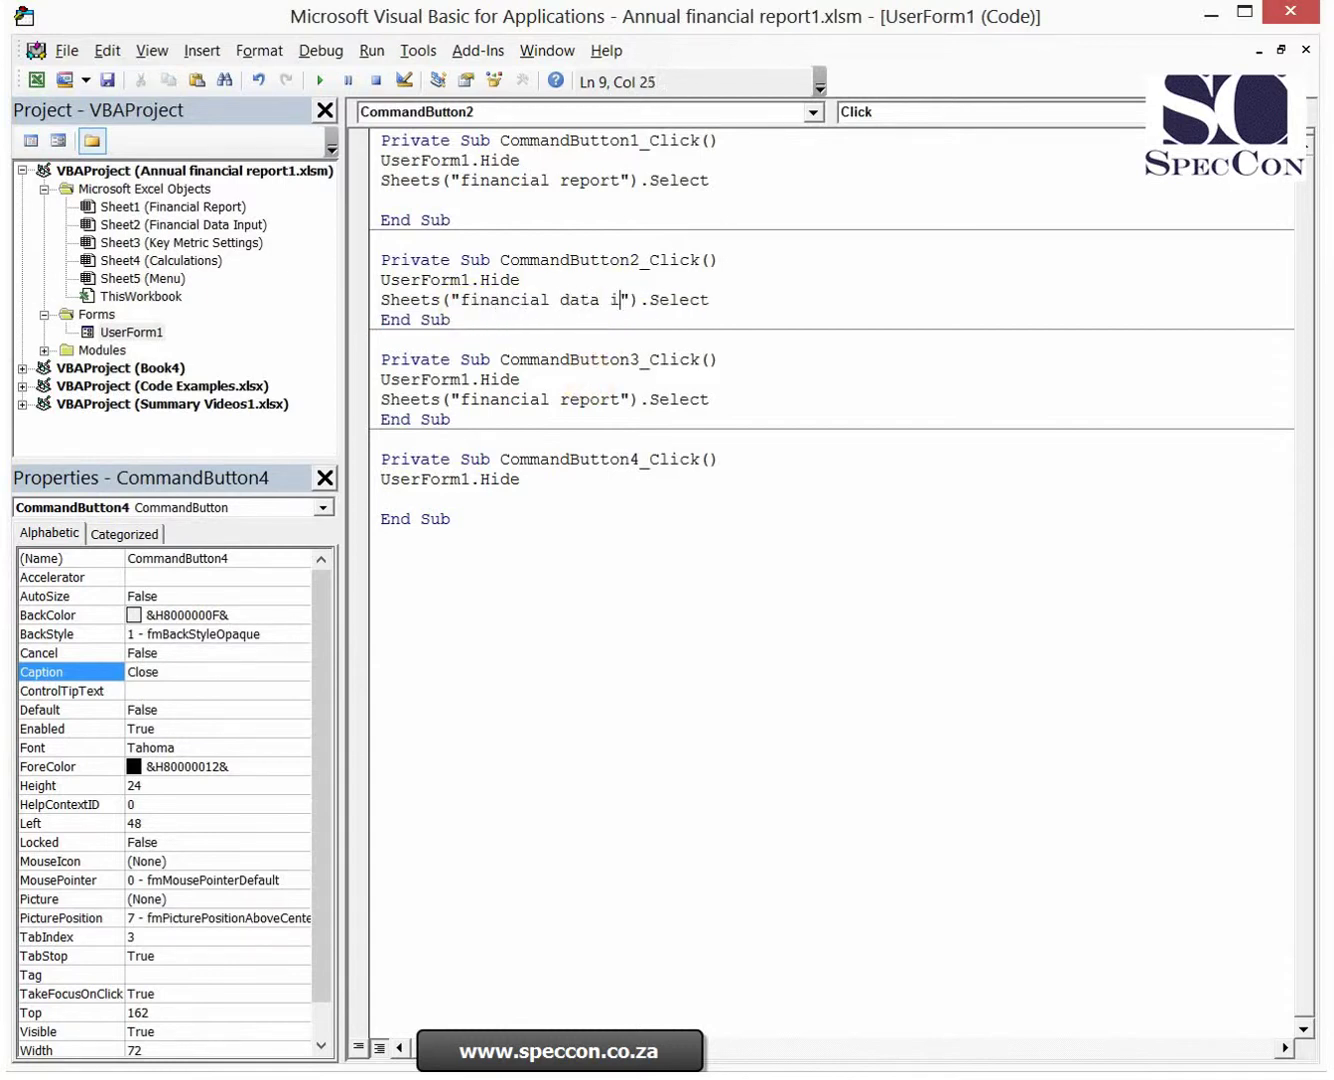
type("n")
type("ut")
key("BackSpace")
key("BackSpace")
type("put")
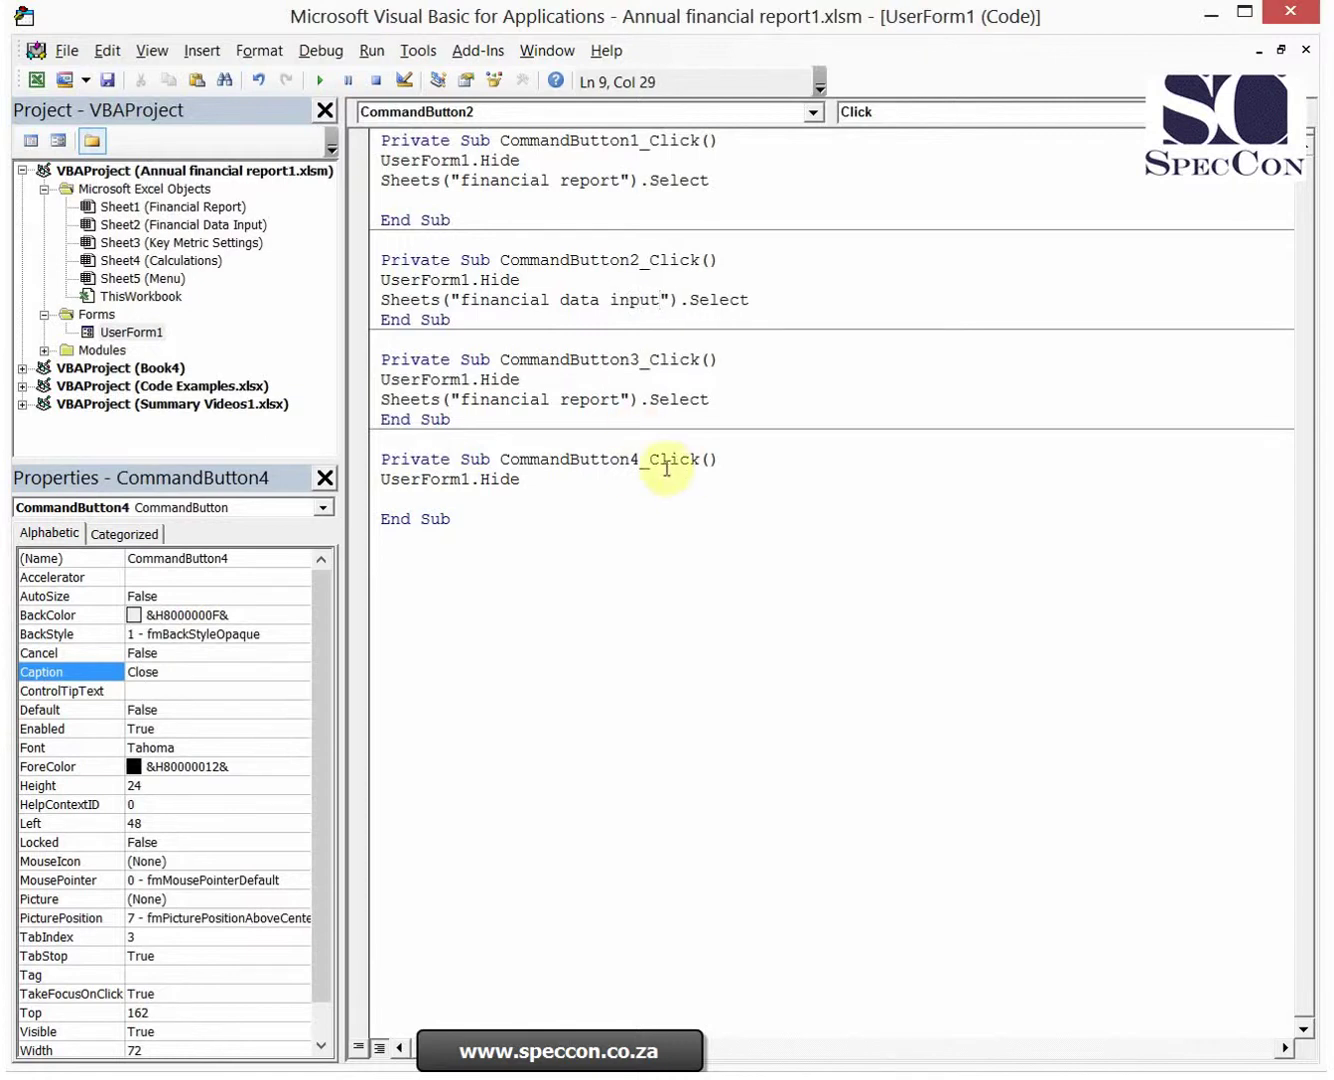
left_click_drag(616, 399, 459, 399)
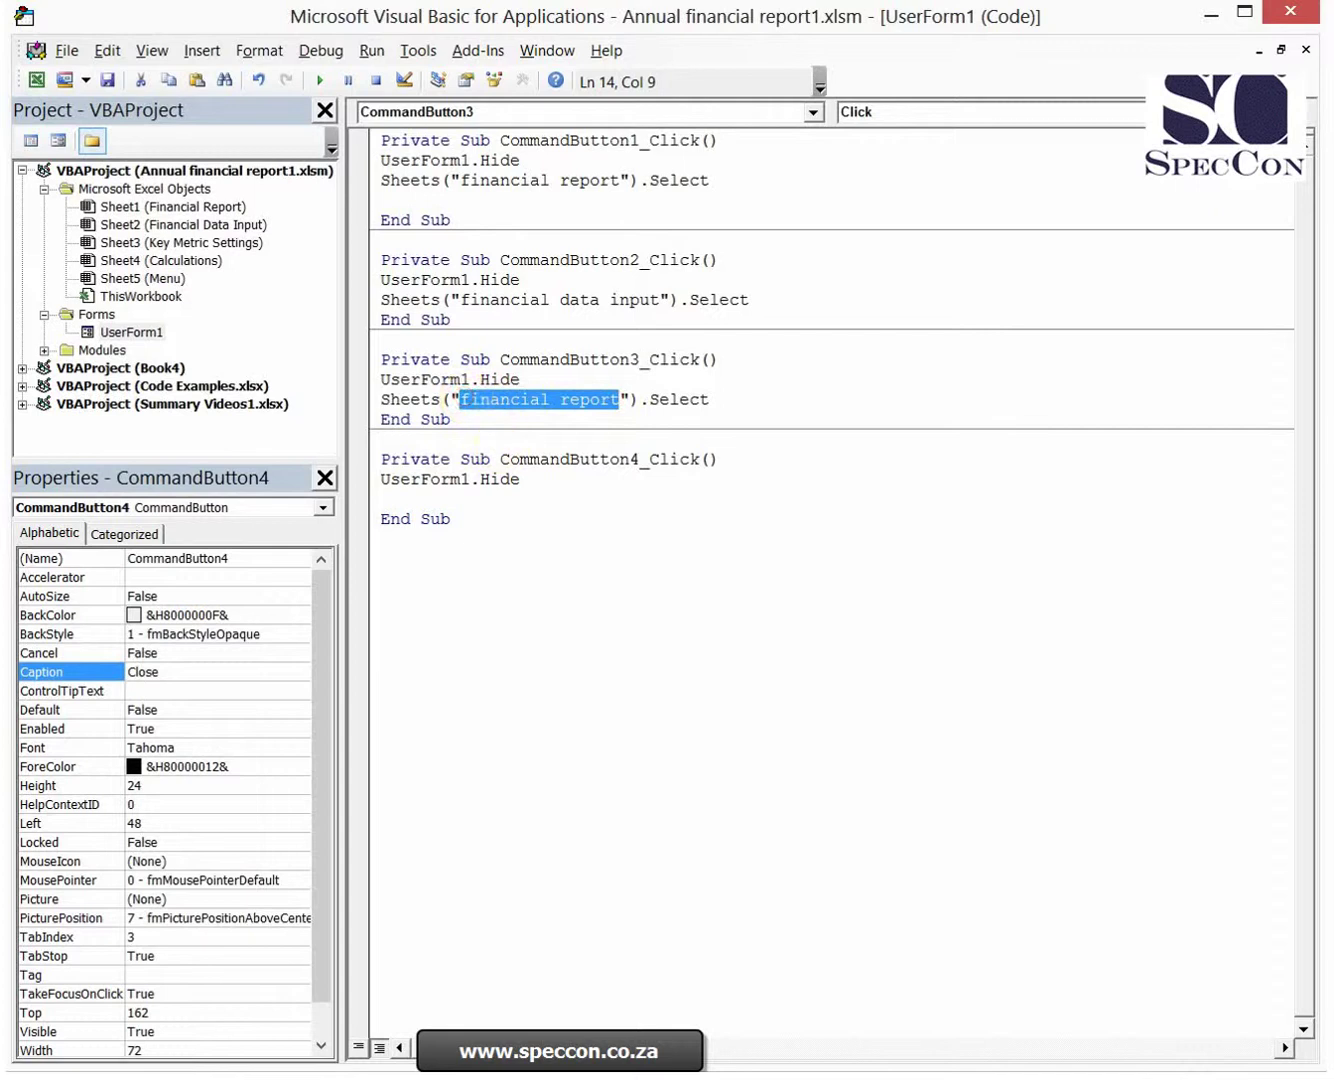
type("key metri")
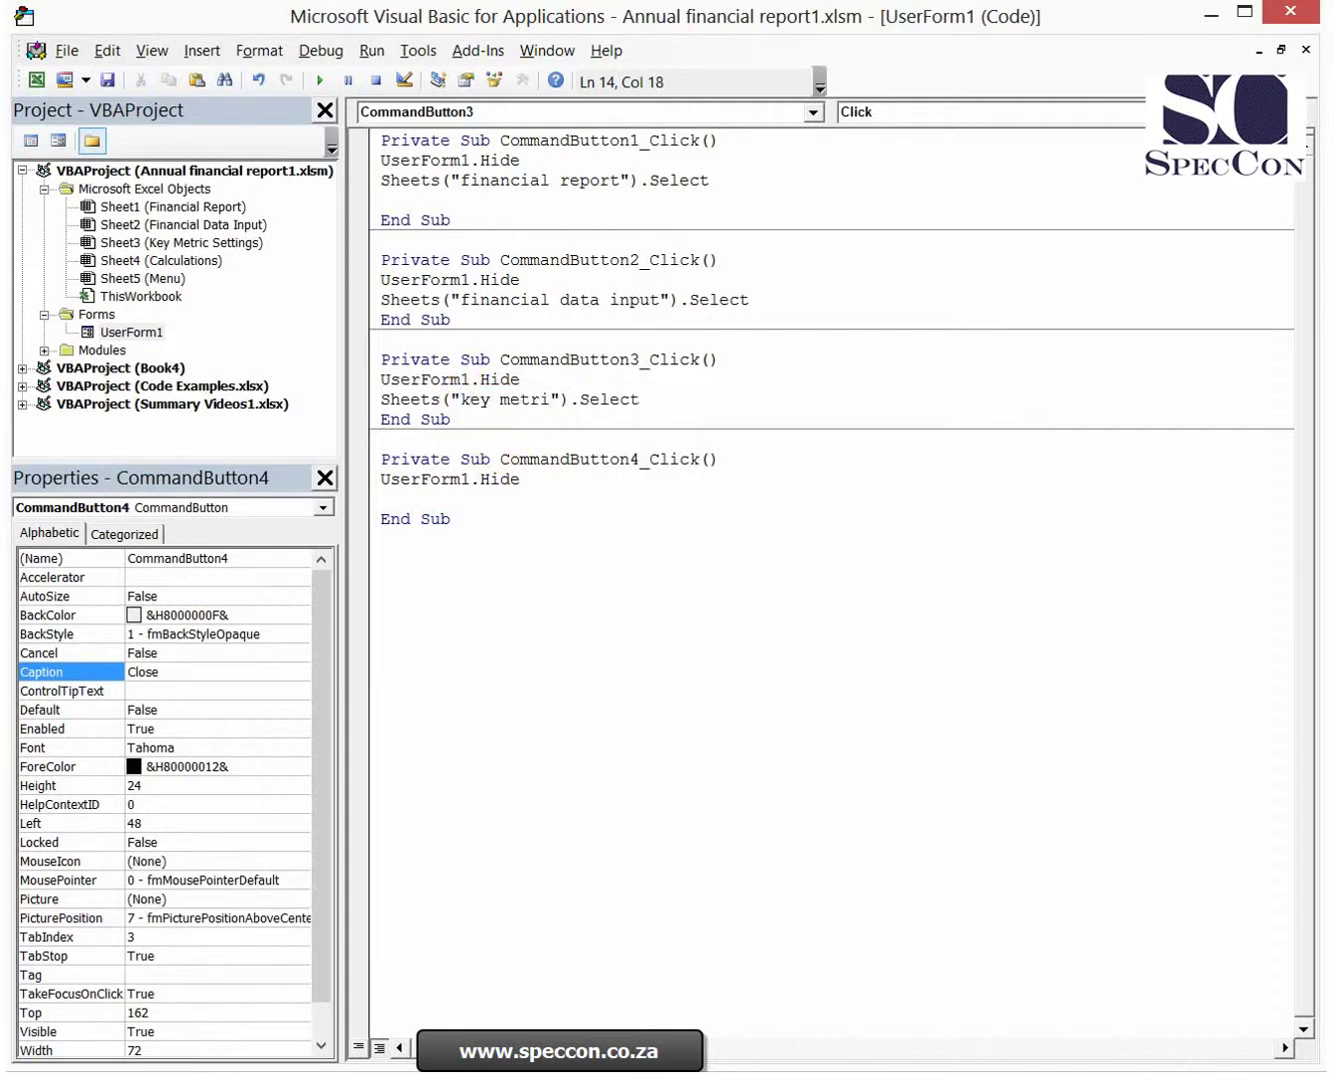
type("c settings")
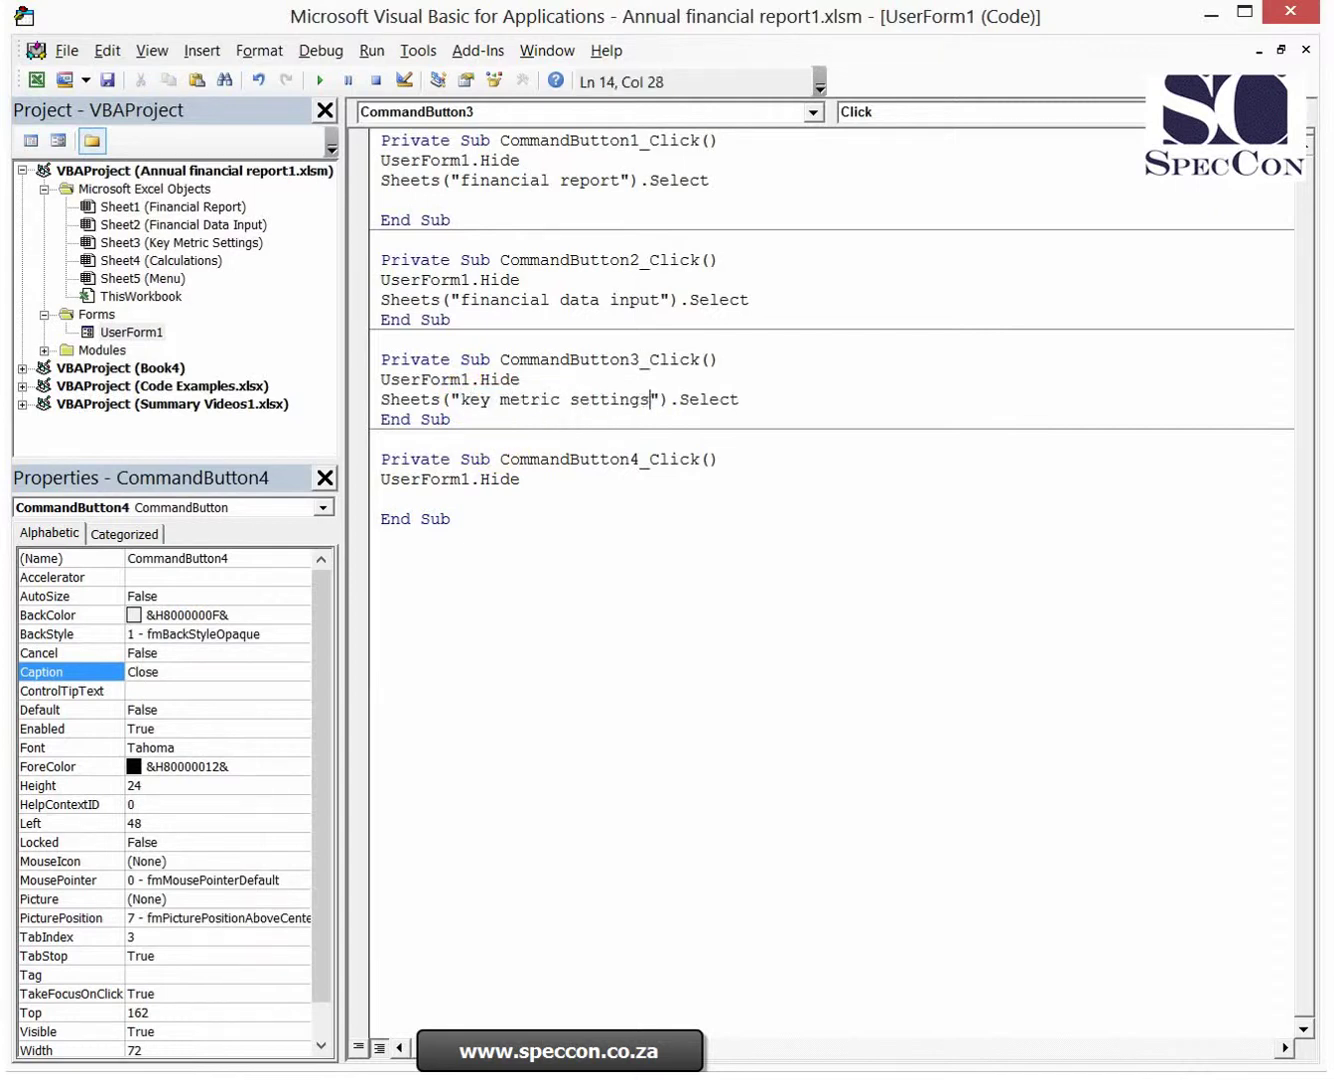
left_click(558, 523)
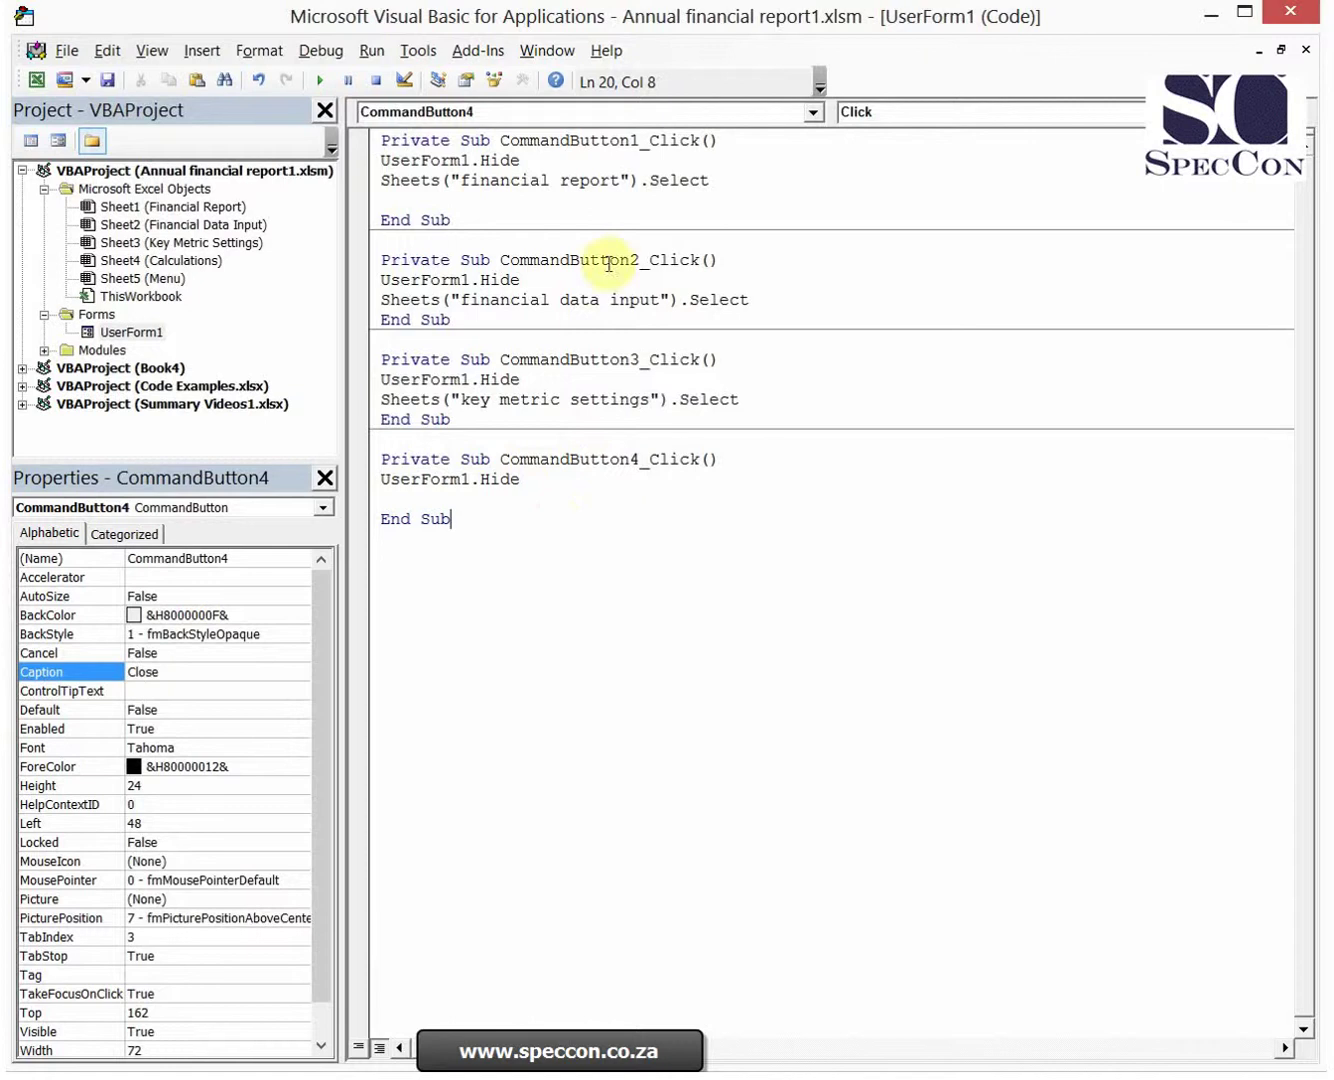
key("alt+F11")
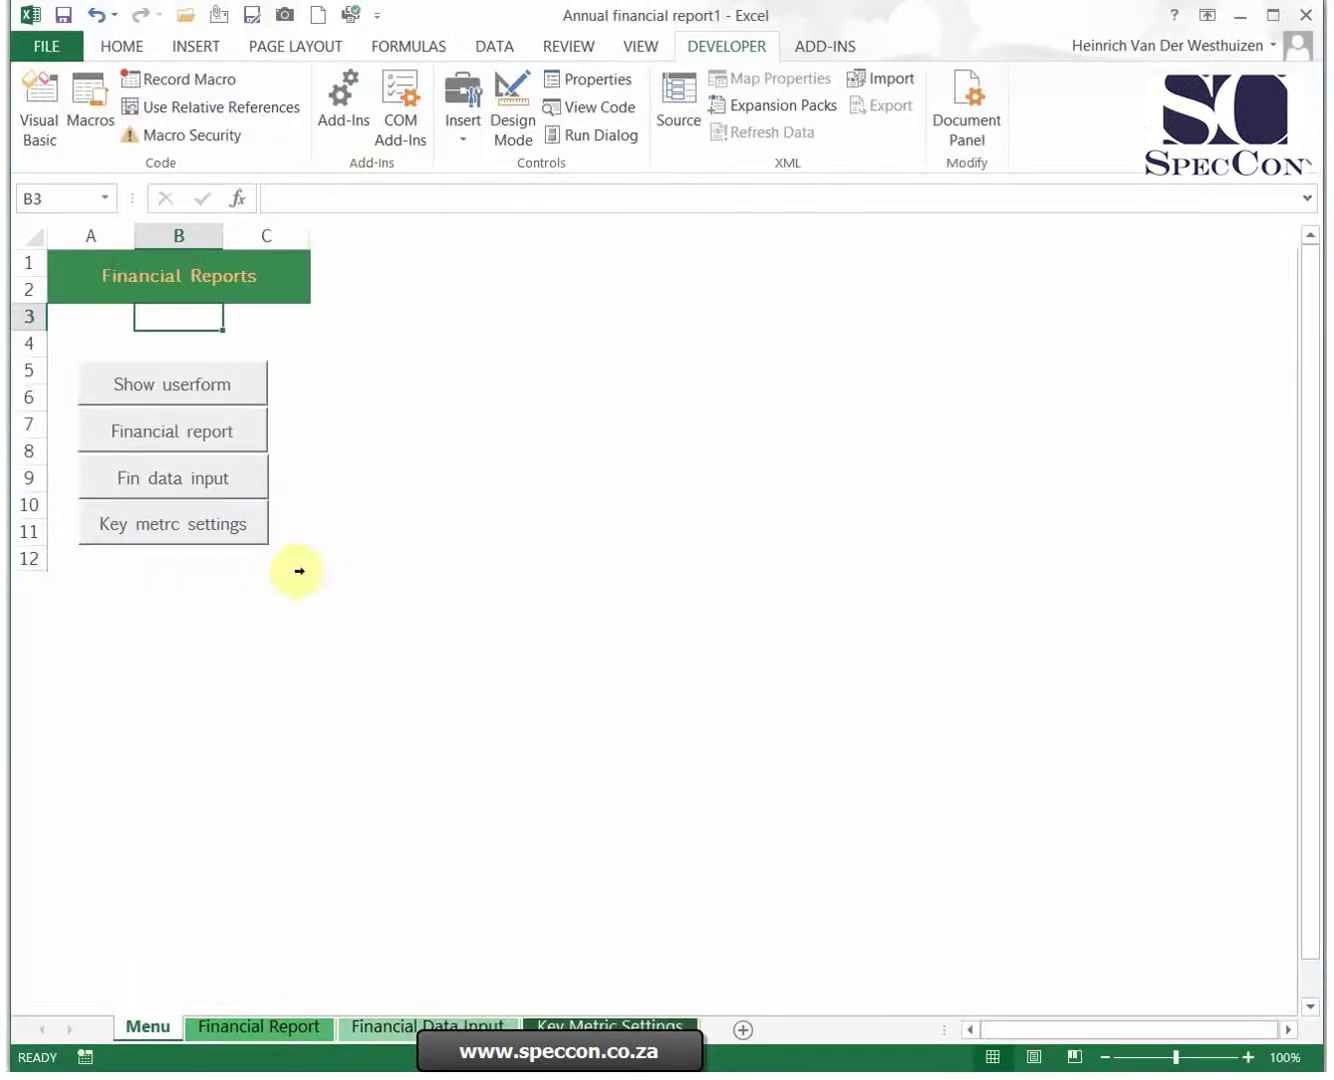
Replace Range("E11").Select with UserForm1.Show in the Show userform button's macro
left_click(191, 393)
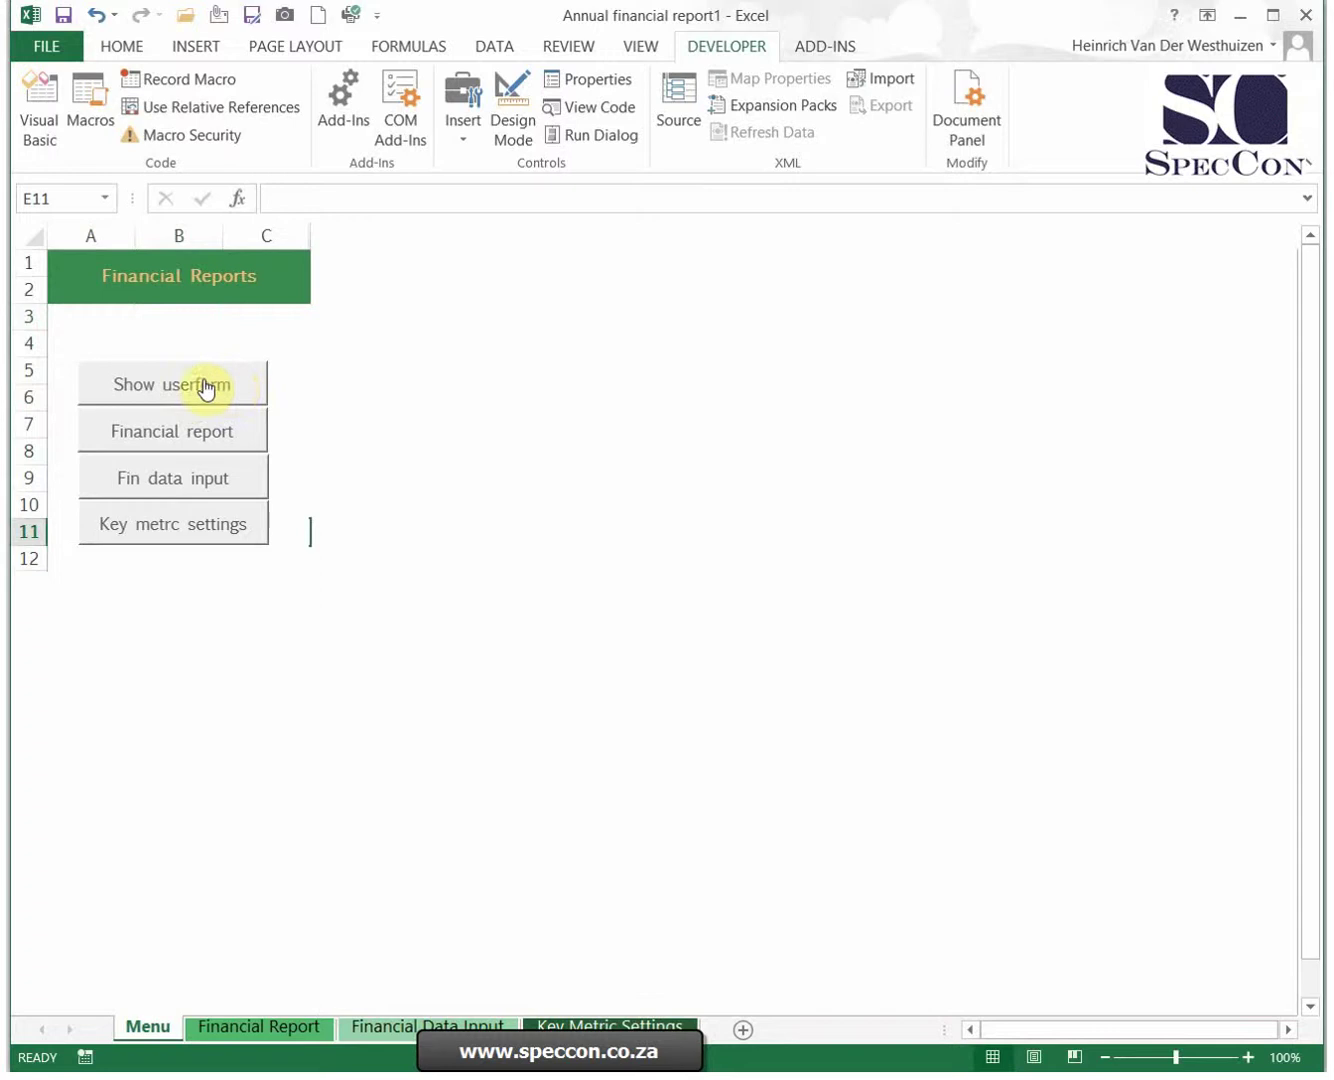
right_click(205, 388)
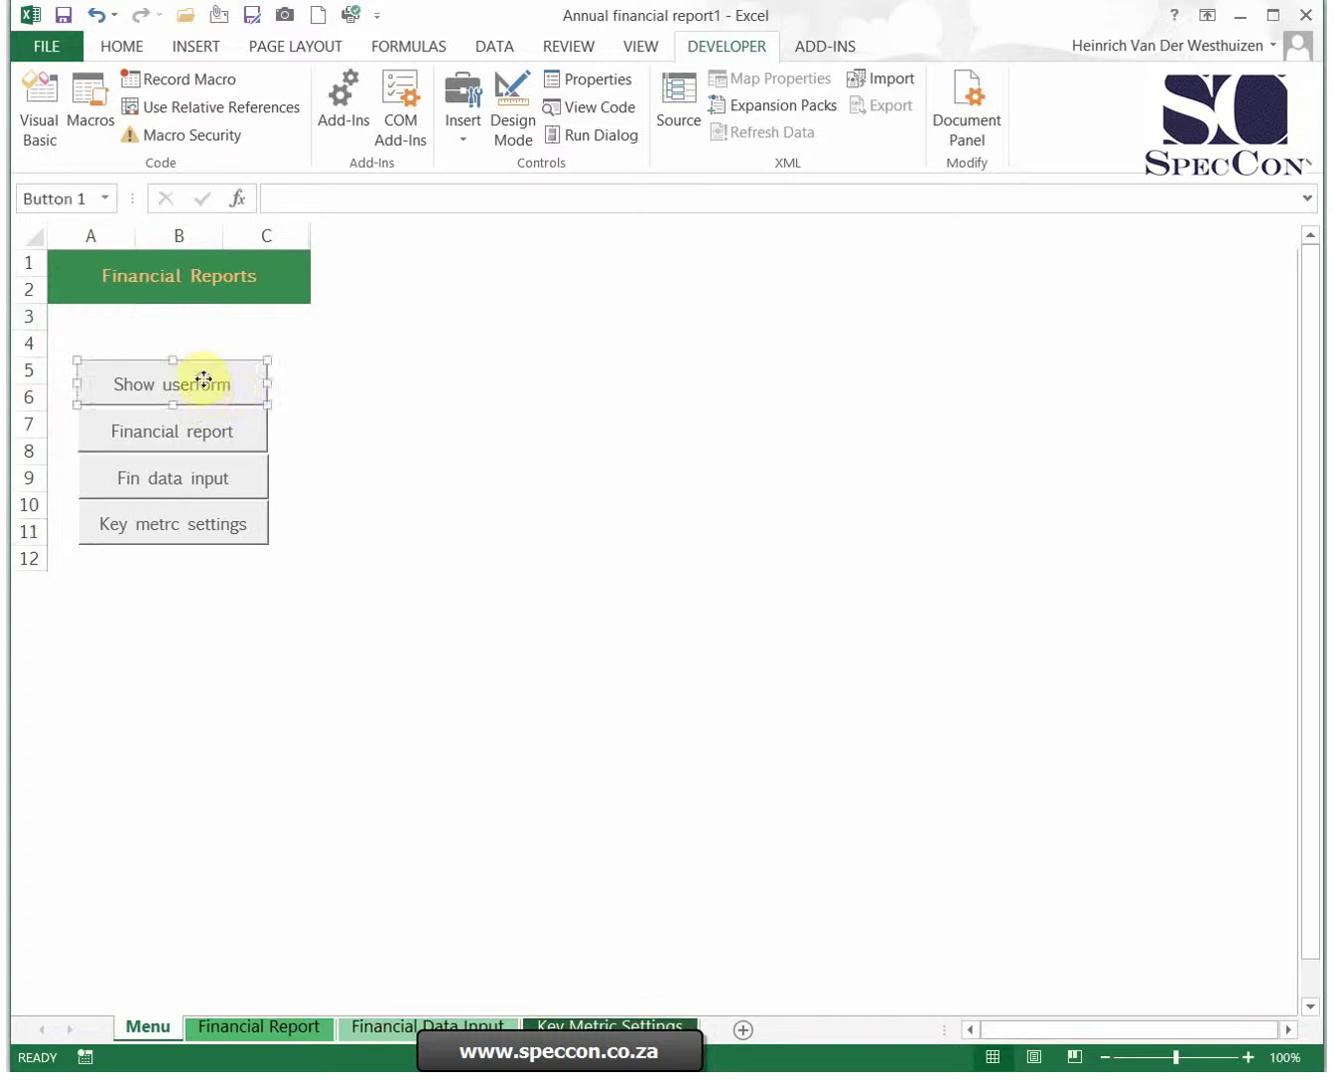
left_click(600, 110)
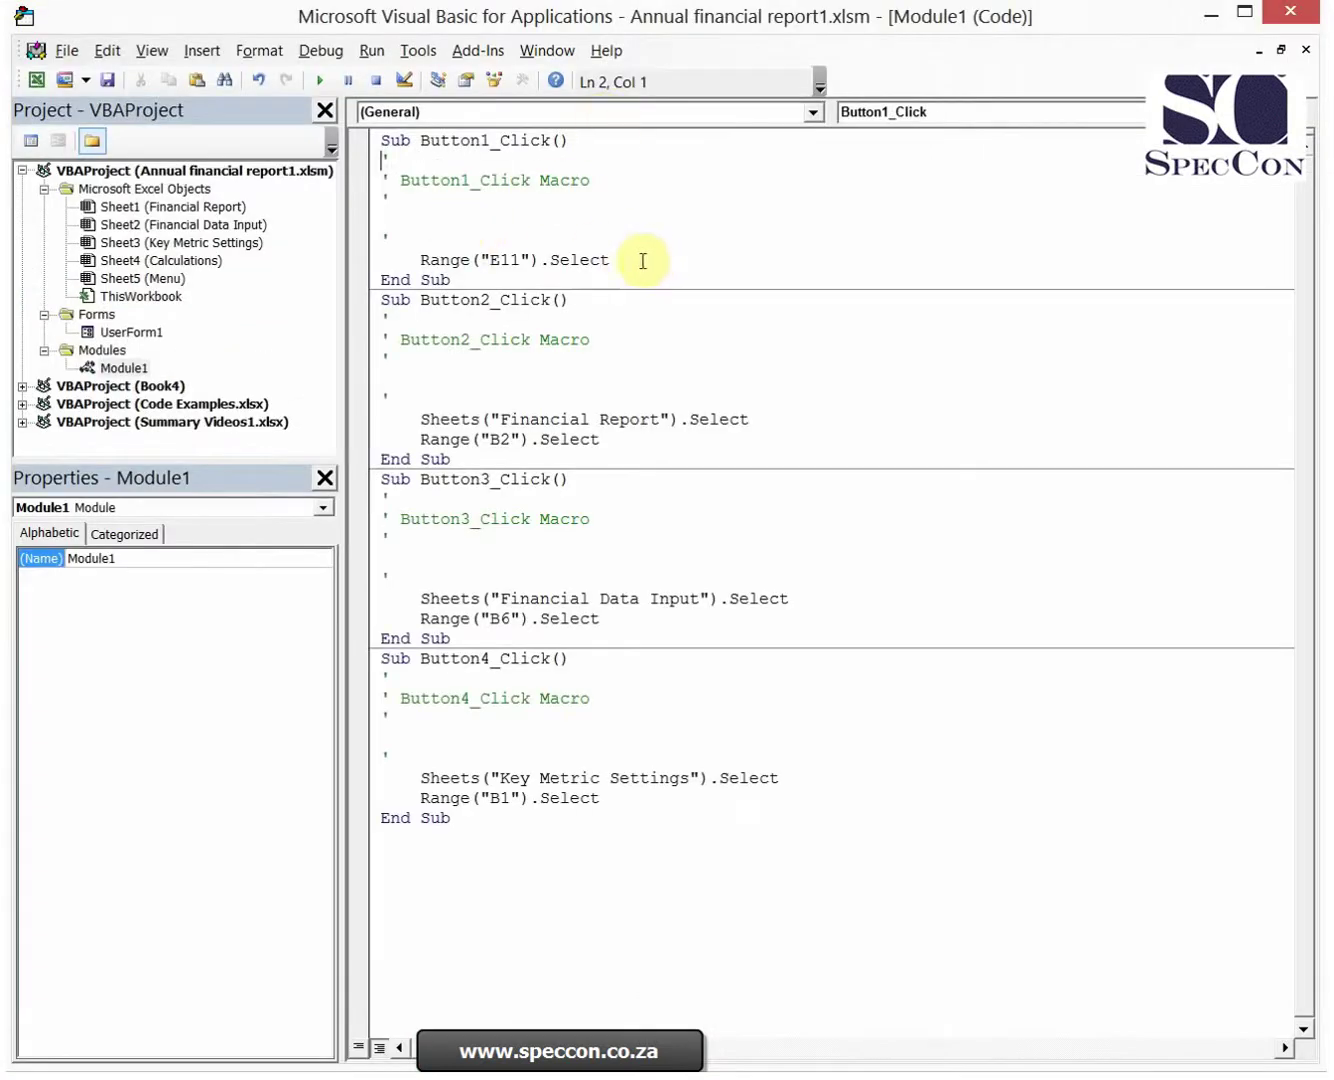
left_click_drag(637, 259, 381, 236)
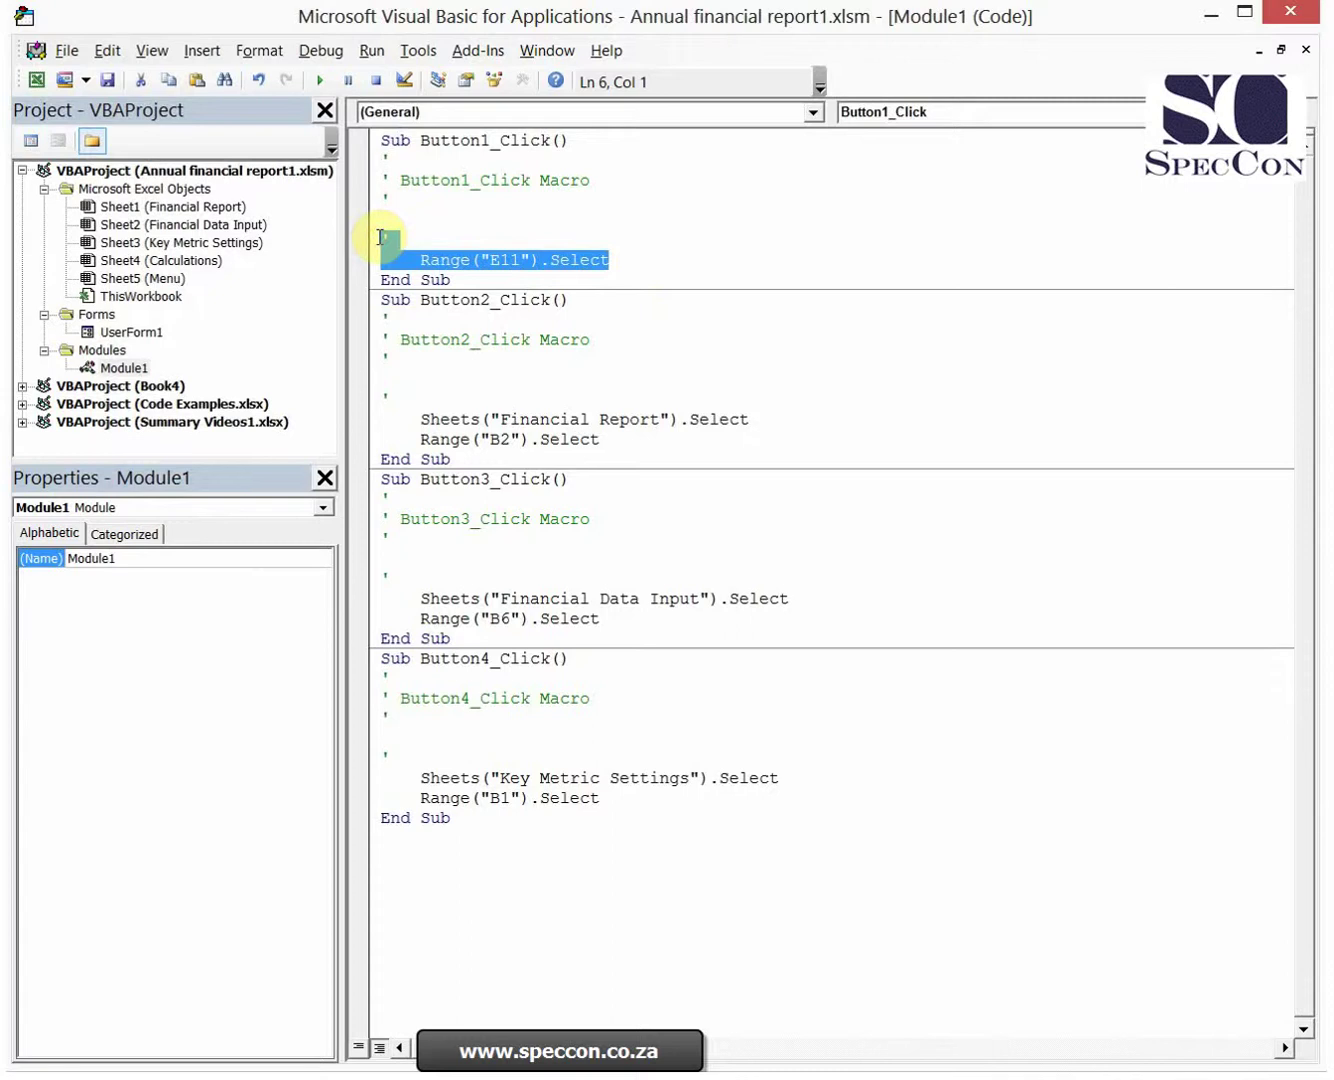
type("userform1.")
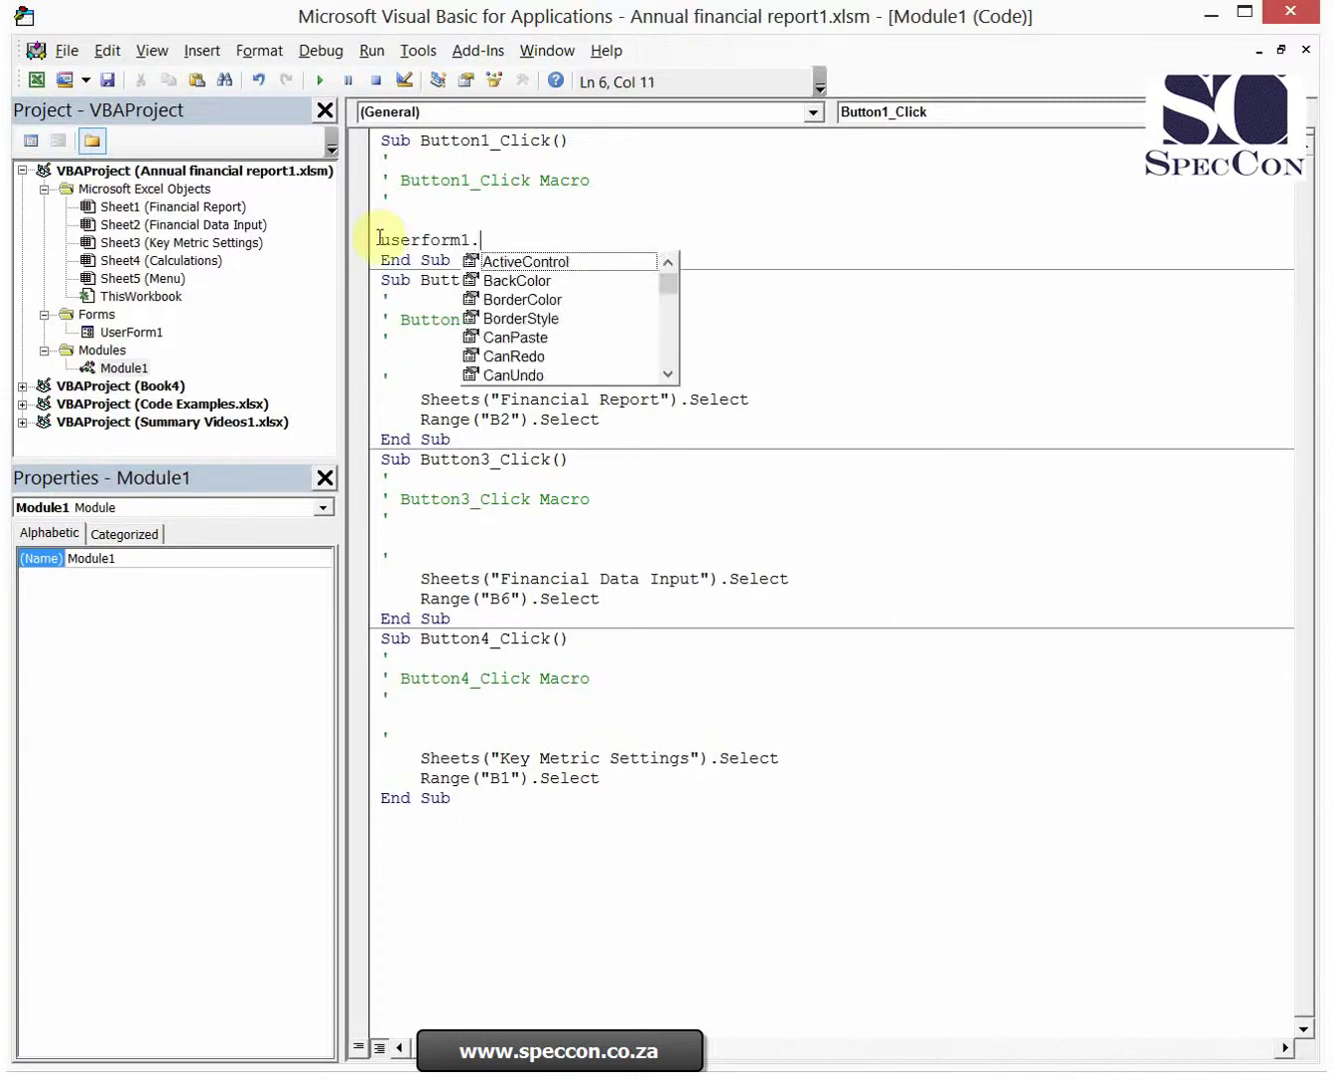
type("show")
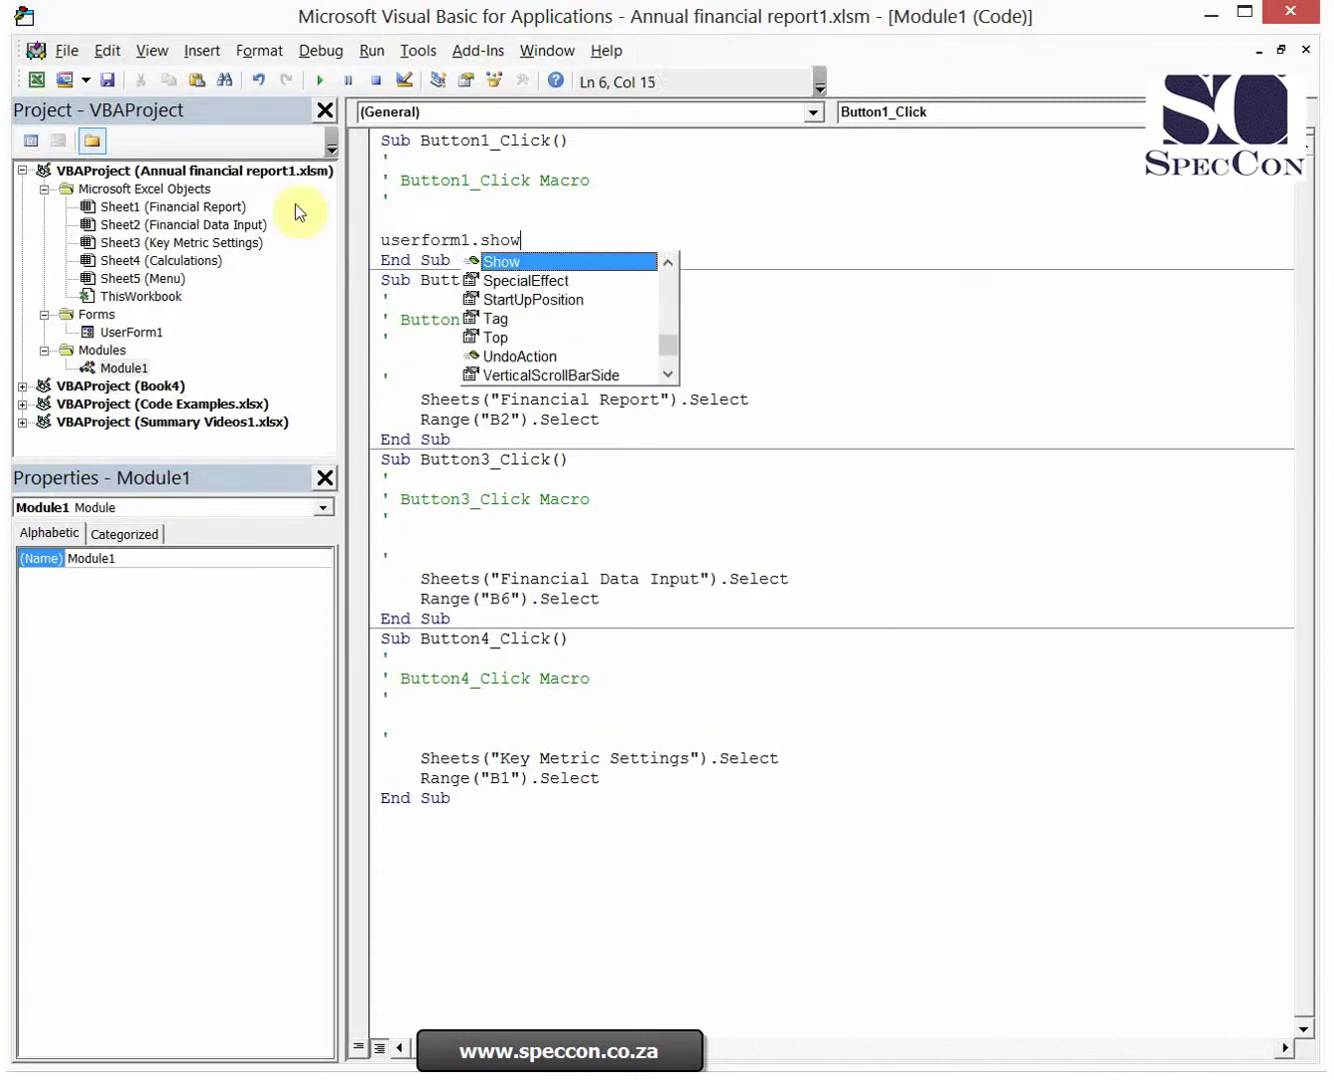
left_click(506, 215)
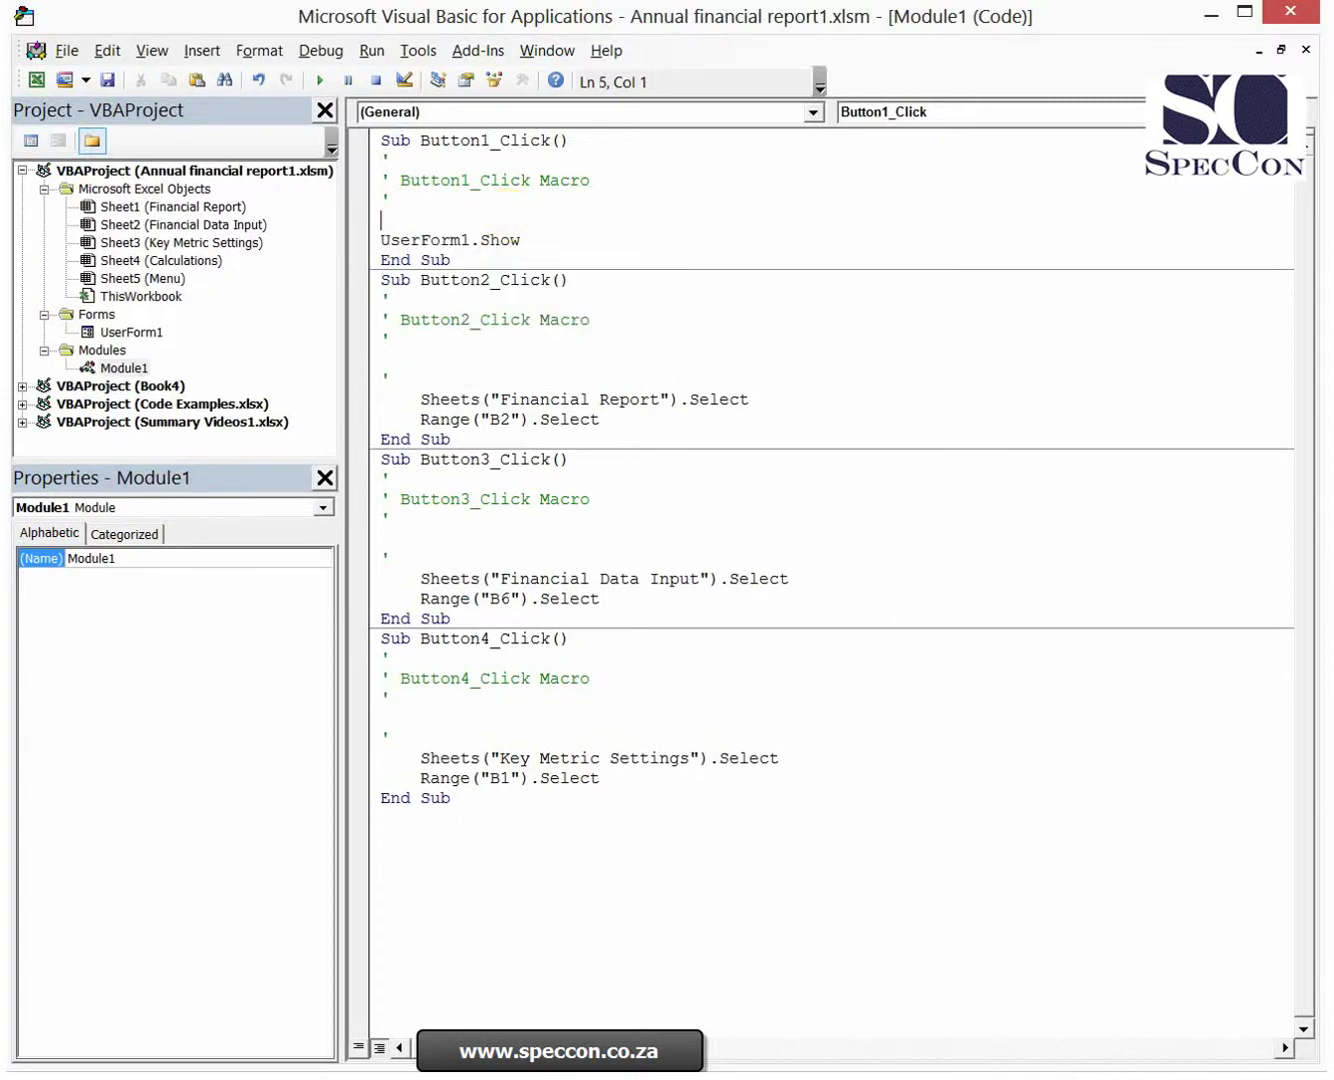
key("alt+F11")
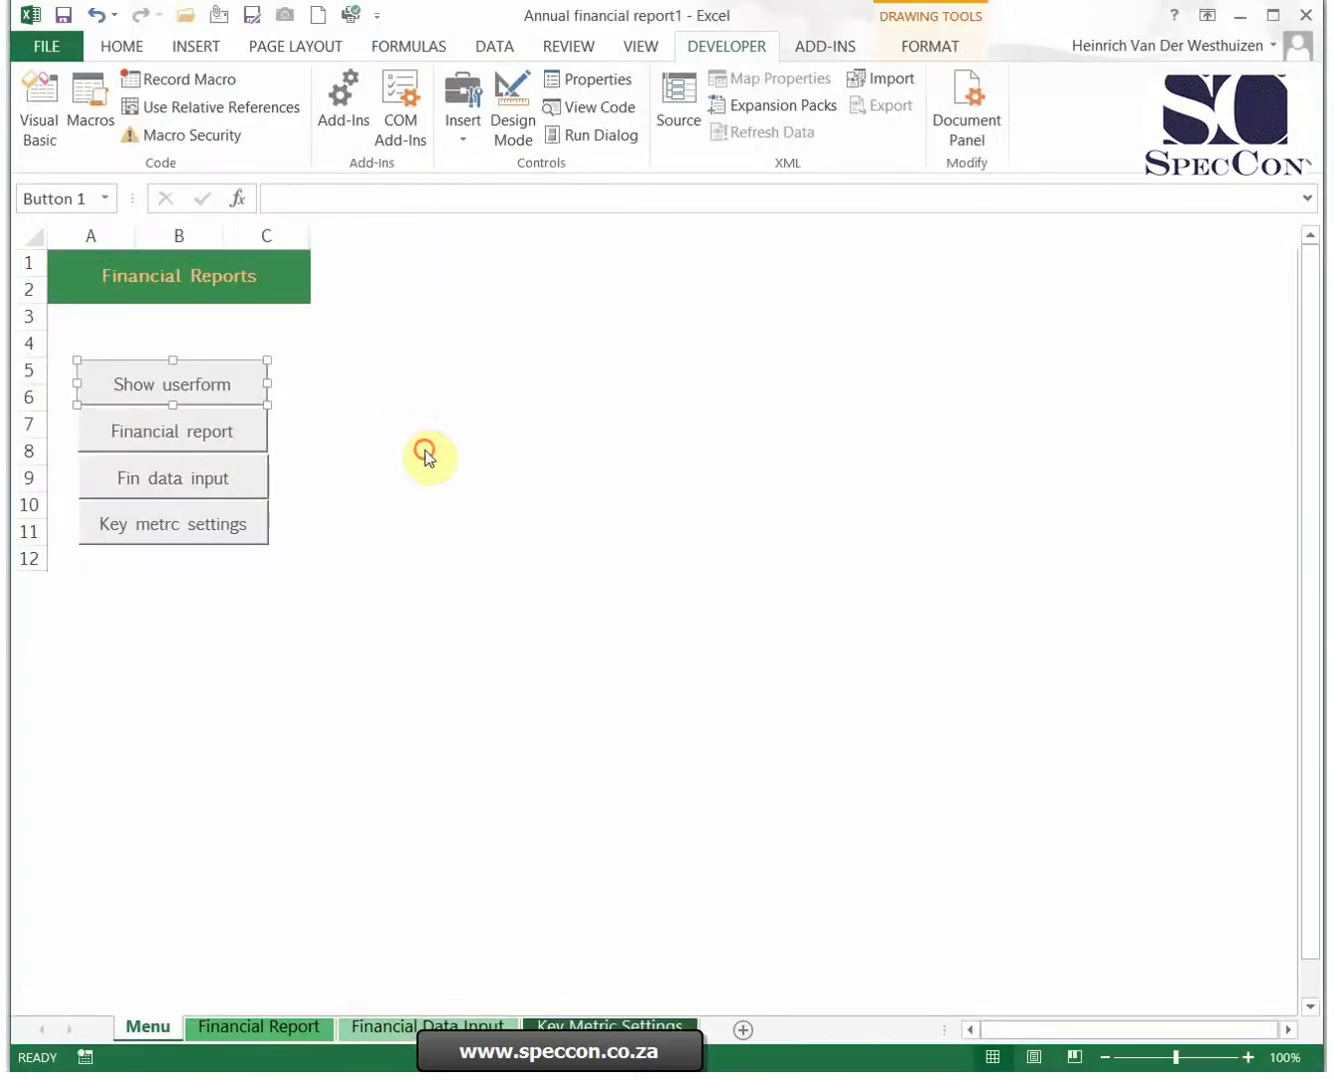
Open the form from Show userform and confirm Fin Reports jumps to the Financial Report sheet
left_click(266, 341)
left_click(208, 386)
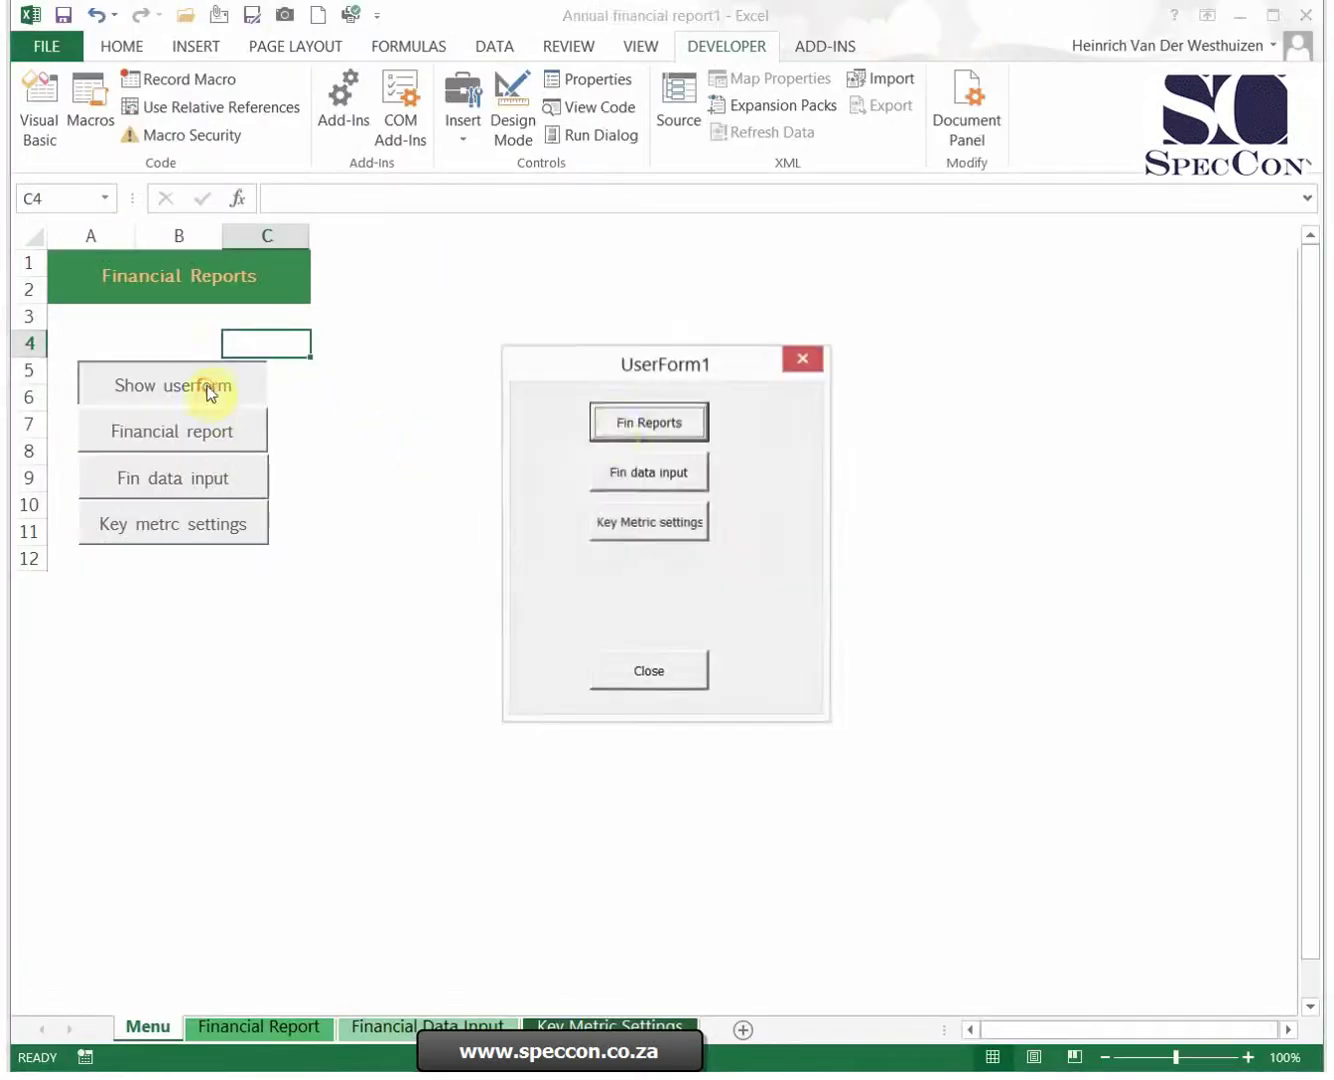
left_click(660, 427)
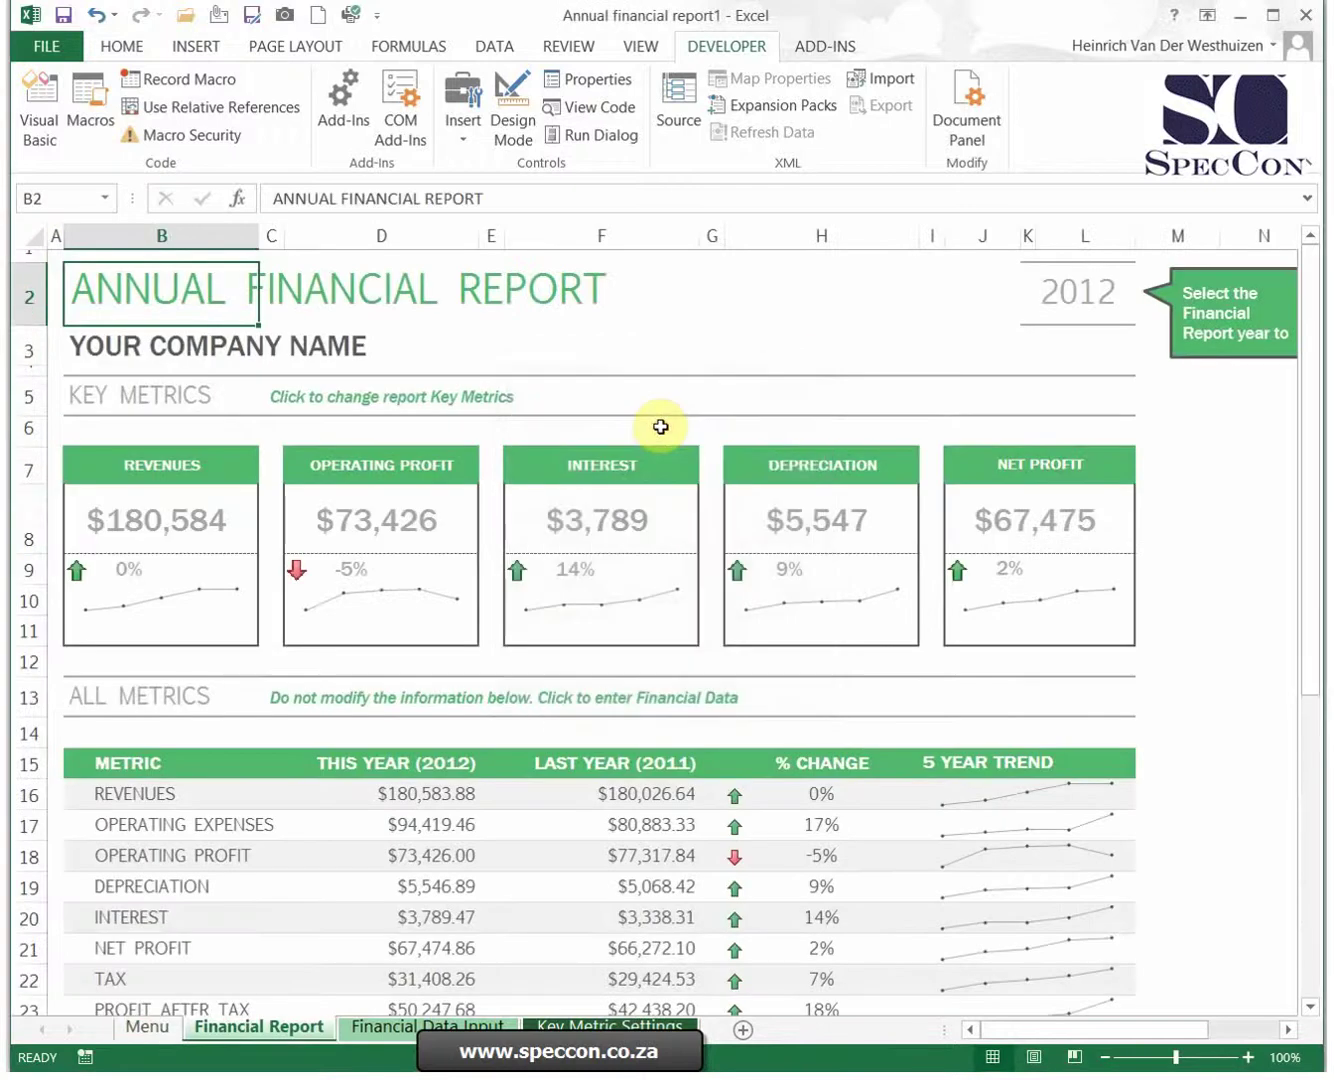
left_click(148, 1026)
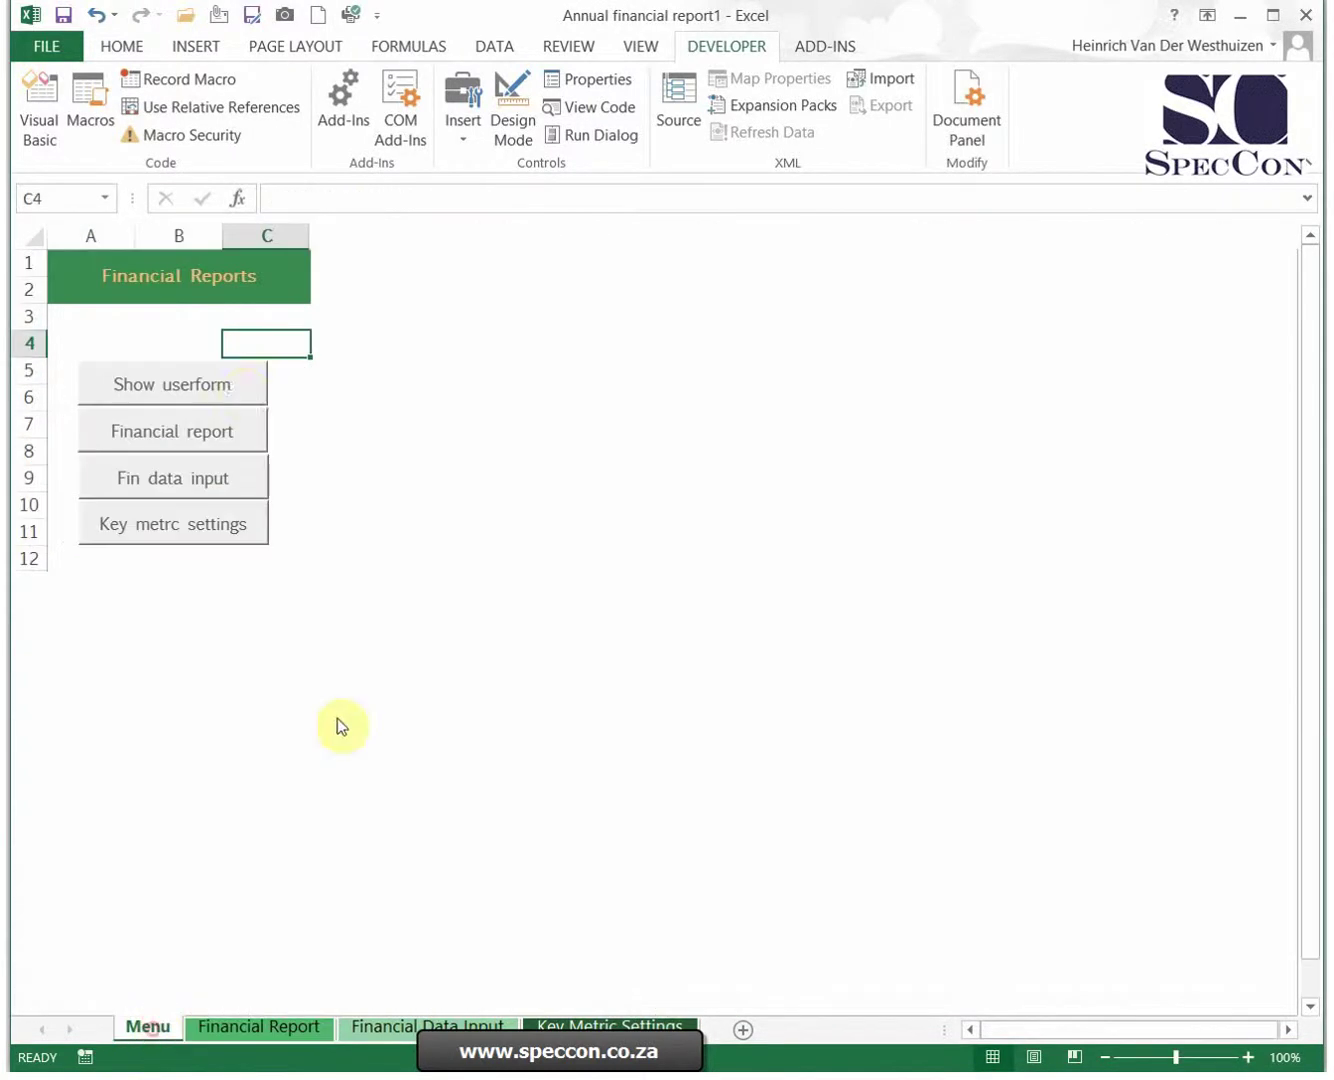
left_click(235, 1030)
left_click(148, 1030)
Record an empty Macro5 with shortcut Ctrl+q and description 'show userform', then stop recording
left_click(190, 82)
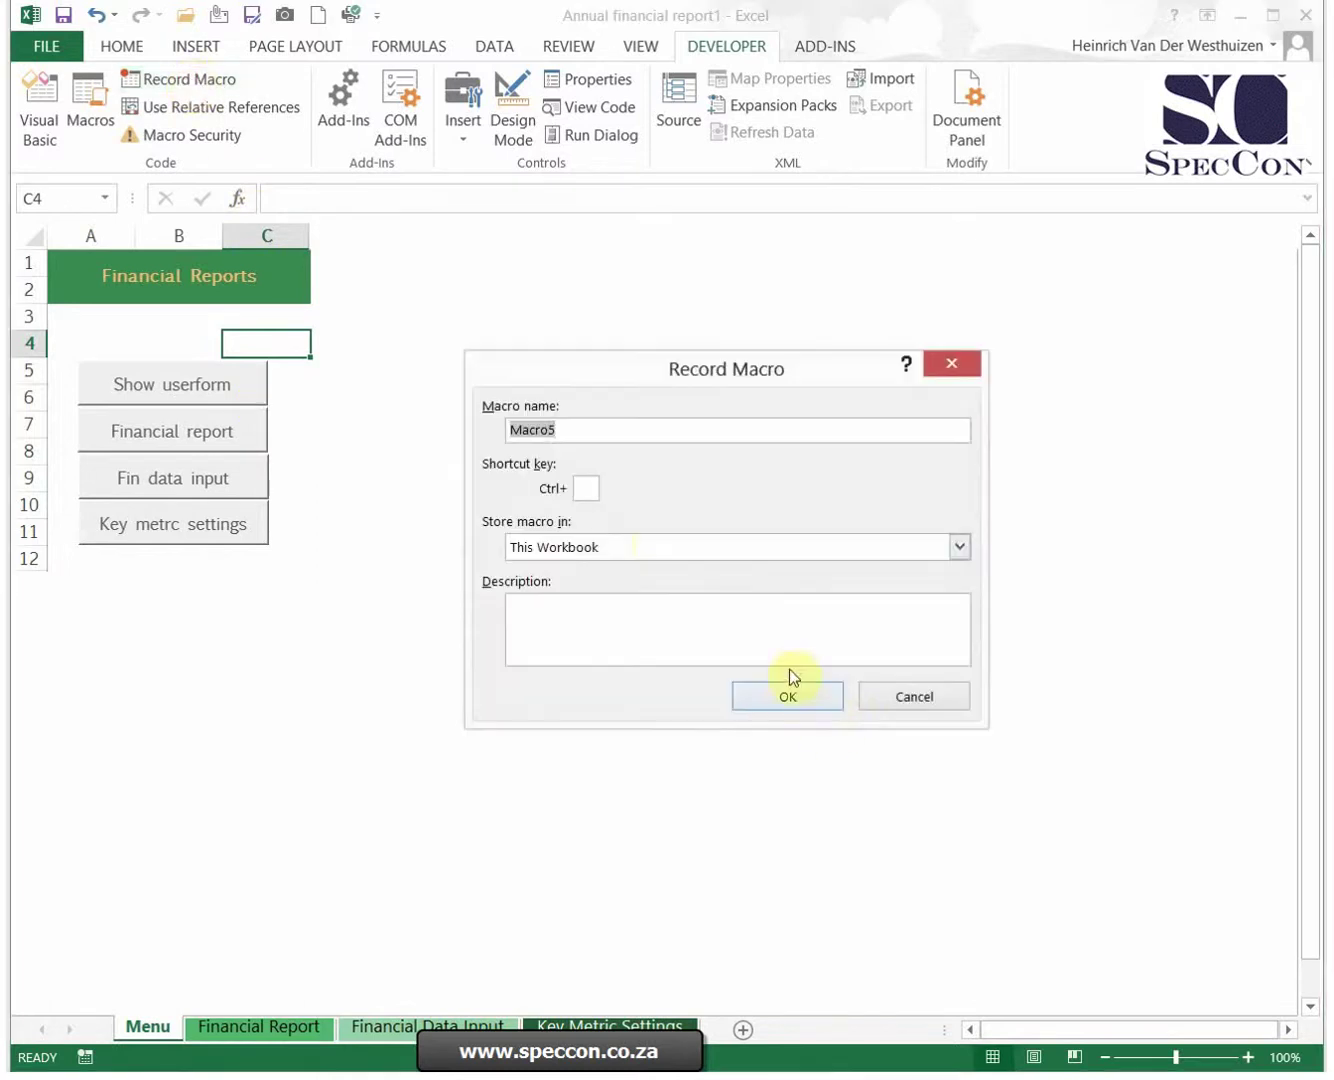
left_click(589, 488)
type("q")
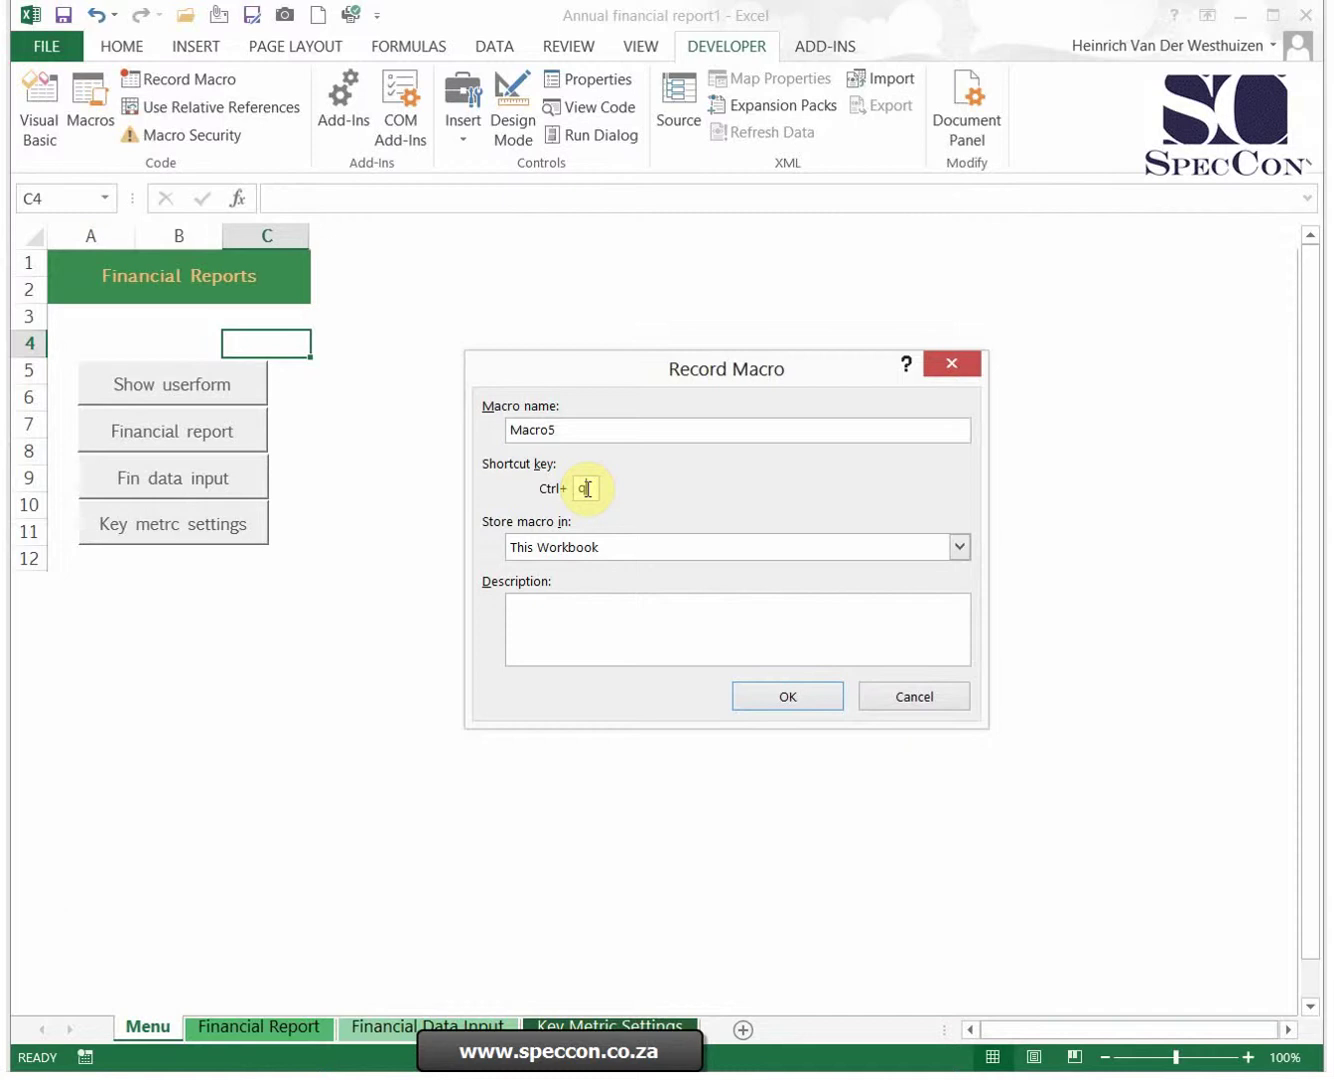
left_click(653, 627)
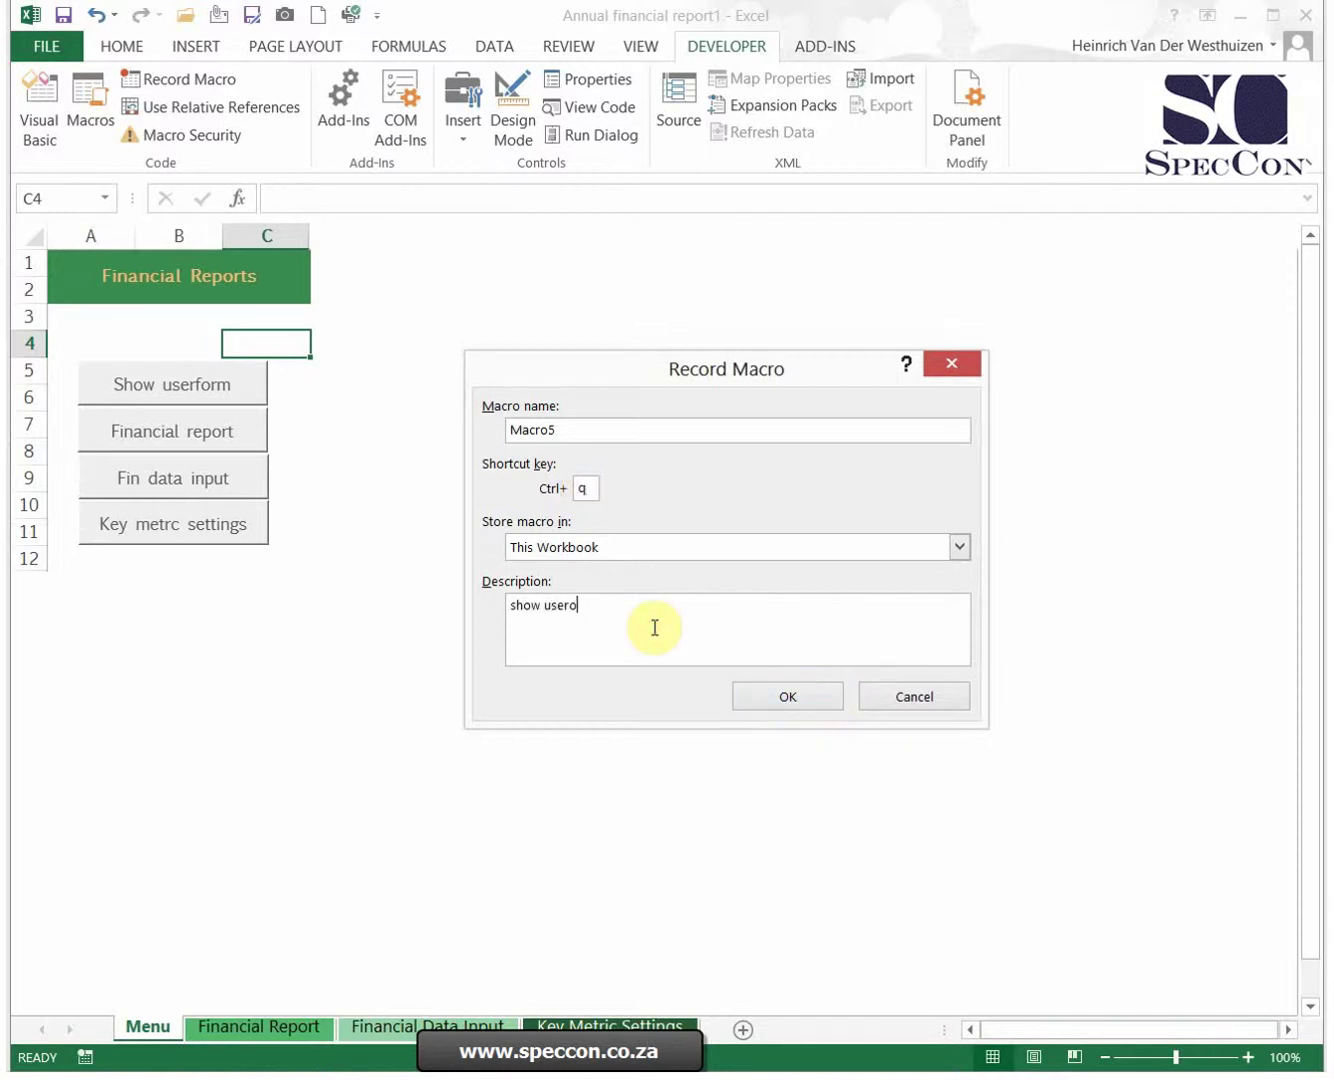
left_click(784, 692)
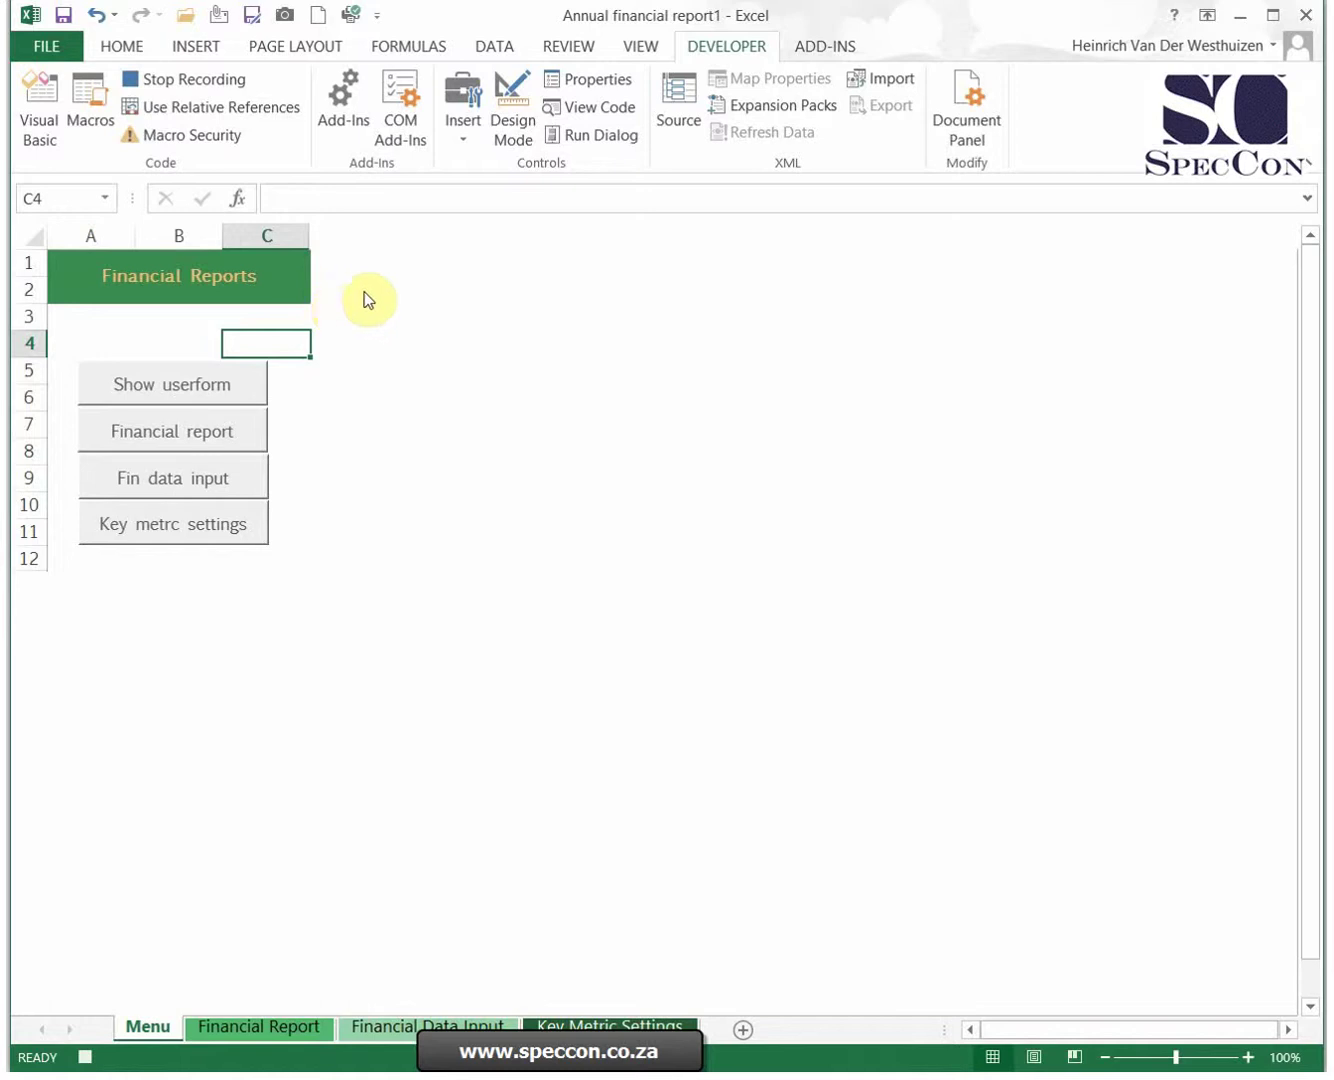
left_click(87, 1058)
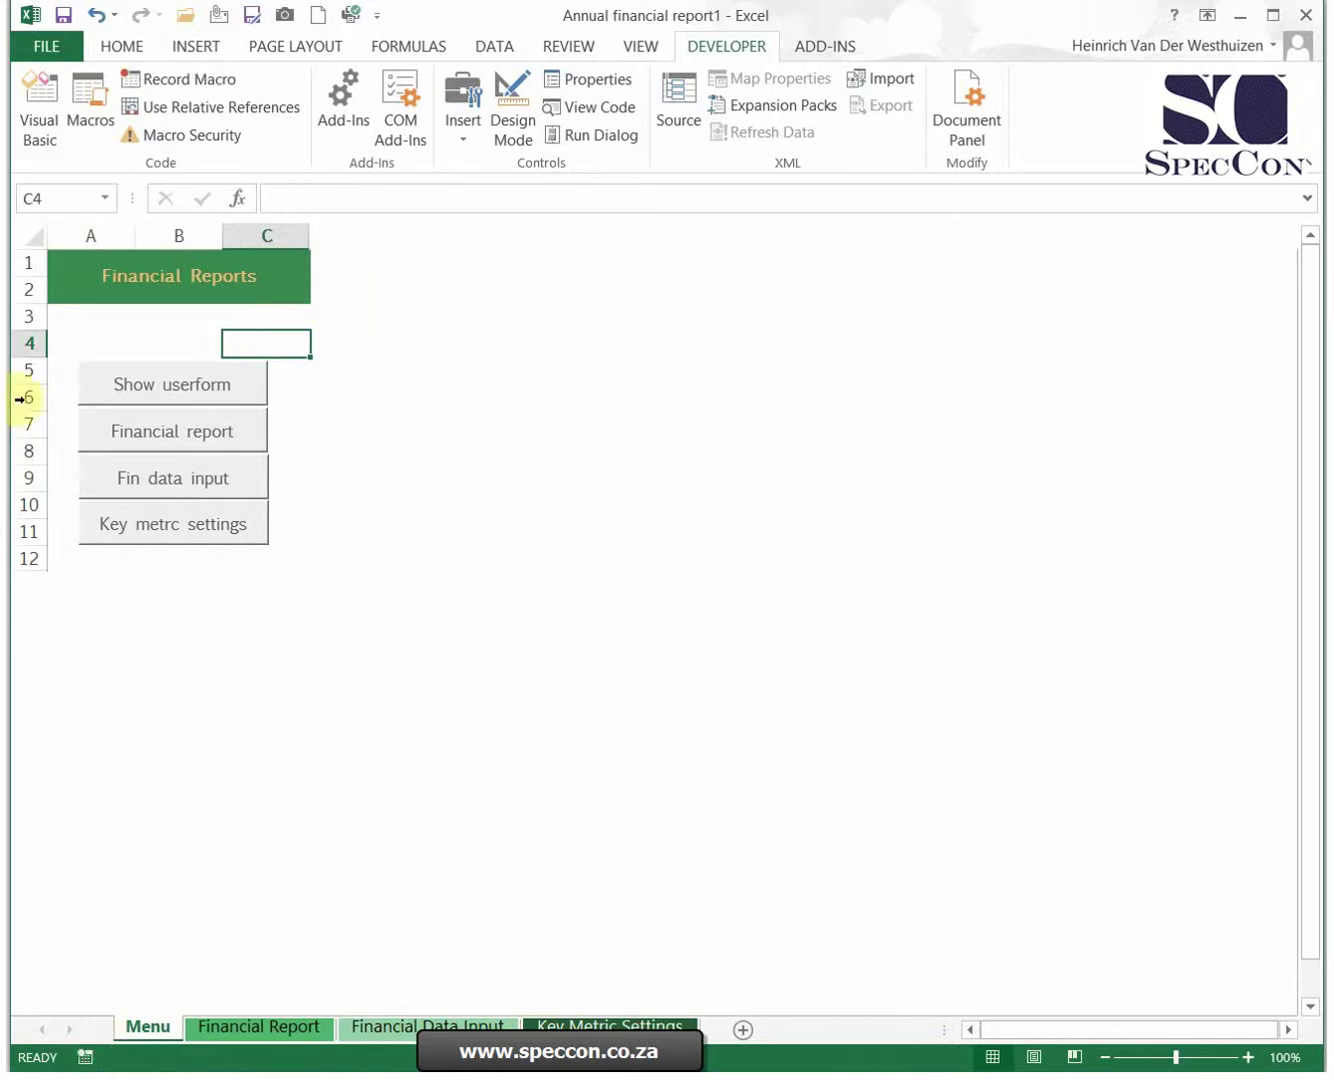
In the VBA editor, add the line UserForm1.Show inside Macro5
key("alt+F11")
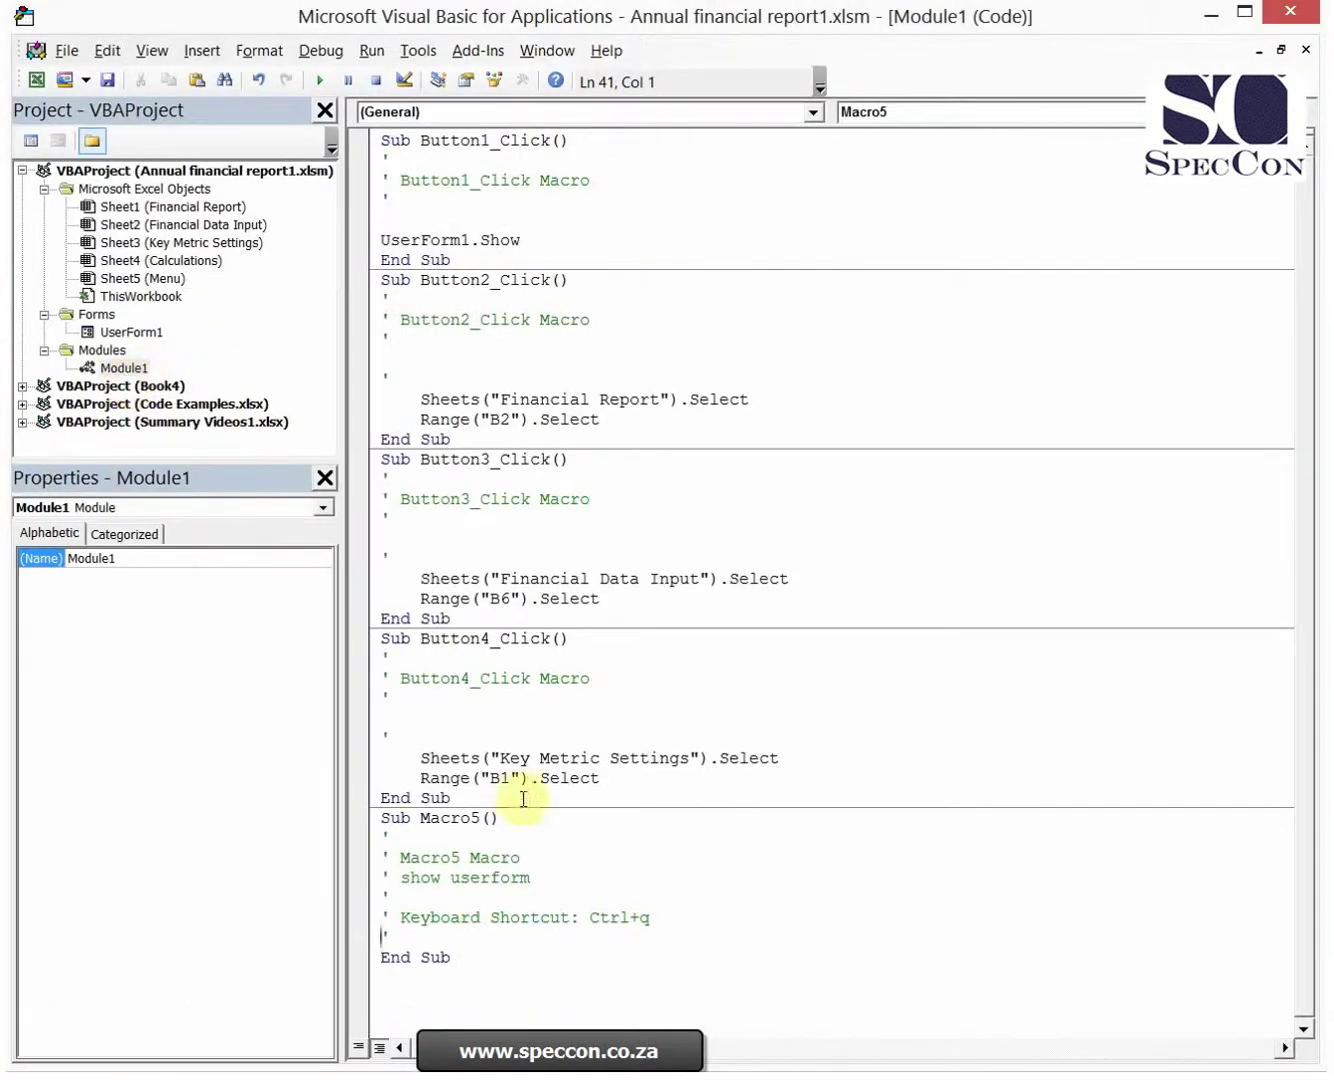
left_click(441, 936)
key("Return")
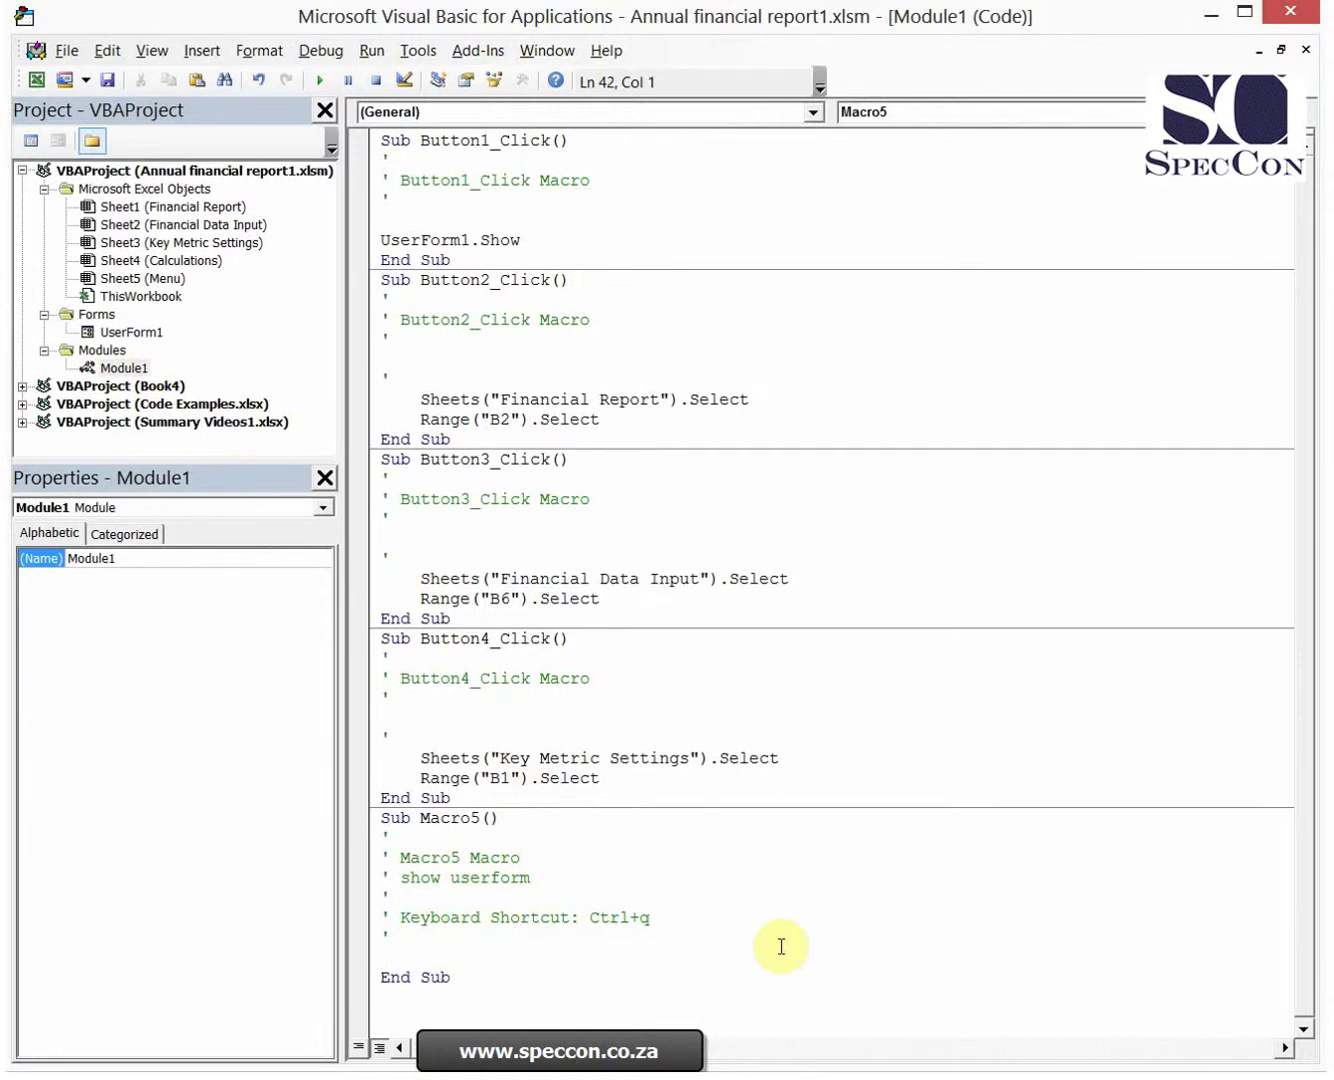
type("userform")
type("1.")
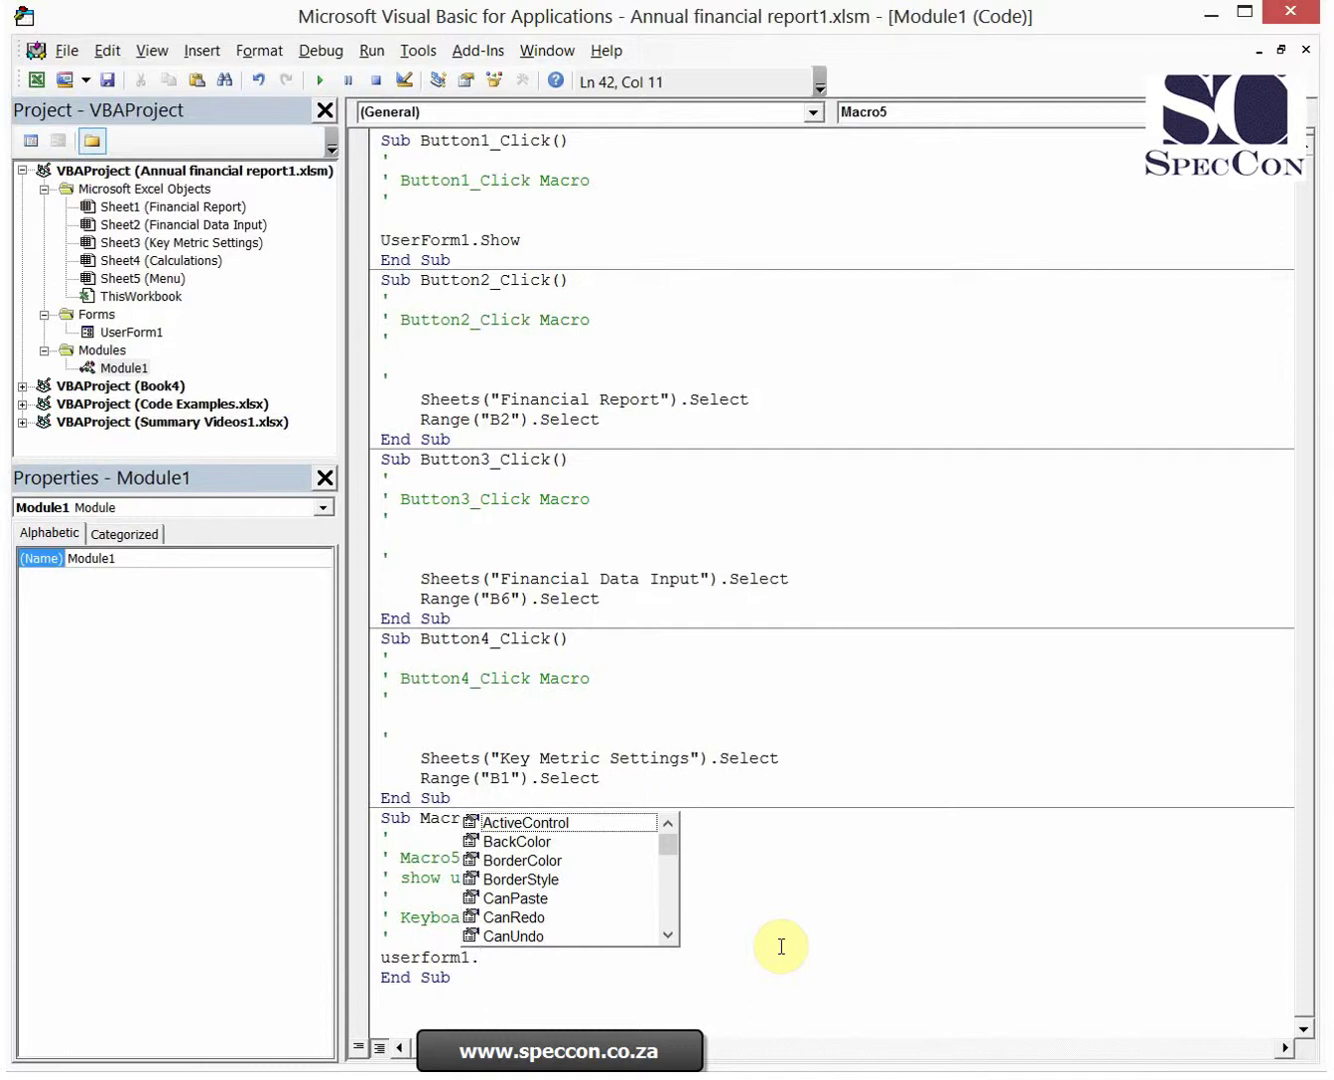
type("hos")
key("BackSpace")
key("BackSpace")
key("BackSpace")
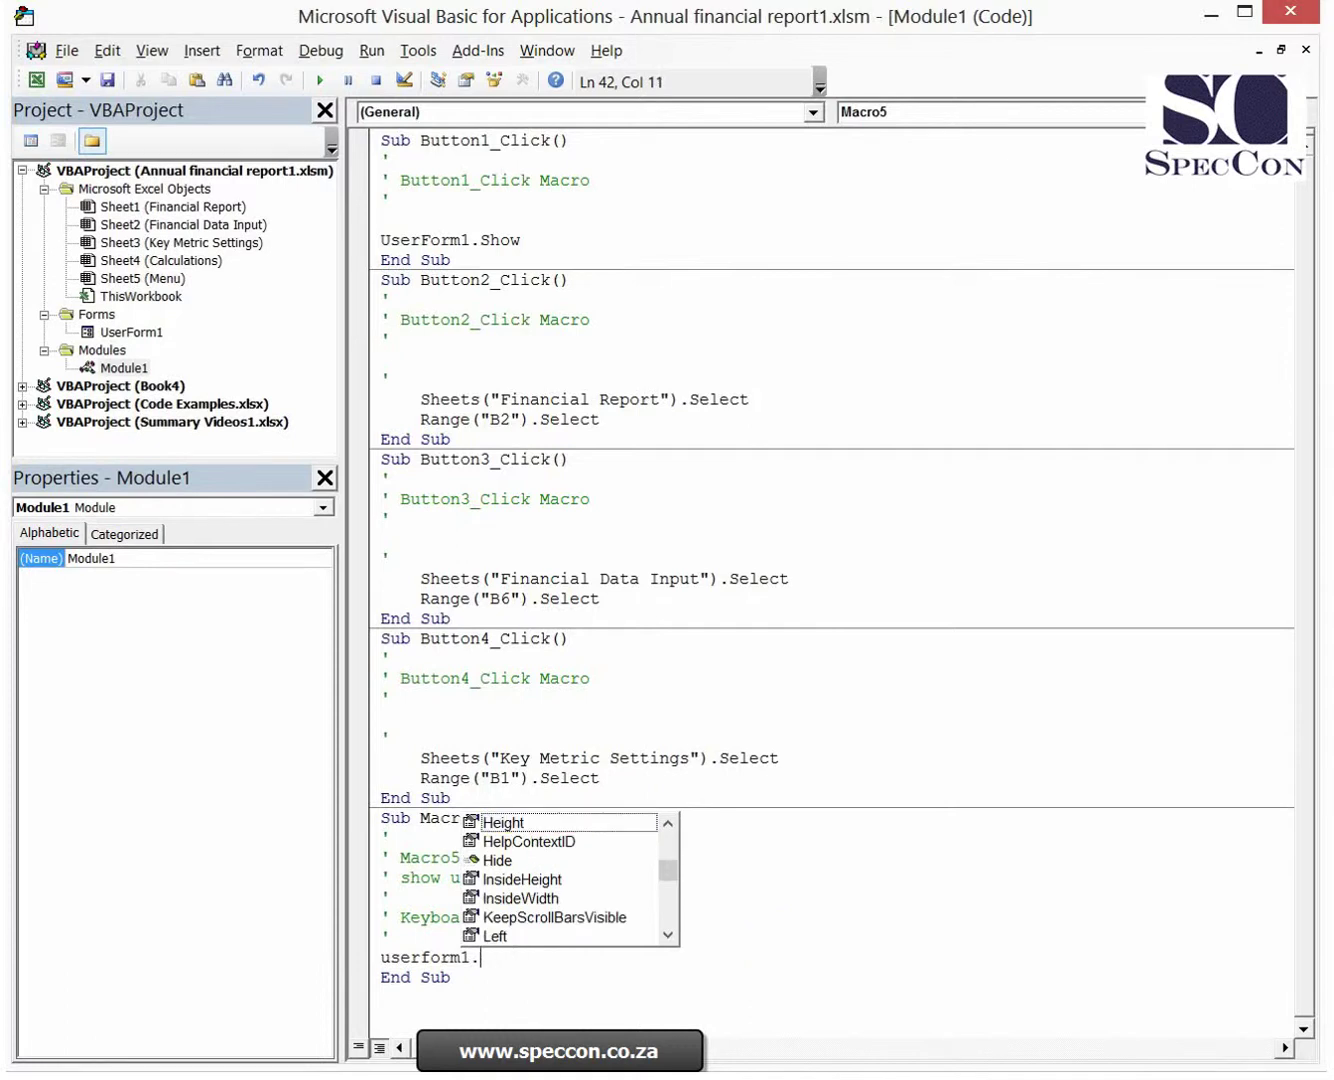
type("show")
left_click(627, 762)
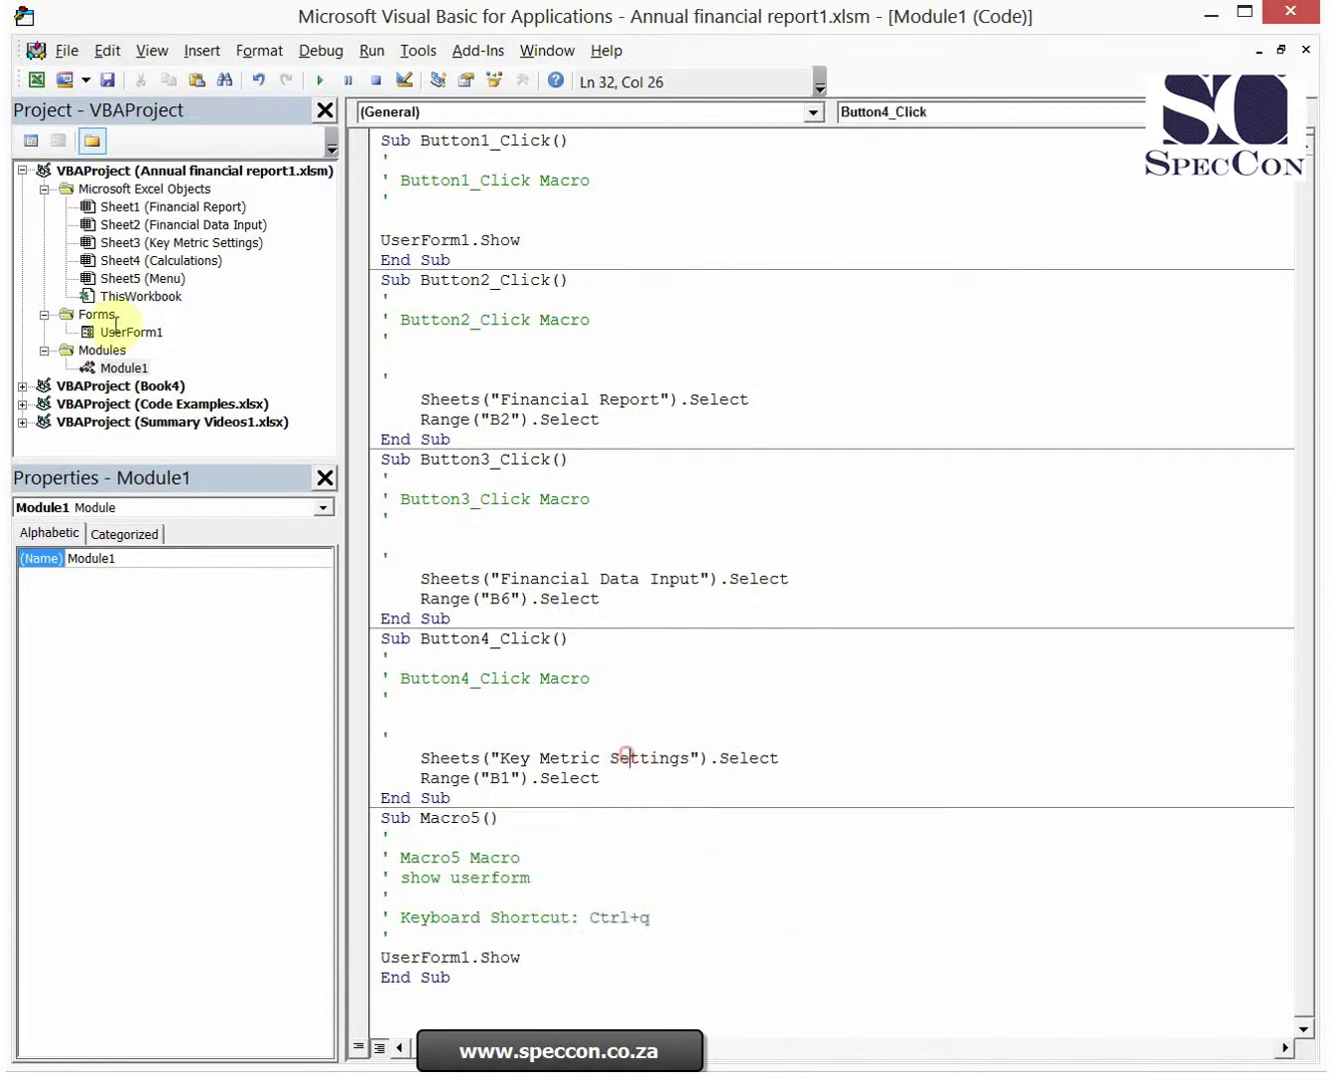
Back in Excel, open the navigation form and test its Financial Data Input, Financial Report and Key Metric Settings buttons, then close it
key("alt+F11")
left_click(197, 387)
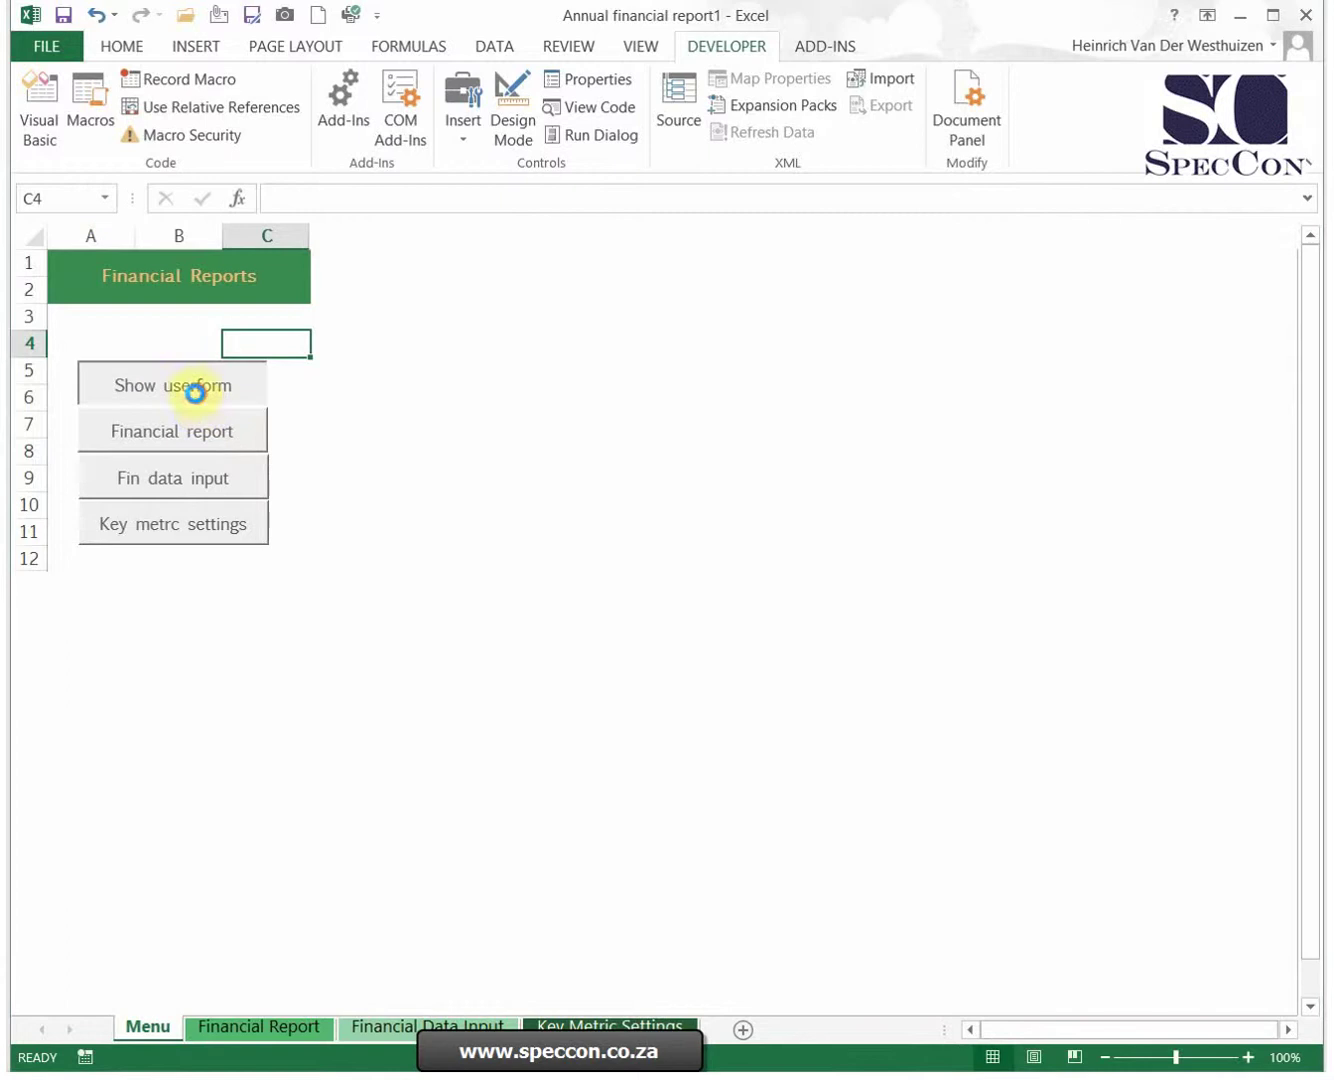
left_click(670, 472)
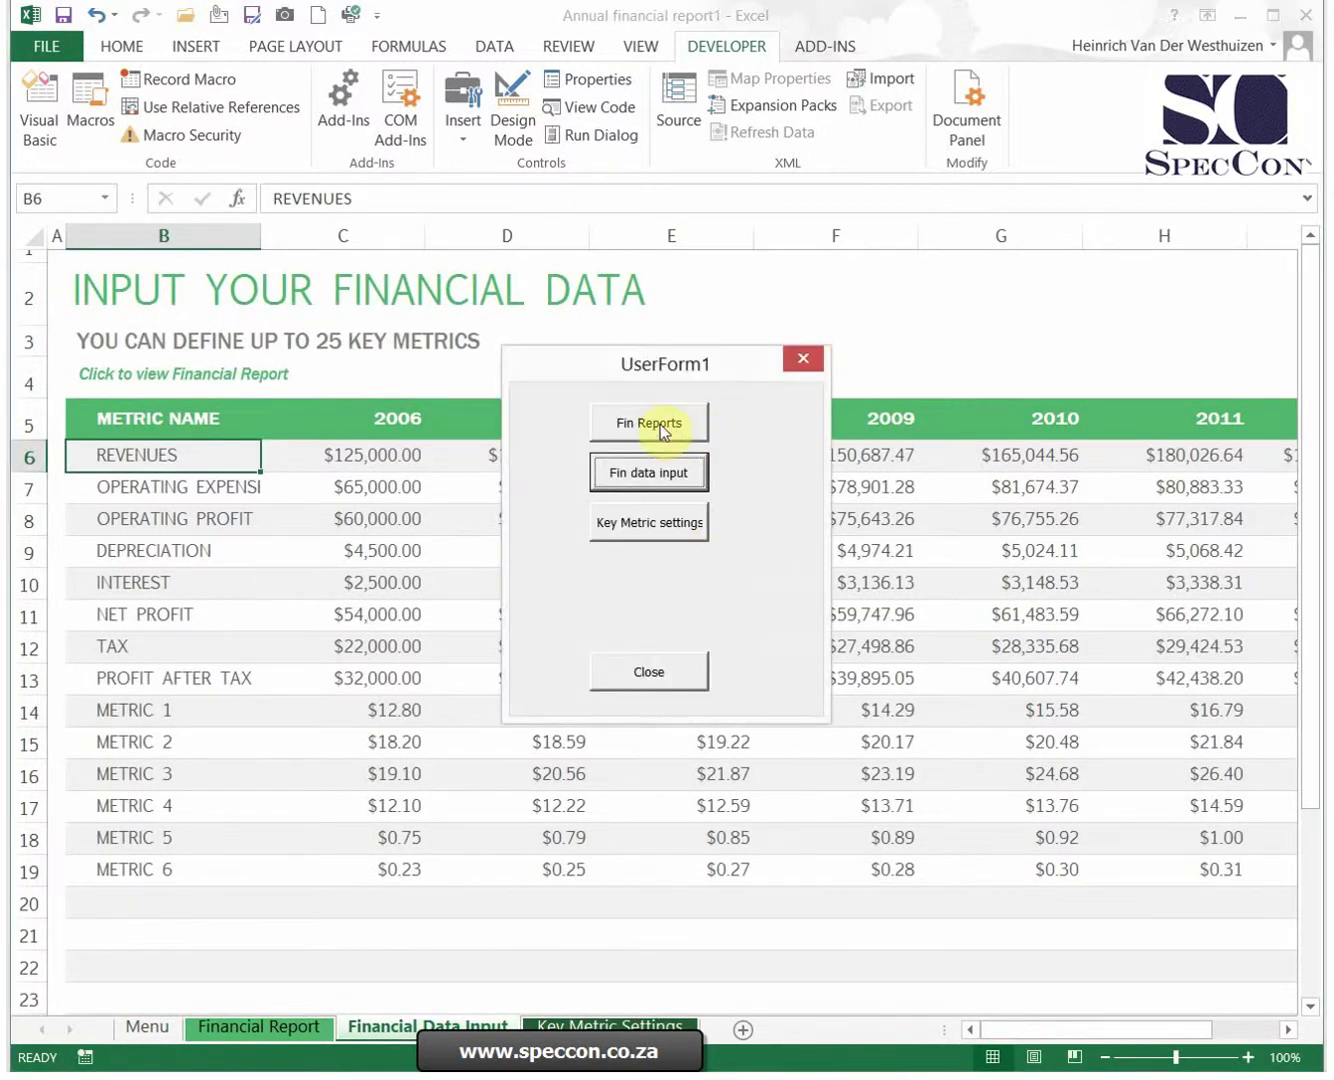
left_click(660, 424)
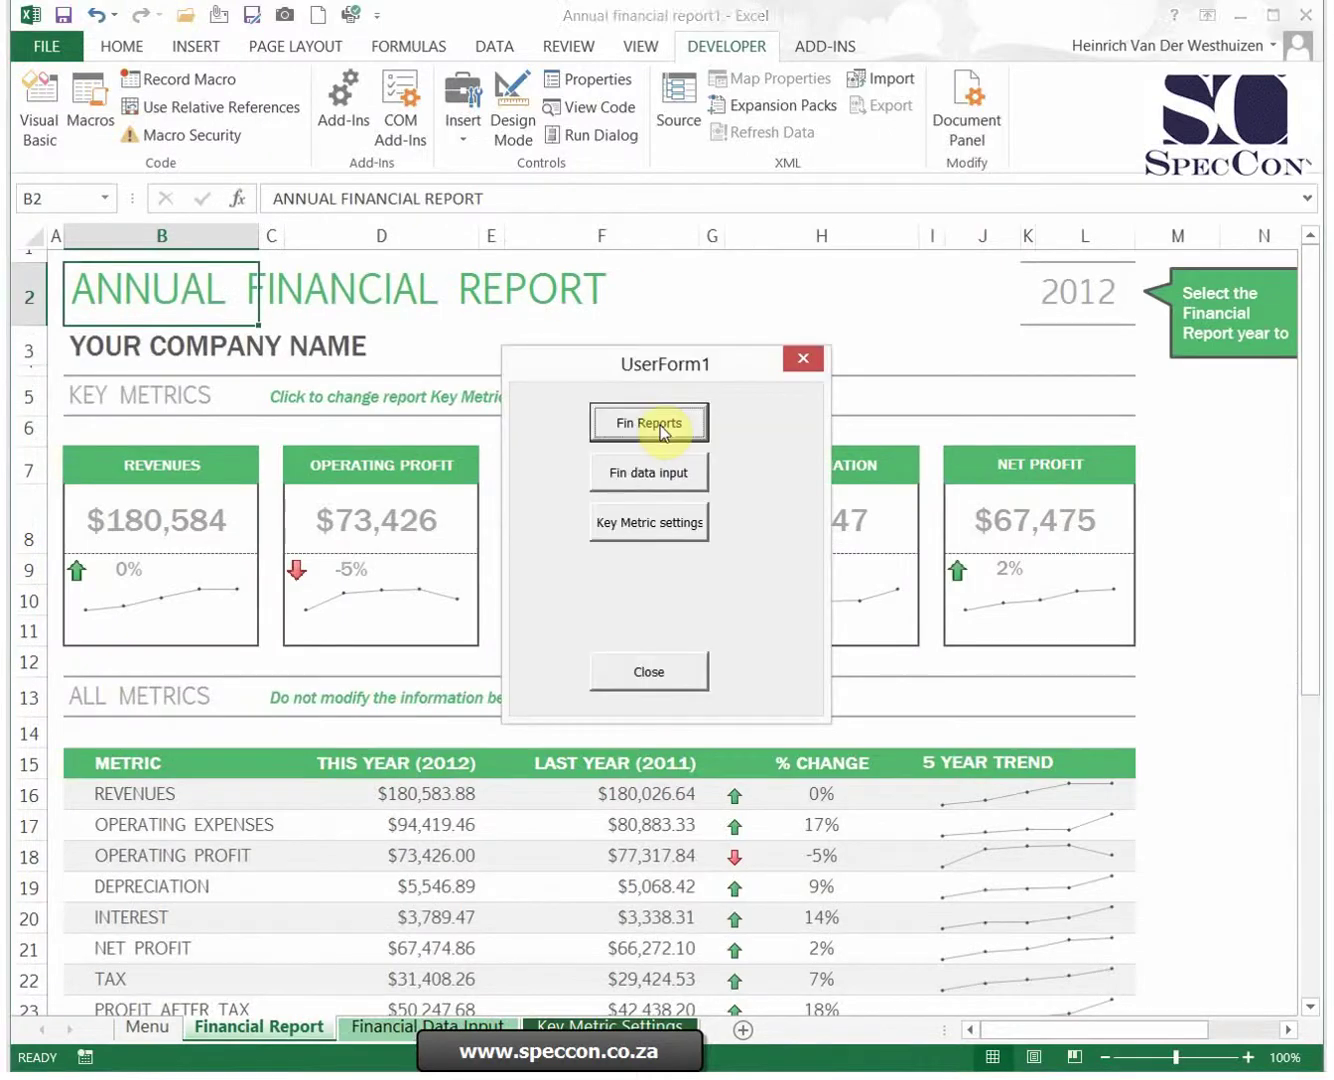
left_click(661, 473)
left_click(663, 527)
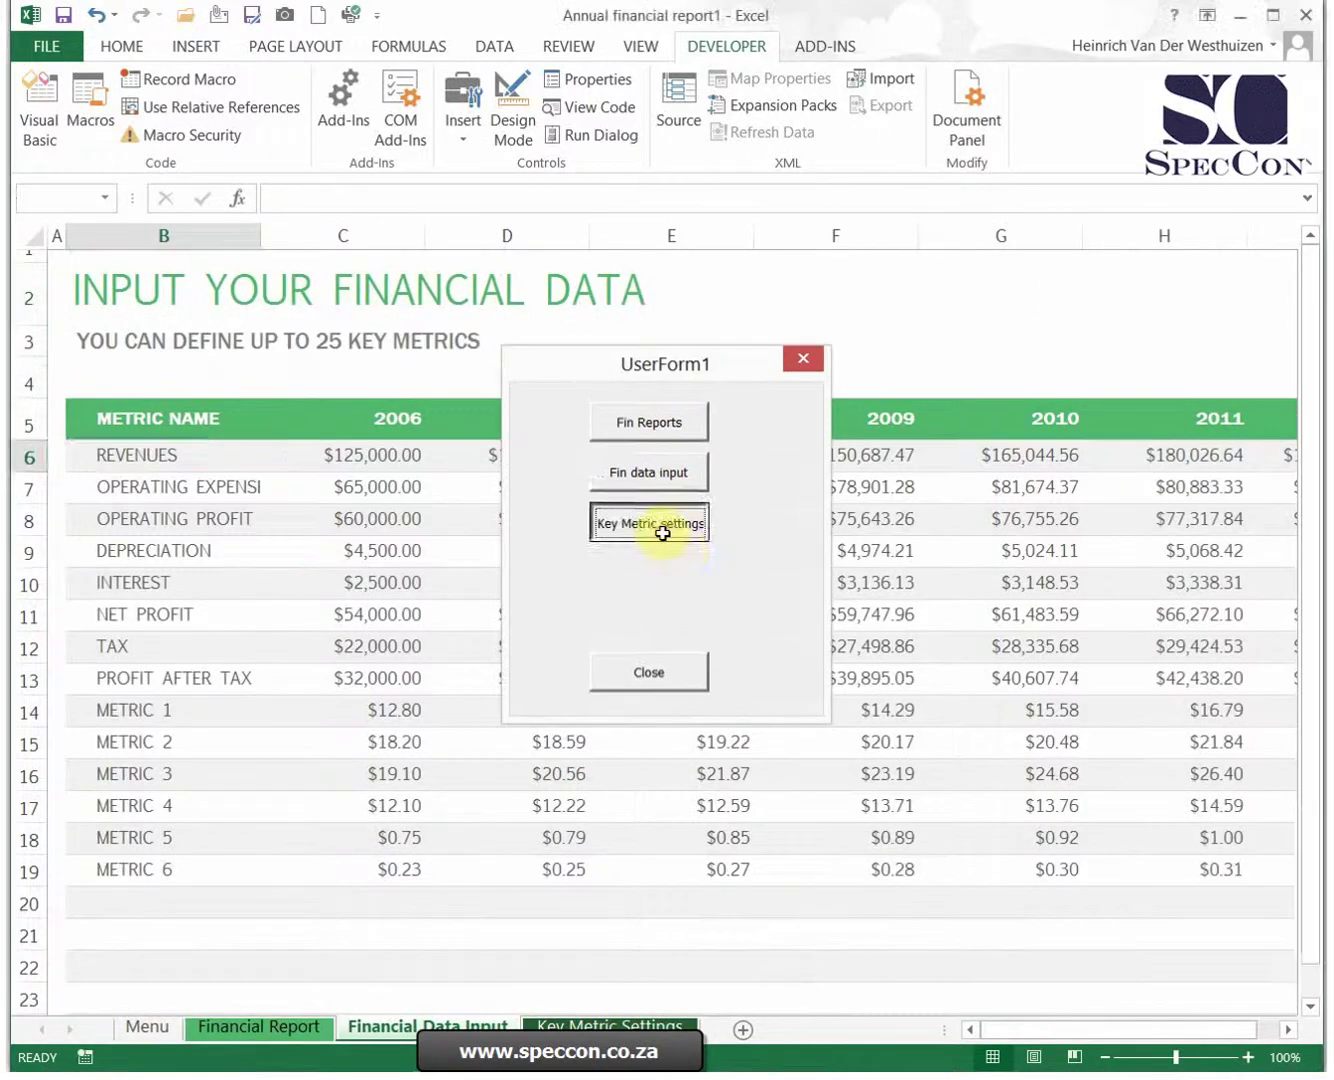
left_click(650, 672)
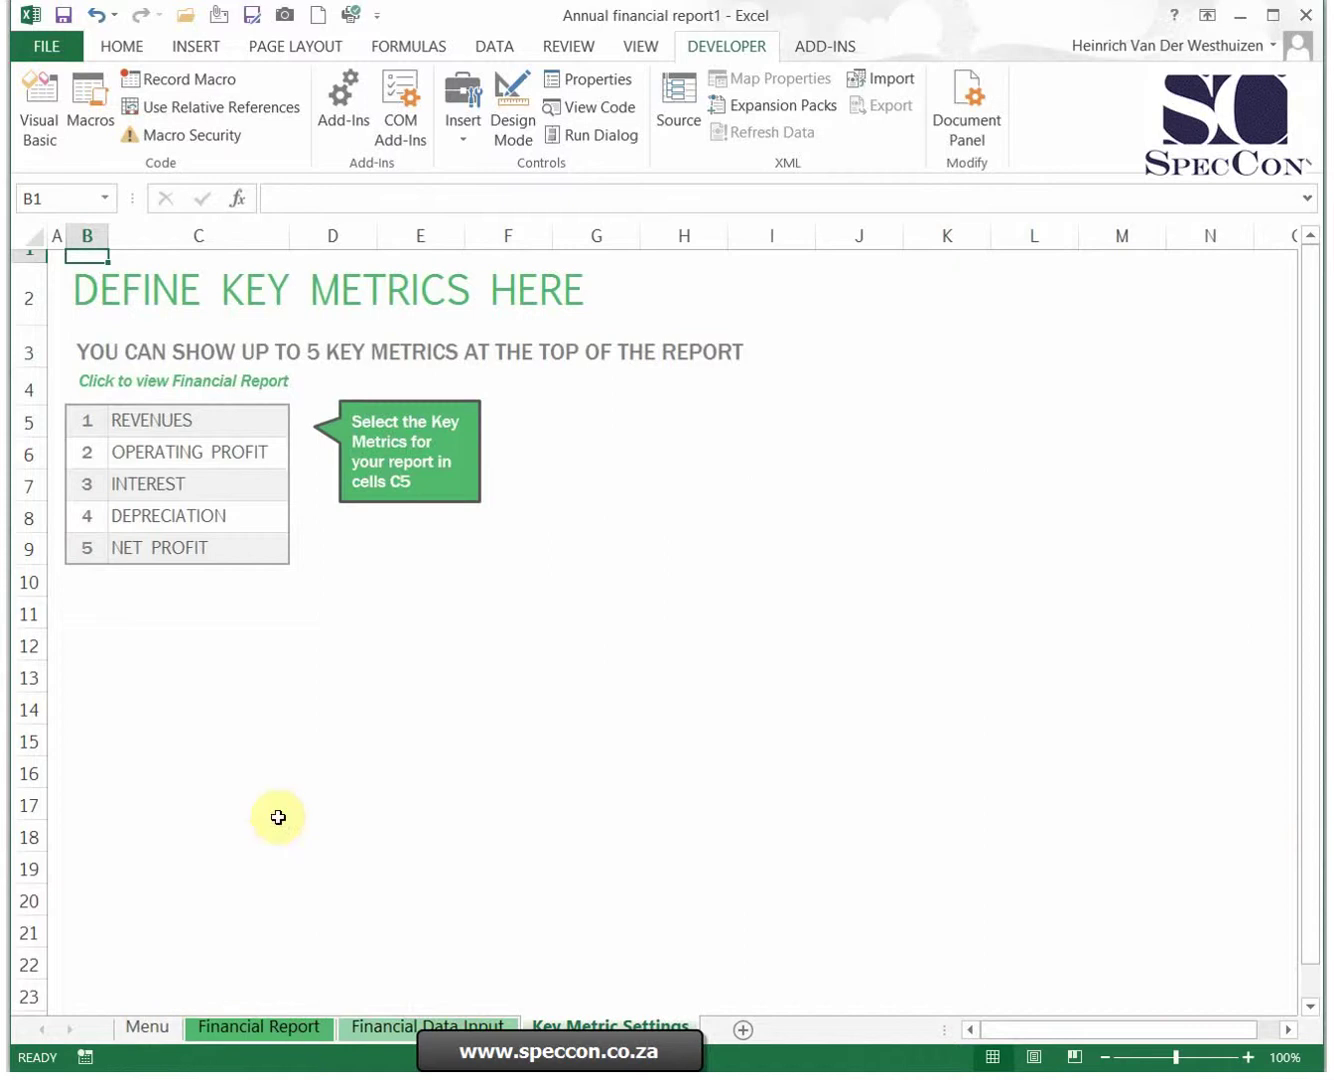
Record an empty Macro6 with shortcut Ctrl+m and description 'go back to menu', then stop recording
left_click(180, 79)
left_click(587, 486)
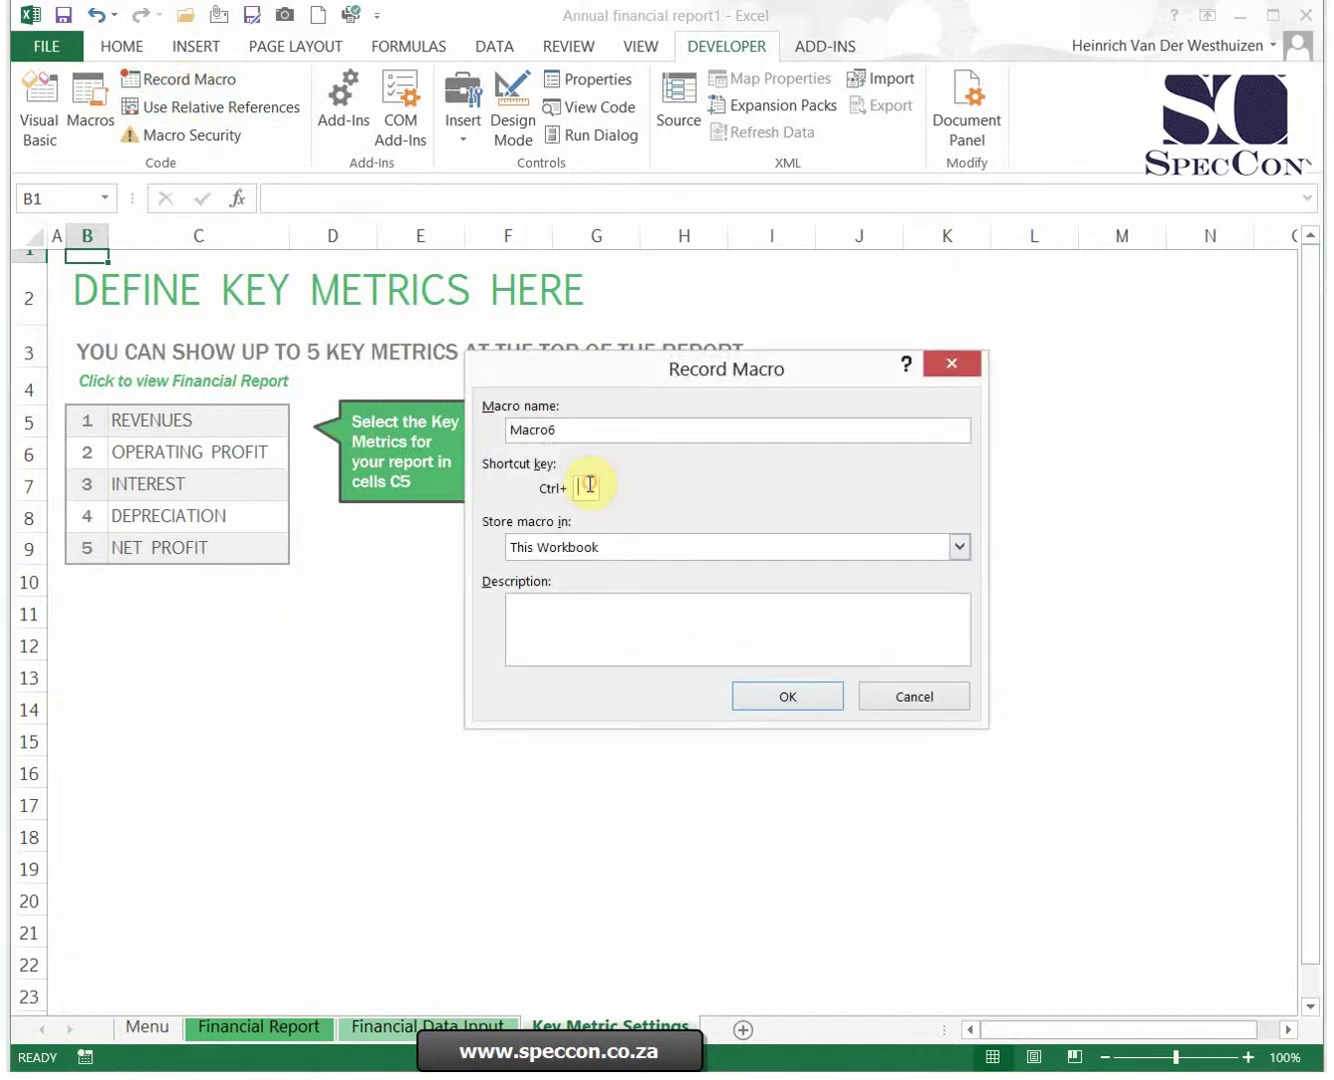
type("m")
left_click(599, 607)
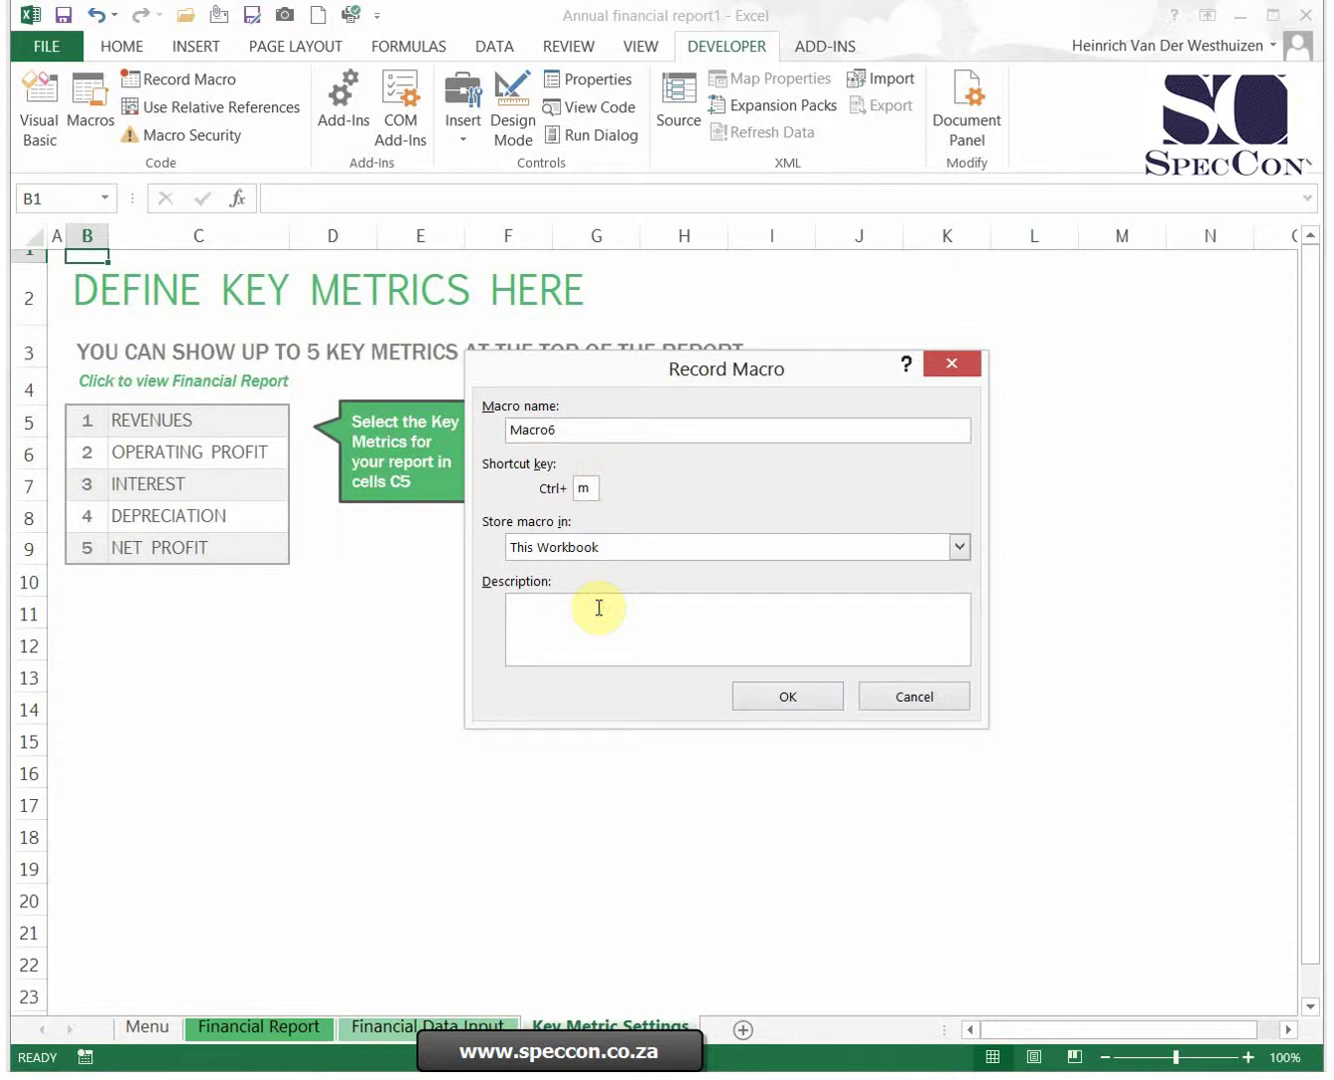
type("go backto menu")
left_click(801, 700)
left_click(87, 1057)
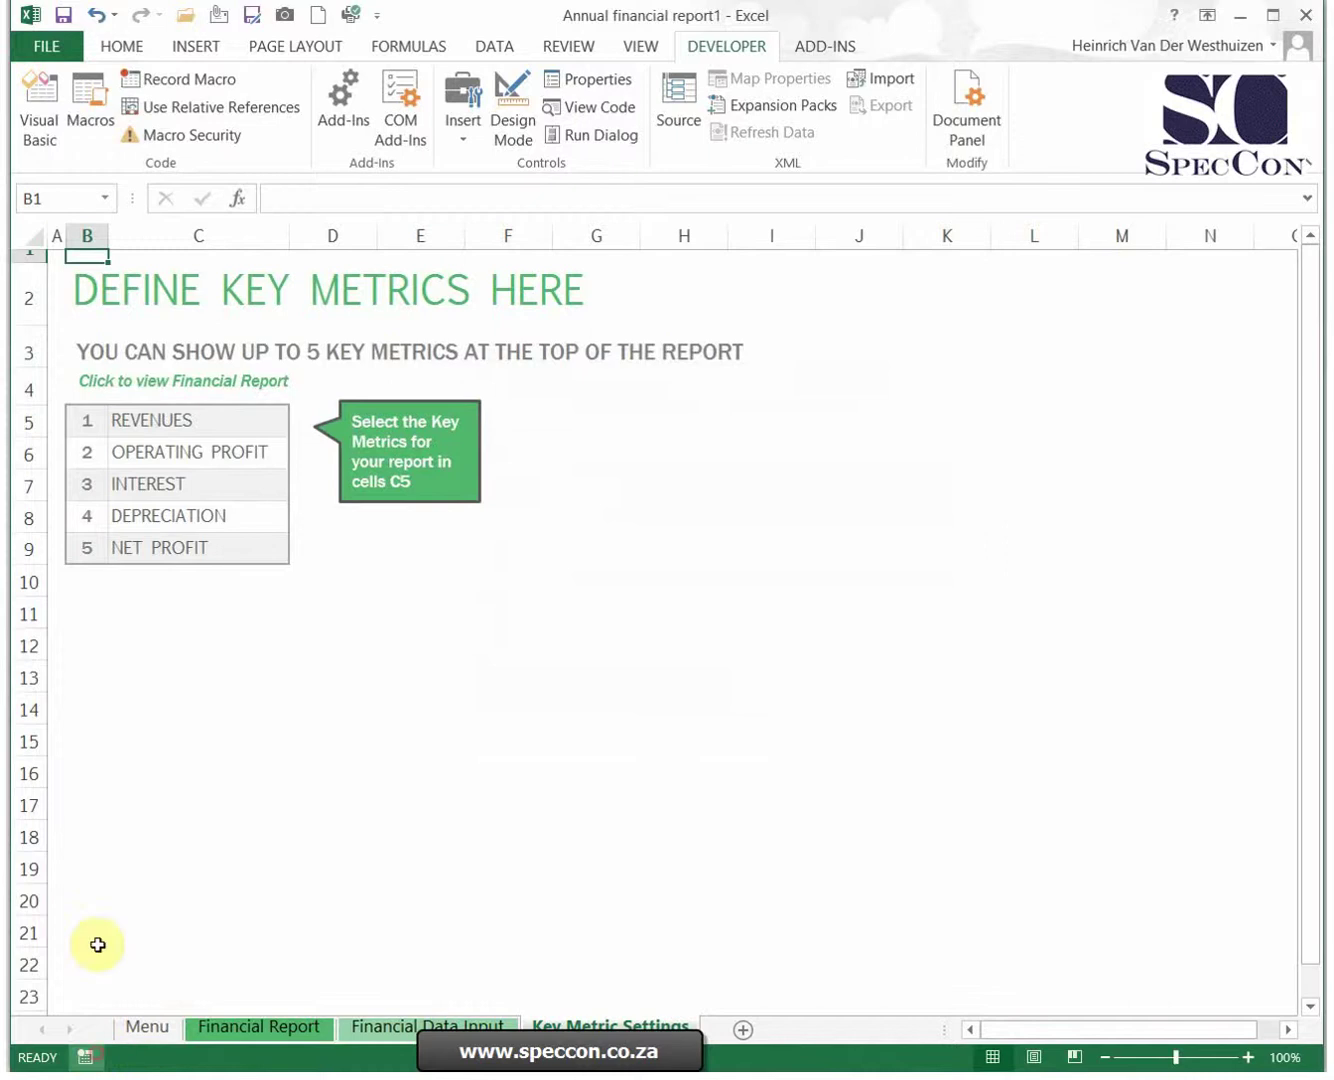
Add Sheets("menu").Select inside Macro6 in the VBA editor and return to Excel
key("alt+F11")
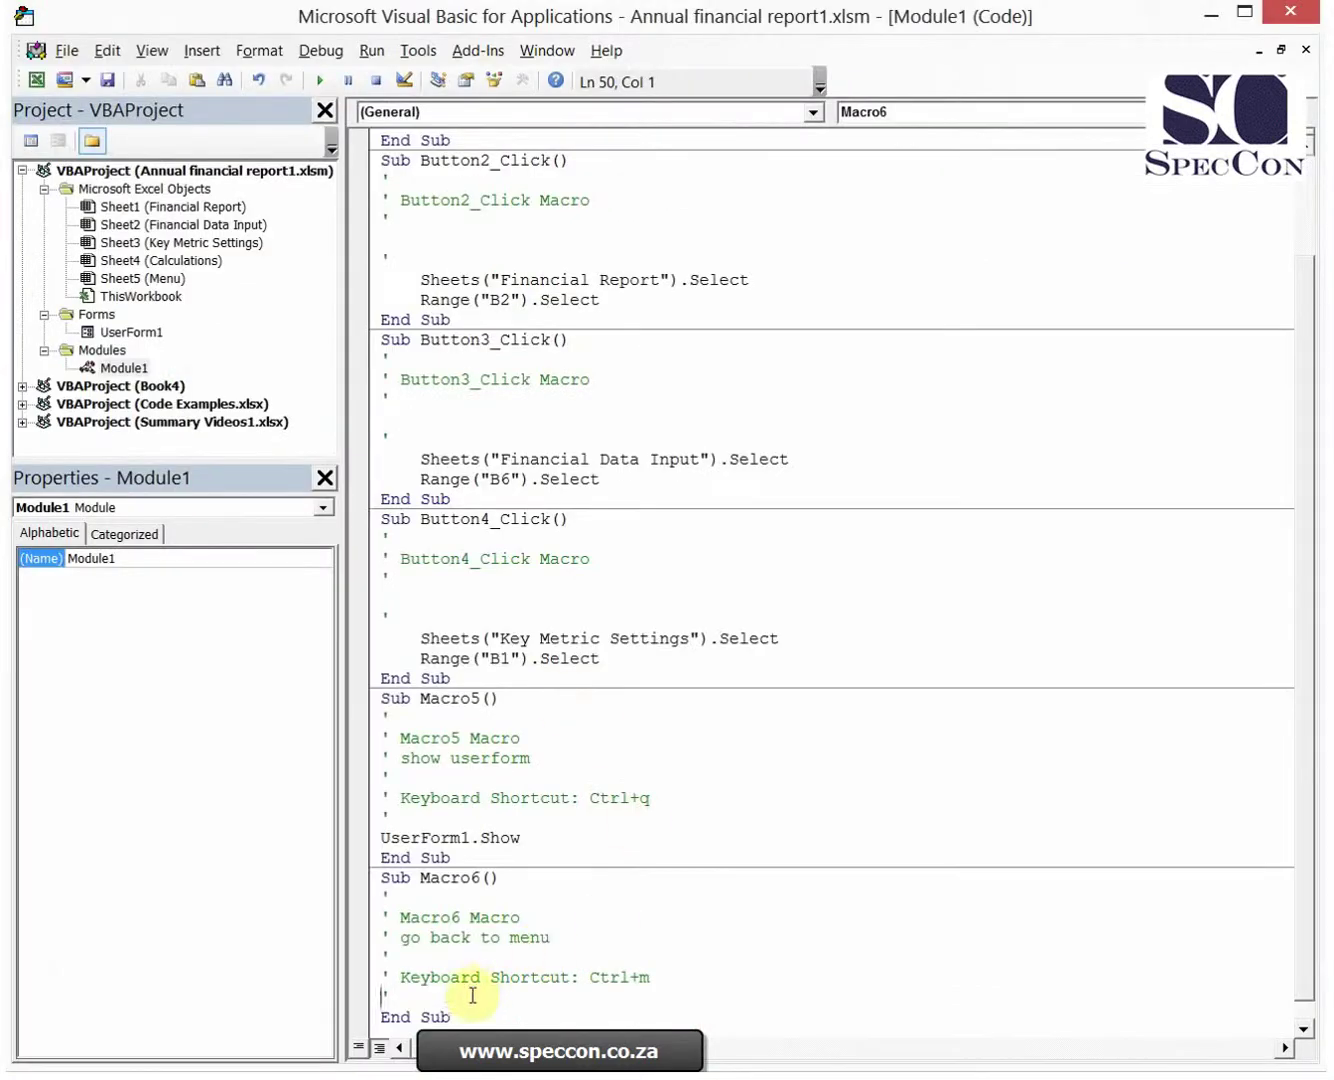
left_click(432, 998)
key("Return")
type("shee")
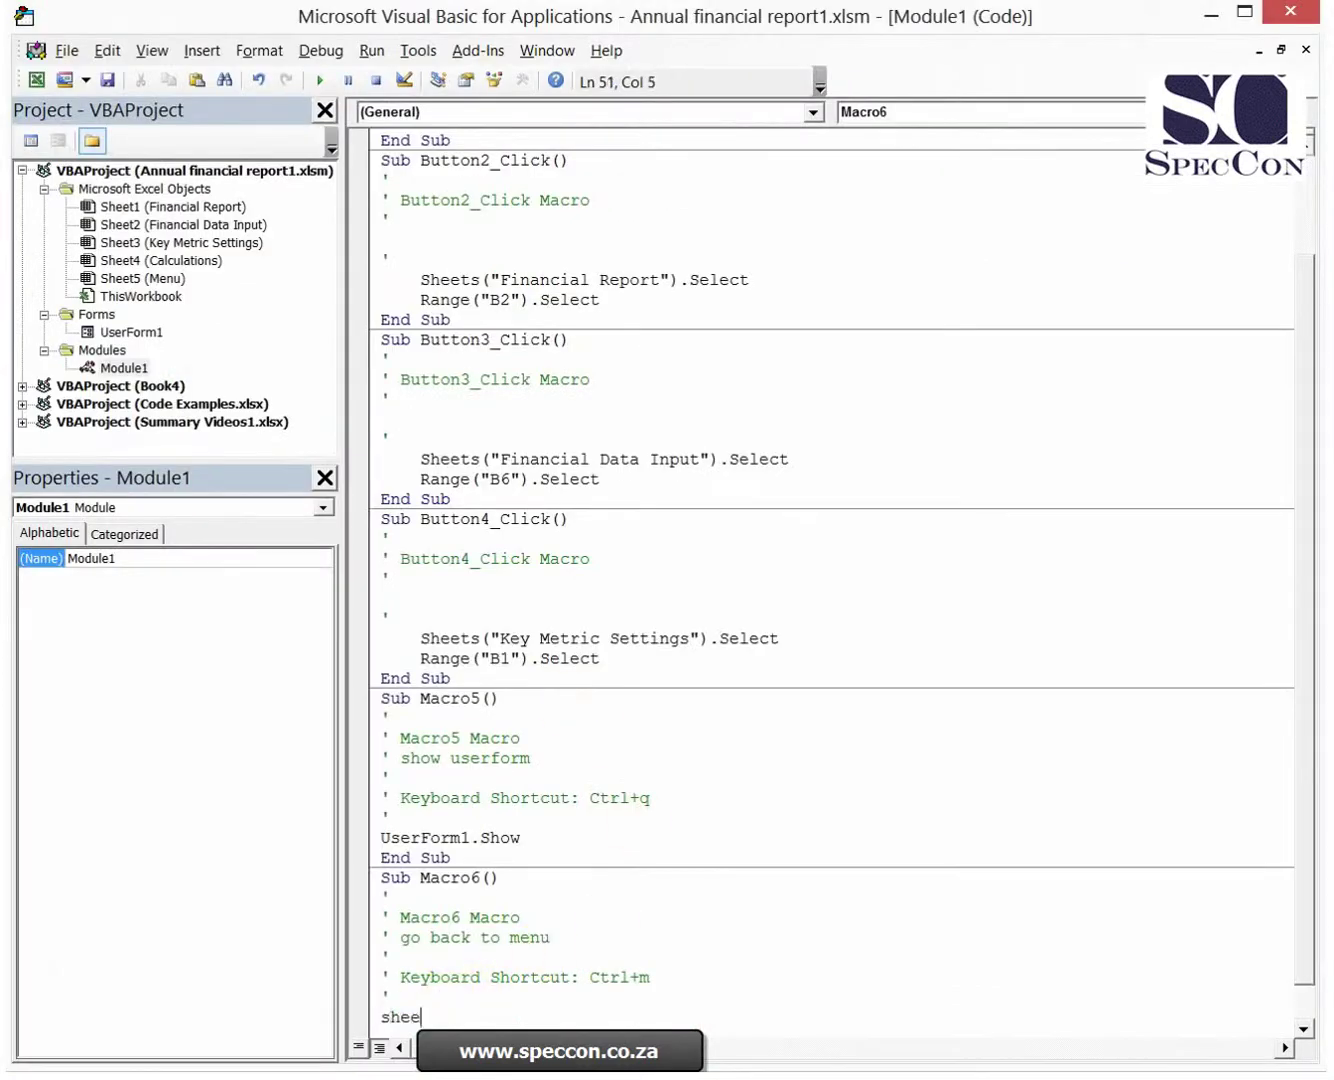
type("ts(\"menu")
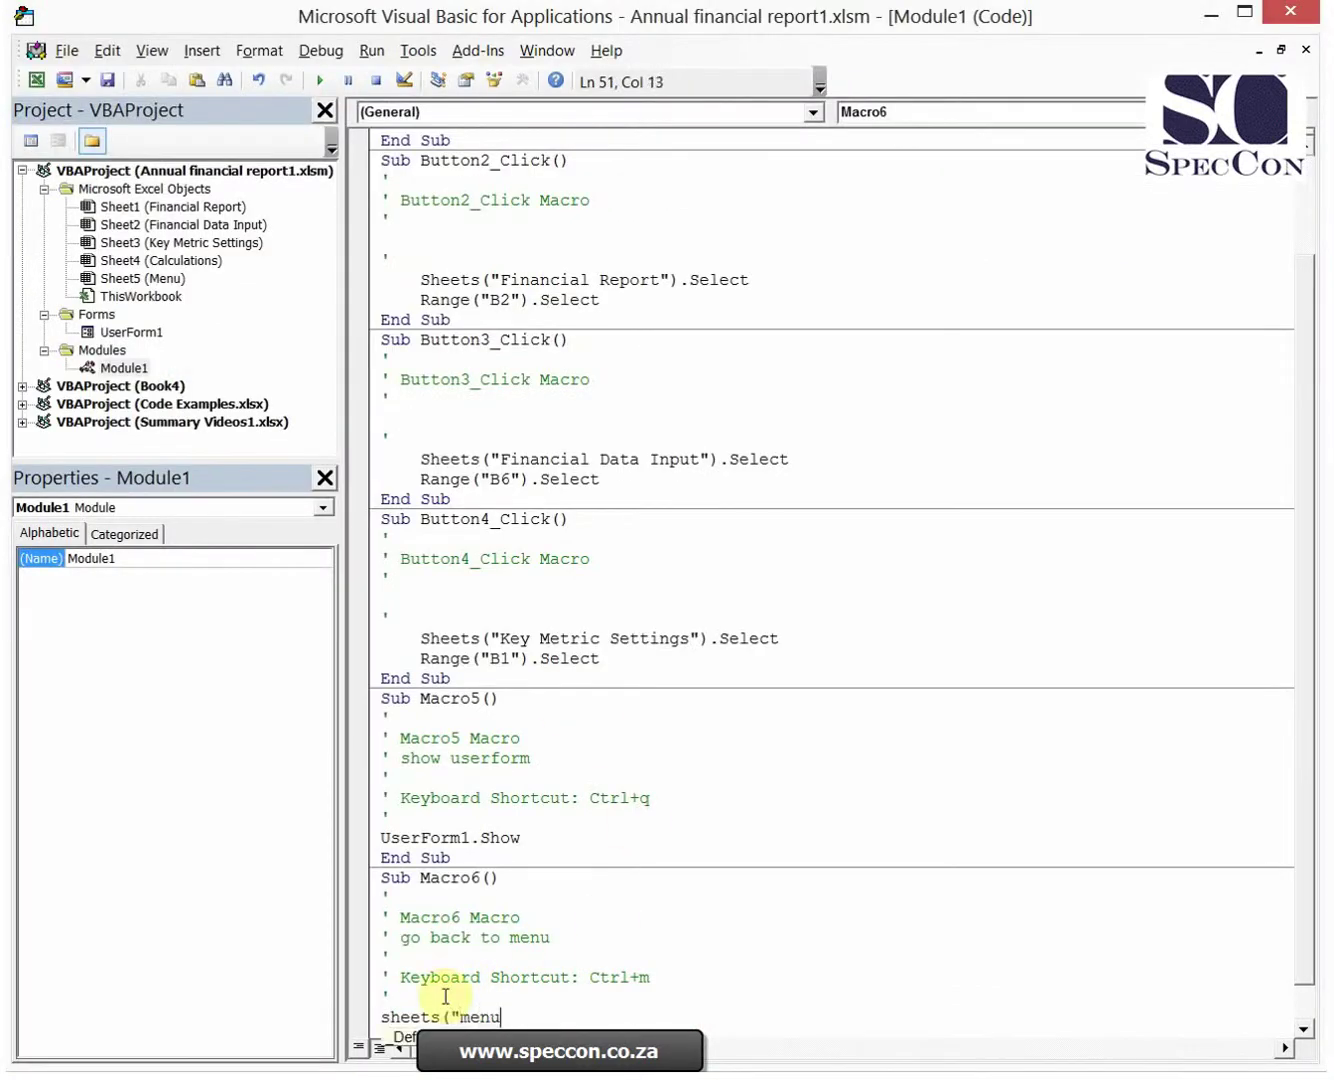
type("\");s")
key("BackSpace")
key("BackSpace")
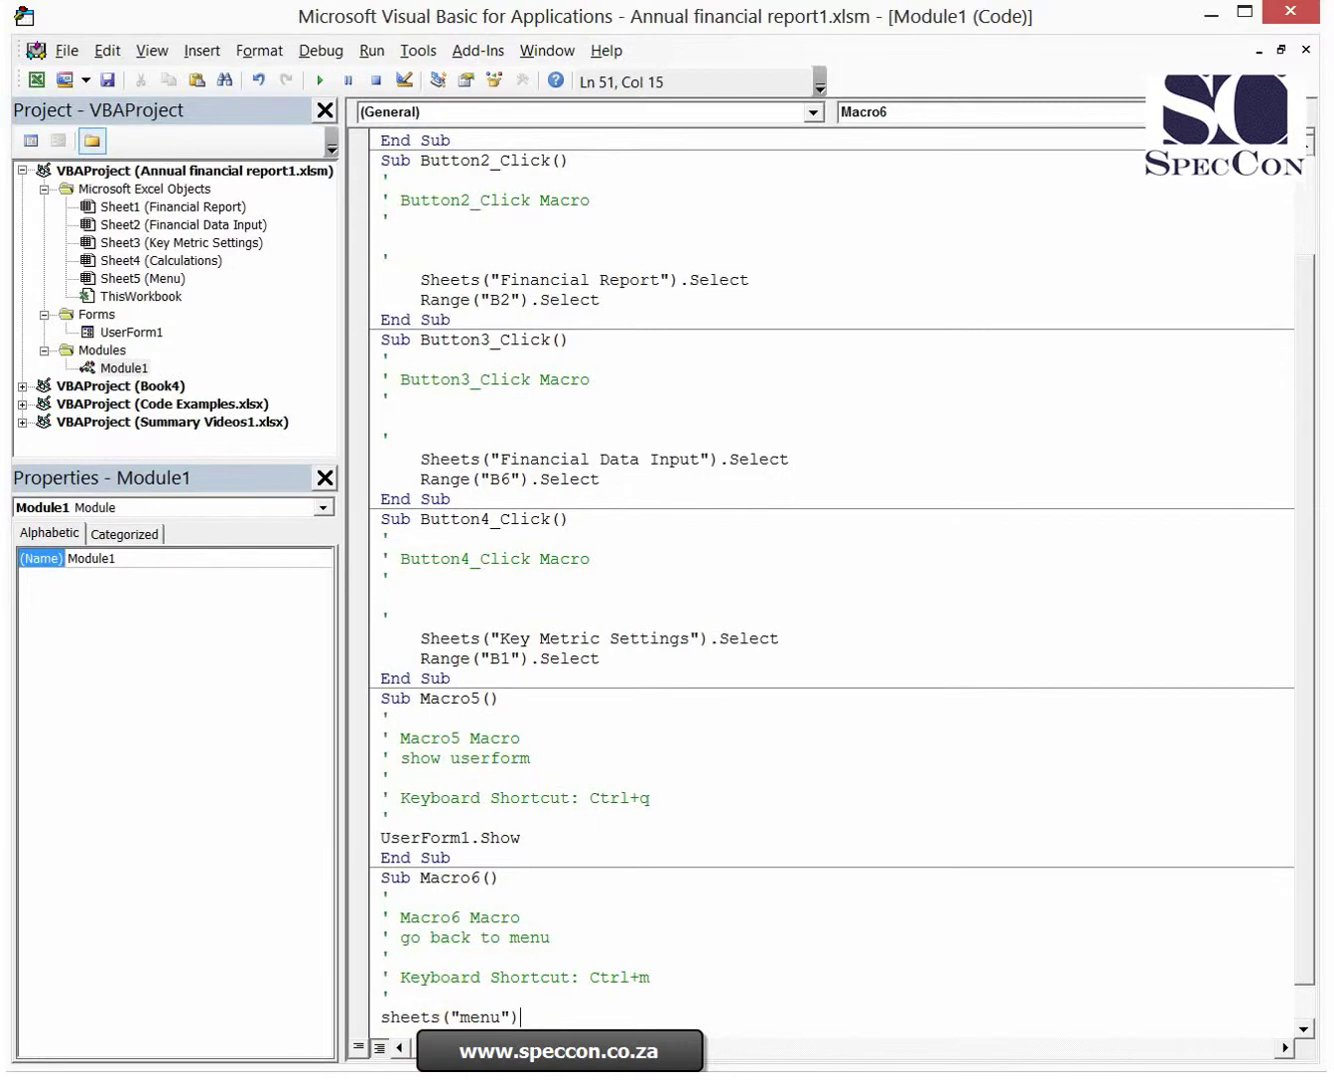
type(".select")
left_click(589, 920)
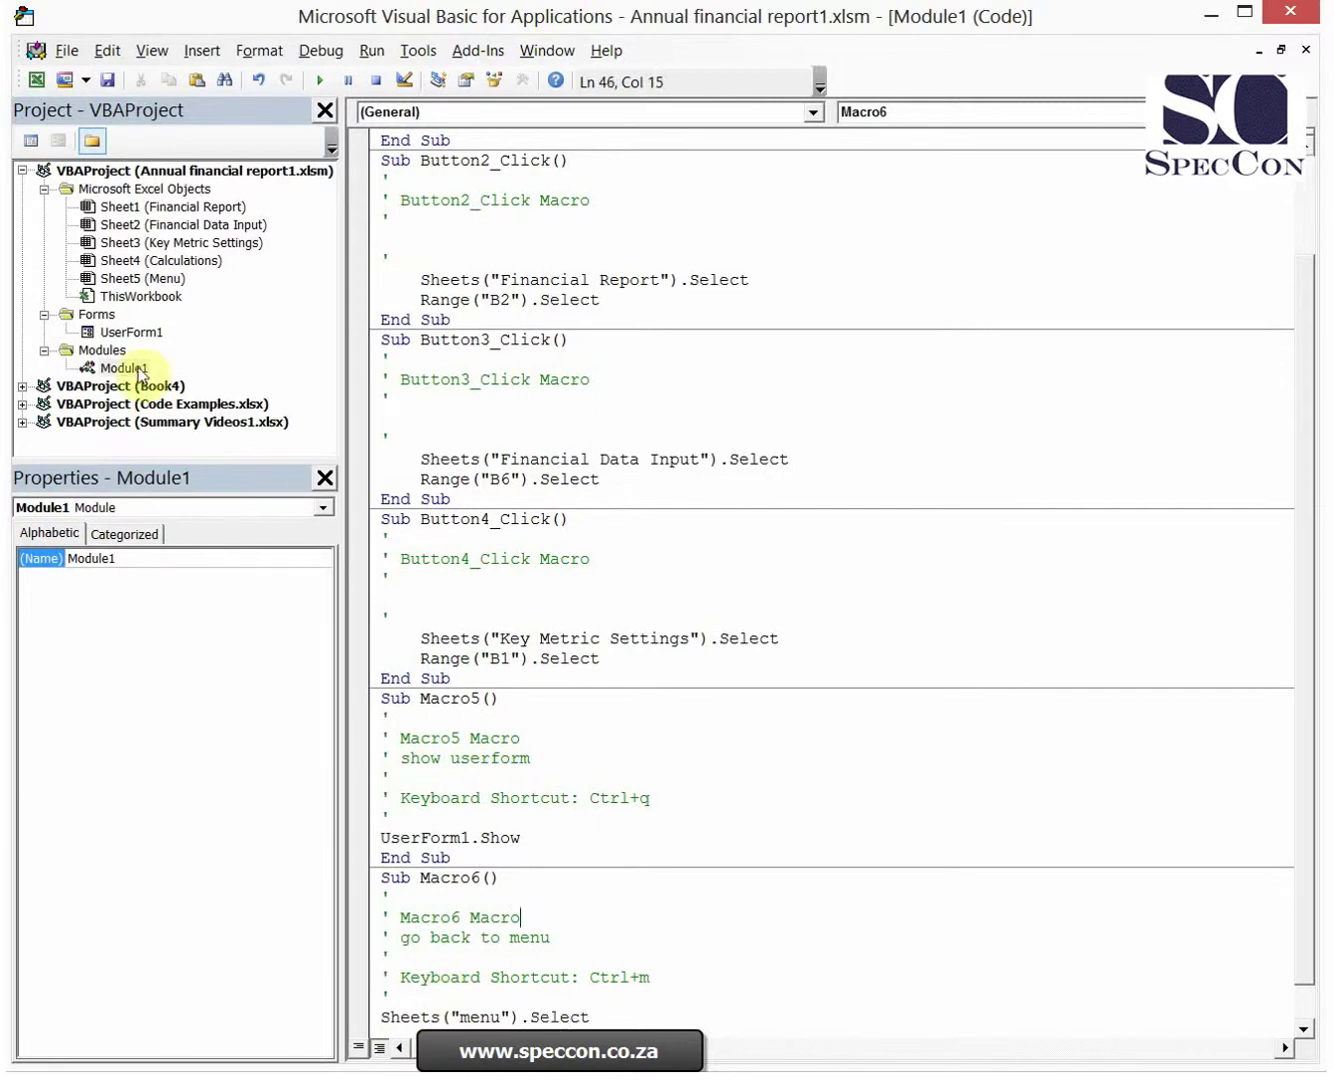
key("alt+F11")
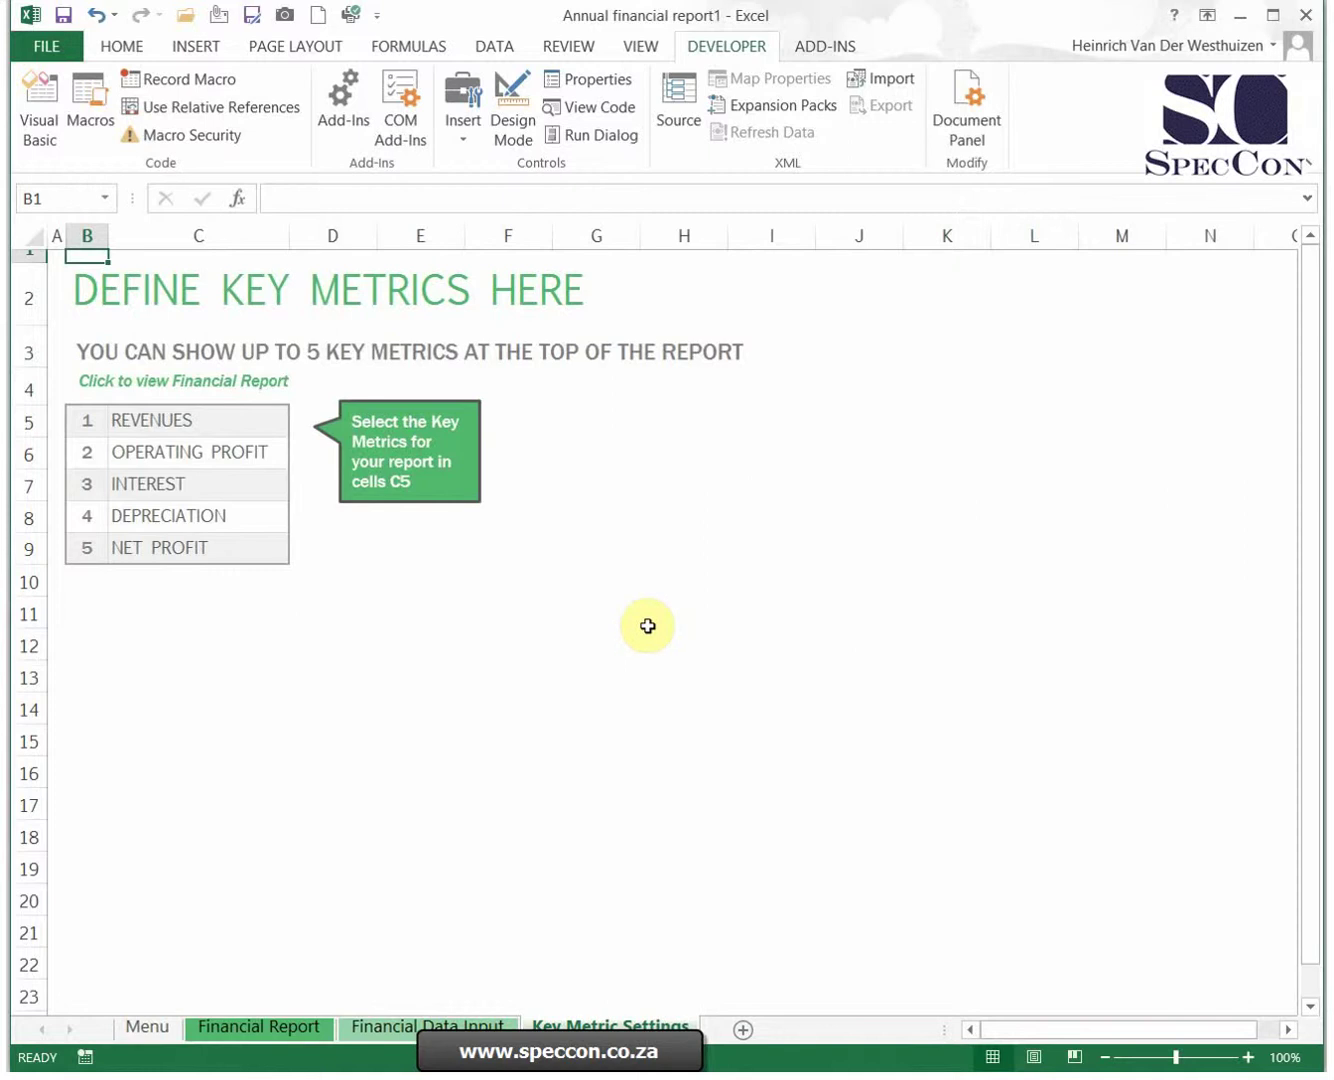
Run Macro6 with Ctrl+Shift+M to jump from Key Metric Settings to the Menu sheet
key("ctrl+shift+m")
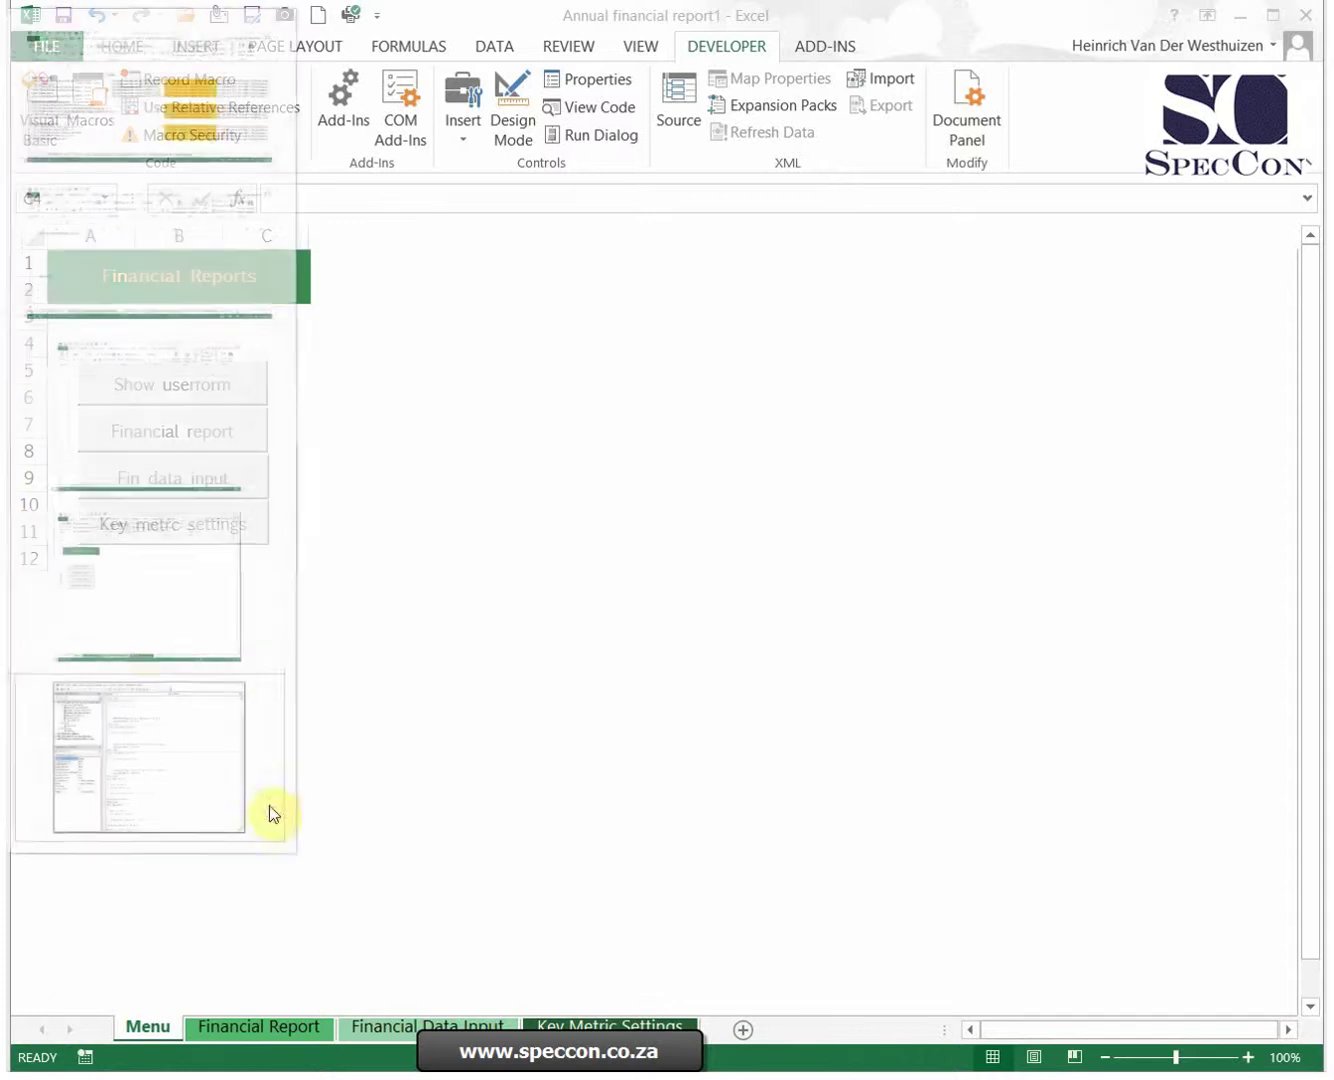
Open ThisWorkbook's code in the VBA editor and place the caret in the workbook_open routine
left_click(265, 804)
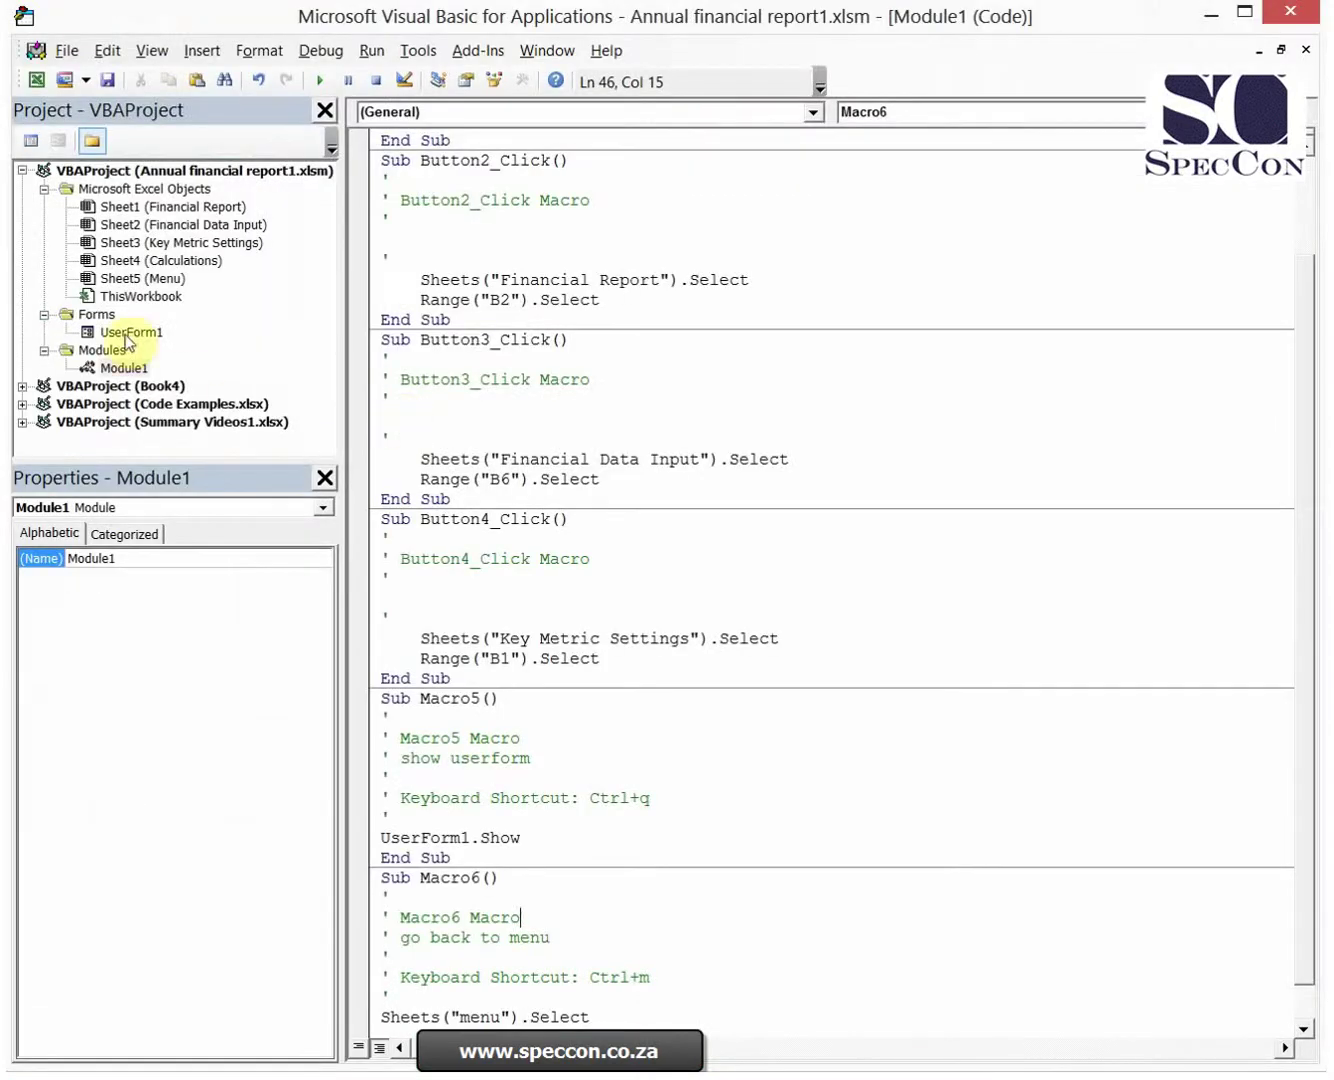
double_click(140, 283)
double_click(139, 297)
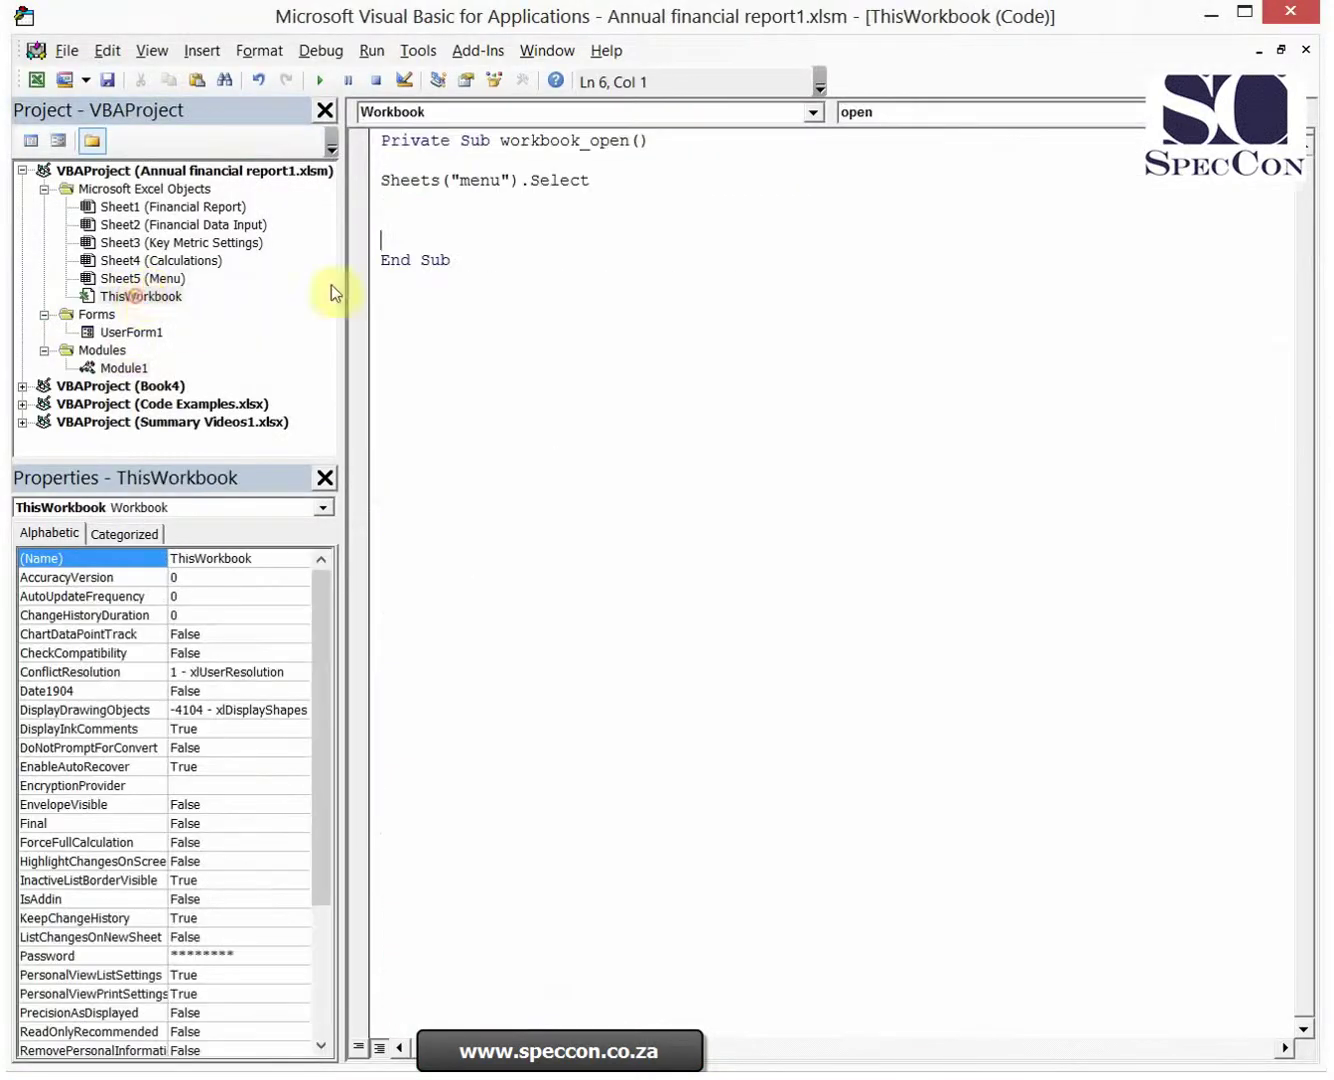
left_click(401, 218)
Back in Excel, start recording Macro7 with shortcut Ctrl+W, describing it as hiding all sheets
left_click(155, 581)
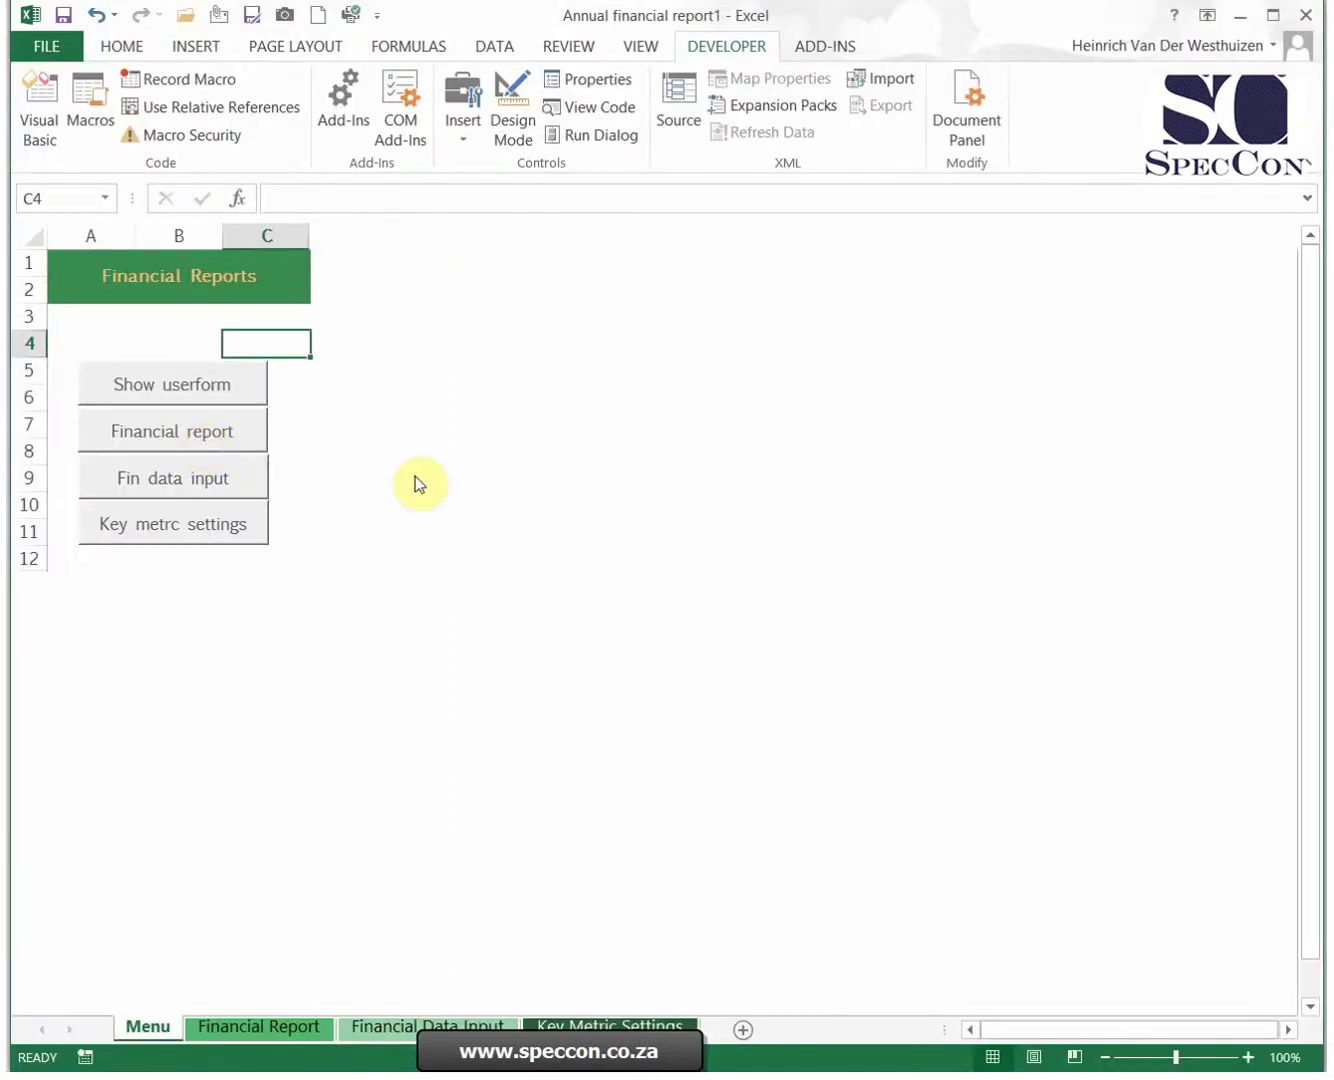
left_click(268, 317)
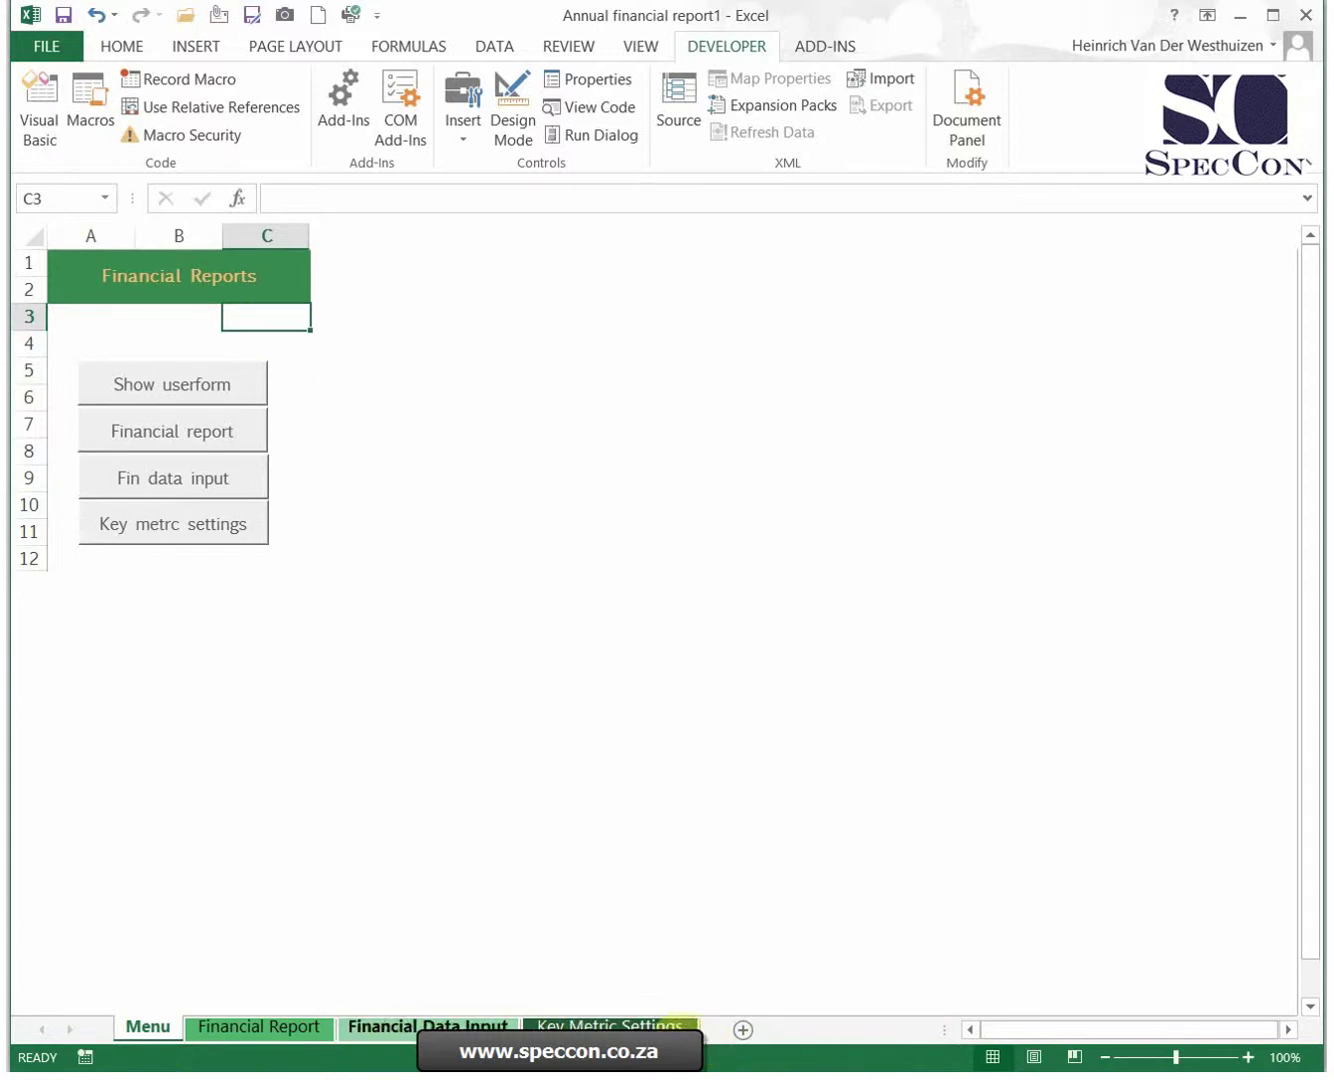
left_click(164, 329)
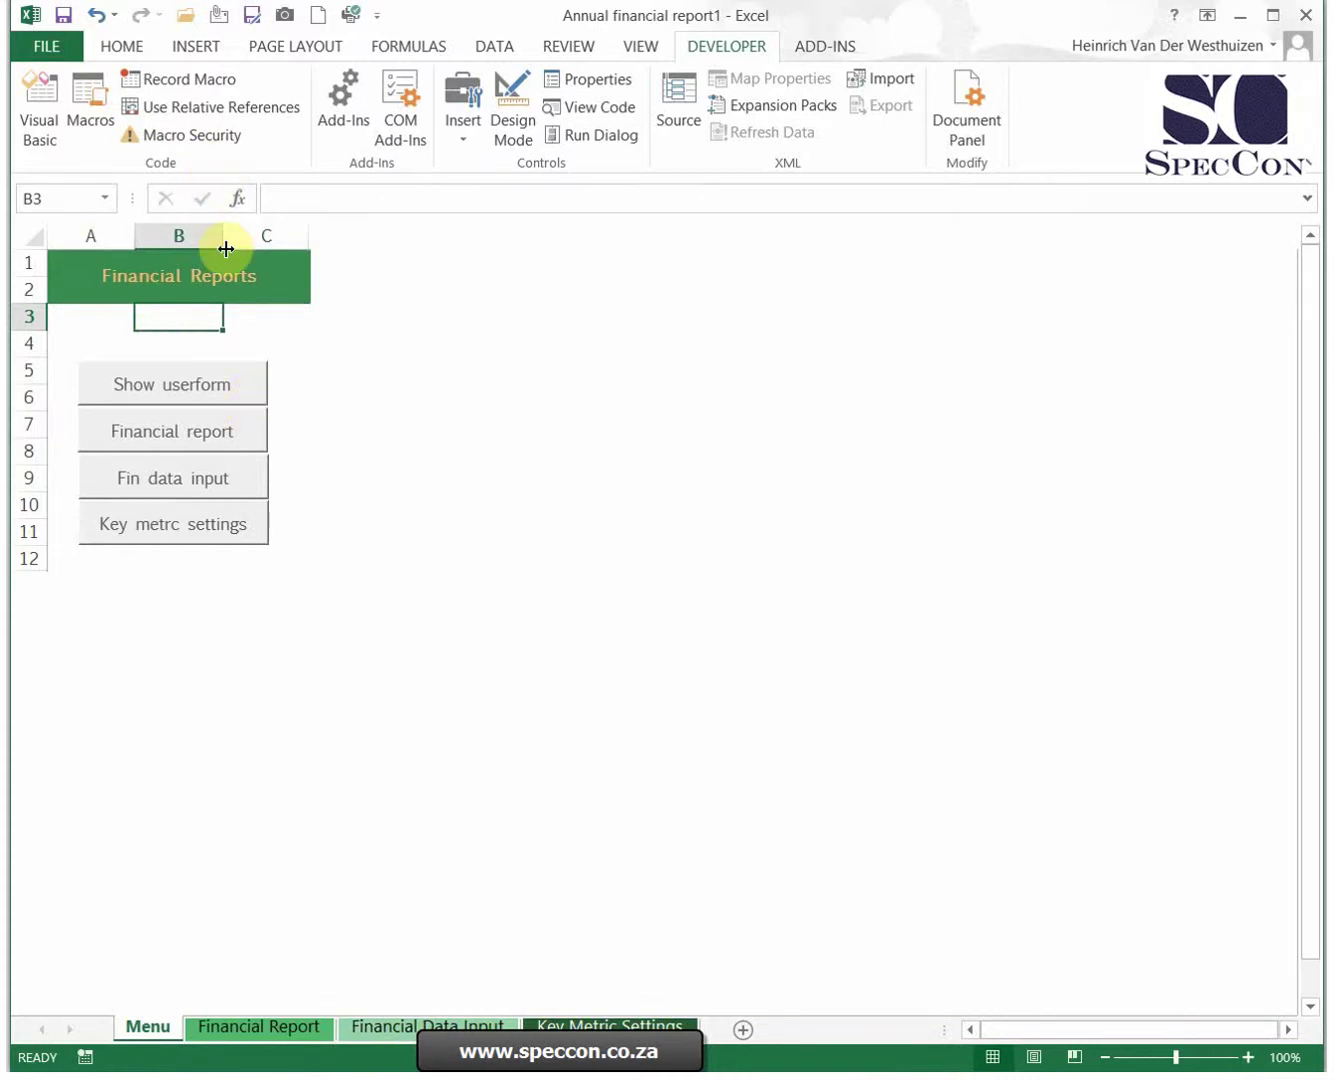
left_click(185, 81)
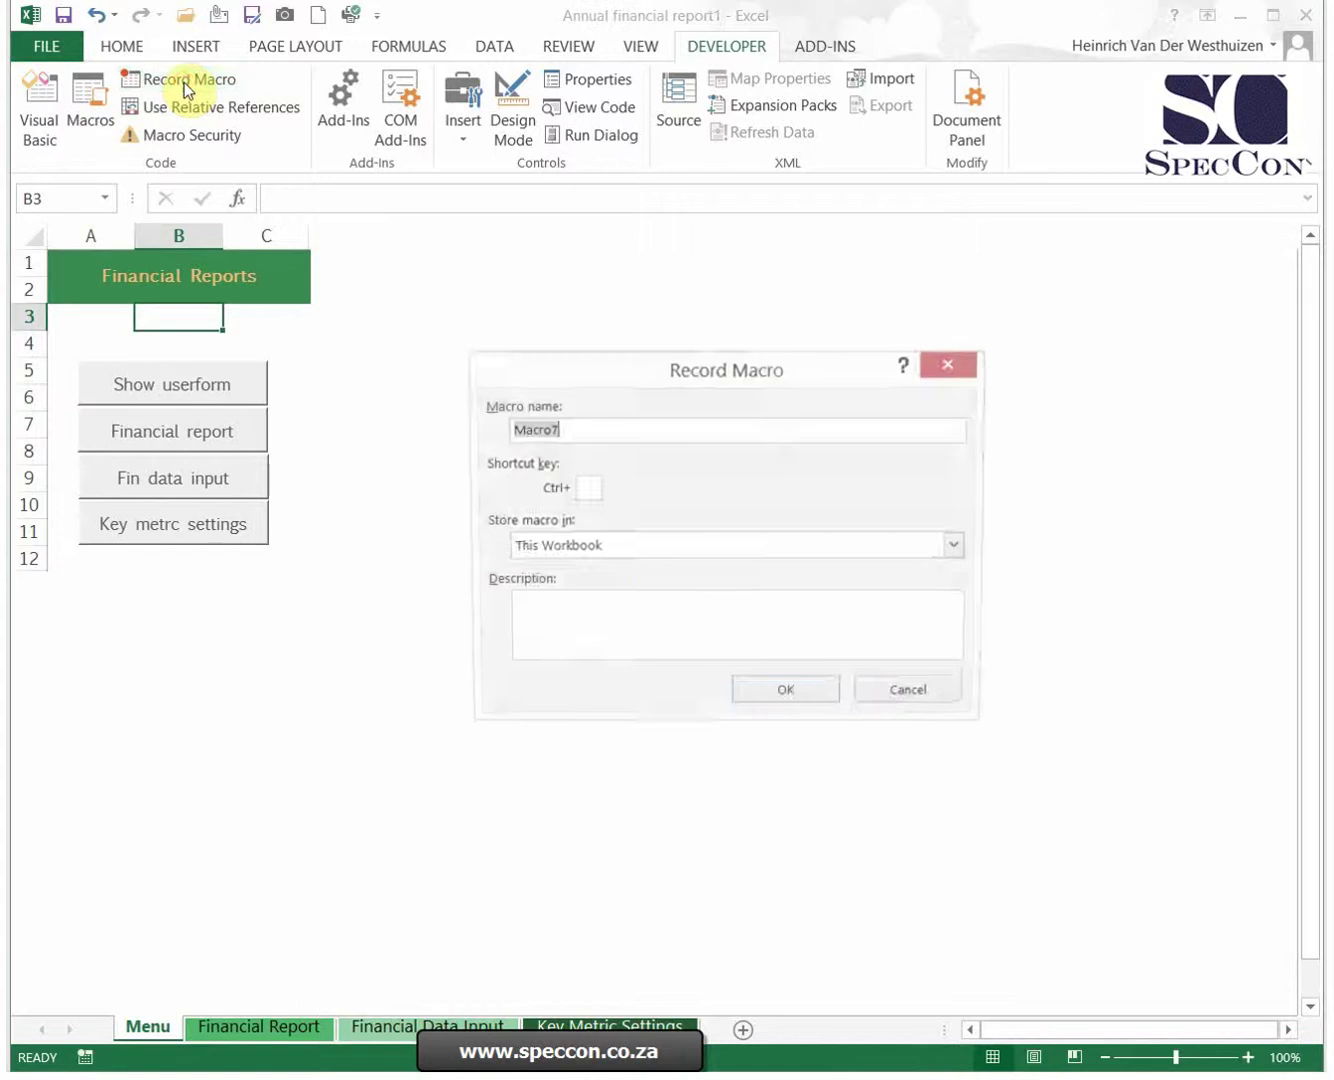
left_click(588, 489)
type("w")
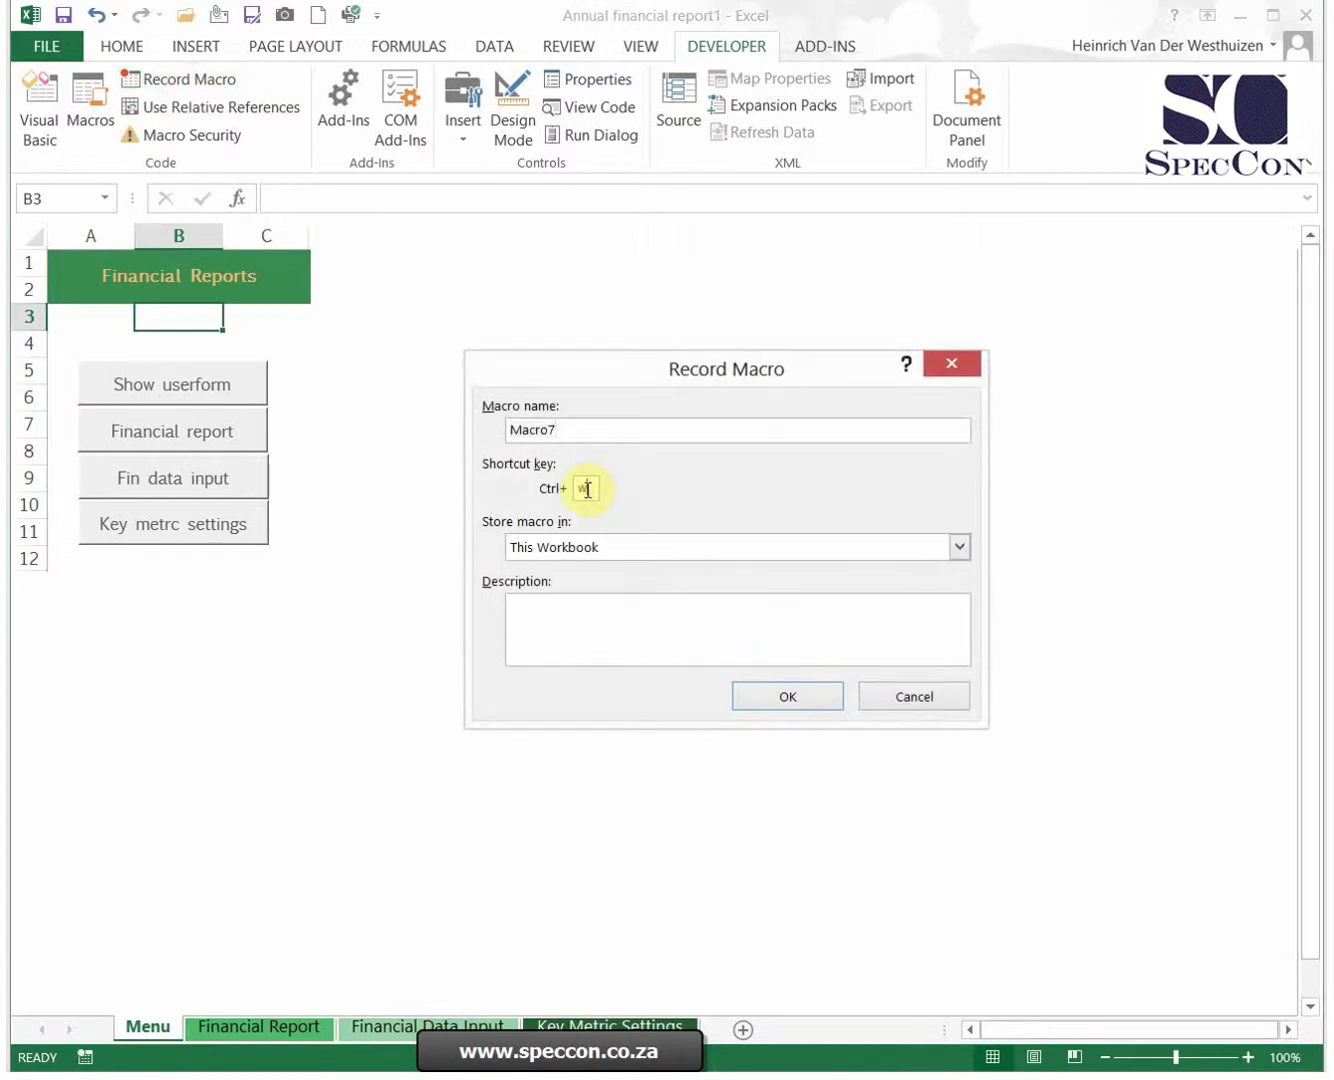
left_click(725, 632)
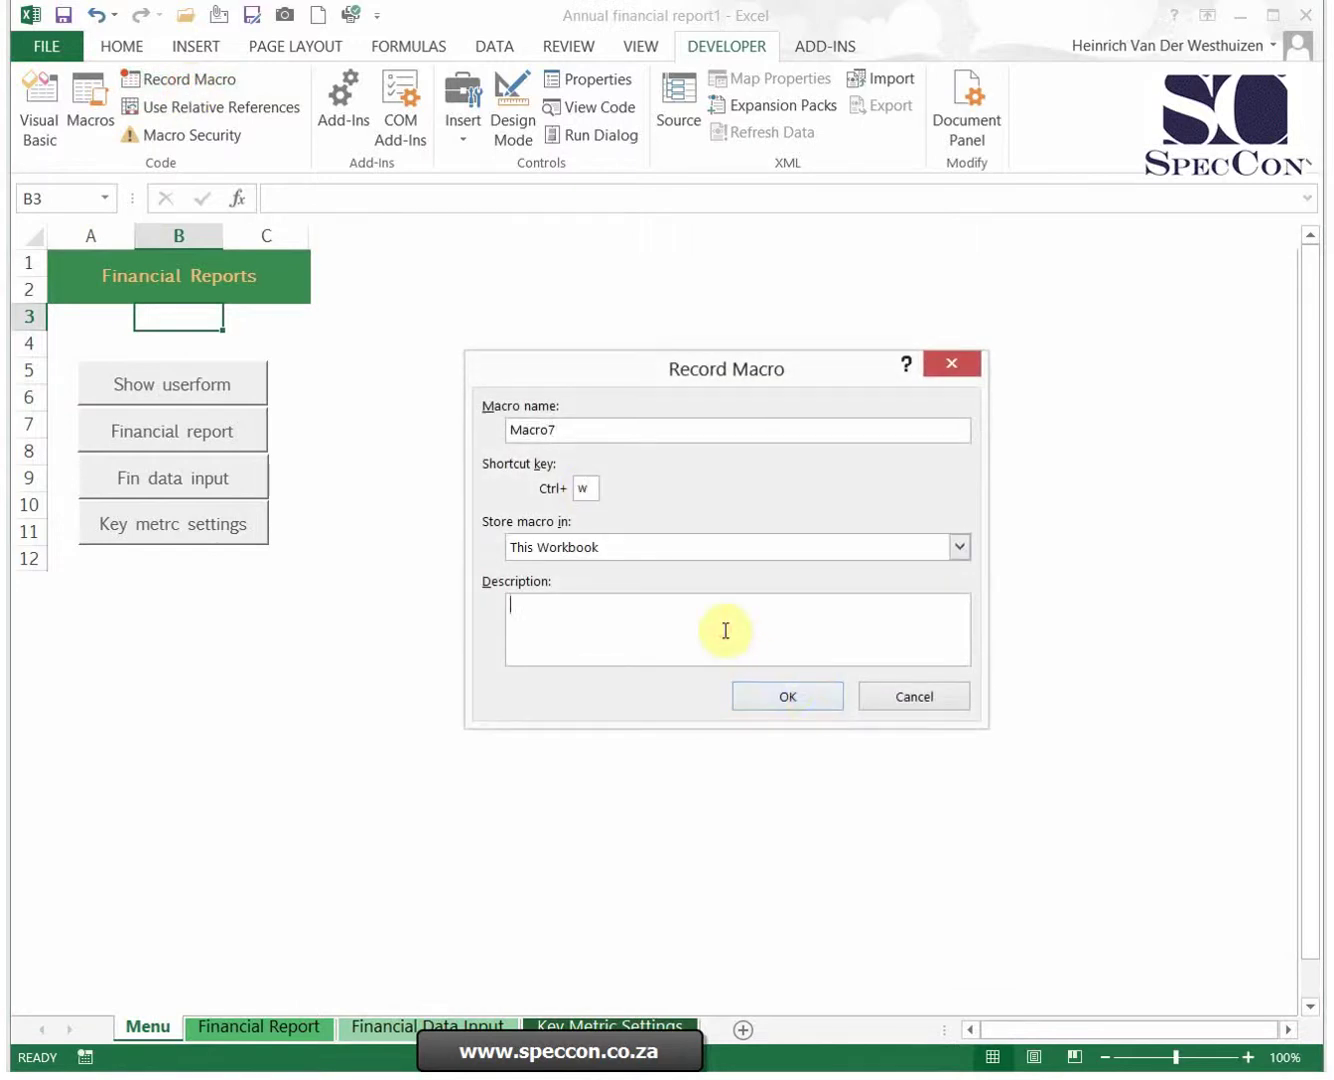
type("hide all ")
type("sheets")
left_click(792, 696)
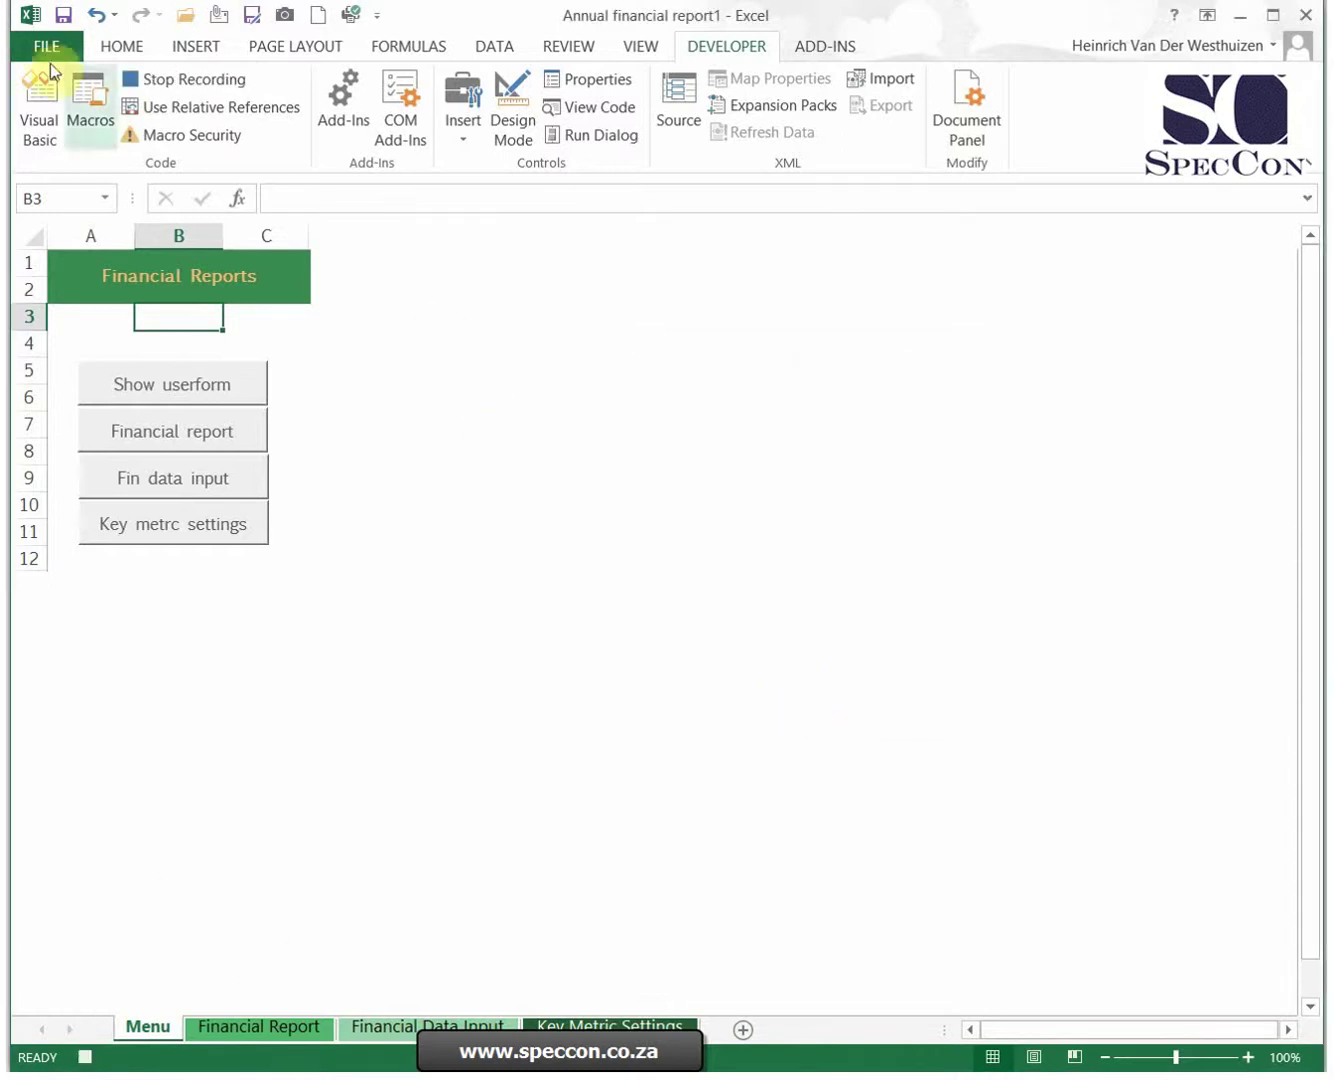
Uncheck Show sheet tabs in Excel Options > Advanced, then stop recording
left_click(45, 50)
left_click(85, 555)
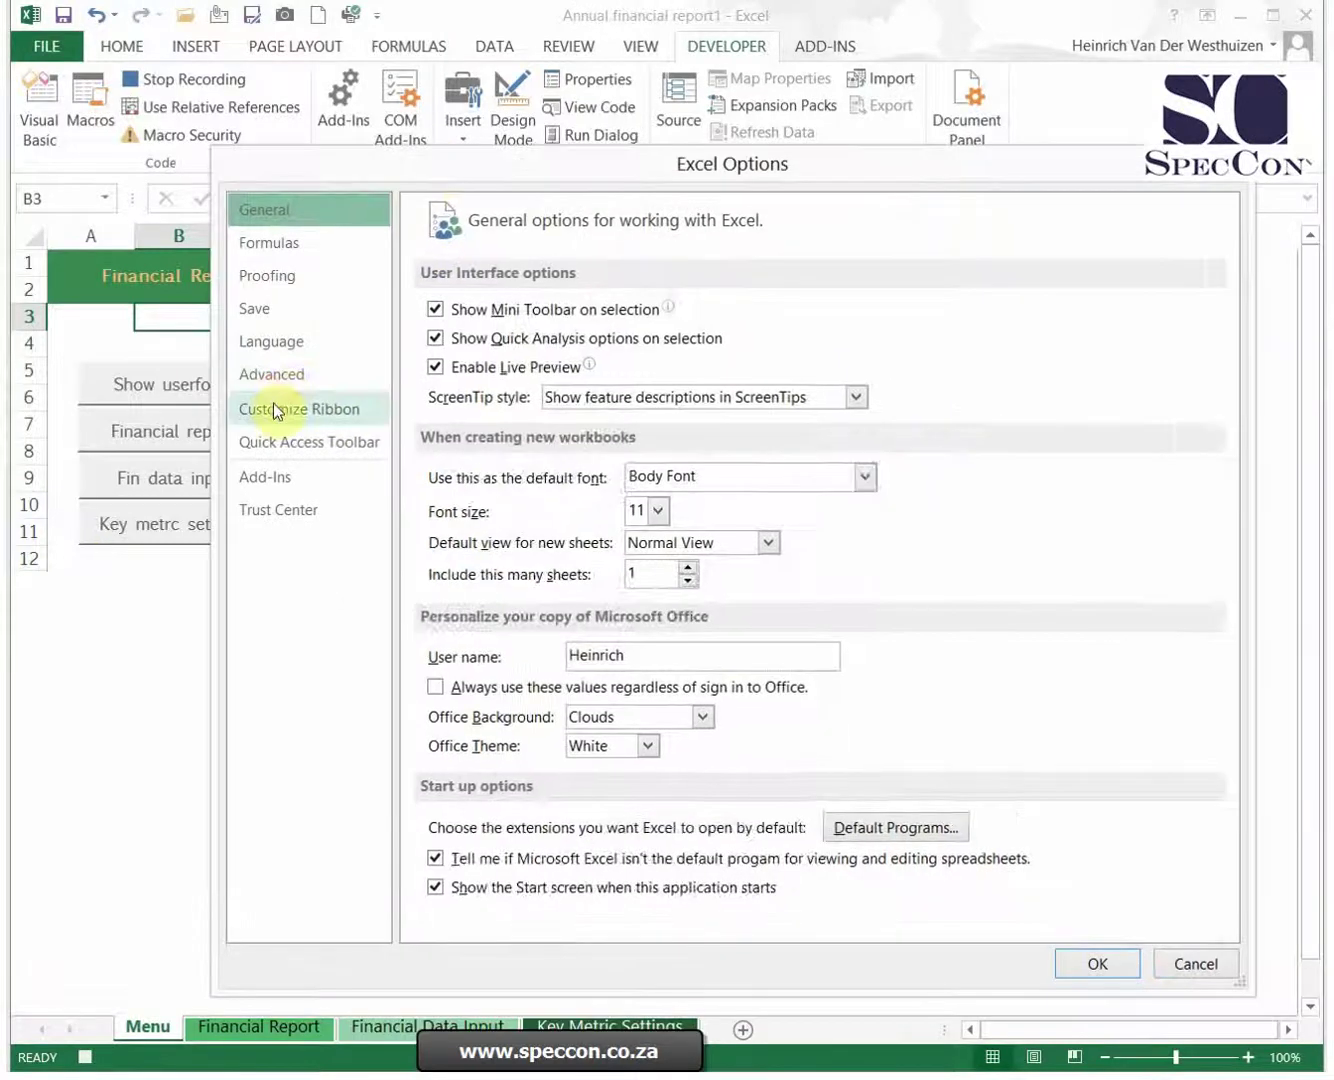
left_click(271, 378)
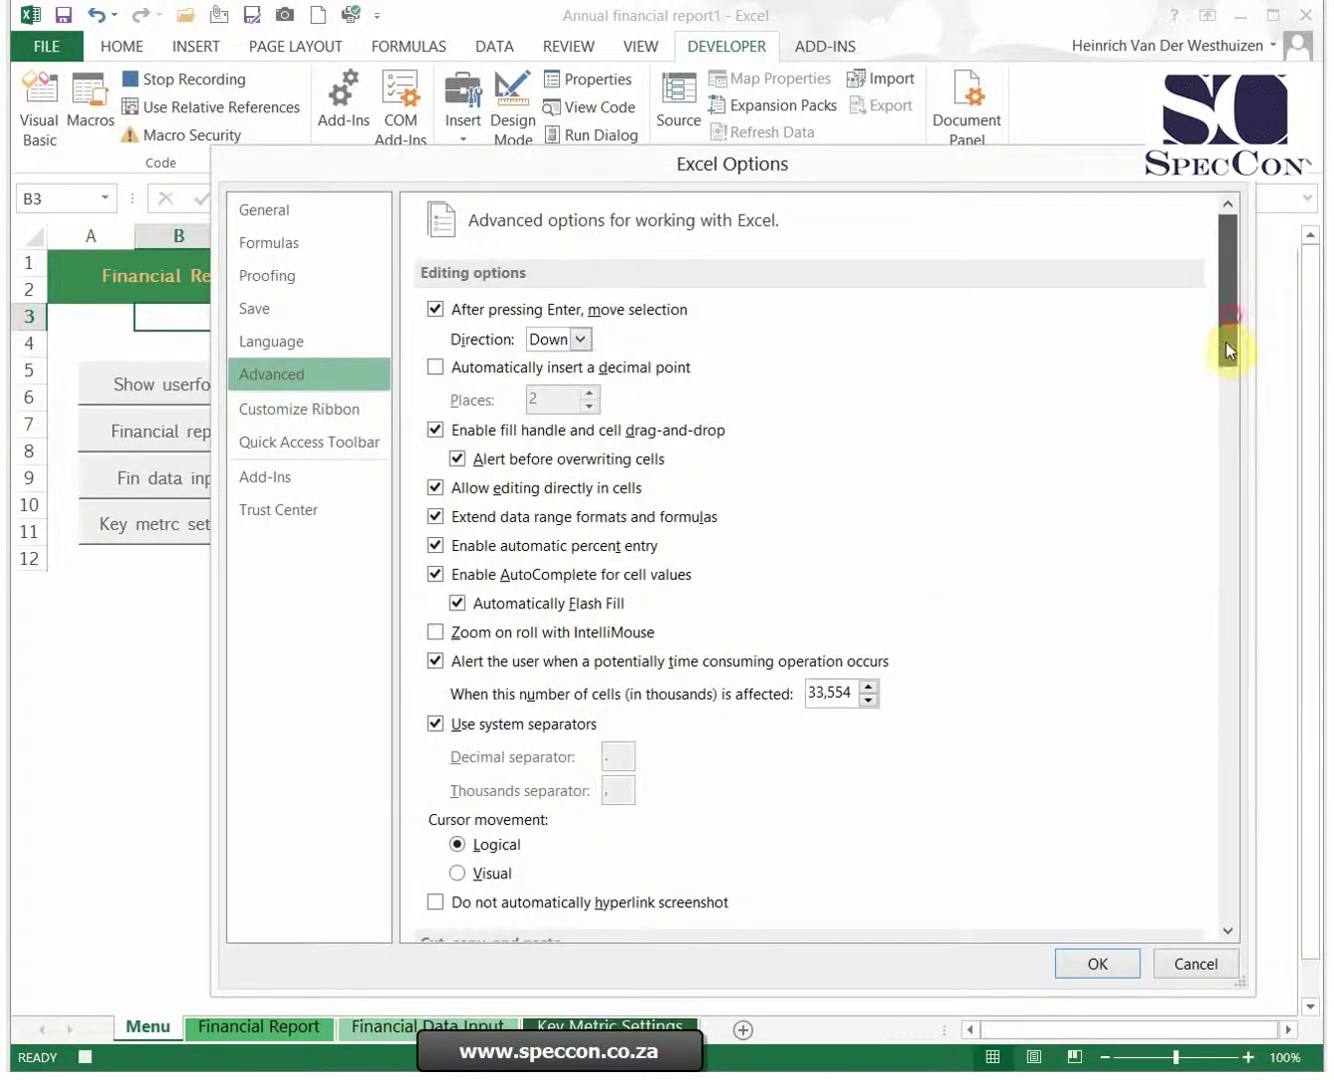
left_click_drag(1226, 342, 1223, 583)
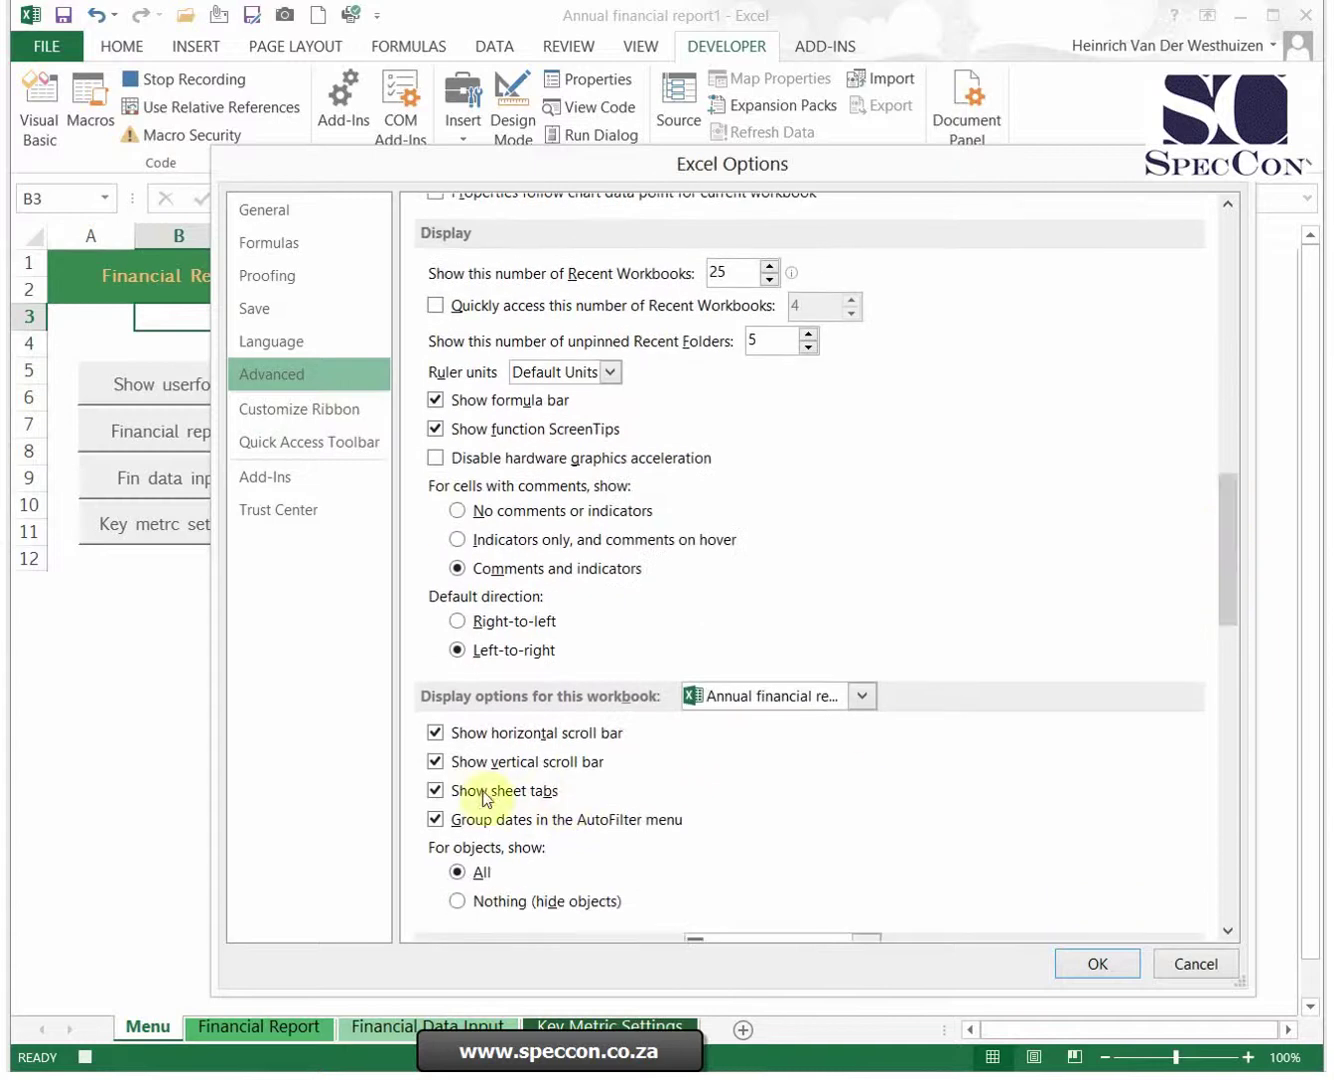
left_click(435, 790)
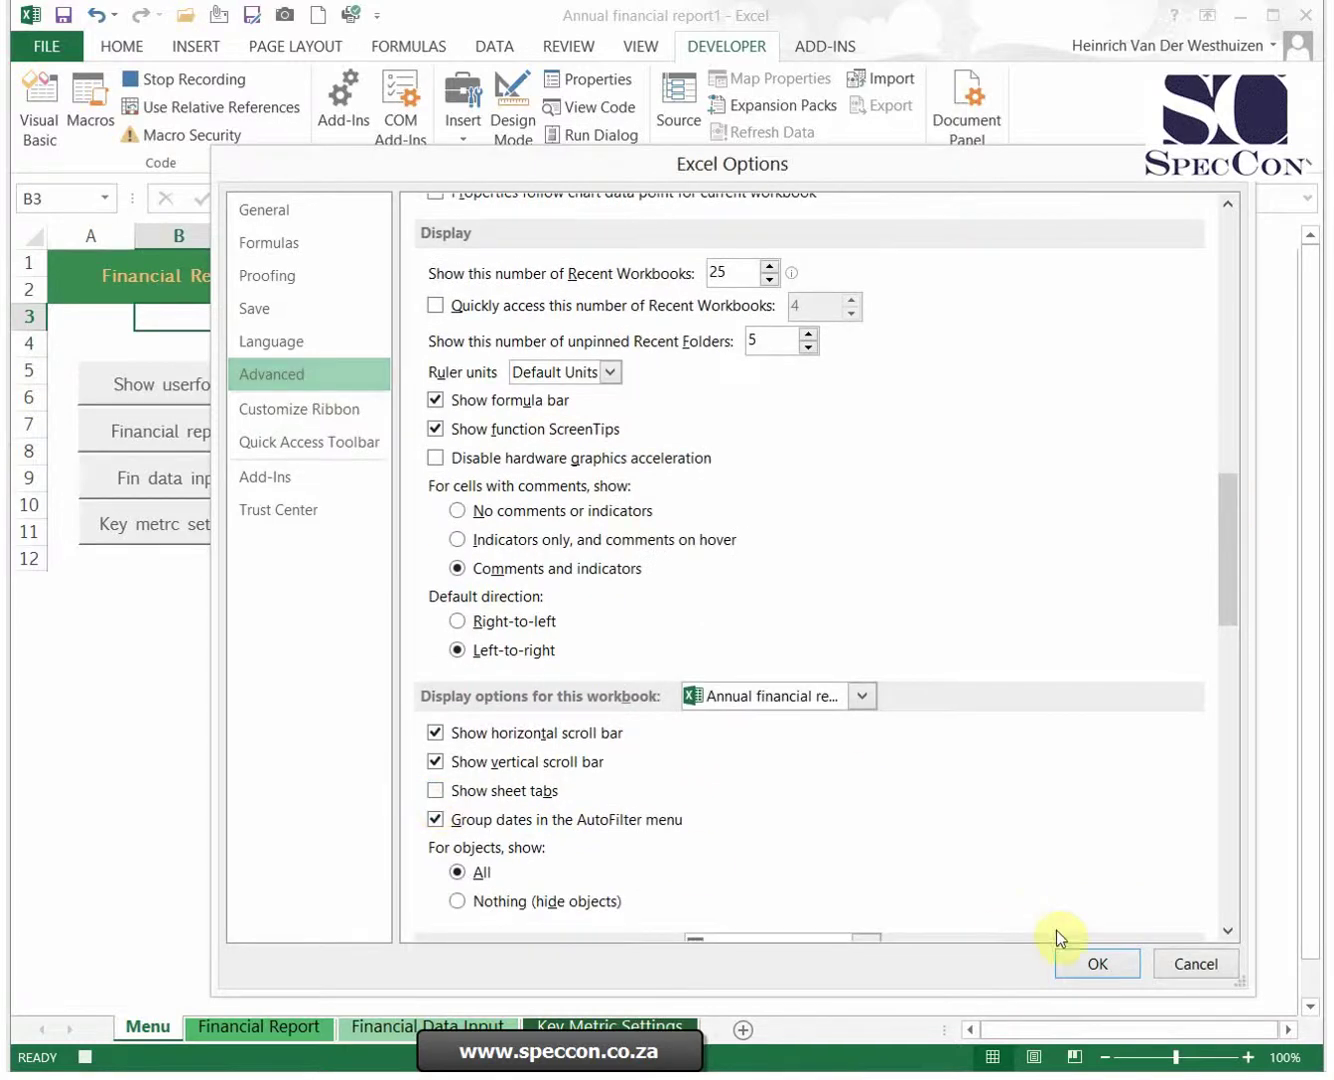
left_click(1099, 963)
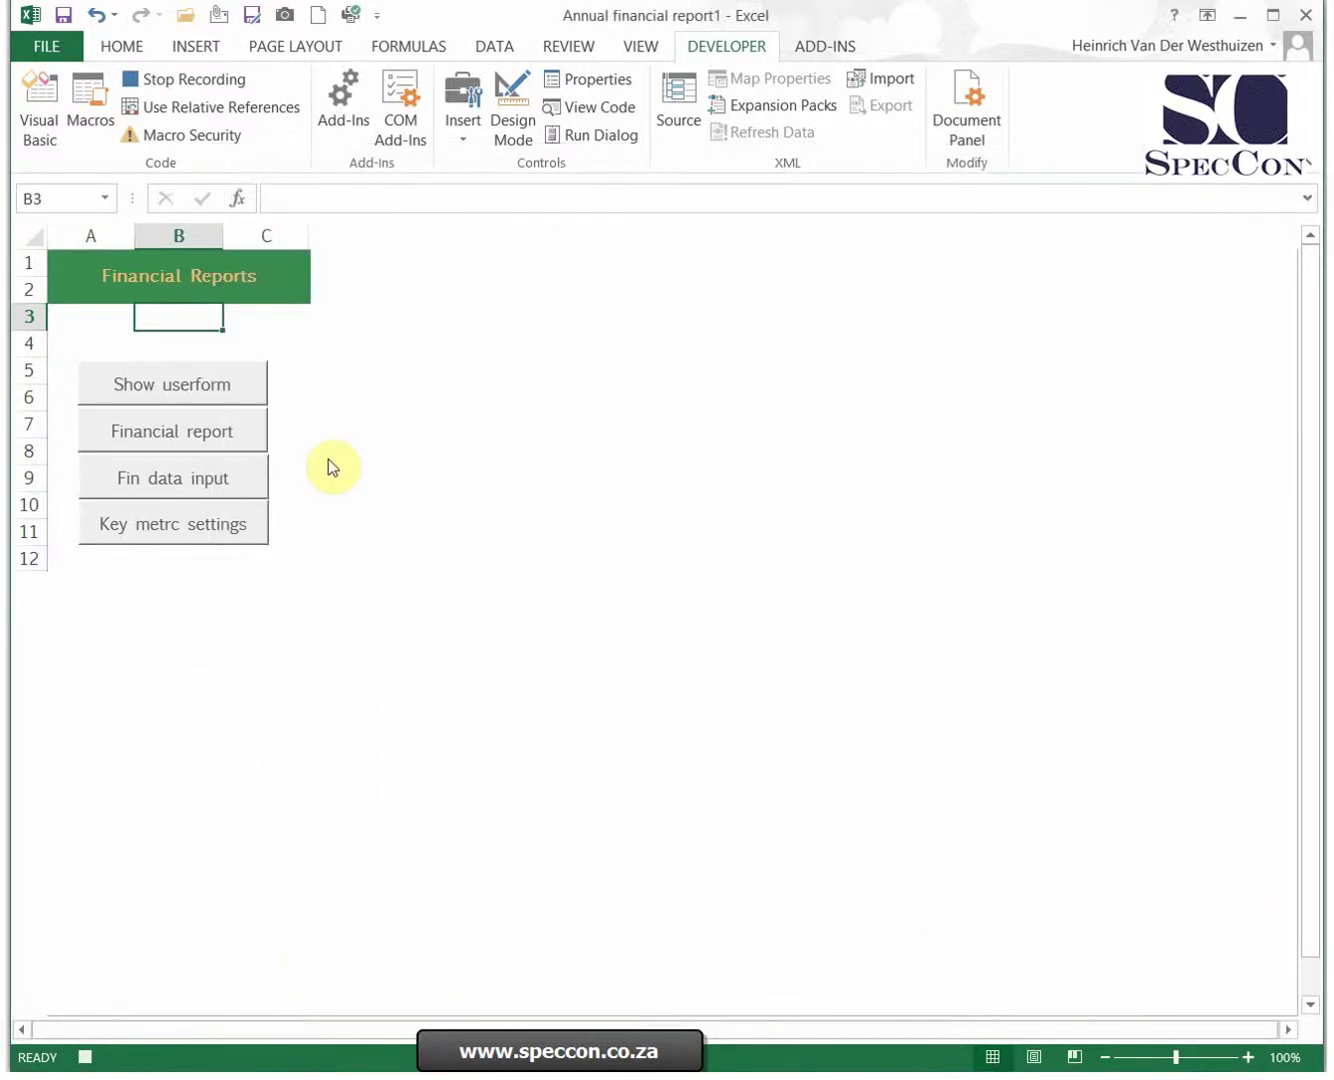
left_click(184, 80)
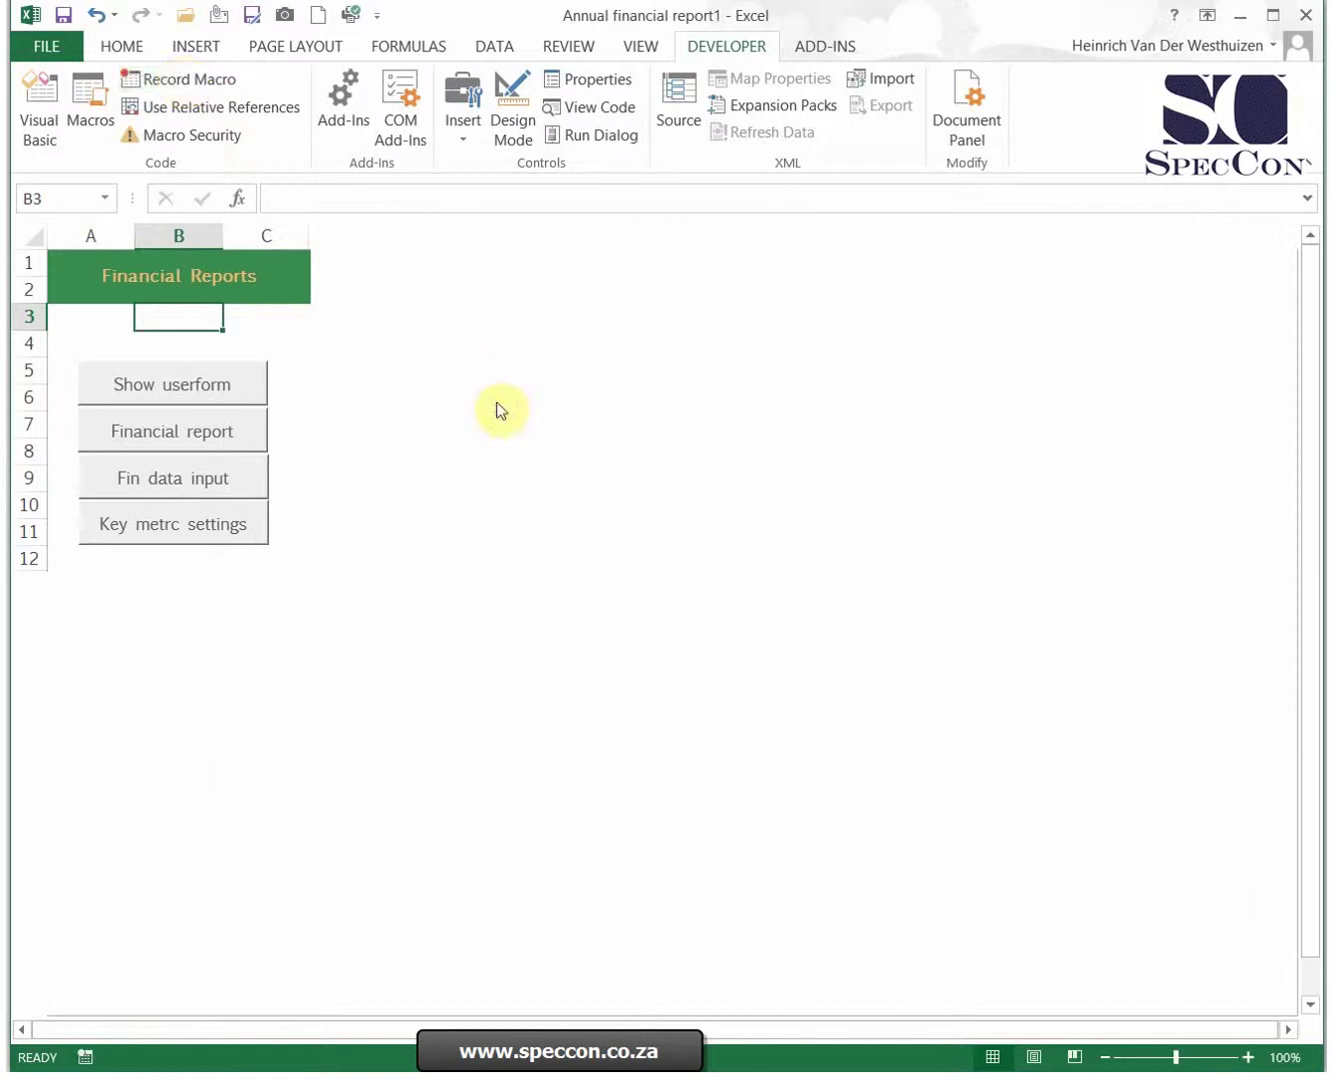
Start recording Macro8 with shortcut Ctrl+E and description 'show all sheets'
left_click(170, 80)
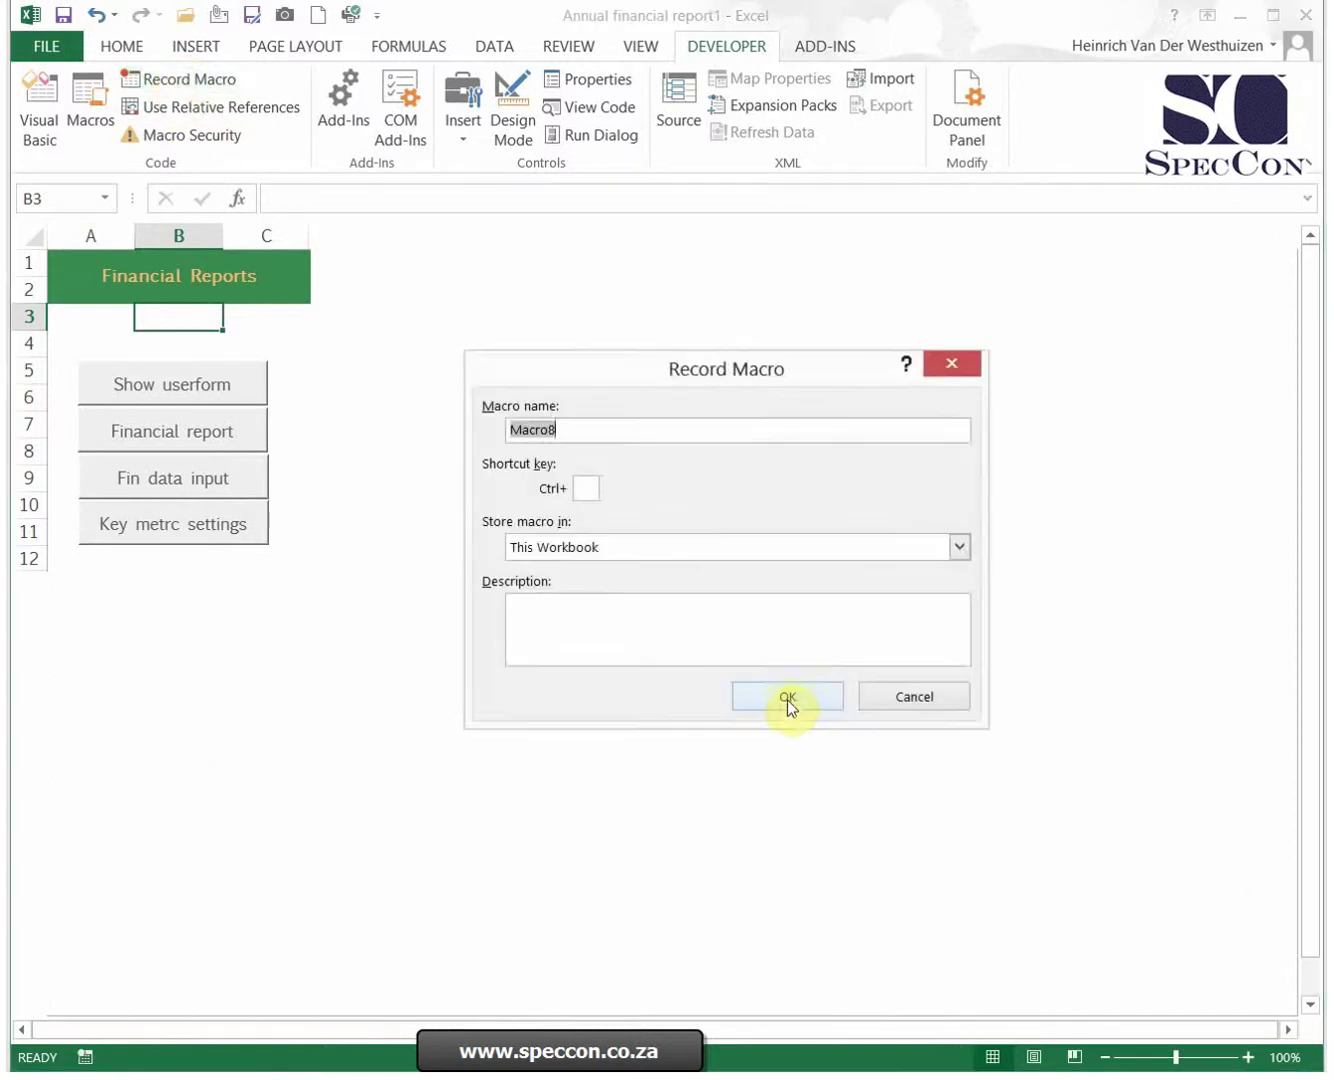
left_click(585, 488)
type("e")
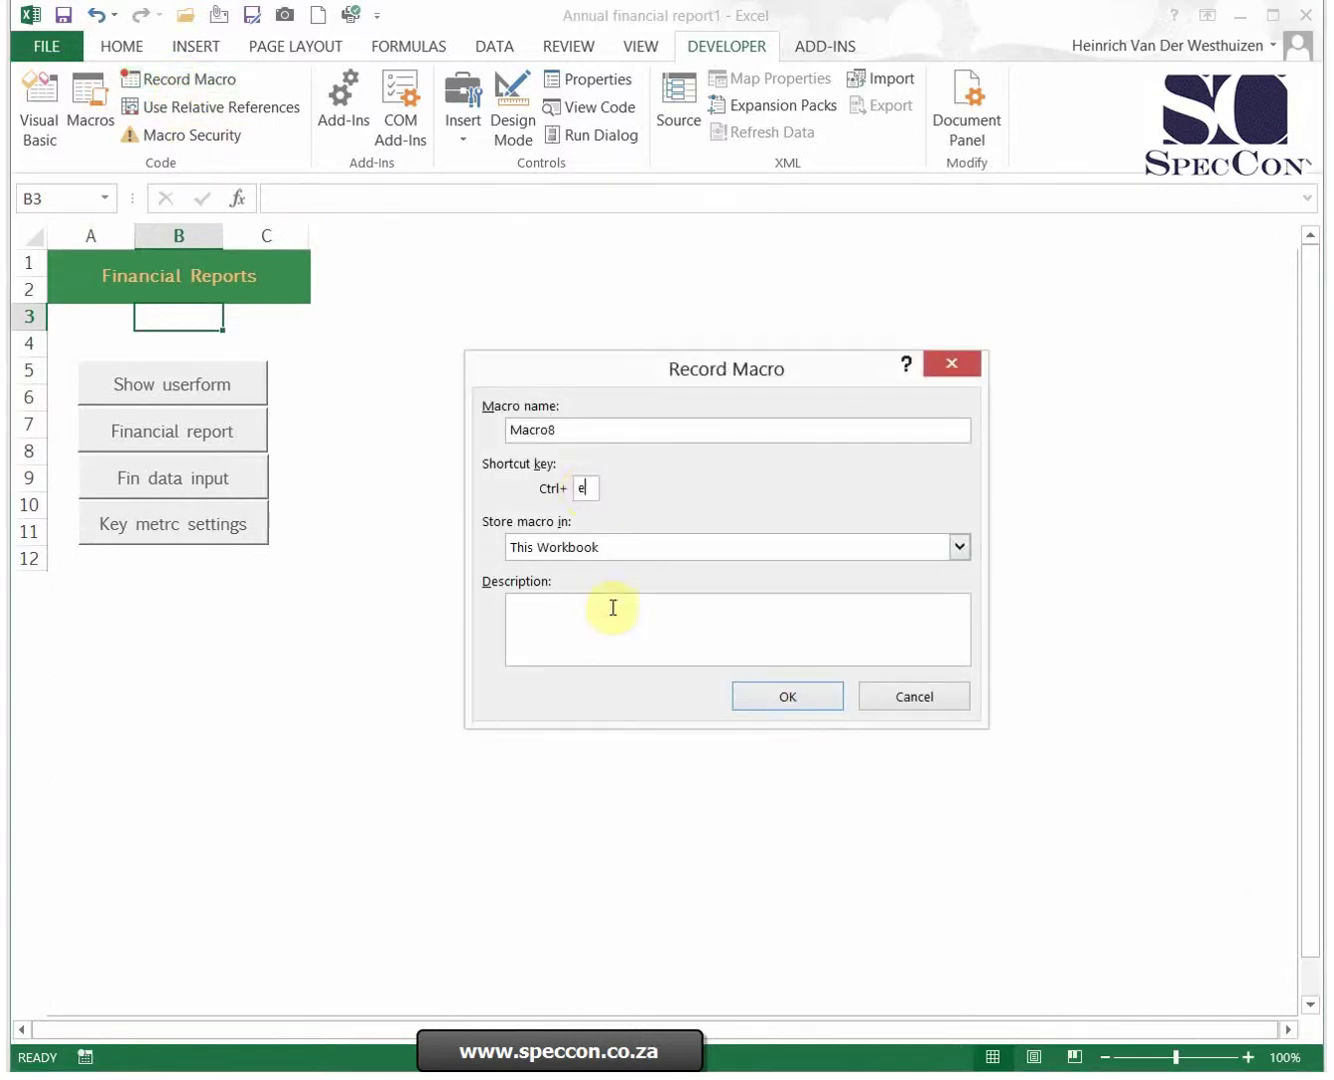
left_click(616, 631)
type("show ")
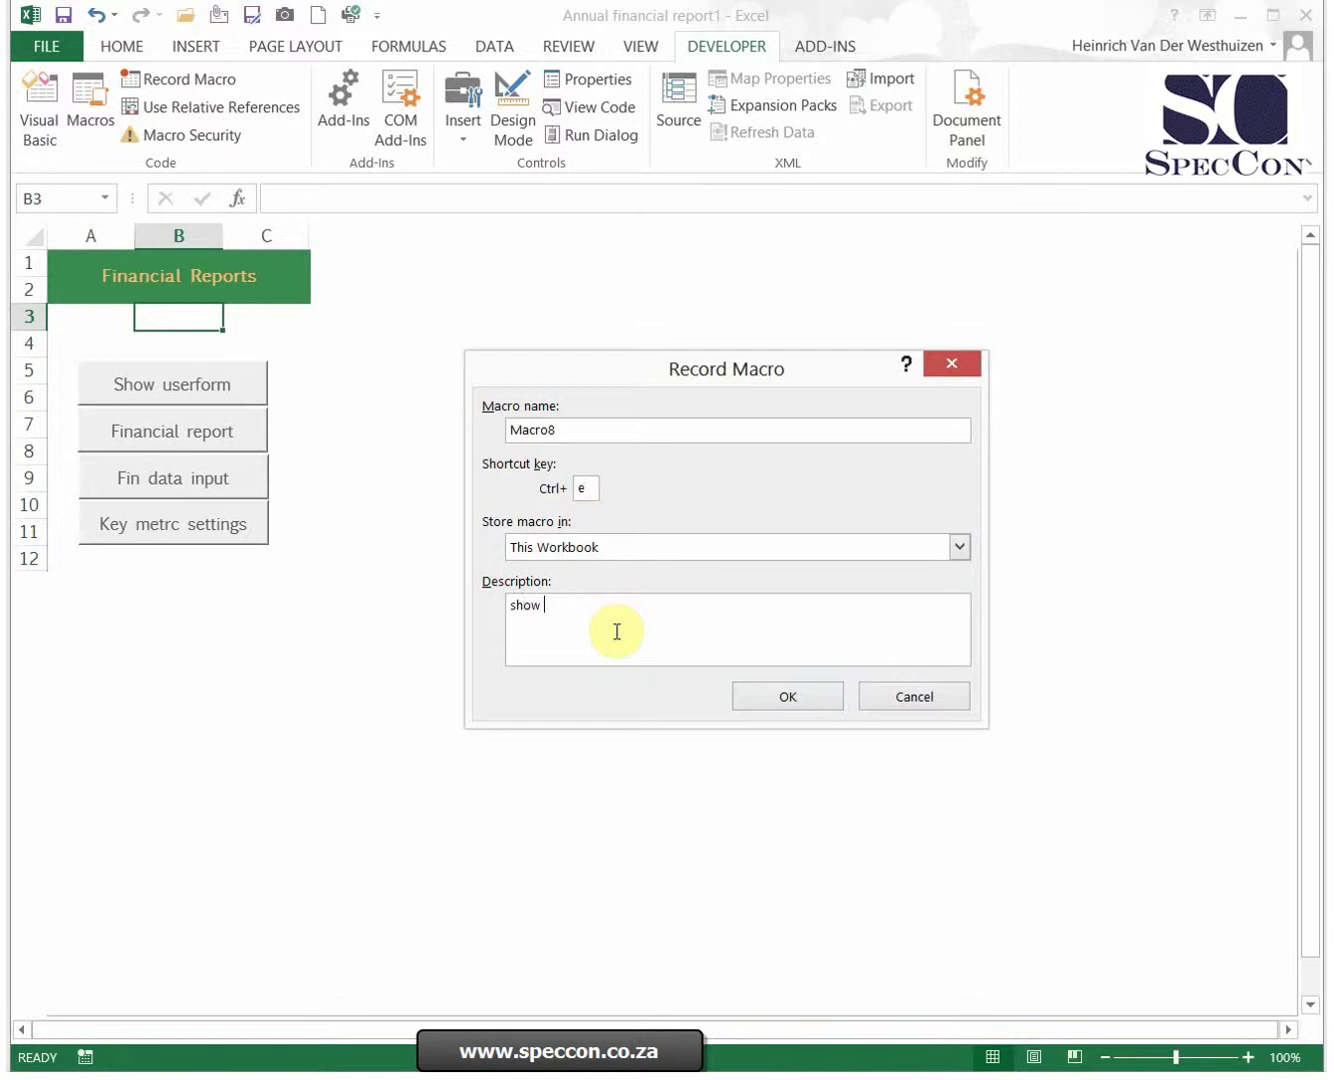
type("all sheets")
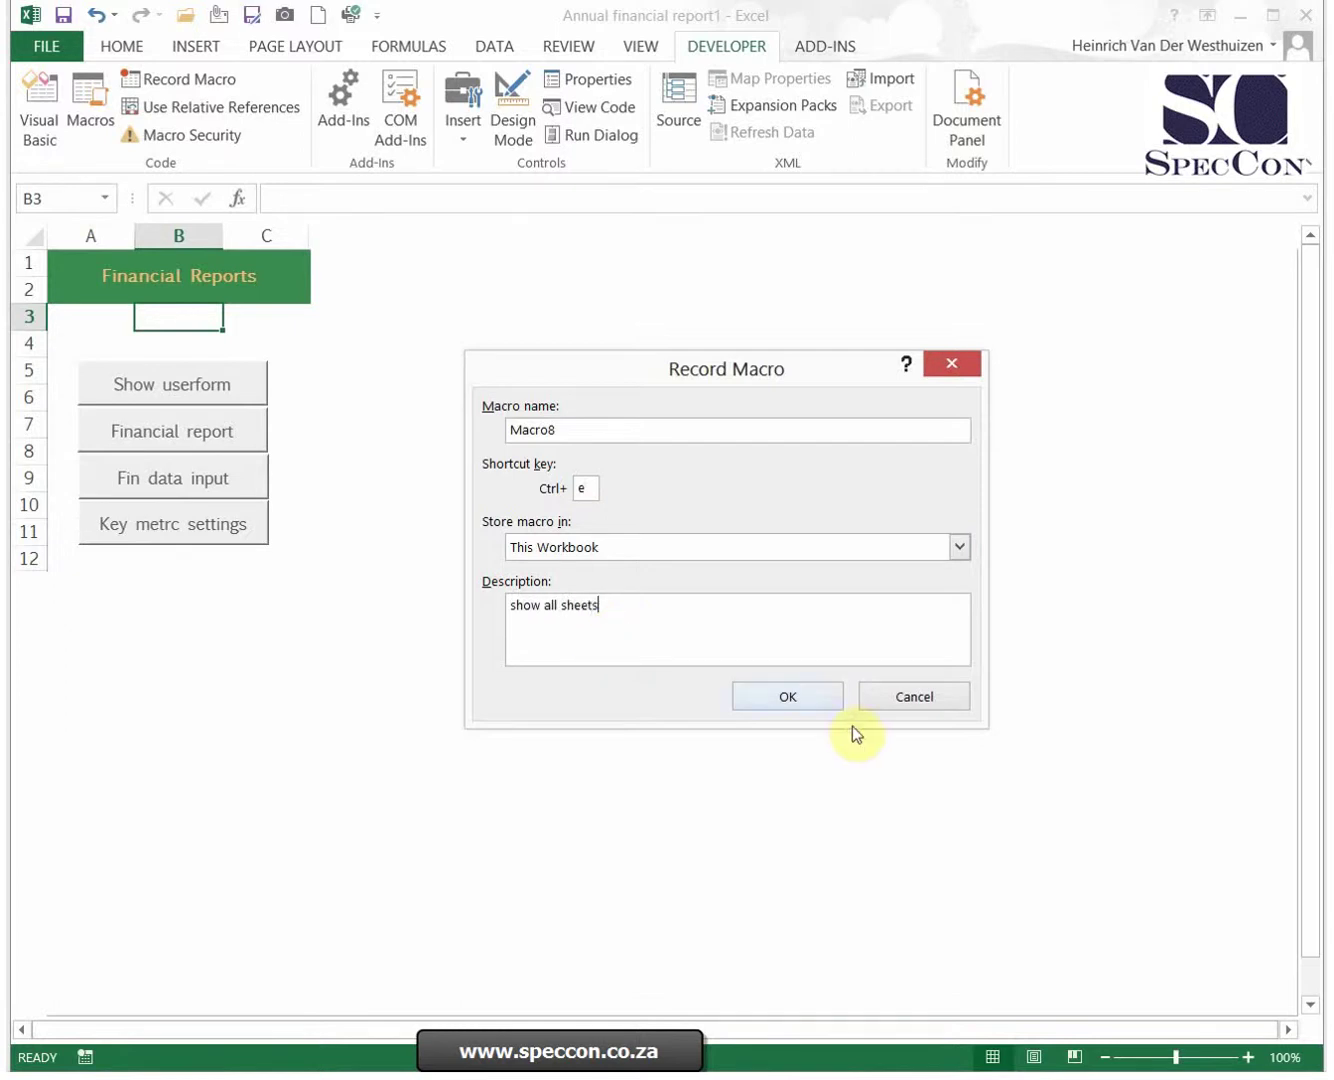
left_click(829, 694)
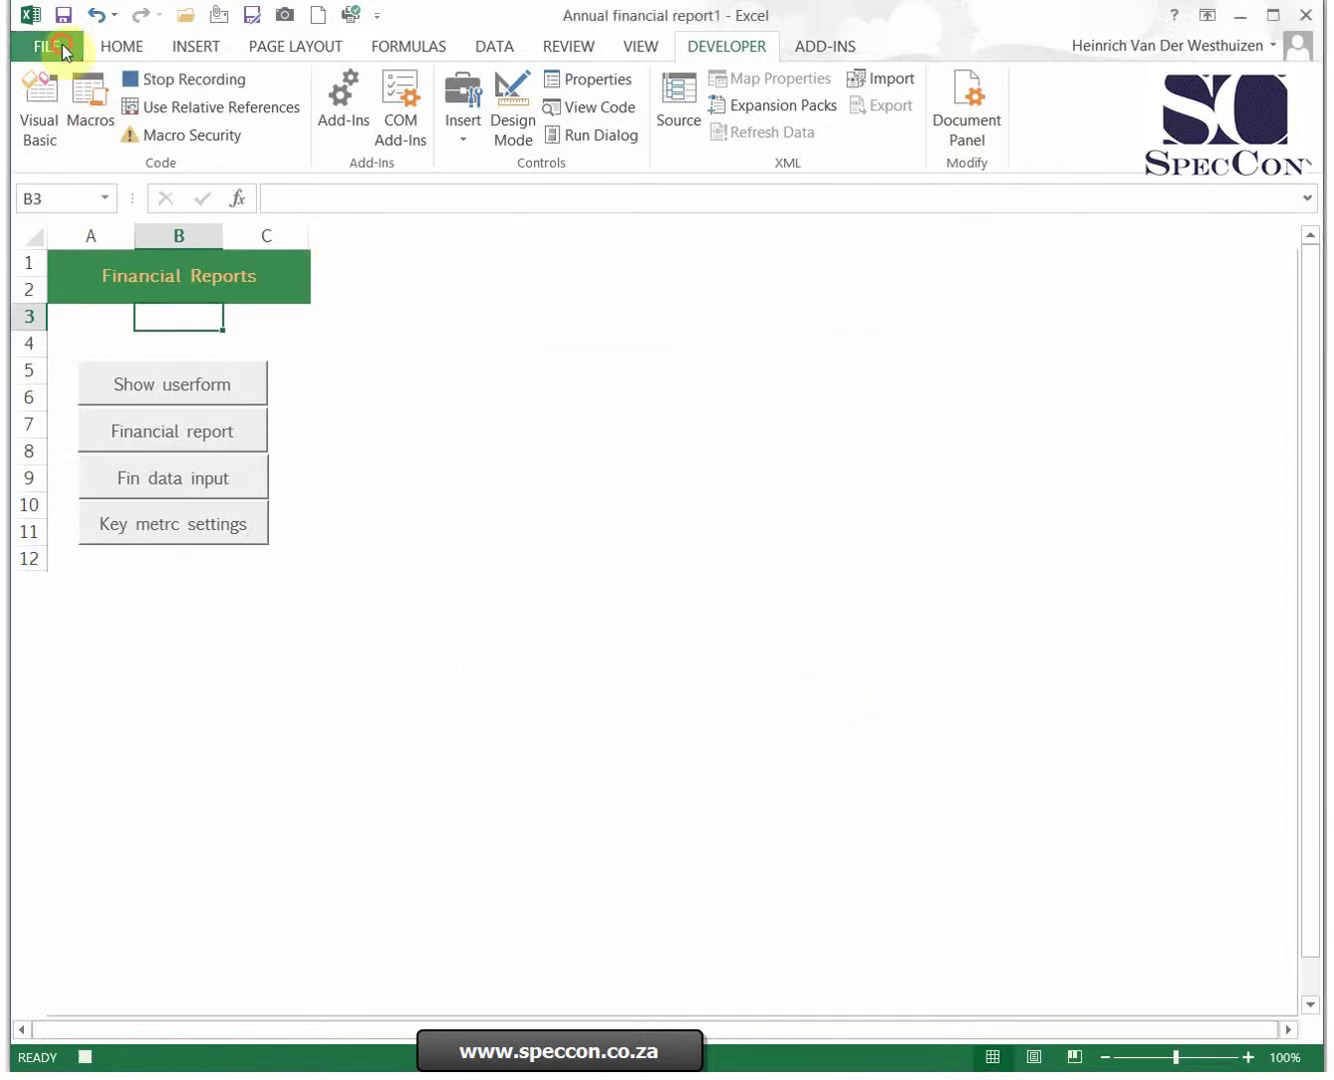
Re-enable Show sheet tabs in Excel Options > Advanced and apply it
left_click(56, 46)
left_click(90, 557)
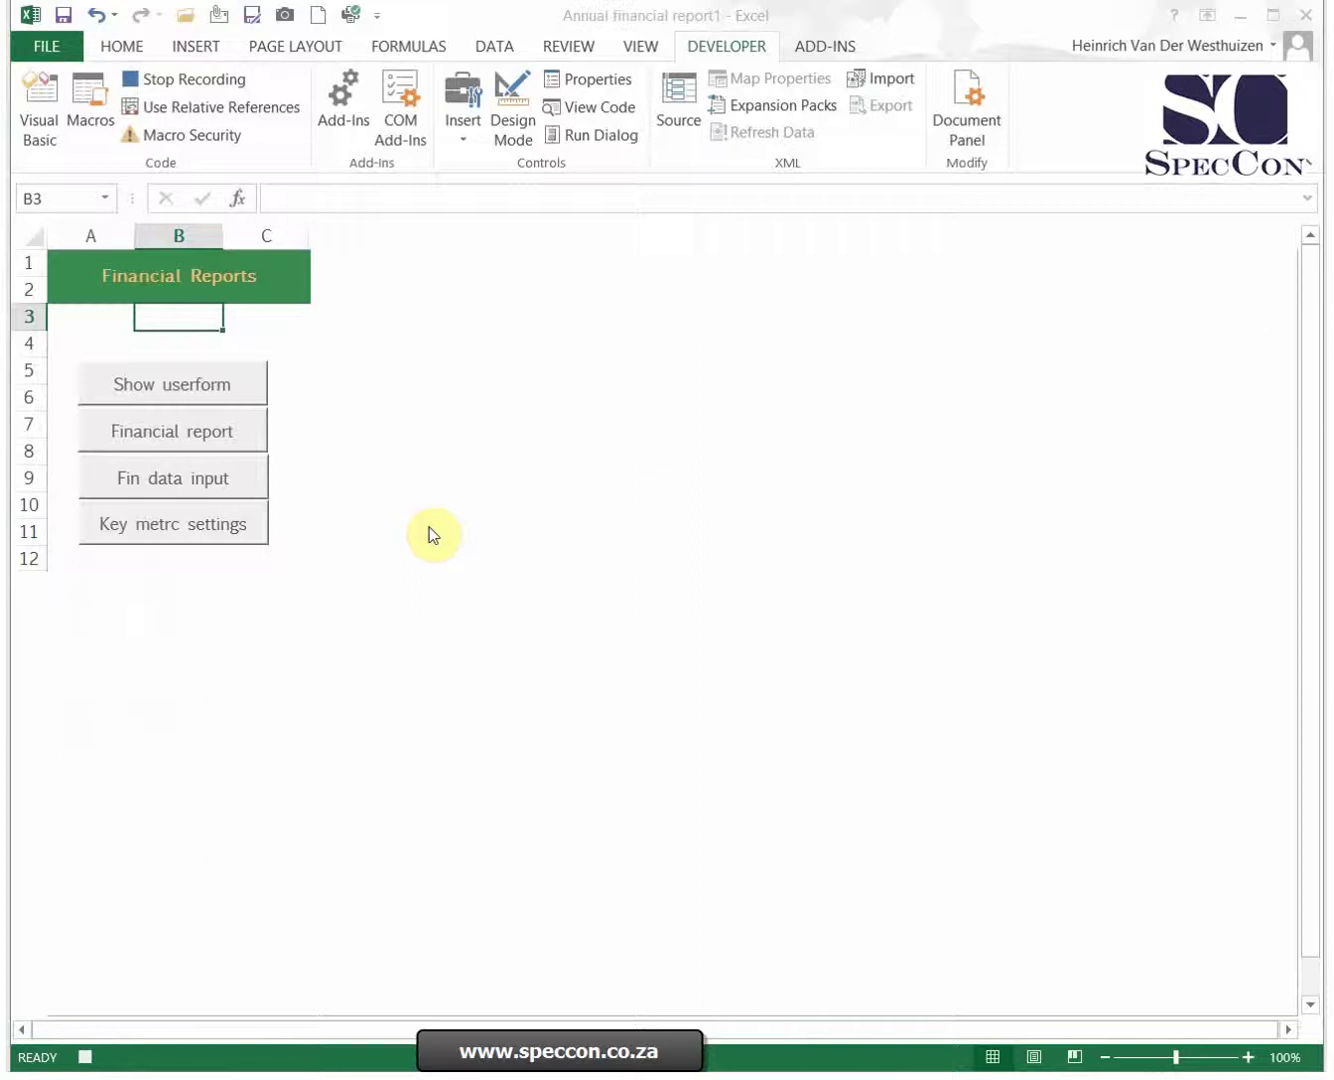
left_click(261, 376)
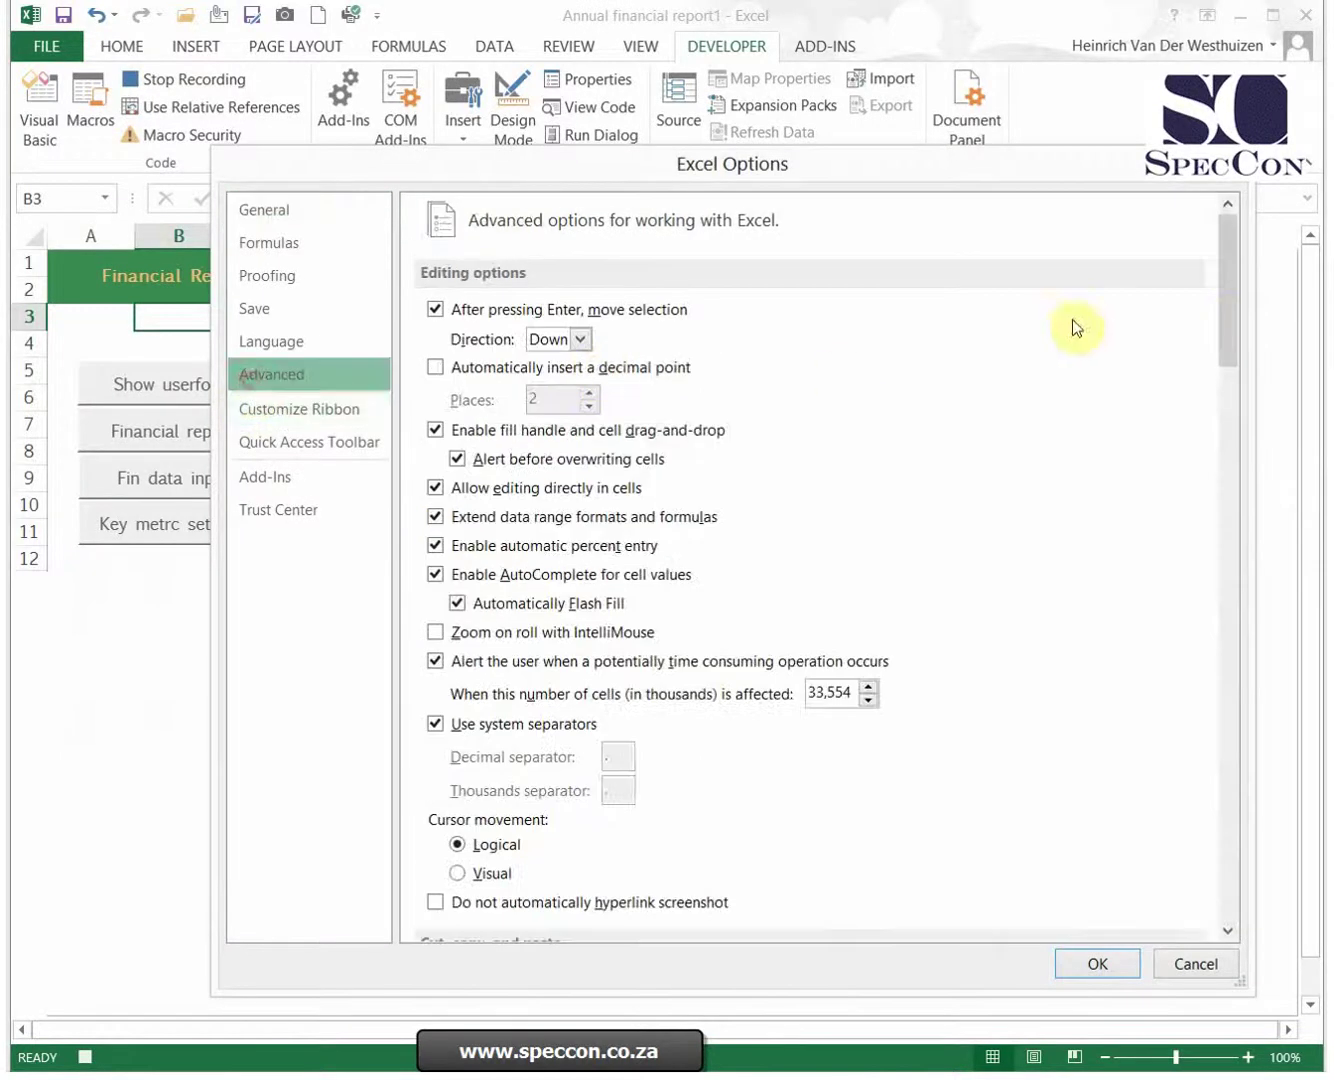
left_click_drag(1224, 313, 1210, 590)
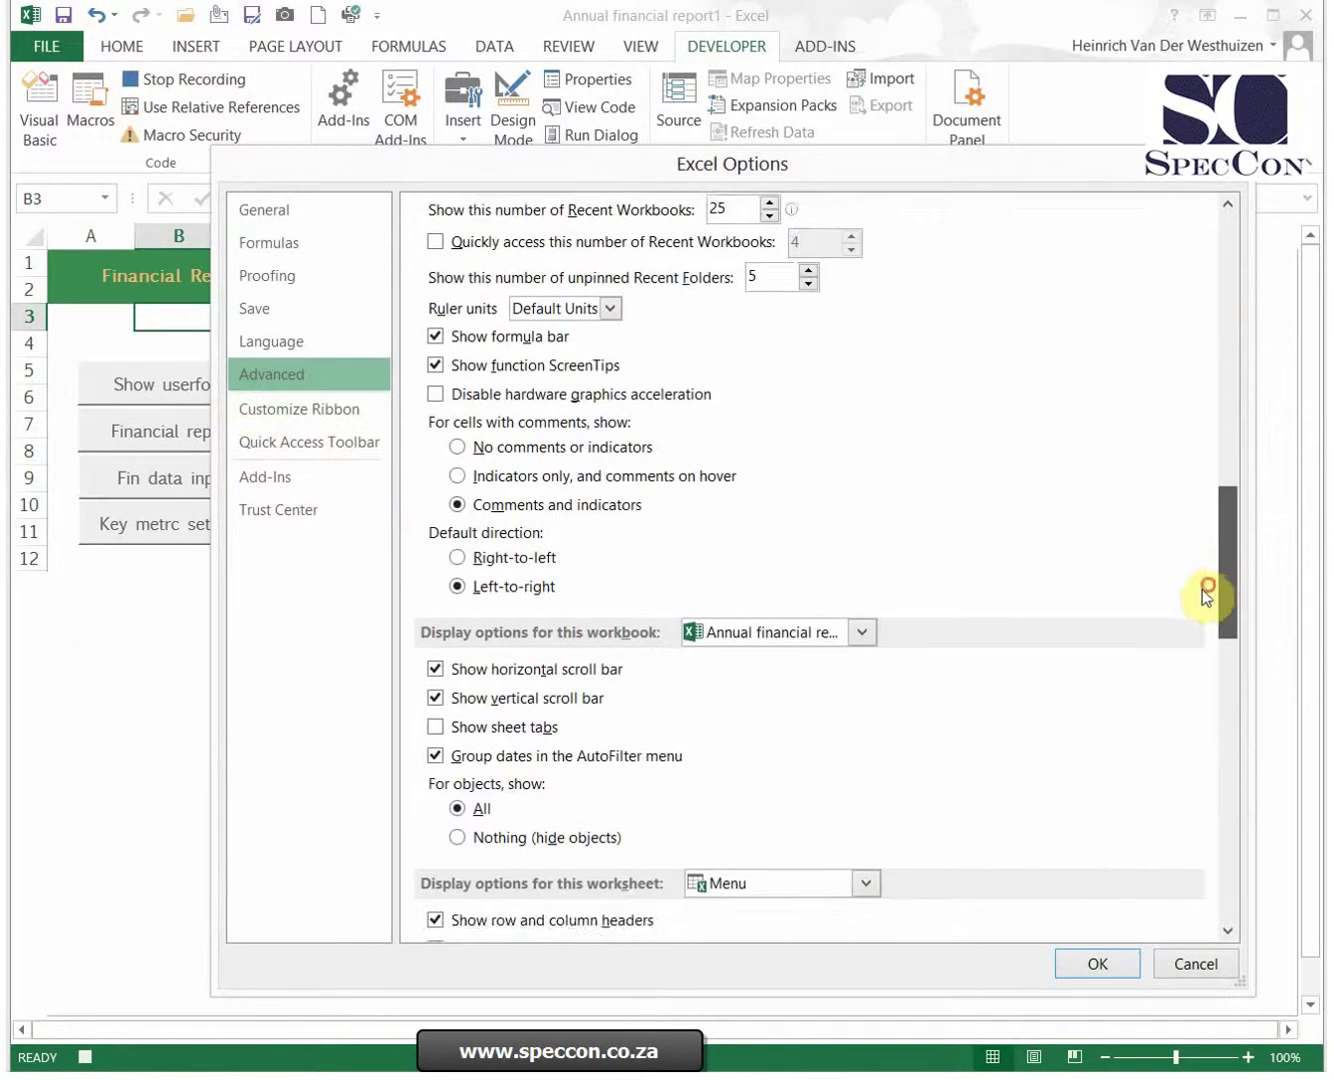
left_click(436, 728)
left_click(1098, 962)
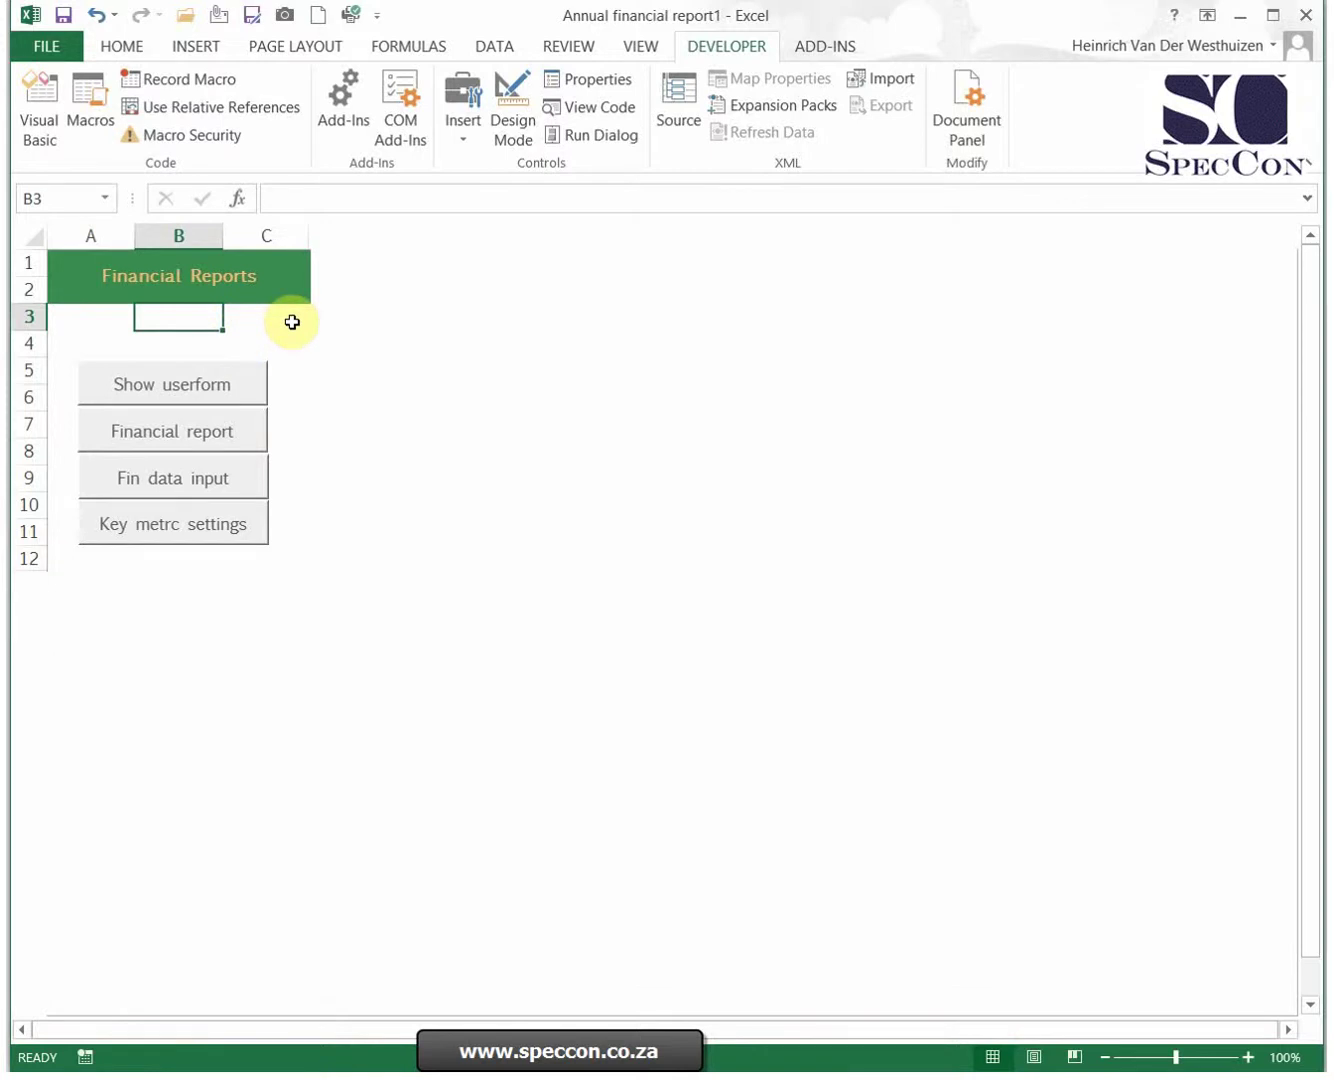
left_click(173, 477)
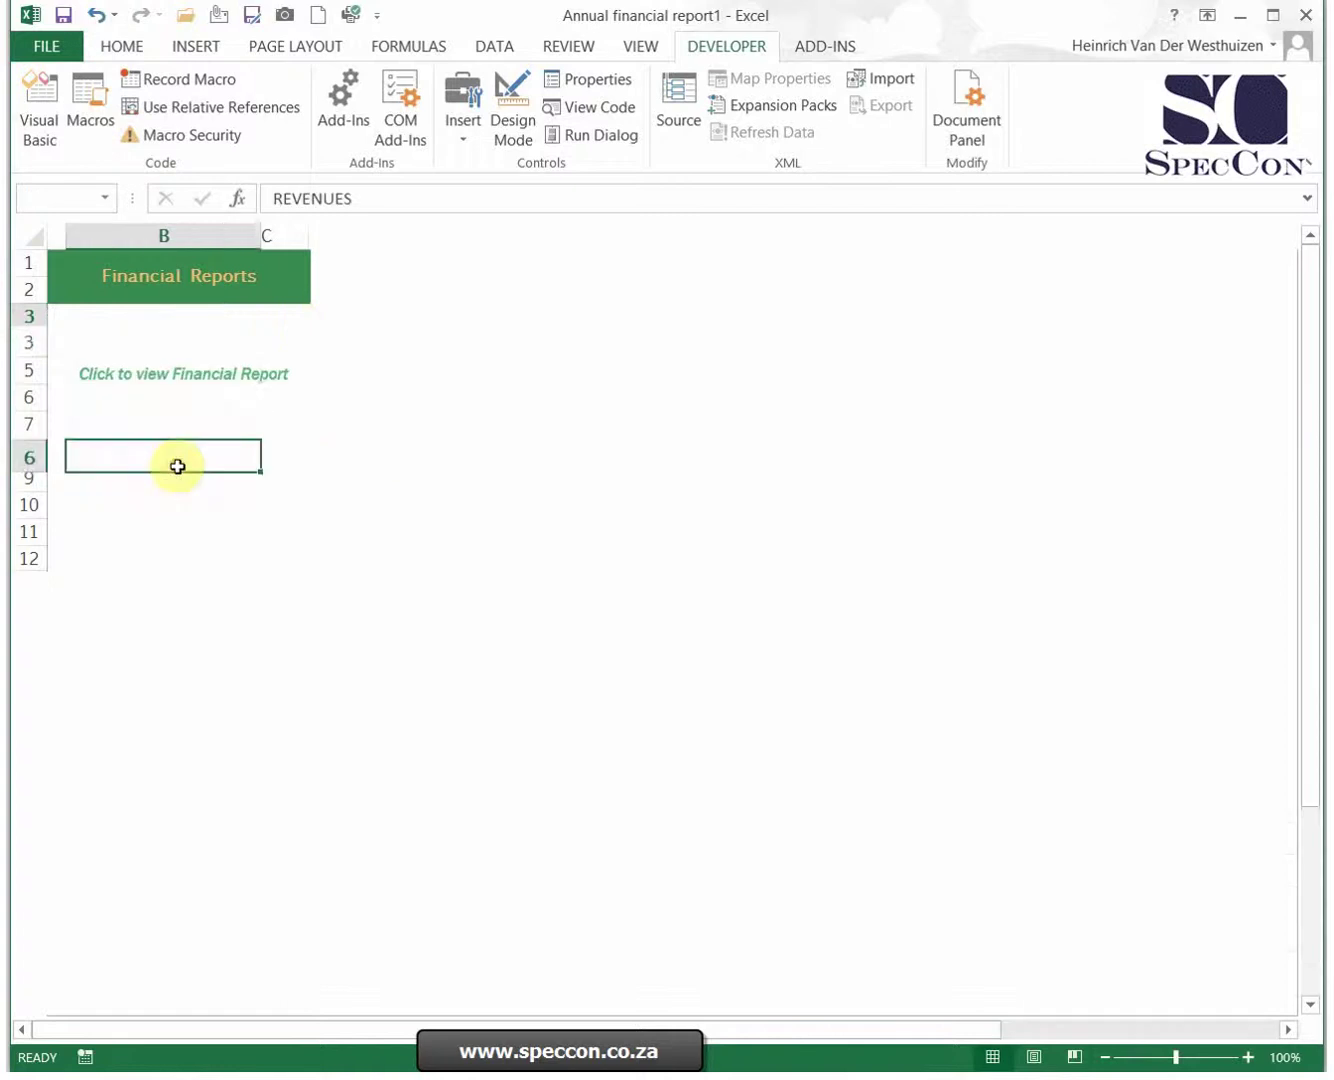
key("ctrl+Page_Up")
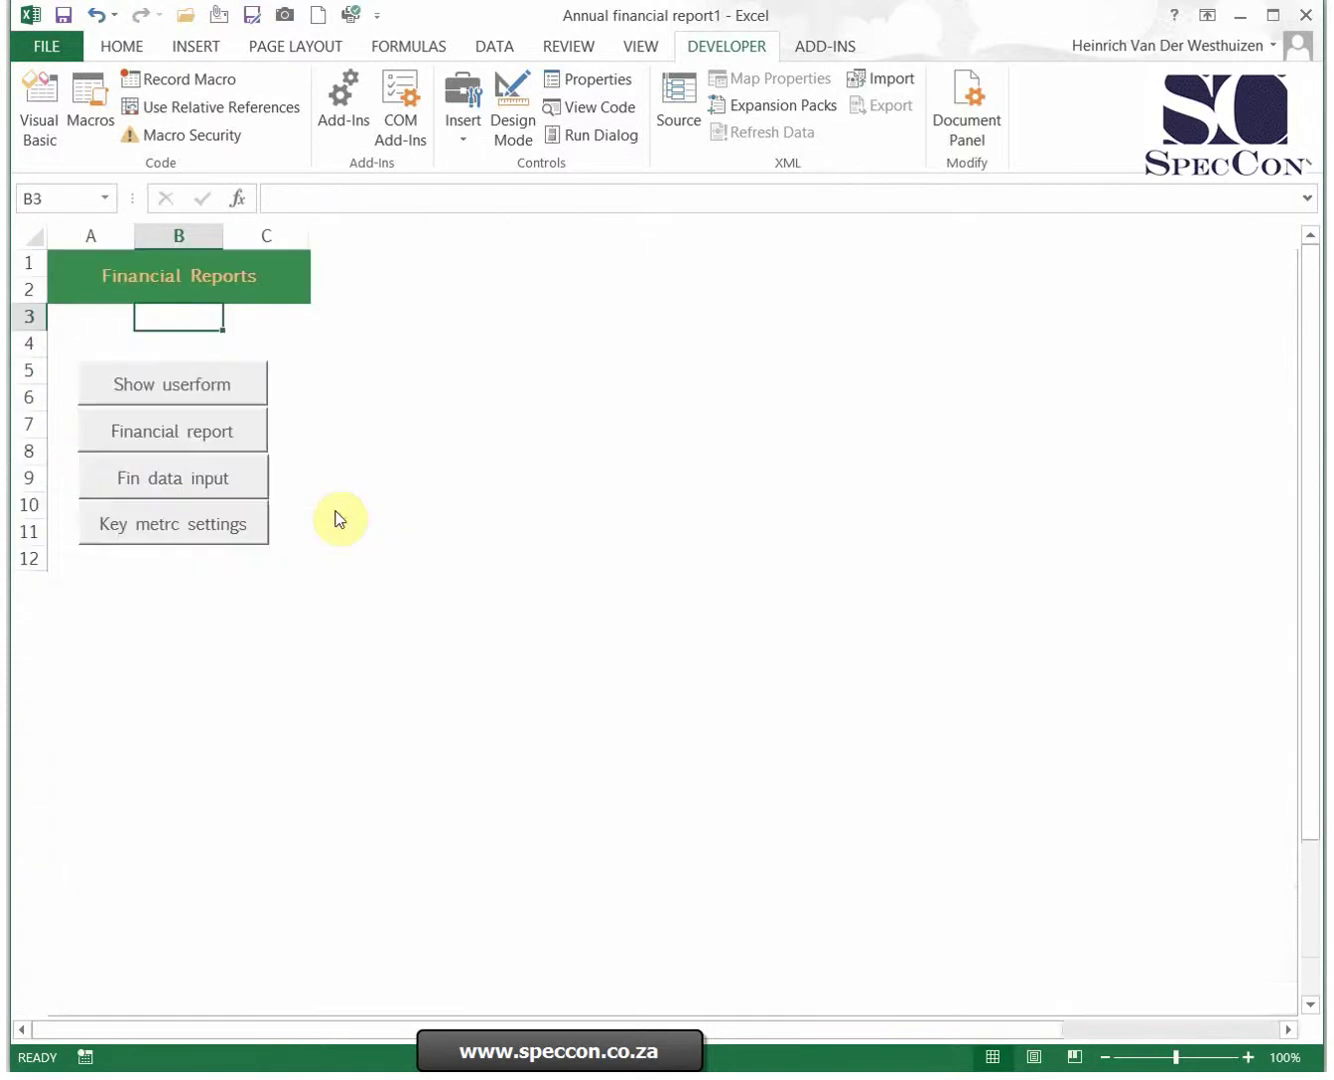
left_click(210, 520)
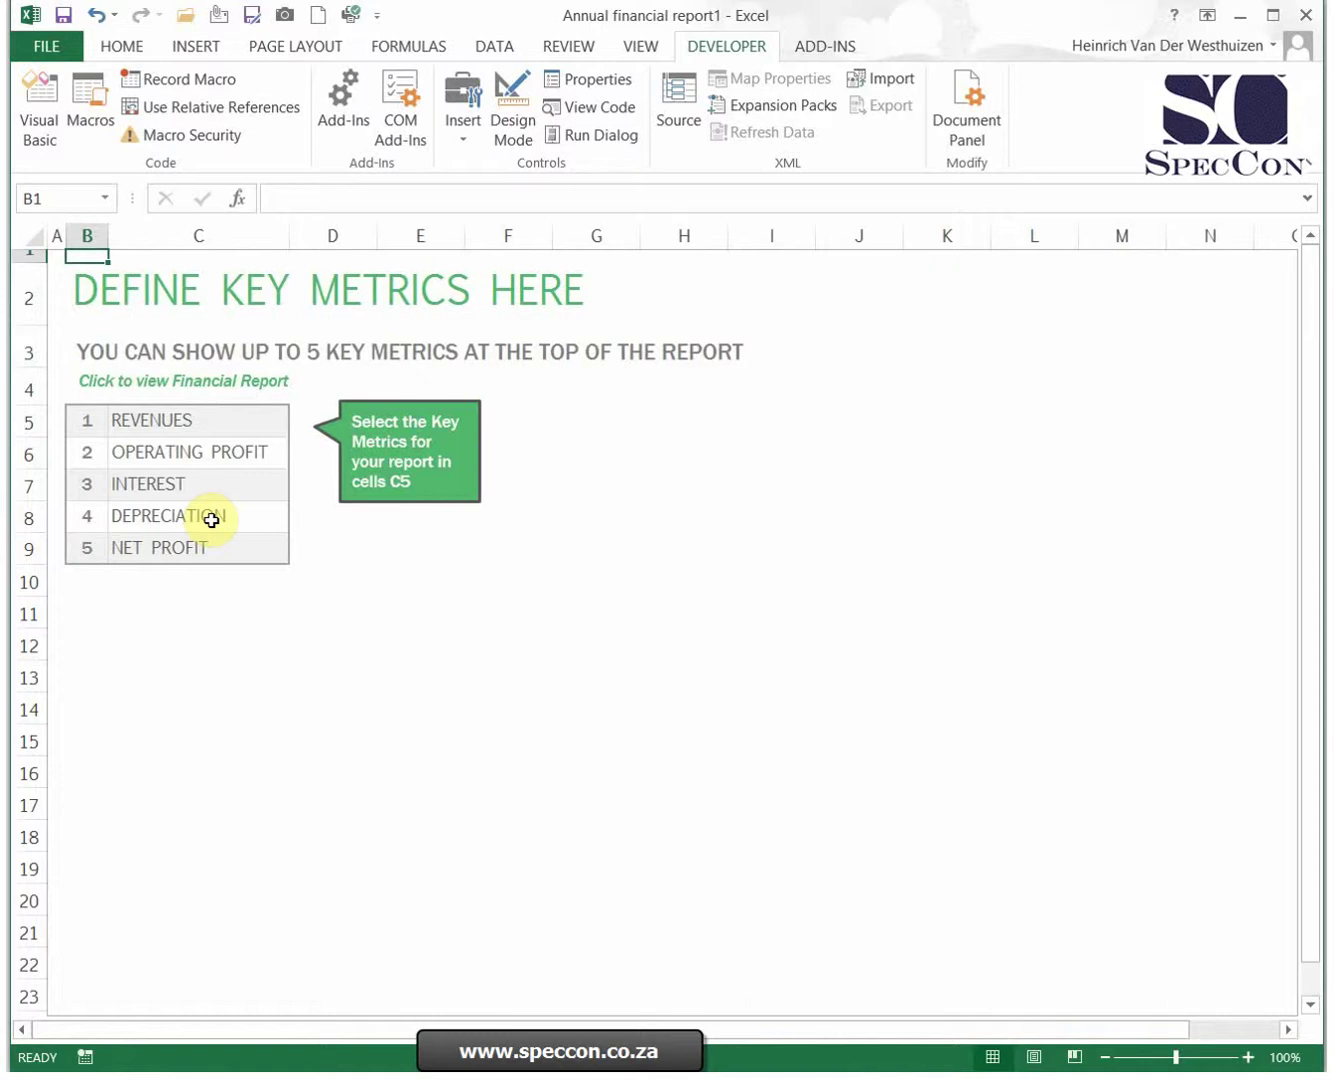
key("ctrl+m")
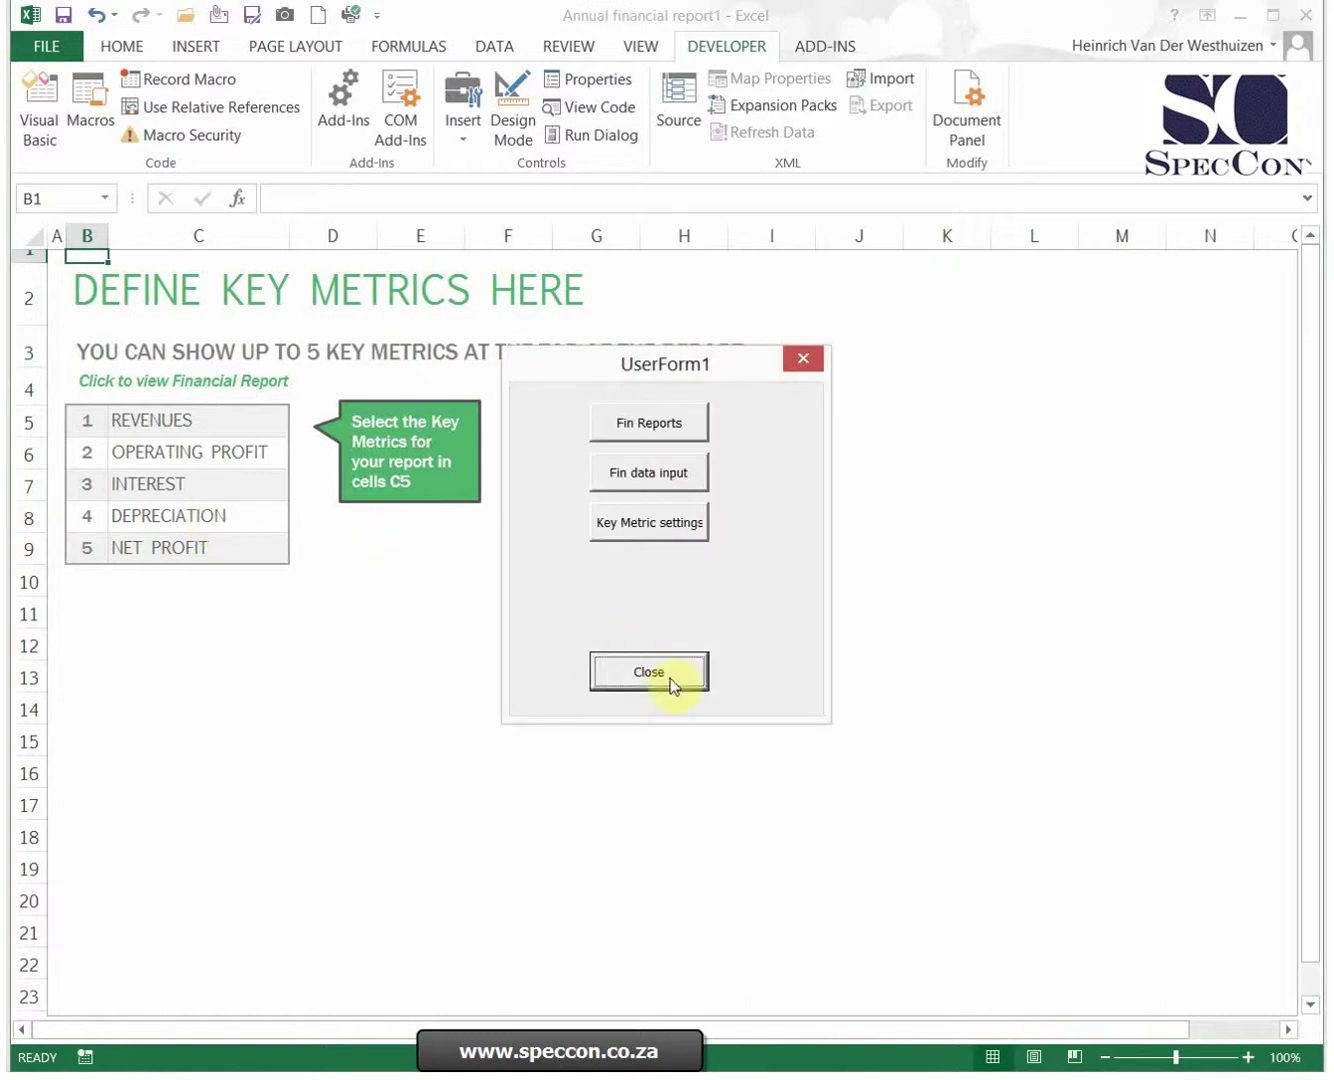
left_click(670, 679)
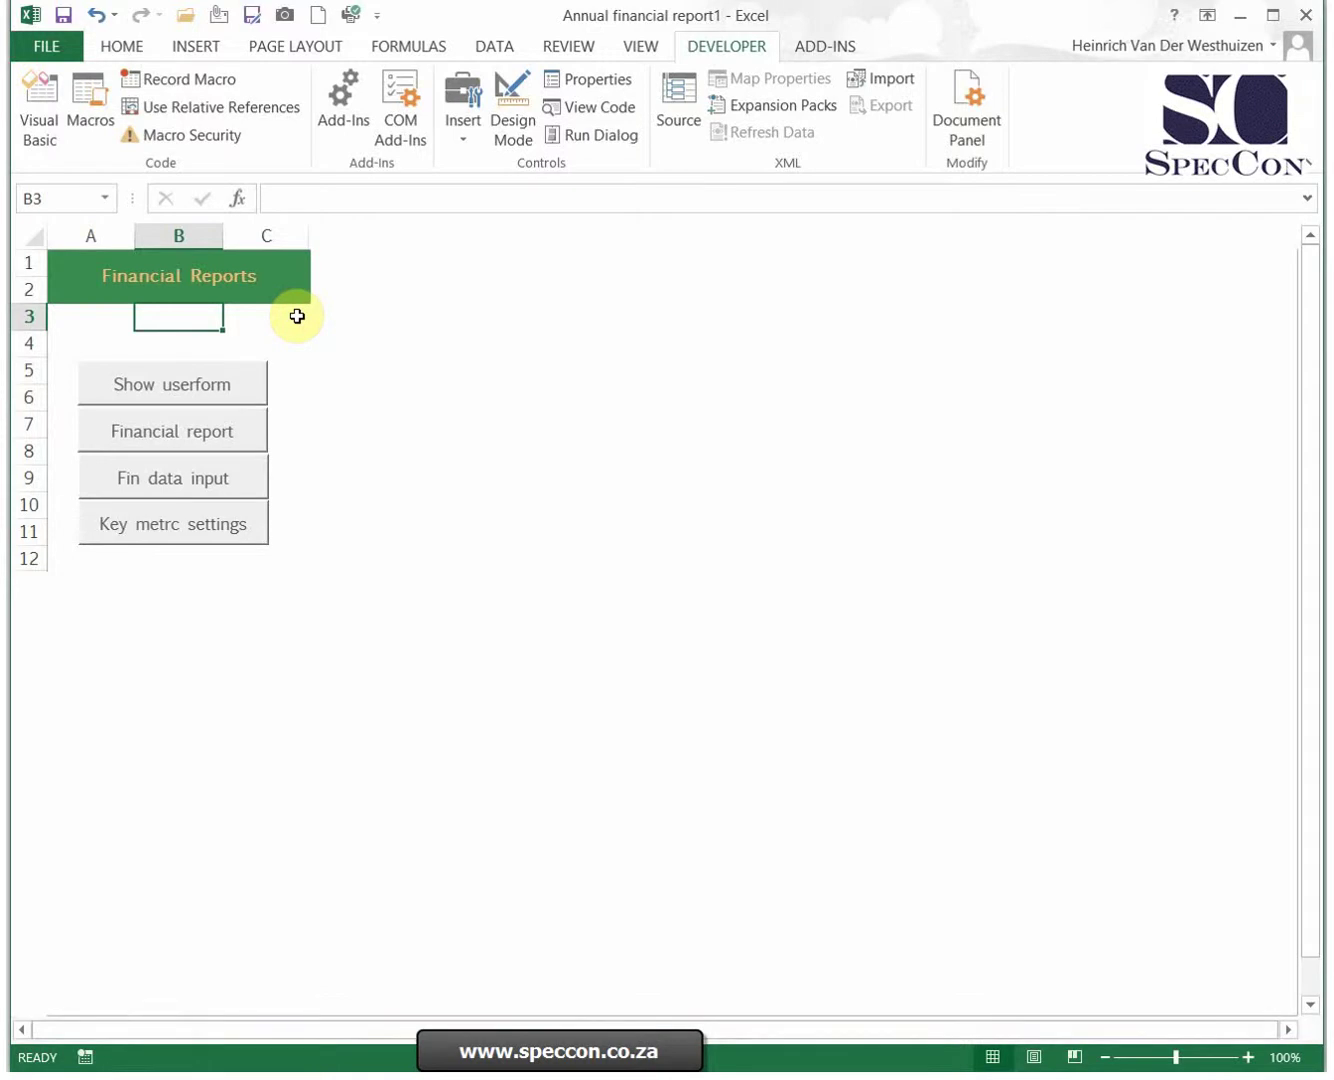
left_click(279, 332)
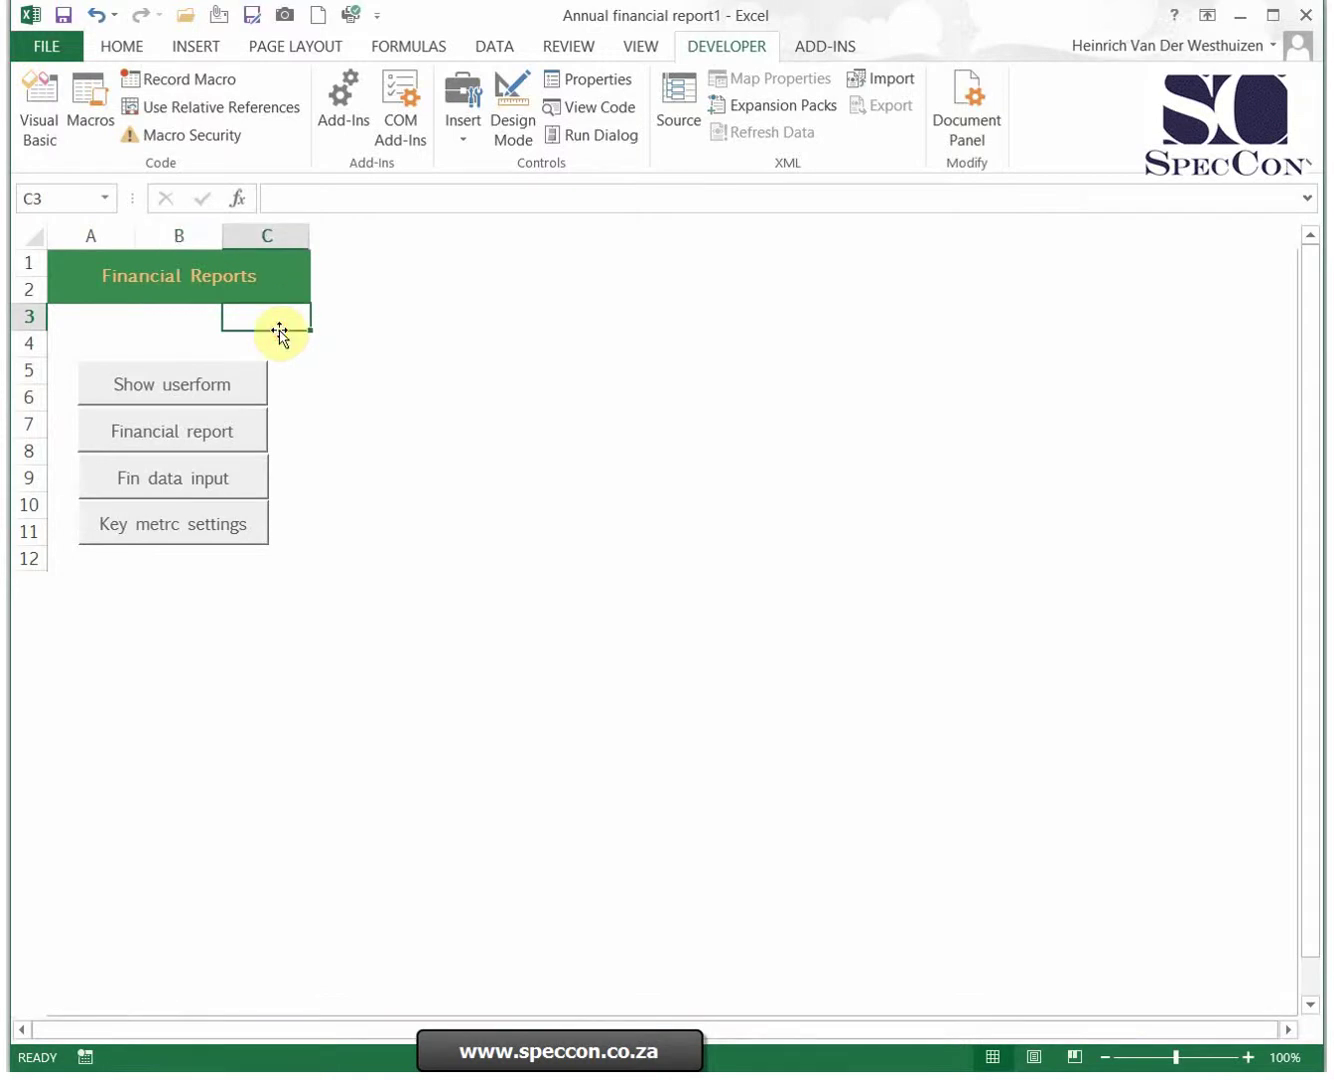